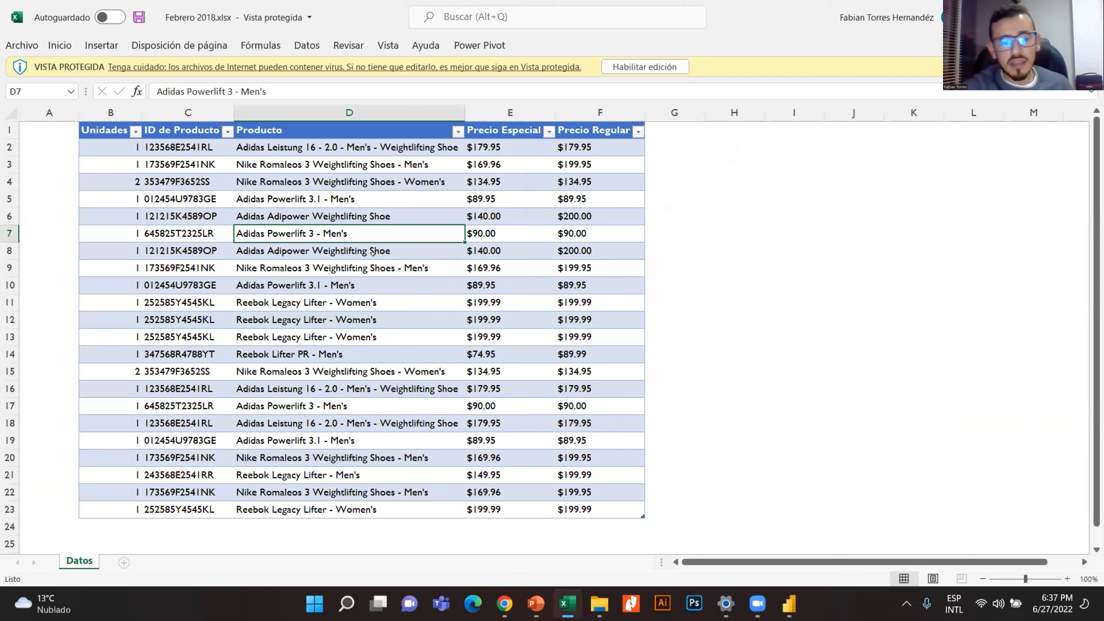
# Examine the product ID, product and price columns in the Febrero 2018 table.
pyautogui.click(618, 253)
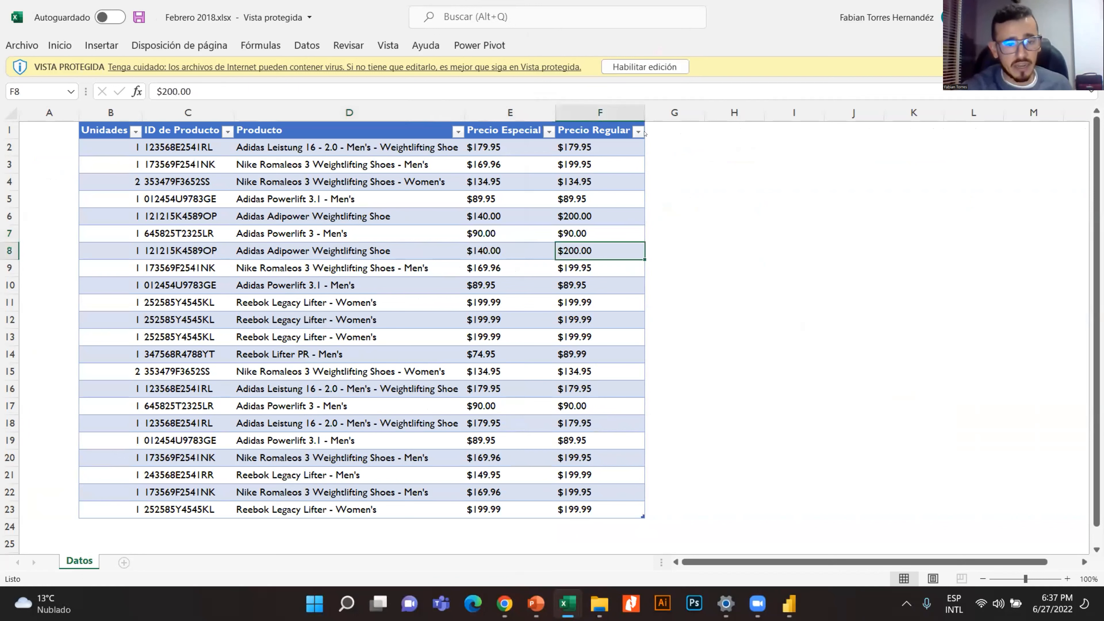
pyautogui.click(170, 180)
pyautogui.press('Up')
pyautogui.press('Up')
pyautogui.press('Left')
pyautogui.press('Right')
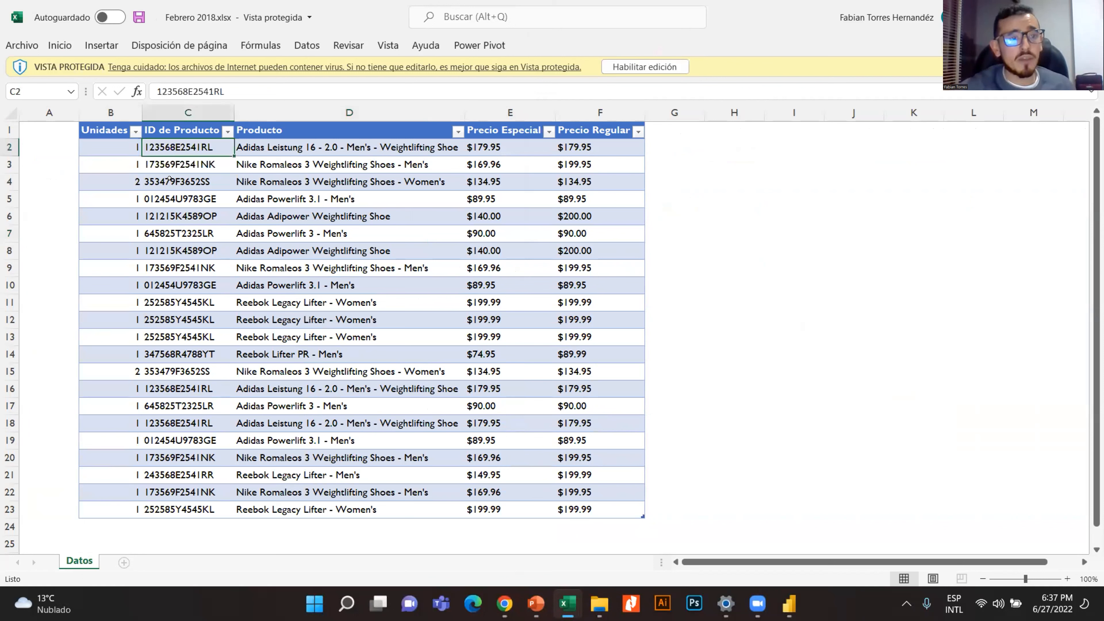
pyautogui.press('Right')
pyautogui.press('Right')
pyautogui.press('Left')
pyautogui.press('Right')
pyautogui.press('Right')
pyautogui.press('Down')
pyautogui.press('Left')
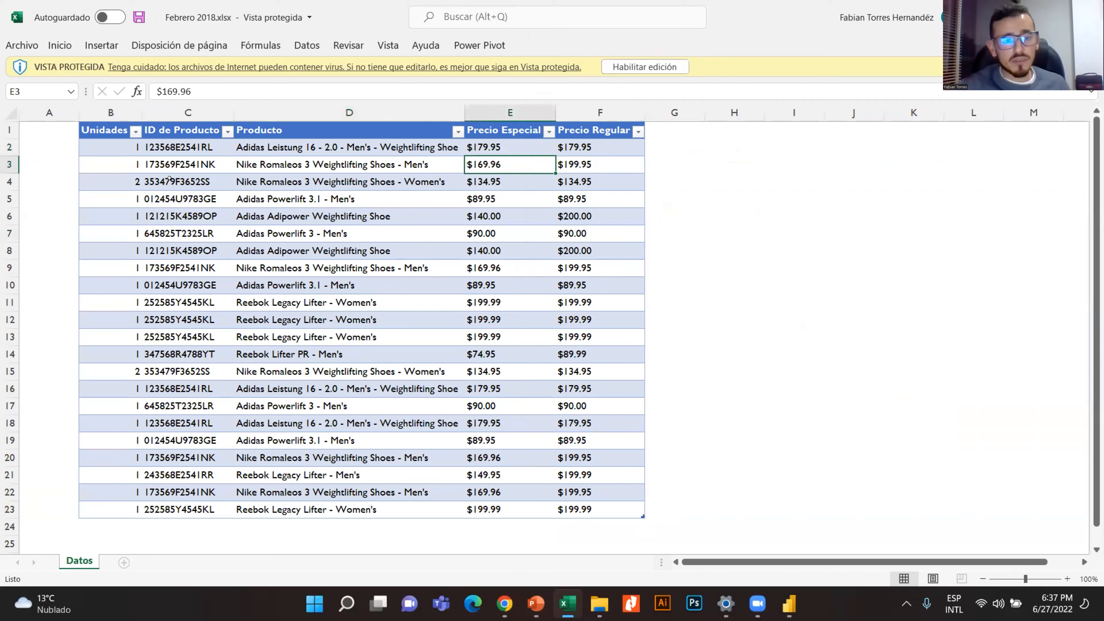
pyautogui.click(169, 179)
pyautogui.press('Down')
pyautogui.press('Down')
pyautogui.press('Down')
pyautogui.press('Down')
pyautogui.press('Down')
pyautogui.press('Down')
pyautogui.press('Down')
pyautogui.press('Down')
pyautogui.press('Down')
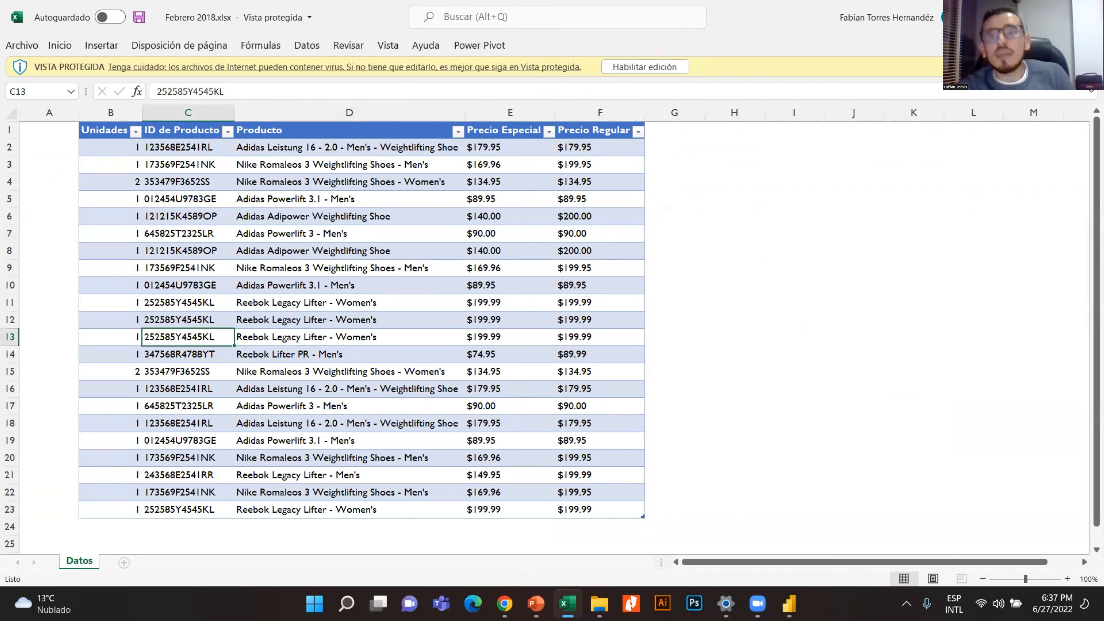
# Close the Febrero 2018 and Enero 2018 workbooks.
pyautogui.click(1088, 16)
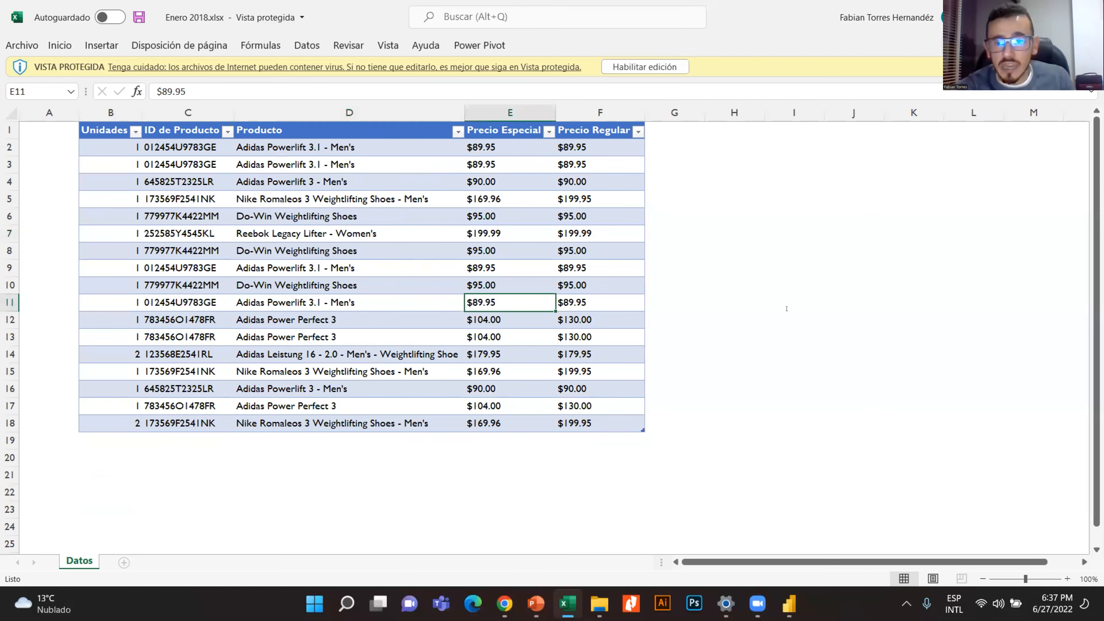
pyautogui.click(1087, 16)
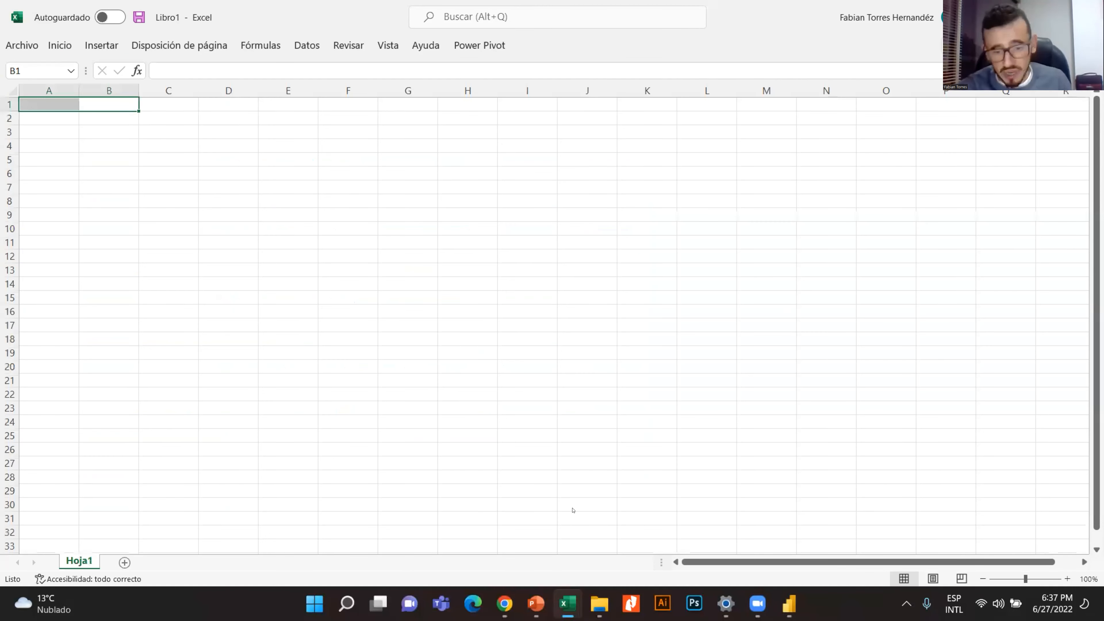
# Switch to File Explorer and review the four monthly workbooks in the ConsolidacionDeTablas folder.
pyautogui.click(599, 603)
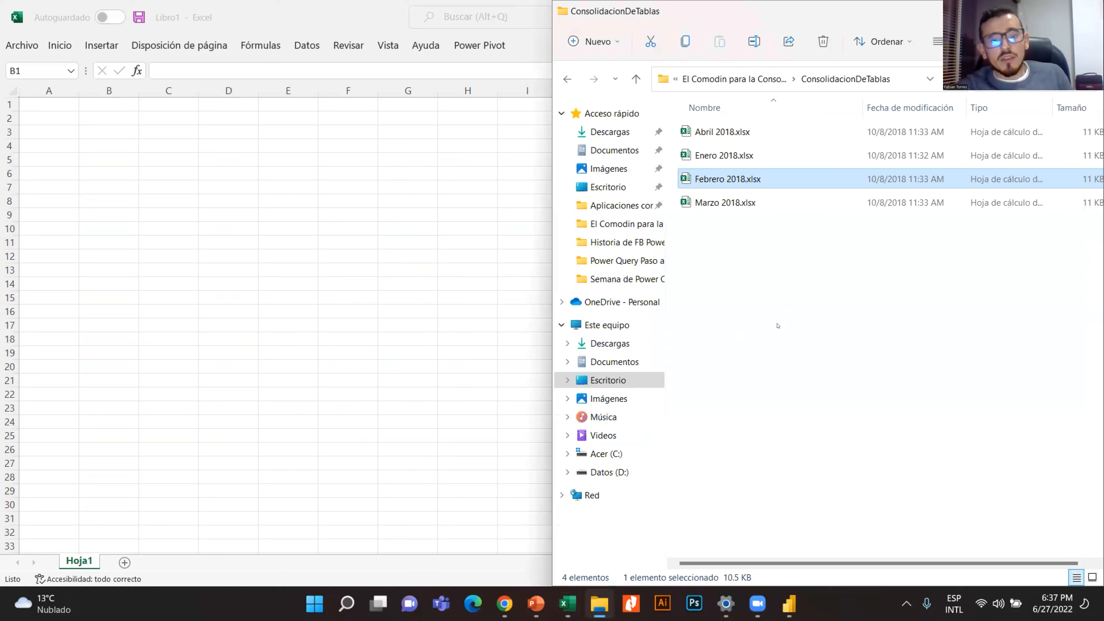
pyautogui.click(774, 611)
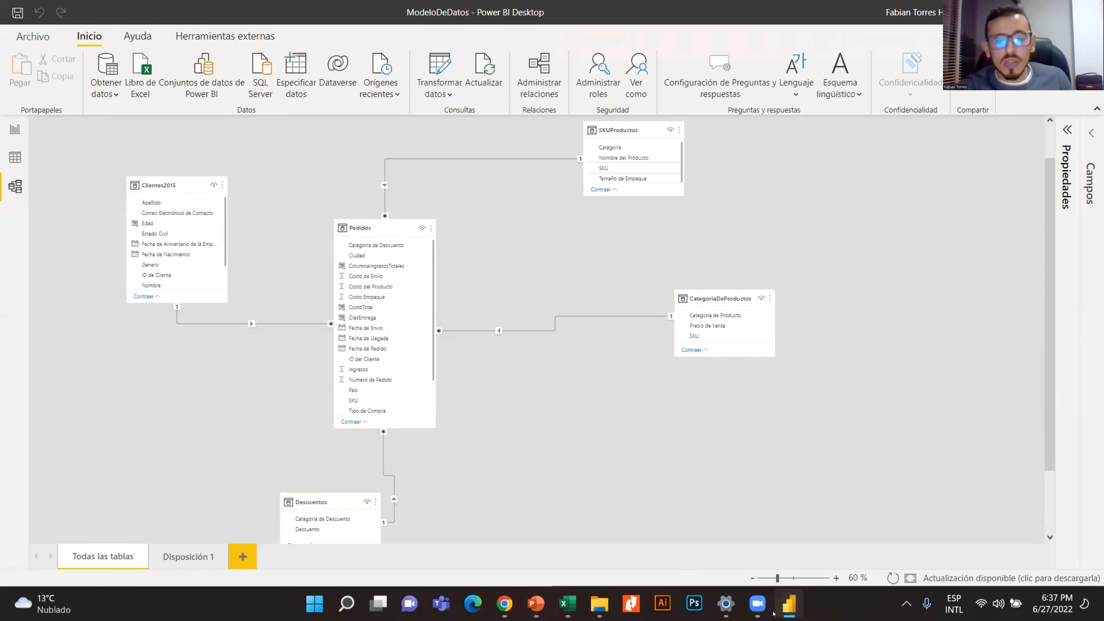
pyautogui.click(798, 602)
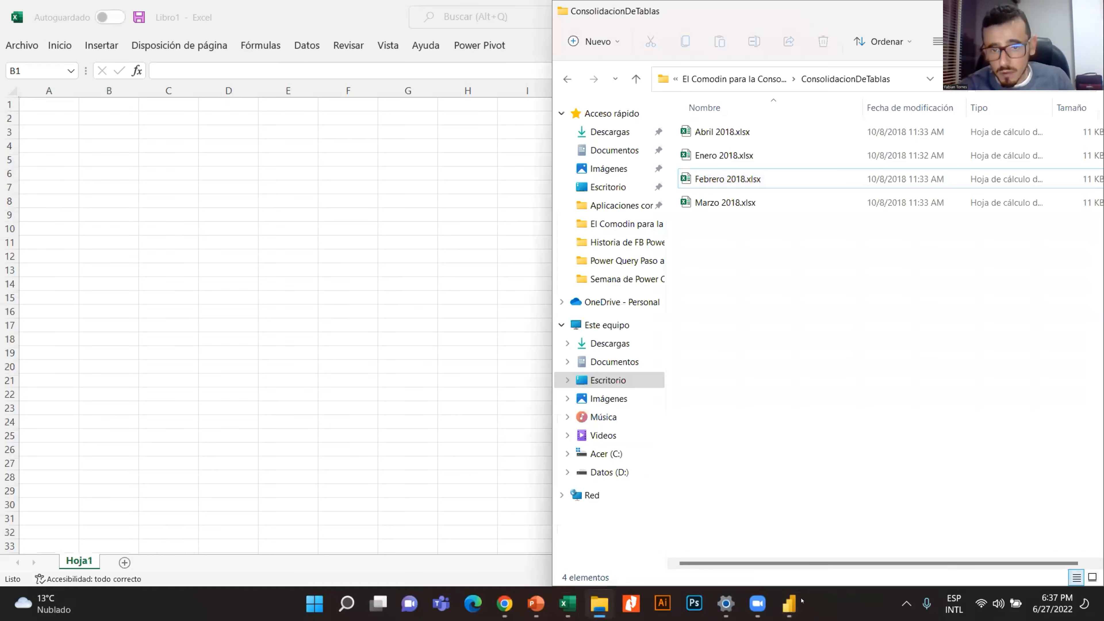
pyautogui.moveTo(832, 279); pyautogui.dragTo(725, 130)
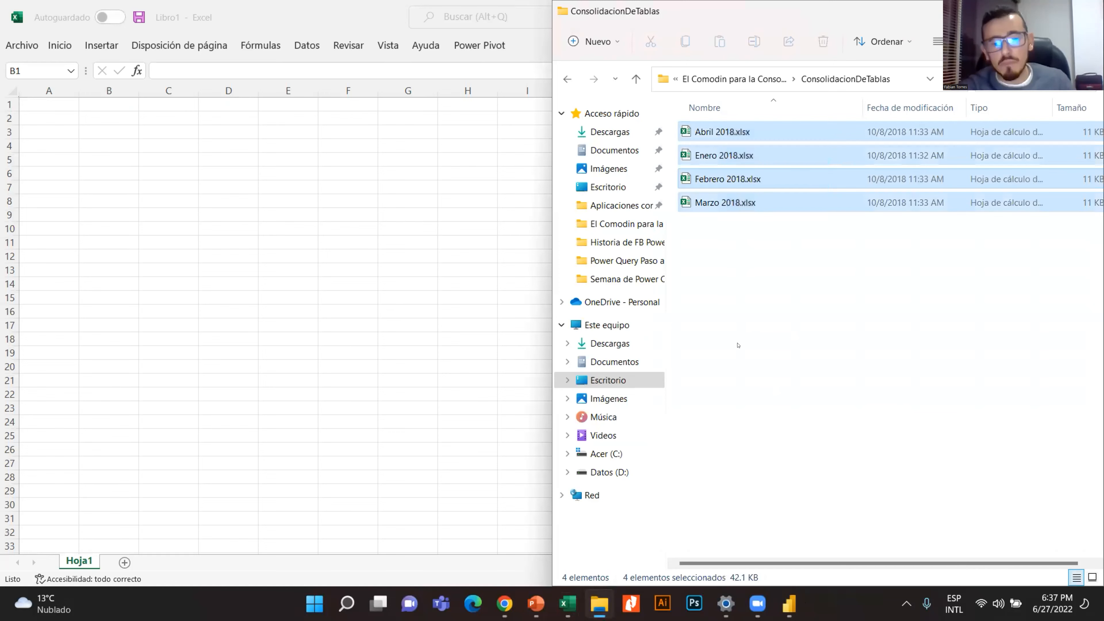
pyautogui.click(738, 346)
# Switch to Power BI Desktop, sketch four red annotation rectangles over the model diagram, and clear them.
pyautogui.click(789, 603)
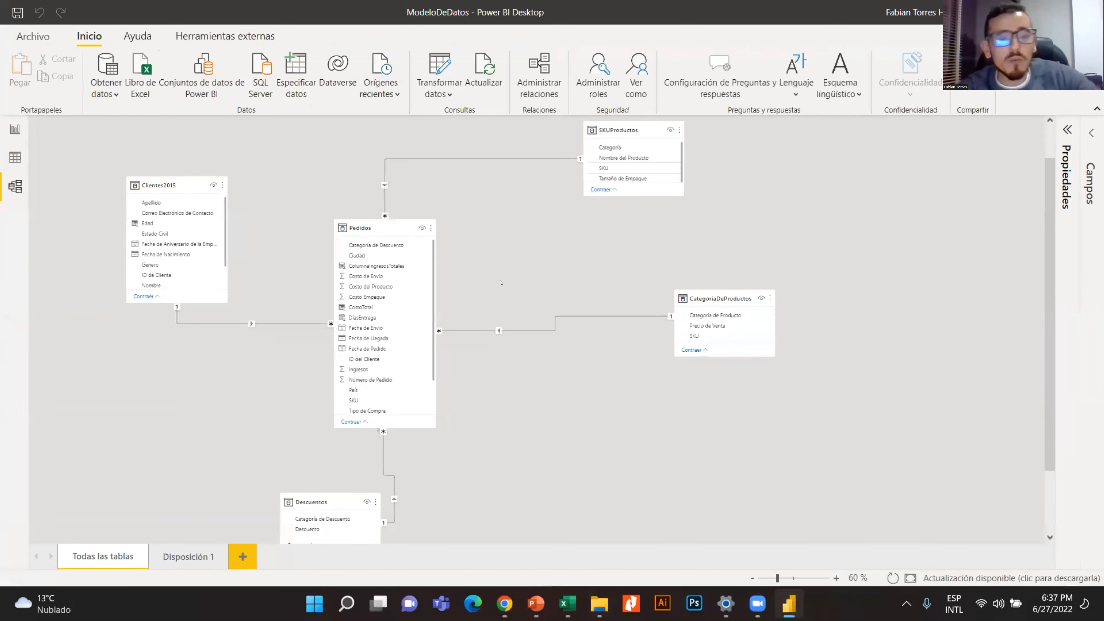
pyautogui.moveTo(488, 192)
pyautogui.mouseDown()
pyautogui.moveTo(541, 290)
pyautogui.moveTo(558, 298)
pyautogui.mouseUp()
pyautogui.moveTo(625, 193); pyautogui.dragTo(684, 293)
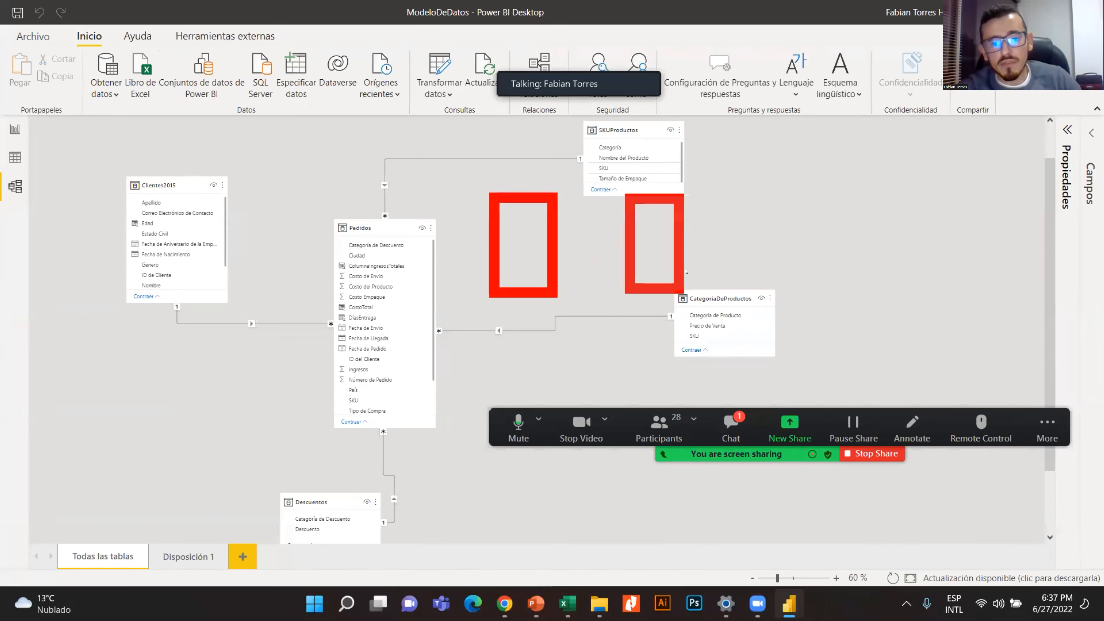
pyautogui.moveTo(785, 157); pyautogui.dragTo(872, 280)
pyautogui.moveTo(976, 173); pyautogui.dragTo(1014, 289)
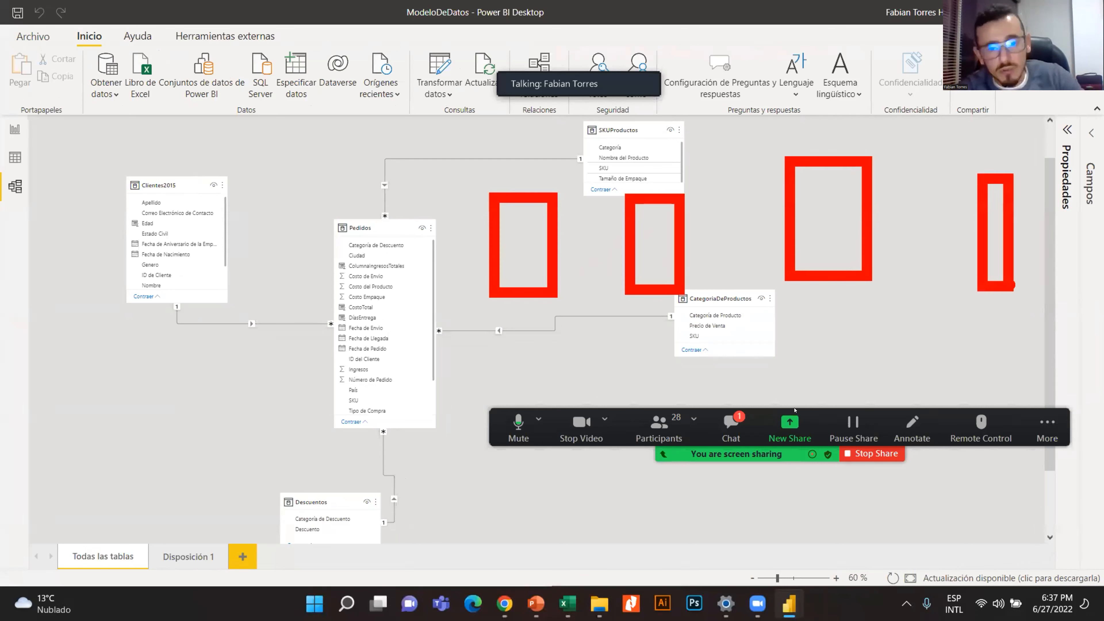
pyautogui.press('Escape')
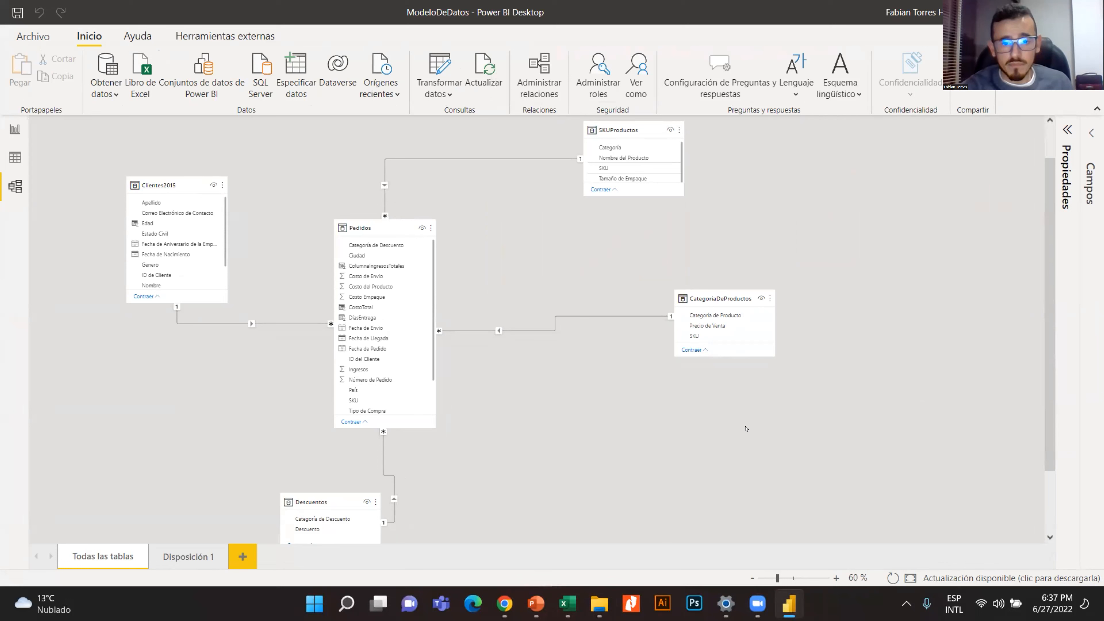
# Mark up the model diagram with a red square and a freehand line between SKUProductos and Pedidos, and clear the annotations.
pyautogui.moveTo(518, 603)
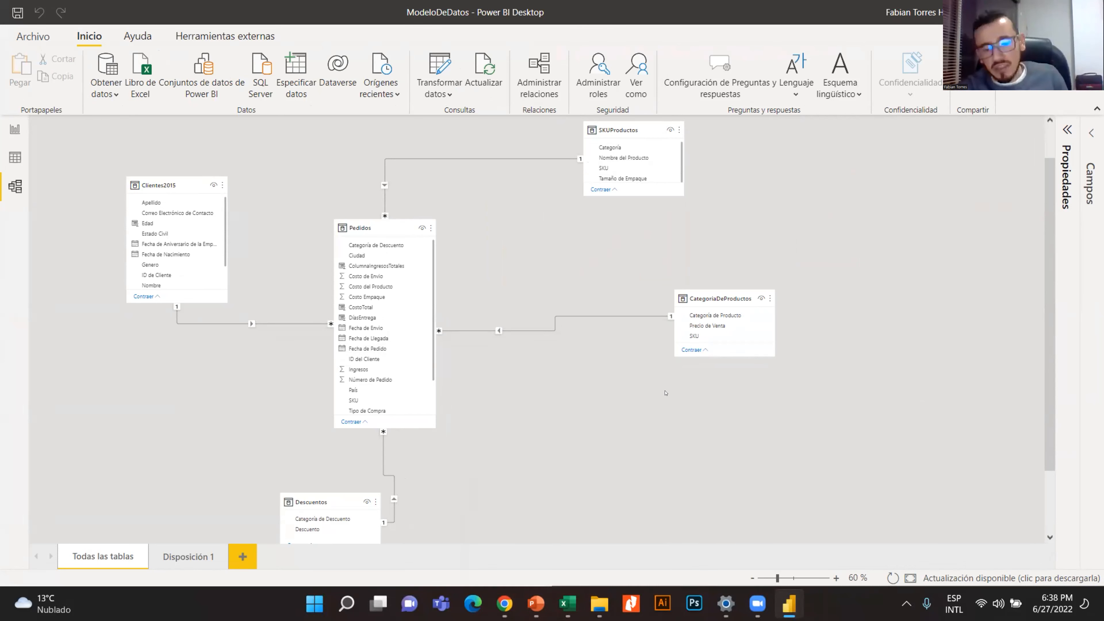
pyautogui.click(788, 603)
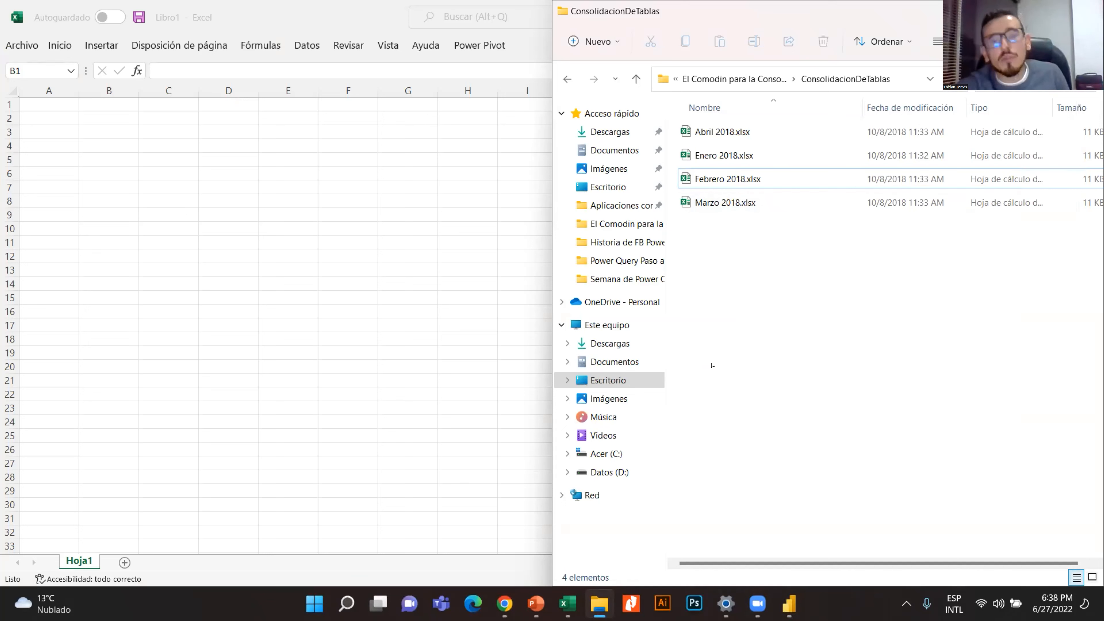
pyautogui.click(788, 603)
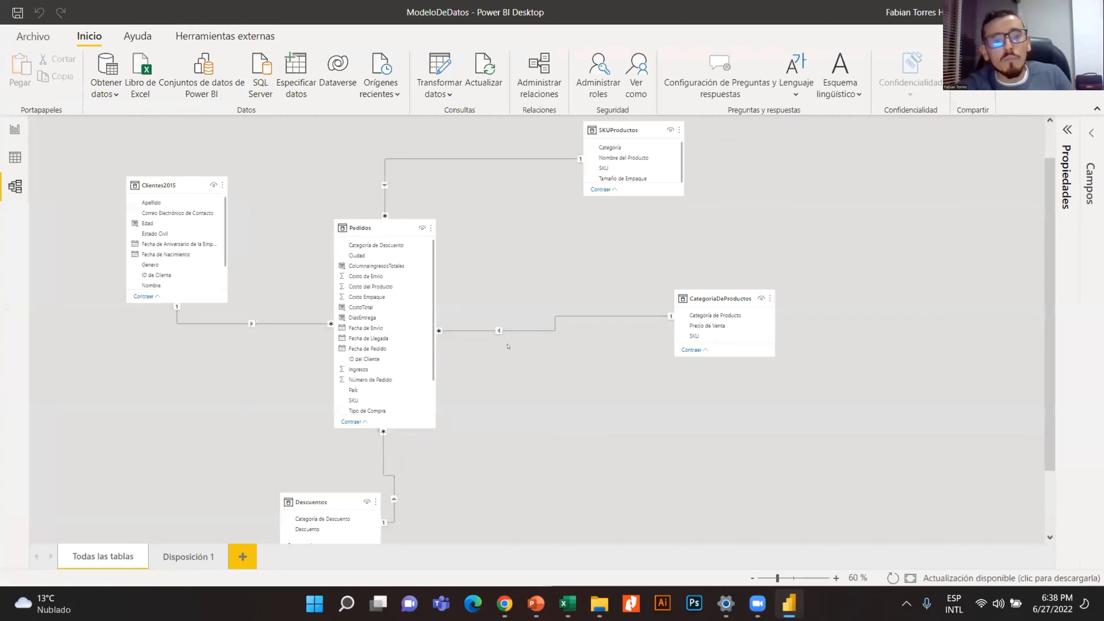
pyautogui.hotkey('ctrl', '2')
pyautogui.moveTo(491, 345); pyautogui.dragTo(549, 398)
pyautogui.moveTo(646, 176)
pyautogui.mouseDown()
pyautogui.moveTo(565, 166)
pyautogui.moveTo(433, 335)
pyautogui.moveTo(408, 399)
pyautogui.moveTo(486, 382)
pyautogui.mouseUp()
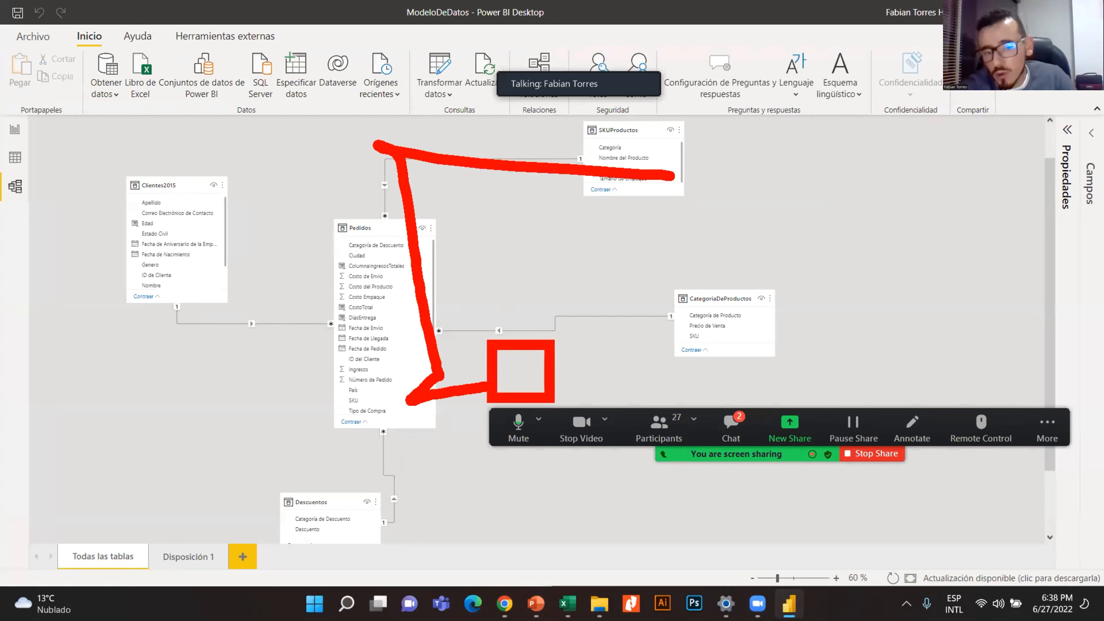
pyautogui.press('Escape')
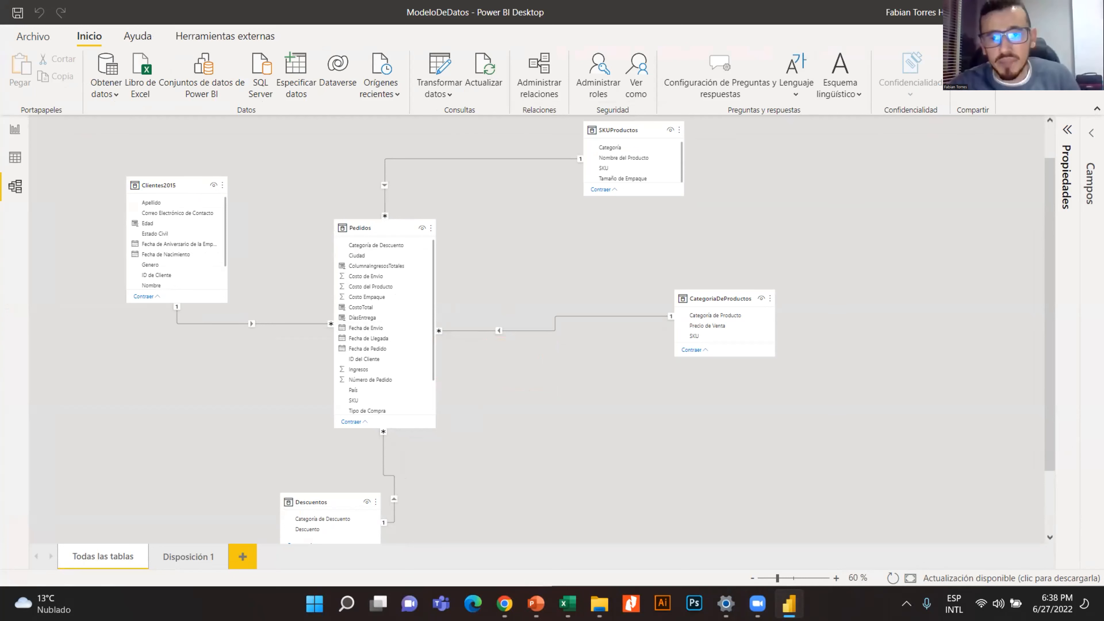
# Close the ModeloDeDatos report in Power BI Desktop.
pyautogui.hotkey('alt', 'F4')
pyautogui.click(617, 322)
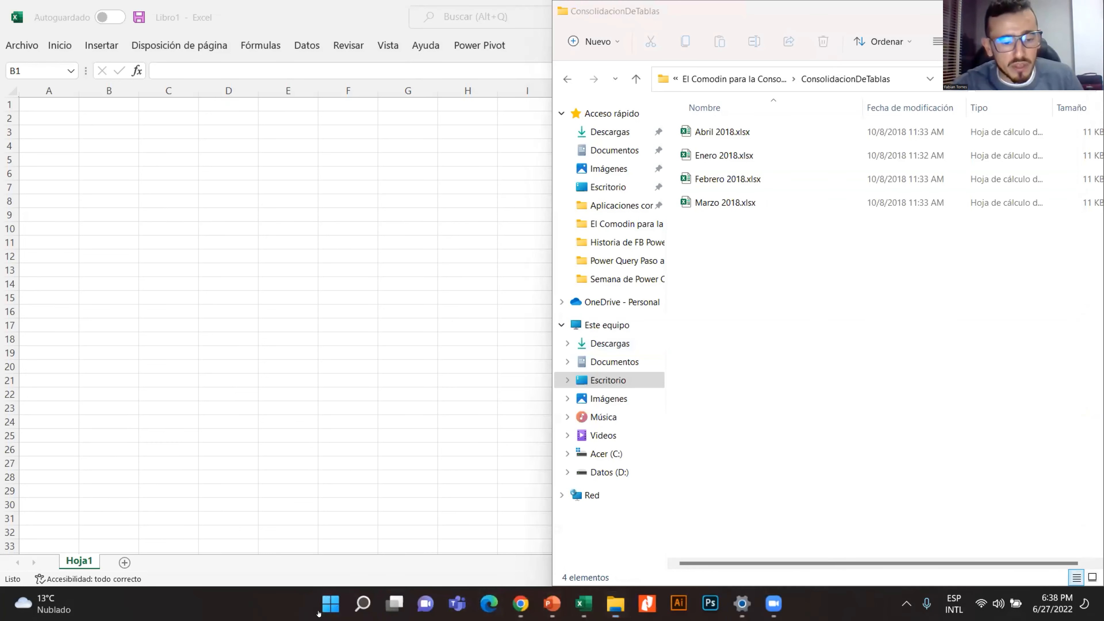
# Launch Power BI Desktop with a new blank report and dismiss its start screen.
pyautogui.click(319, 611)
pyautogui.write('power')
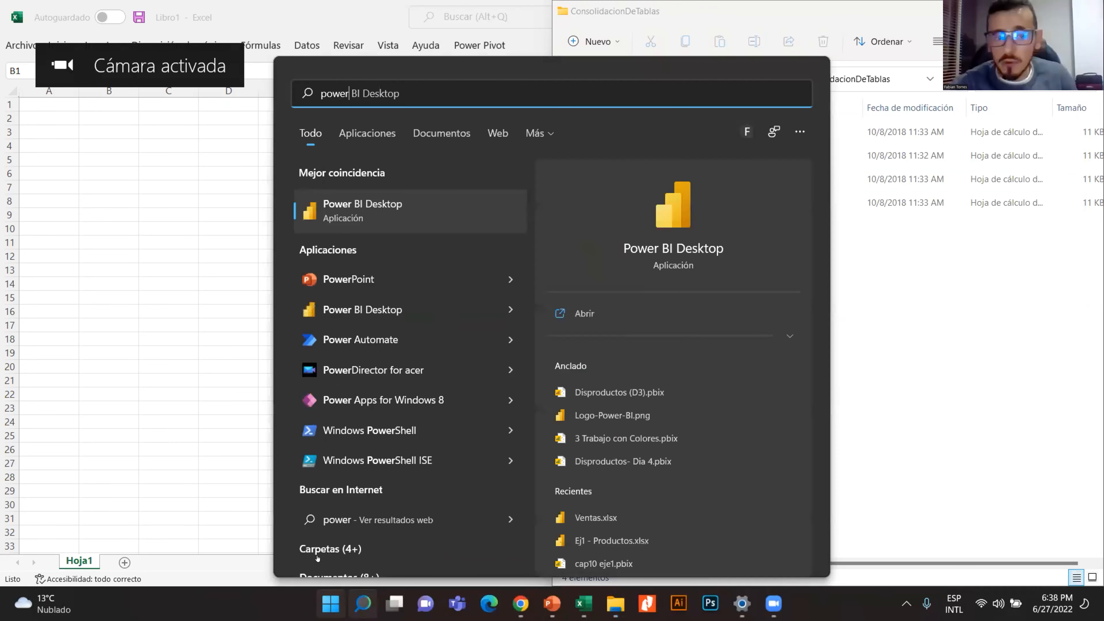
pyautogui.click(364, 217)
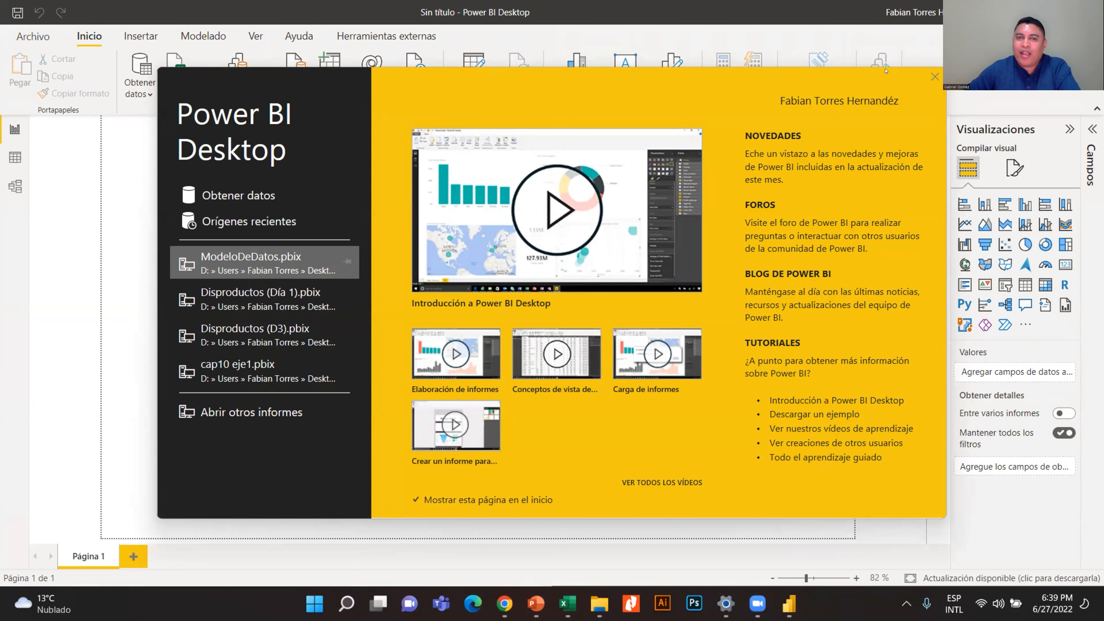
pyautogui.click(934, 76)
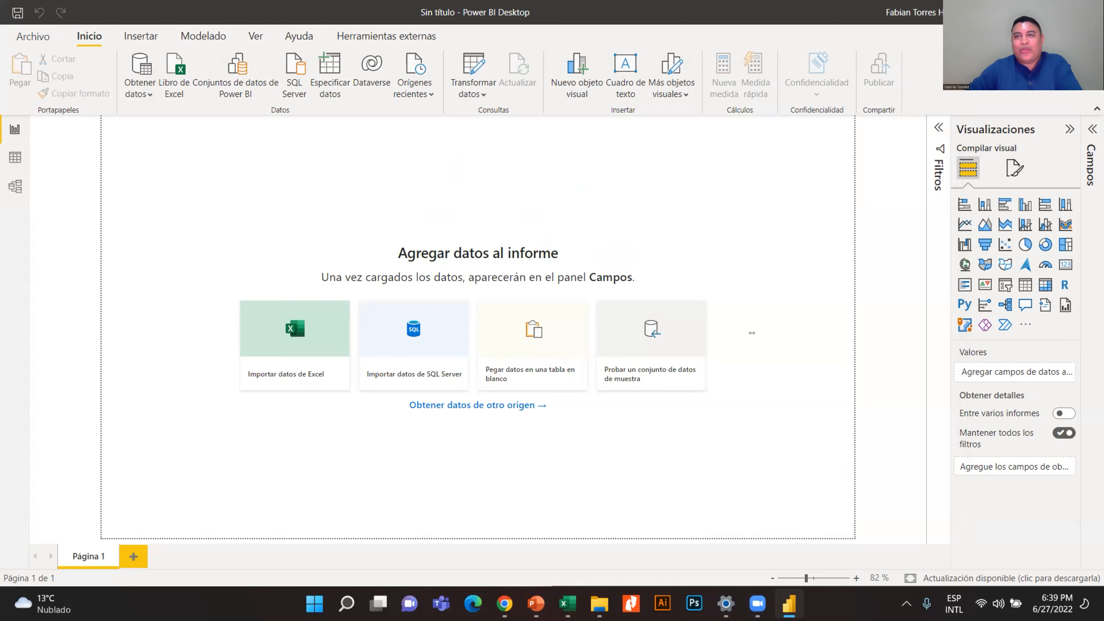
# Look at the empty model view and return to the report view.
pyautogui.moveTo(796, 601)
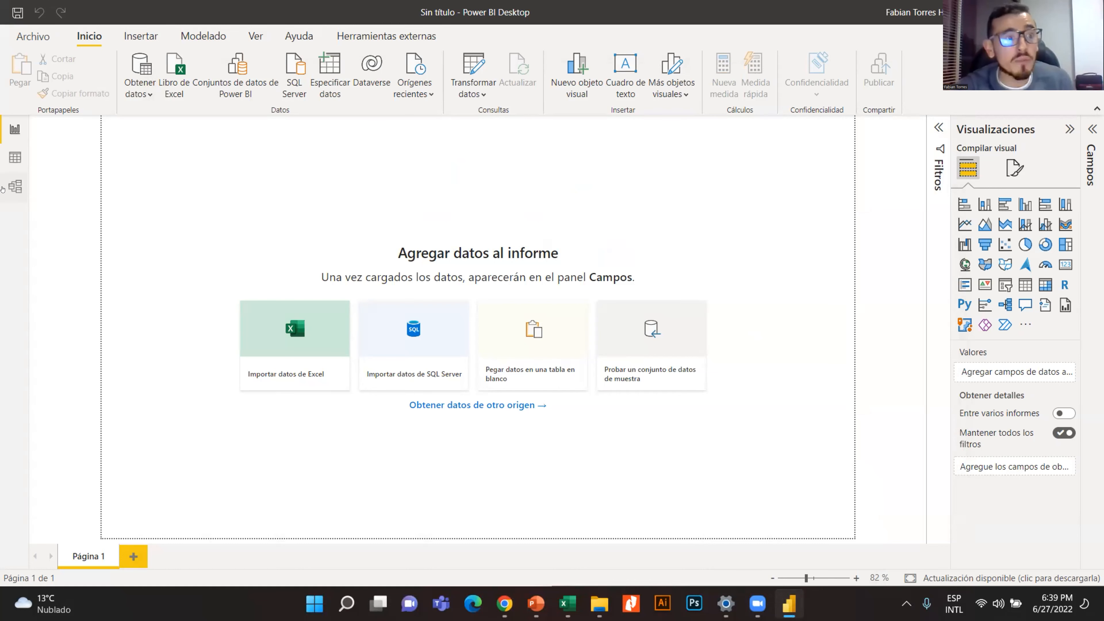
pyautogui.click(15, 186)
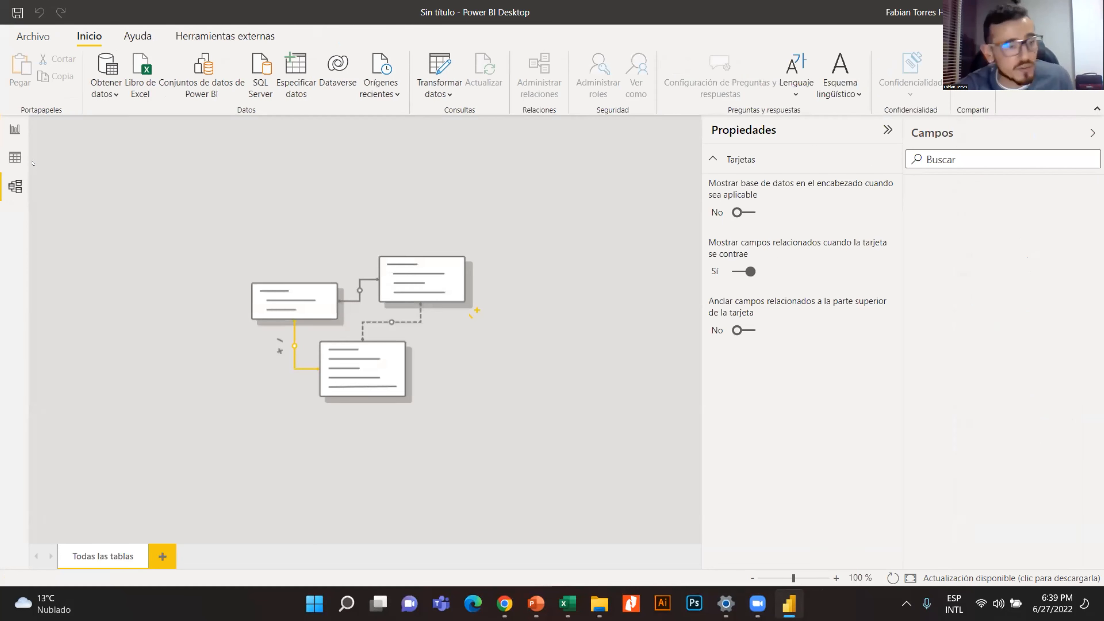
pyautogui.click(3, 125)
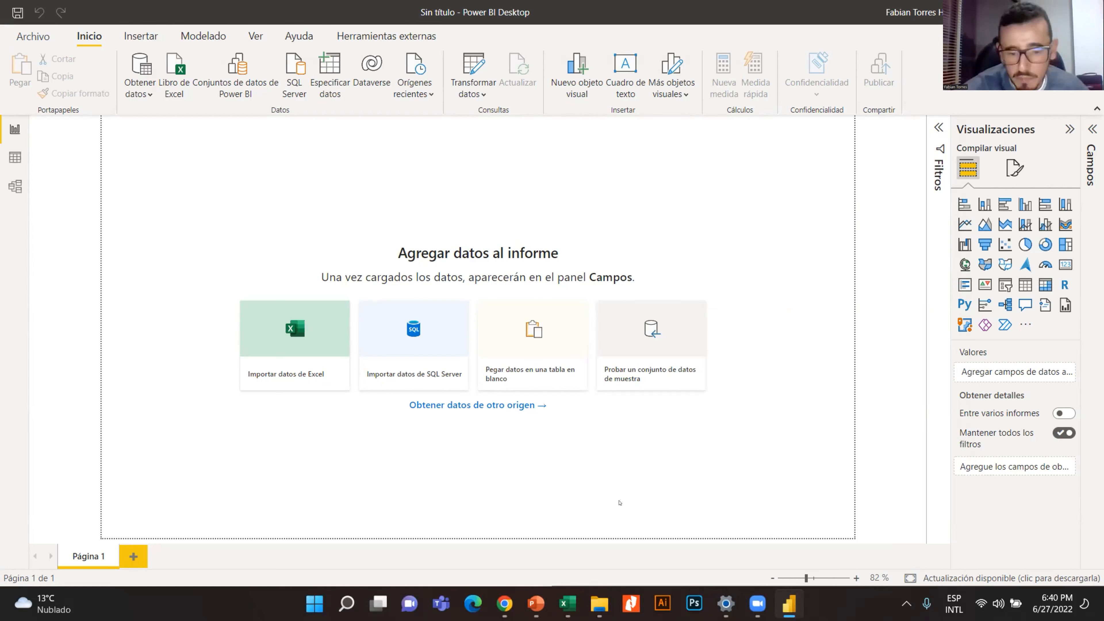
# Review the monthly workbooks and their ConsolidacionDeTablas folder within its parent folder in File Explorer, and return to Power BI Desktop.
pyautogui.click(599, 603)
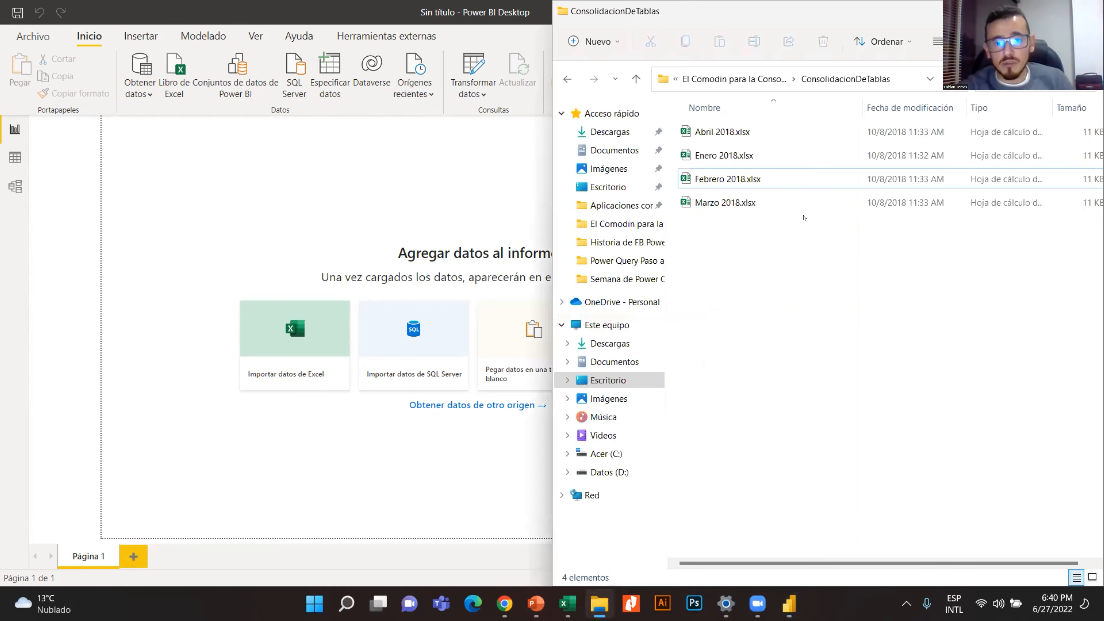
pyautogui.moveTo(859, 264); pyautogui.dragTo(762, 136)
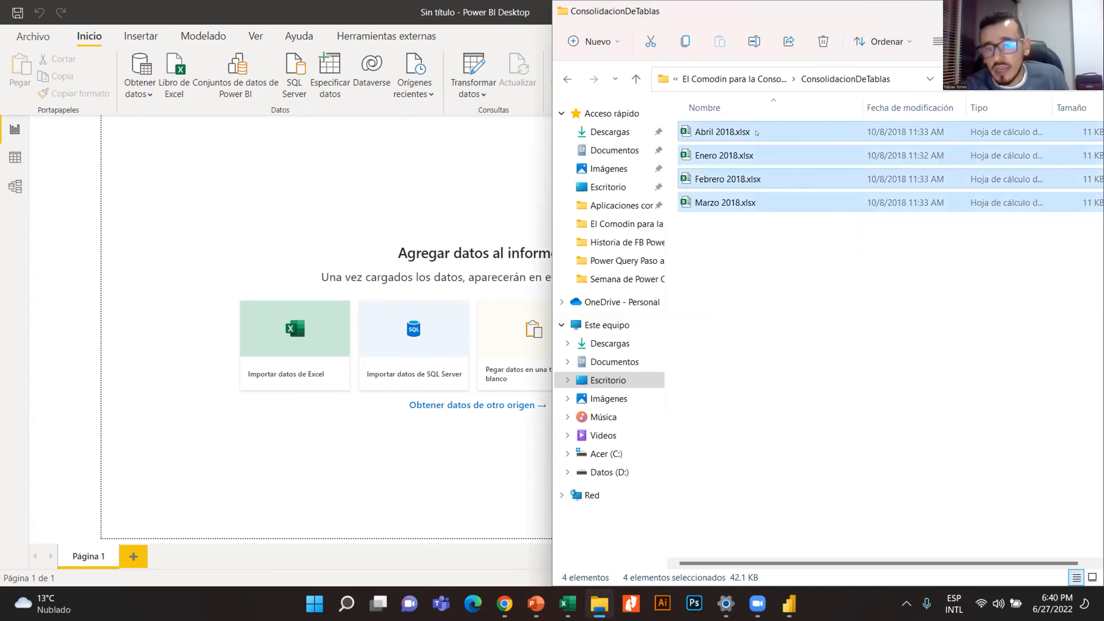
pyautogui.click(599, 603)
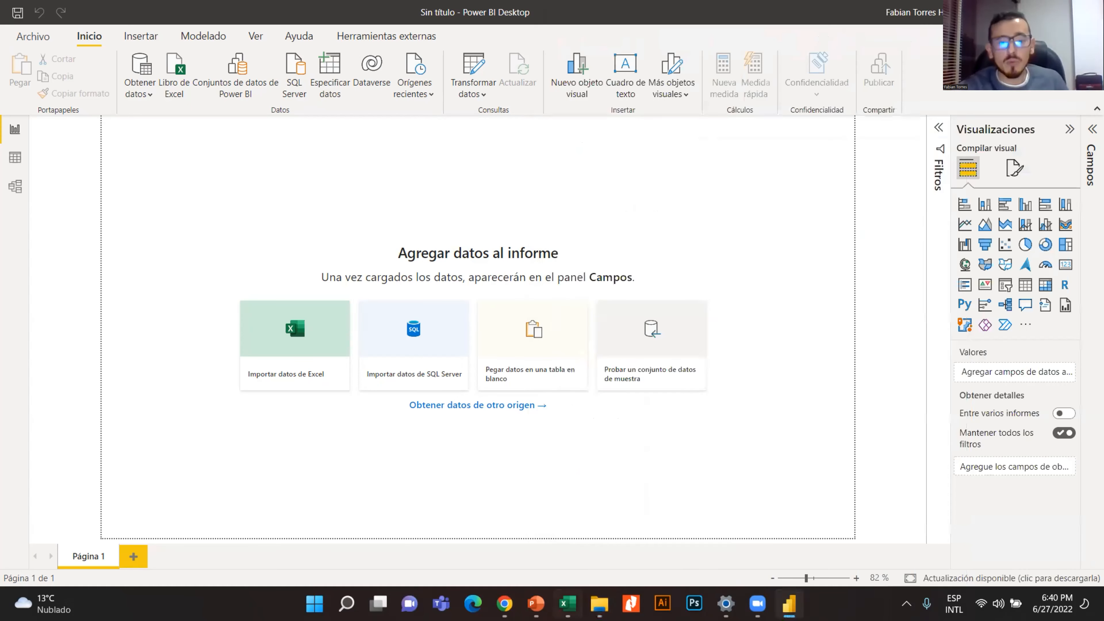
pyautogui.click(598, 612)
pyautogui.click(832, 300)
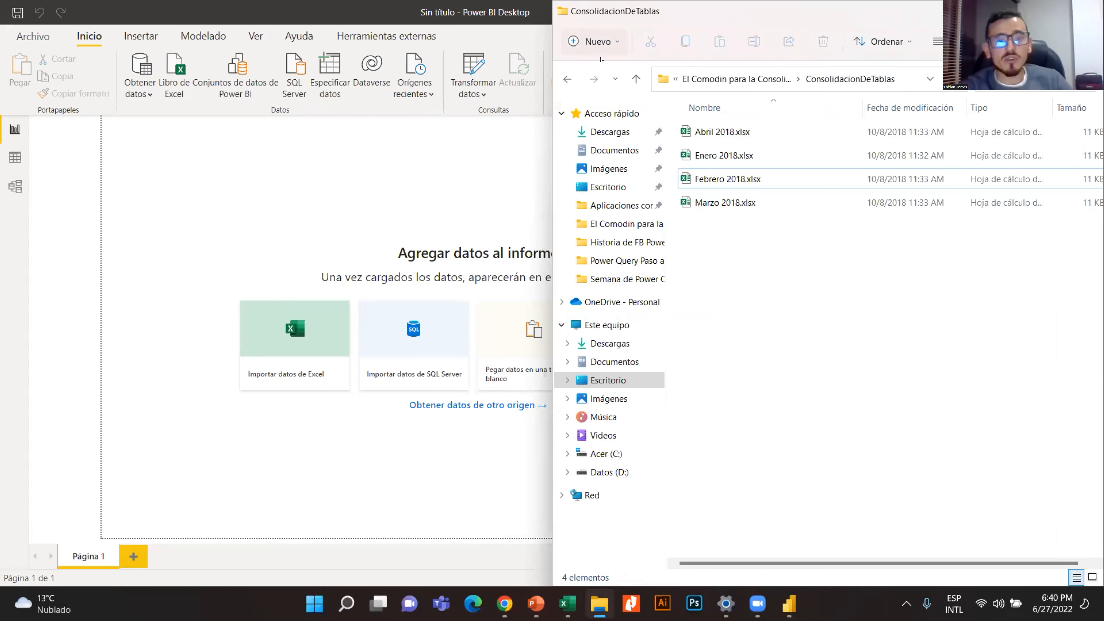
pyautogui.click(567, 79)
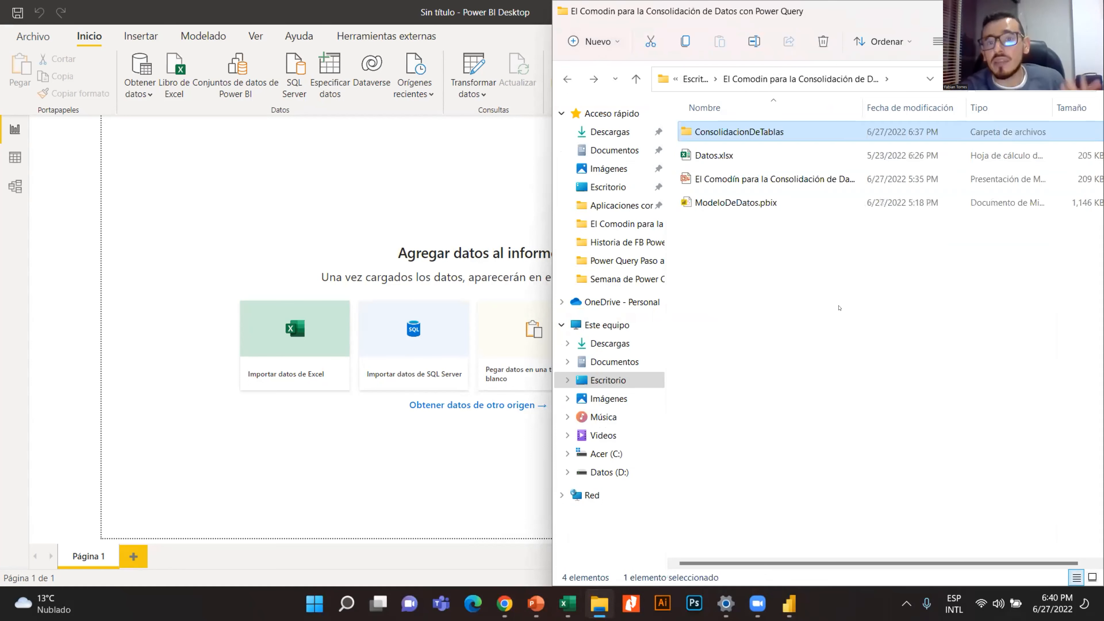
pyautogui.click(756, 131)
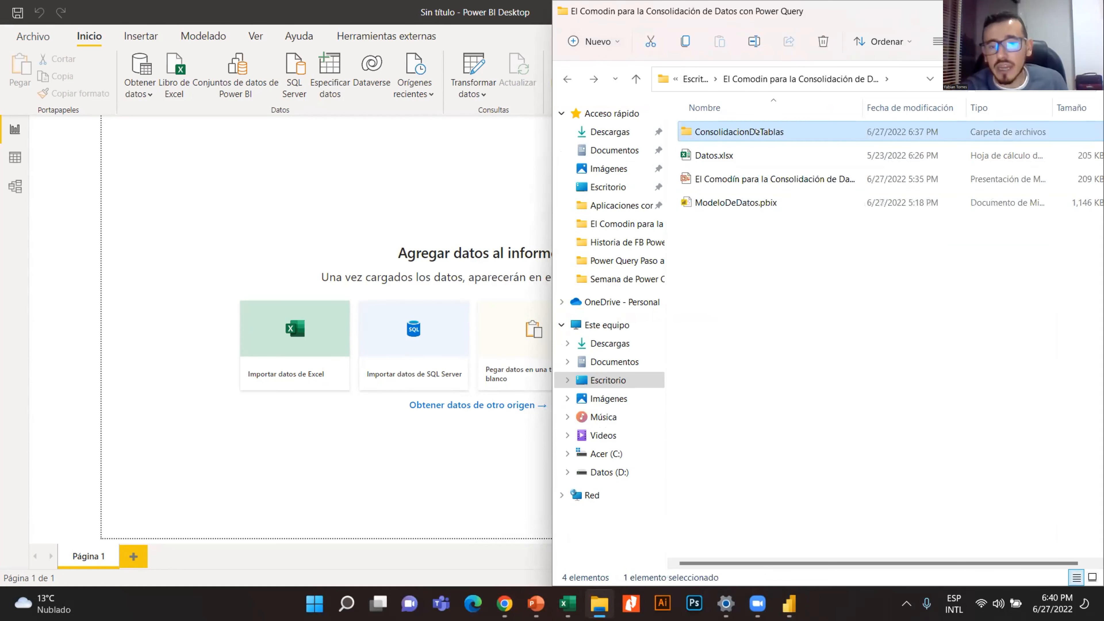
pyautogui.click(1087, 11)
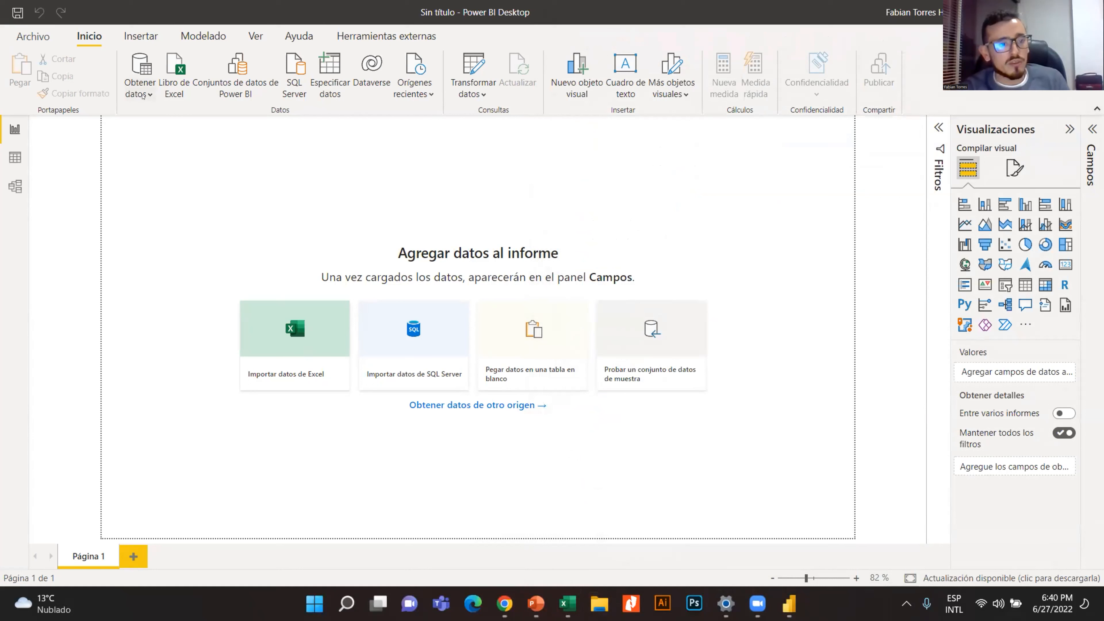
# Start a new data connection of the Carpeta type from the full list of data sources.
pyautogui.click(142, 95)
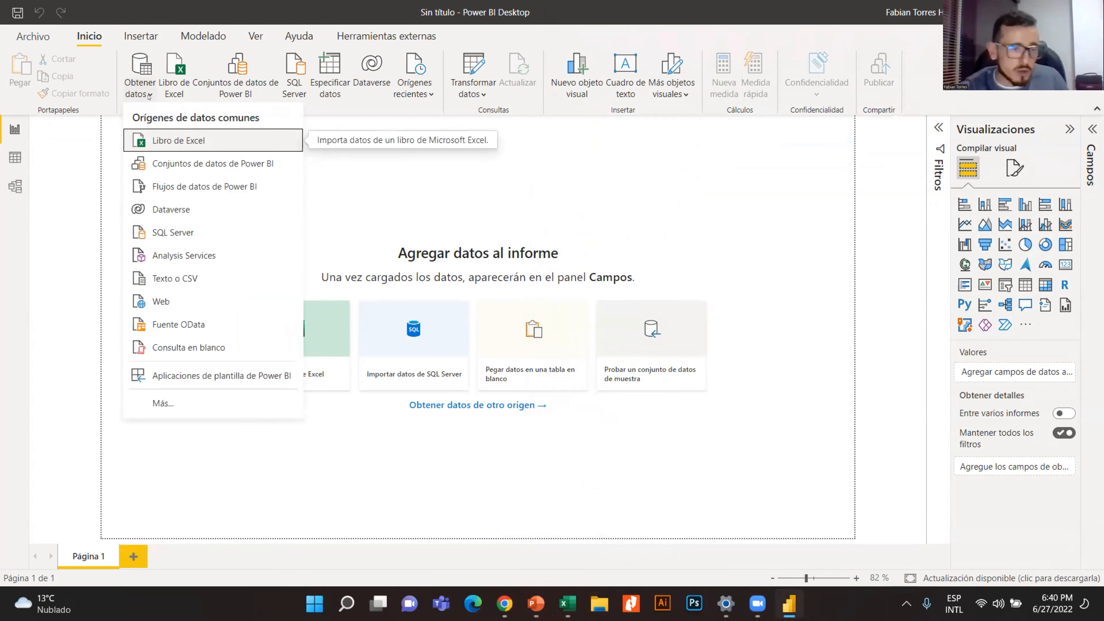
pyautogui.click(216, 401)
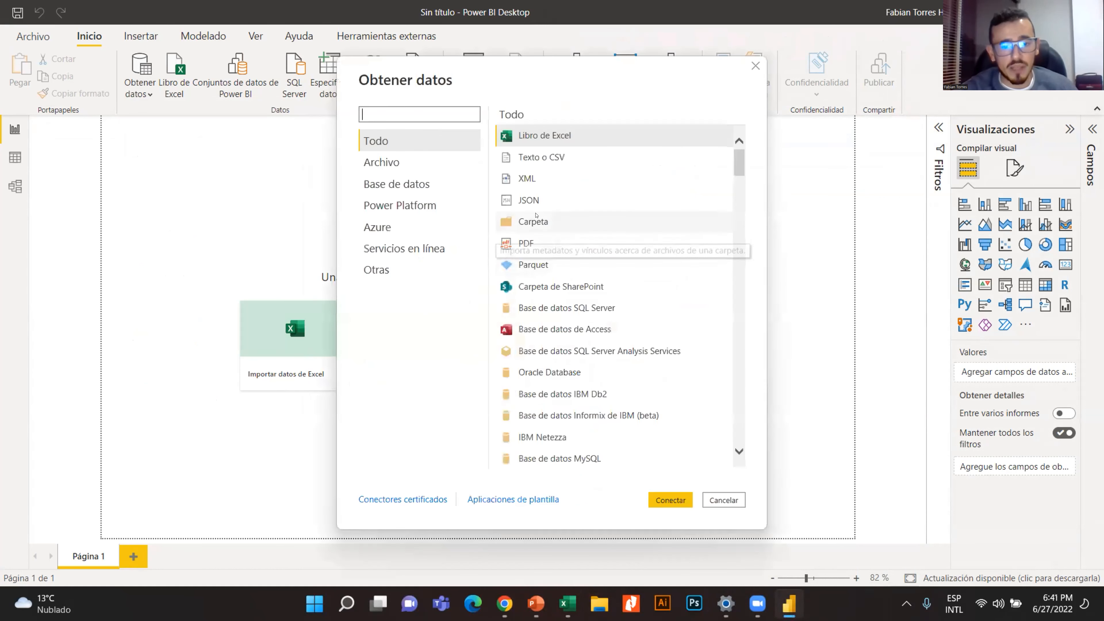
pyautogui.click(535, 216)
pyautogui.click(670, 499)
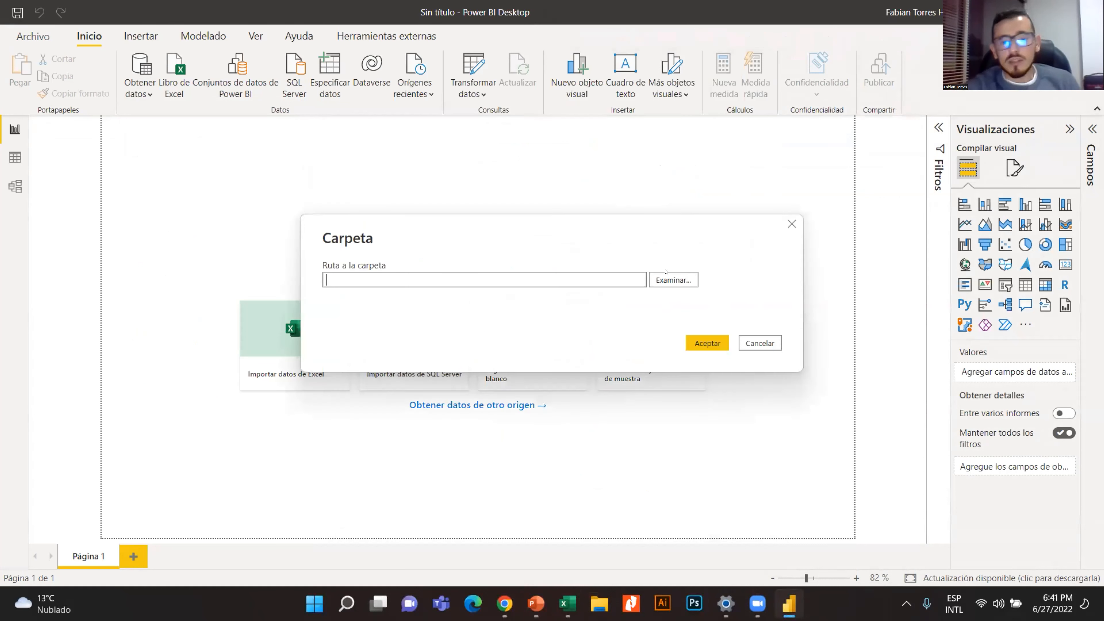
# Set the folder path to ConsolidacionDeTablas inside the desktop folder El Comodin para la Consolidación de Datos con Power Query.
pyautogui.click(667, 279)
pyautogui.click(504, 291)
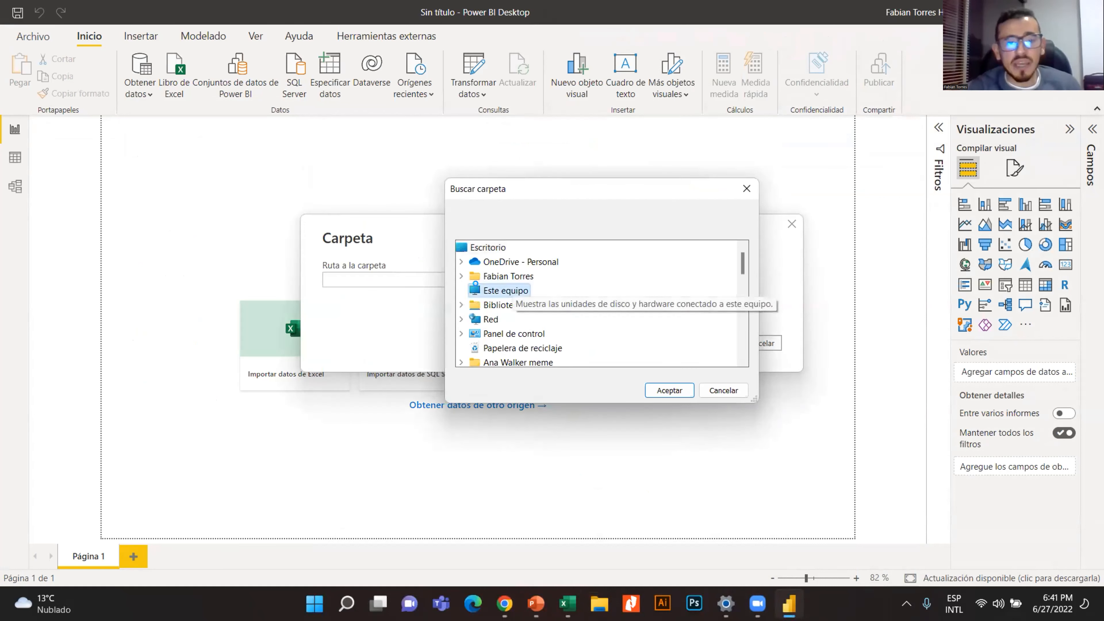
pyautogui.doubleClick(505, 290)
pyautogui.doubleClick(506, 288)
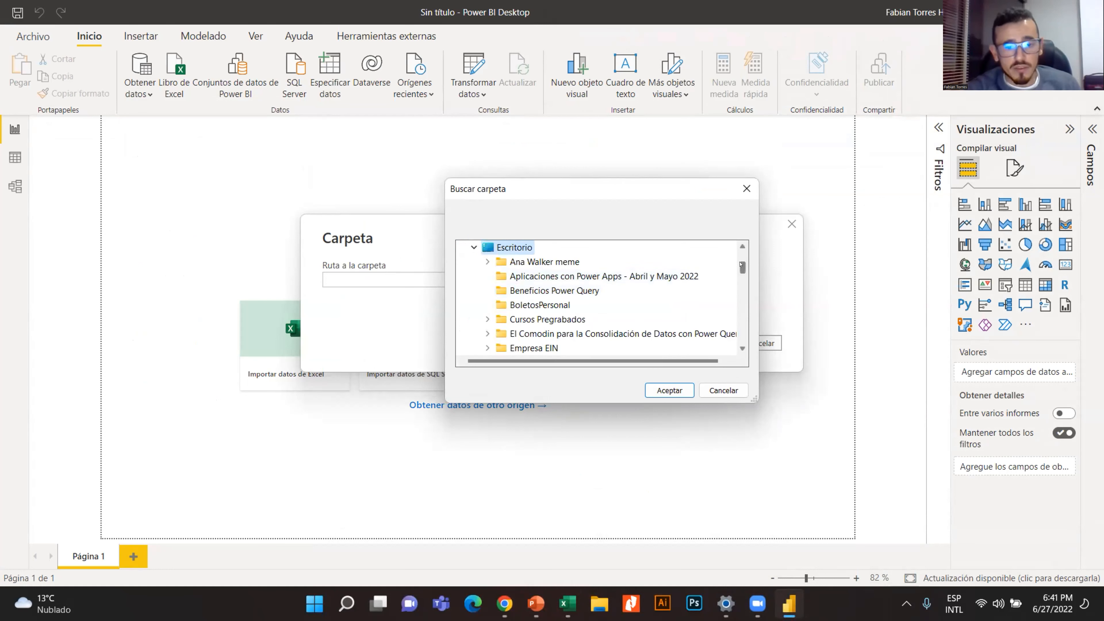
pyautogui.moveTo(740, 264); pyautogui.dragTo(740, 270)
pyautogui.doubleClick(566, 306)
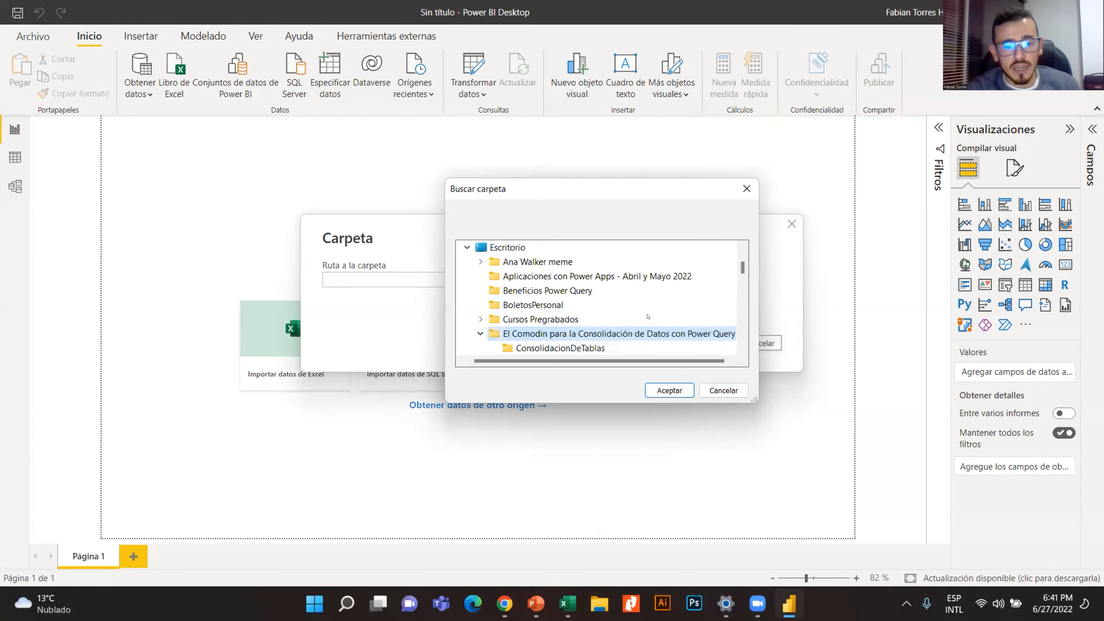
pyautogui.click(576, 352)
pyautogui.click(669, 390)
pyautogui.click(687, 338)
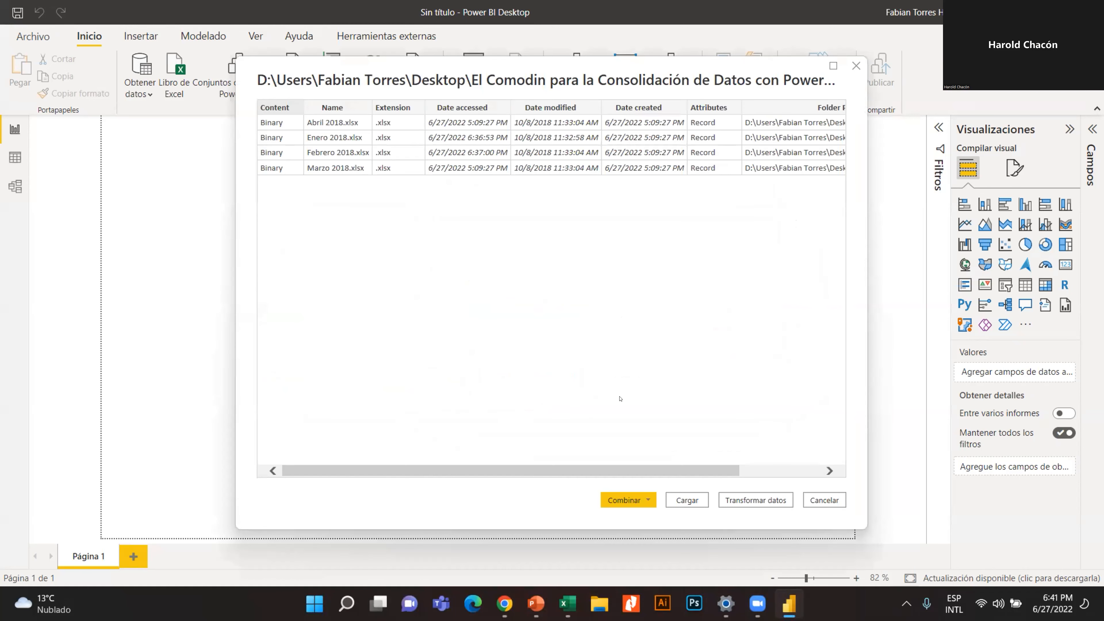
# Combine and transform the folder's files using the Datos sheet, and switch to the Power Query Editor window.
pyautogui.click(648, 500)
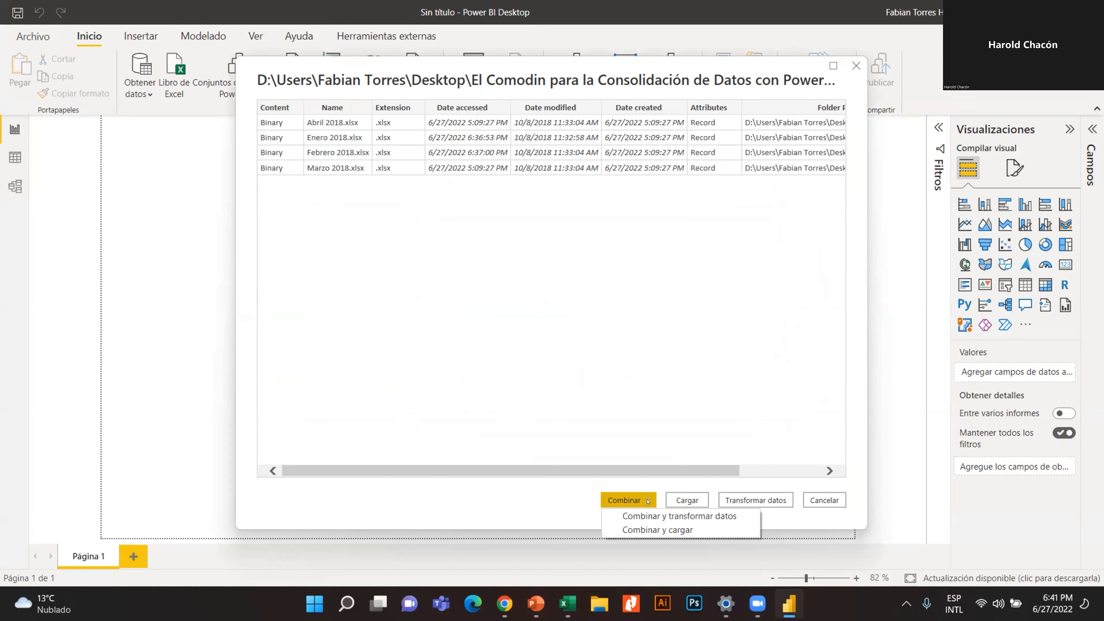
pyautogui.click(645, 515)
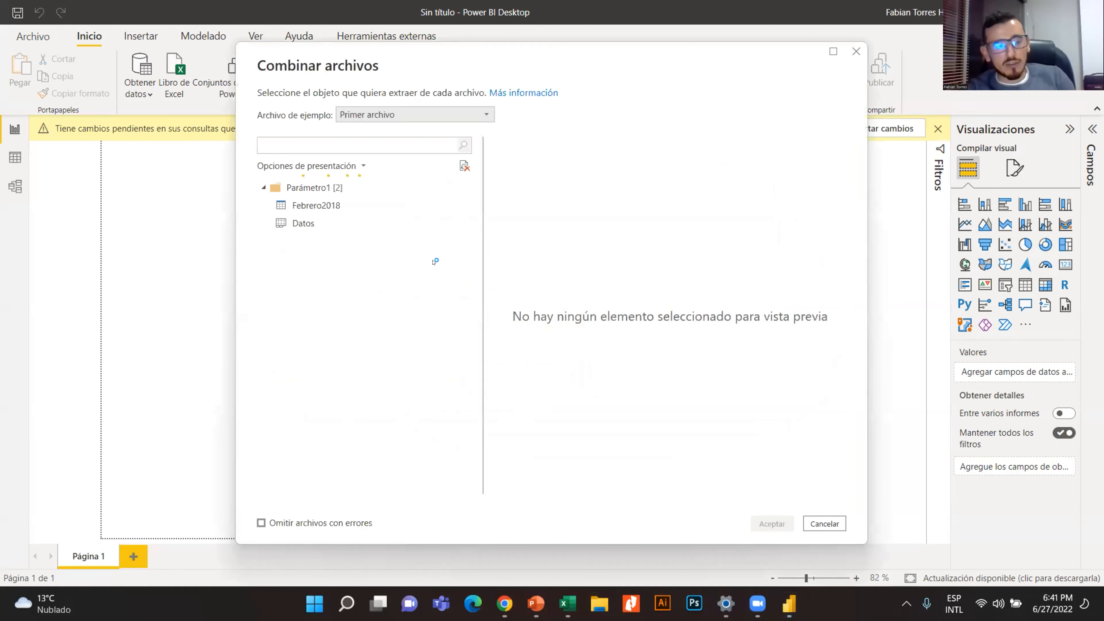
pyautogui.click(341, 224)
pyautogui.rightClick(342, 226)
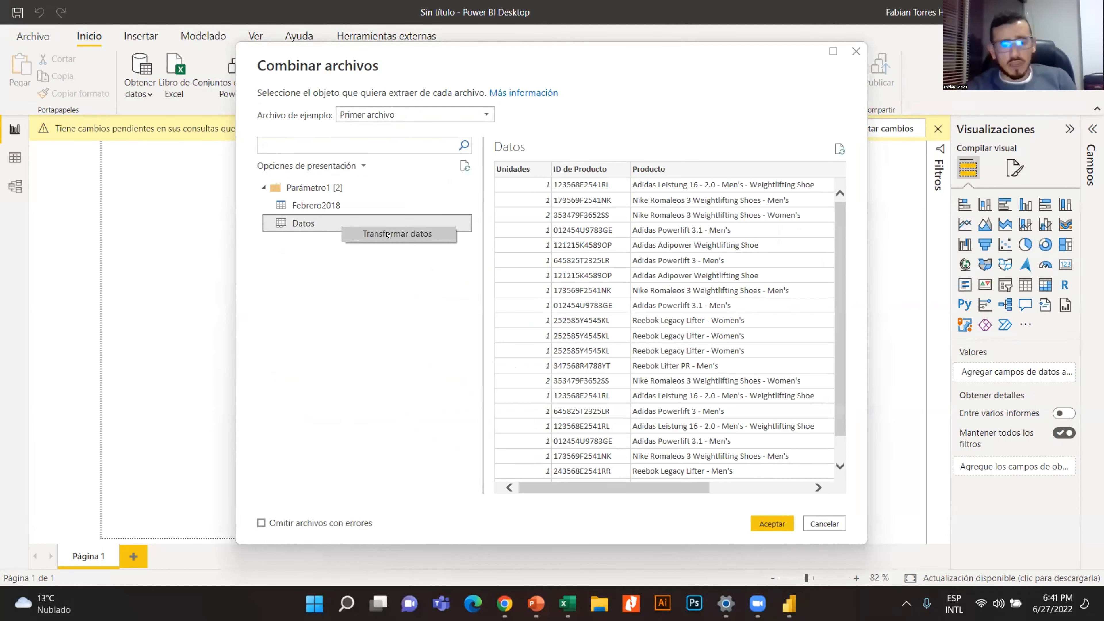
pyautogui.click(388, 234)
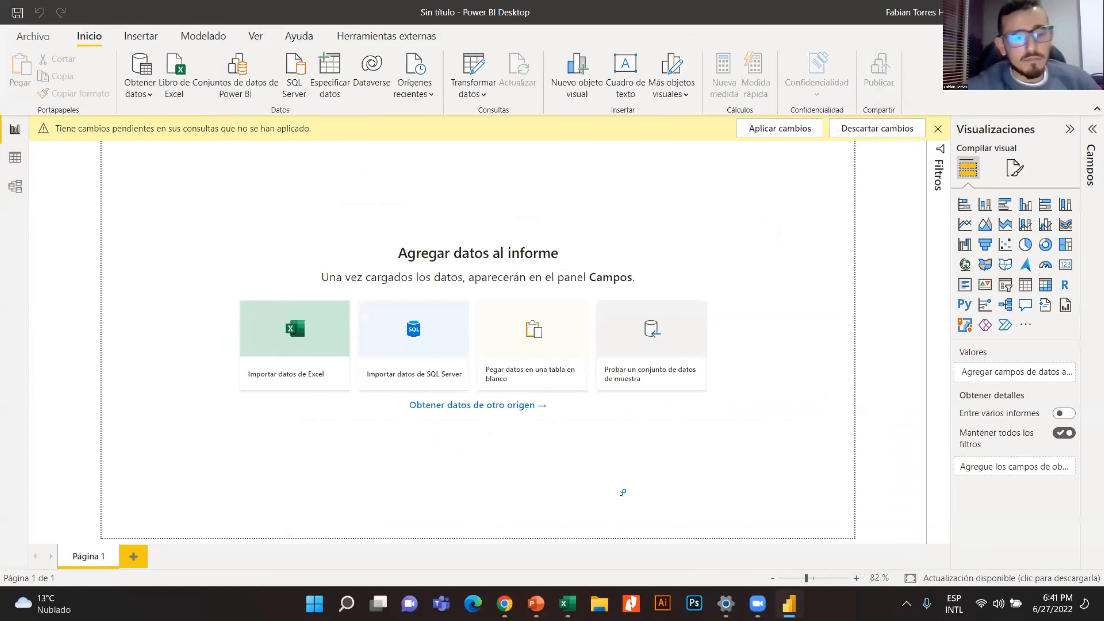
pyautogui.moveTo(780, 603)
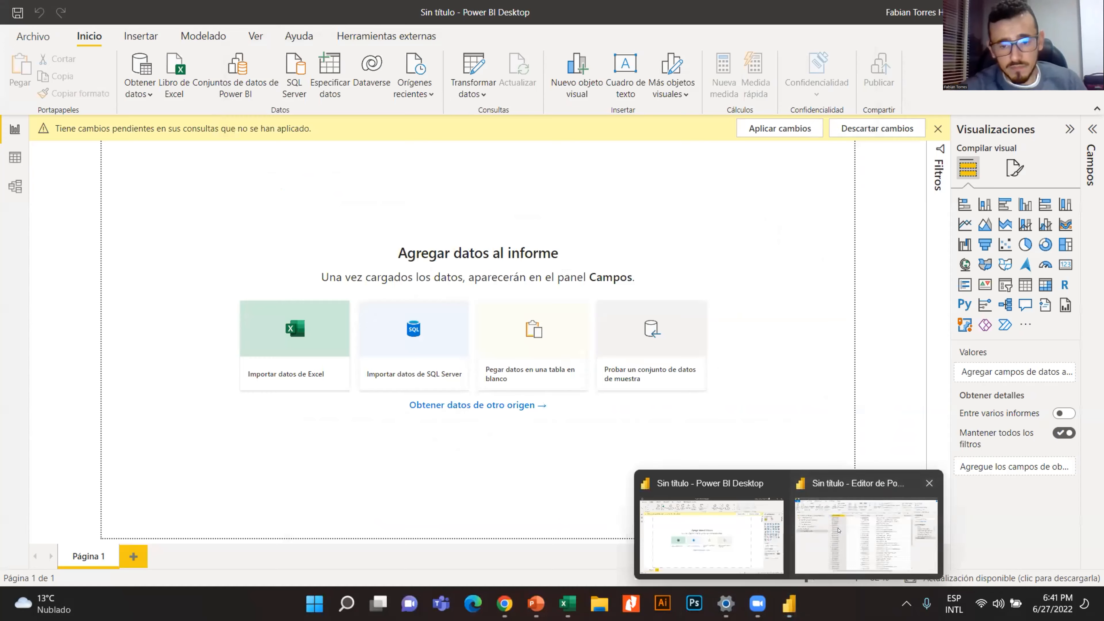
pyautogui.click(869, 539)
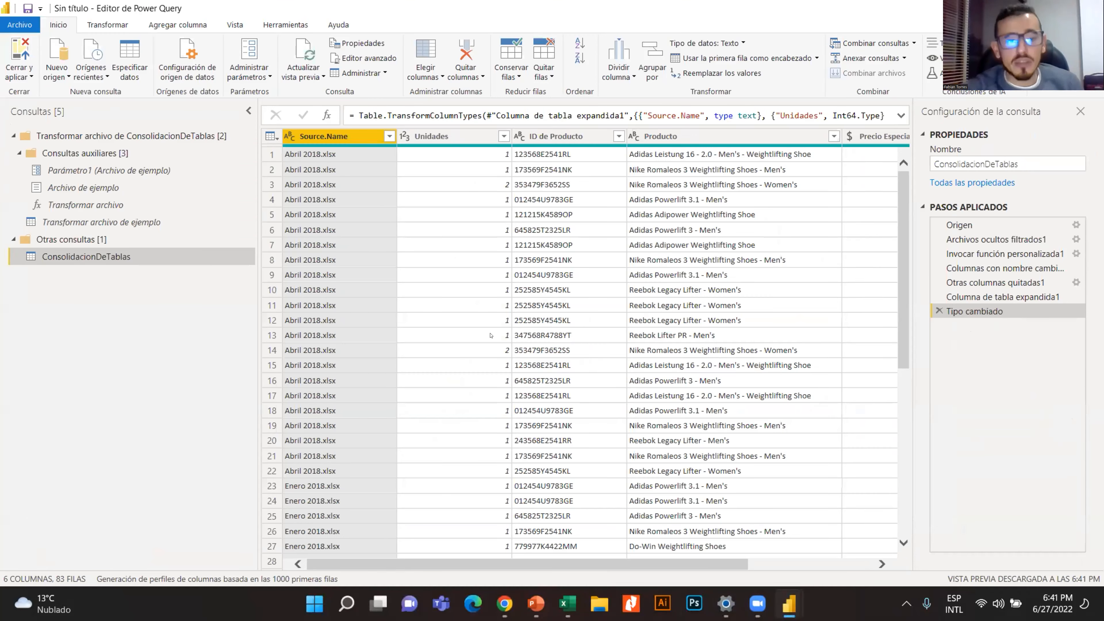
# Review the rows and columns of the combined ConsolidacionDeTablas query, checking the Source.Name values for each monthly file.
pyautogui.moveTo(904, 180); pyautogui.dragTo(908, 482)
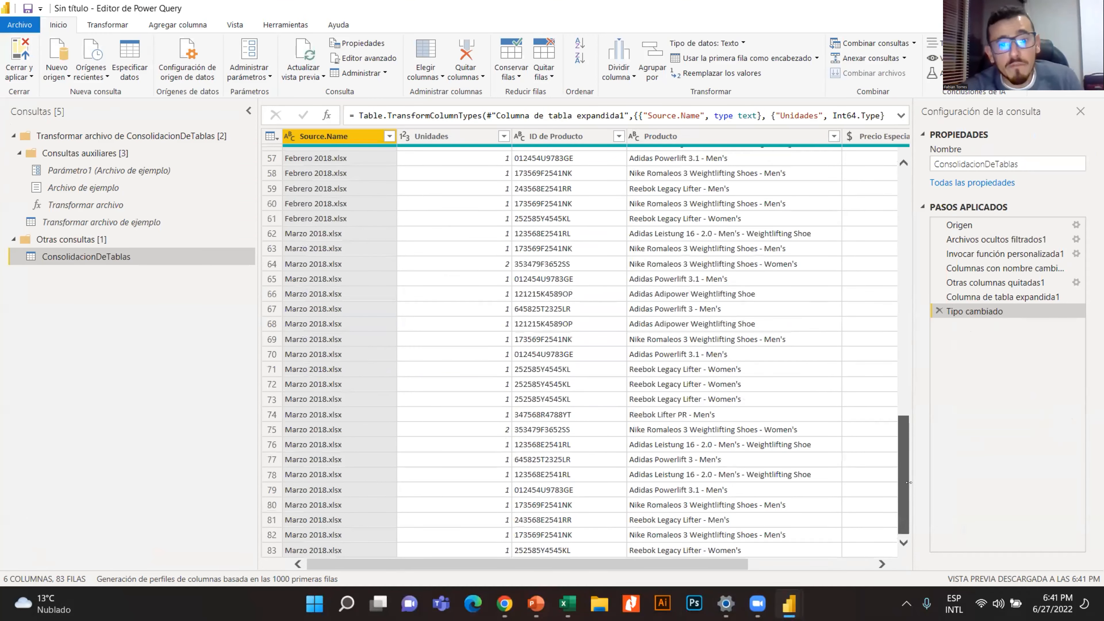
pyautogui.click(359, 499)
pyautogui.press('Up')
pyautogui.press('Up')
pyautogui.press('Up')
pyautogui.press('Up')
pyautogui.press('Up')
pyautogui.press('Up')
pyautogui.press('Up')
pyautogui.press('Up')
pyautogui.press('Up')
pyautogui.press('Up')
pyautogui.press('Up')
pyautogui.press('Up')
pyautogui.press('Up')
pyautogui.press('Up')
pyautogui.press('Up')
pyautogui.press('Up')
pyautogui.press('Up')
pyautogui.press('Up')
pyautogui.press('Up')
pyautogui.press('Up')
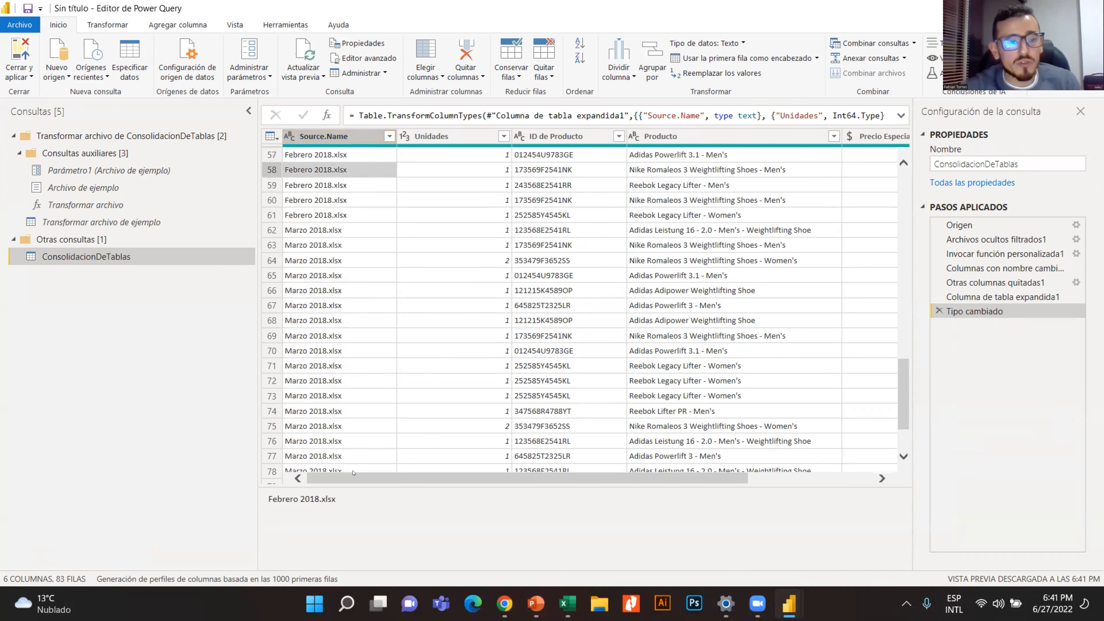
pyautogui.press('Up')
pyautogui.press('Up')
pyautogui.press('Up')
pyautogui.press('Up')
pyautogui.press('Up')
pyautogui.press('Up')
pyautogui.press('Up')
pyautogui.press('Up')
pyautogui.press('Up')
pyautogui.press('Up')
pyautogui.press('Up')
pyautogui.press('Up')
pyautogui.press('Up')
pyautogui.press('Up')
pyautogui.press('Up')
pyautogui.press('Up')
pyautogui.press('Up')
pyautogui.press('Up')
pyautogui.press('Up')
pyautogui.press('Up')
pyautogui.press('Up')
pyautogui.press('Up')
pyautogui.press('Up')
pyautogui.press('Up')
pyautogui.press('Up')
pyautogui.press('Up')
pyautogui.press('Up')
pyautogui.press('Up')
pyautogui.press('Up')
pyautogui.press('Up')
pyautogui.press('Up')
pyautogui.press('Up')
pyautogui.press('Up')
pyautogui.press('Up')
pyautogui.press('Up')
pyautogui.press('Up')
pyautogui.press('Up')
pyautogui.press('Up')
pyautogui.press('Up')
pyautogui.press('Up')
pyautogui.press('Up')
pyautogui.press('Up')
pyautogui.press('Up')
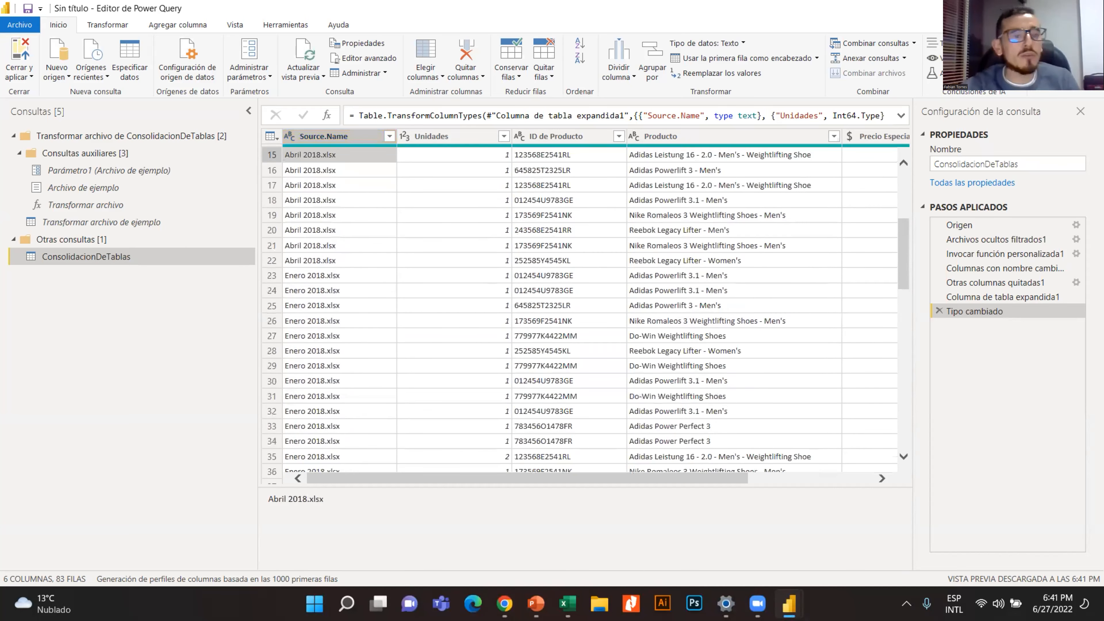
pyautogui.hscroll(5, 412, 435)
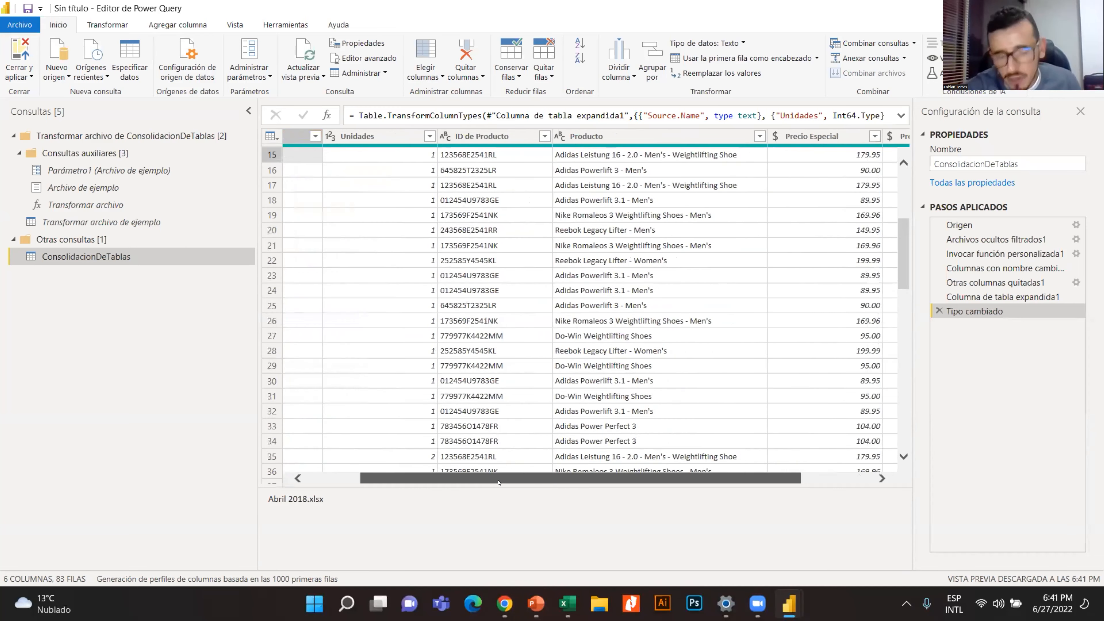
pyautogui.hscroll(-5, 406, 409)
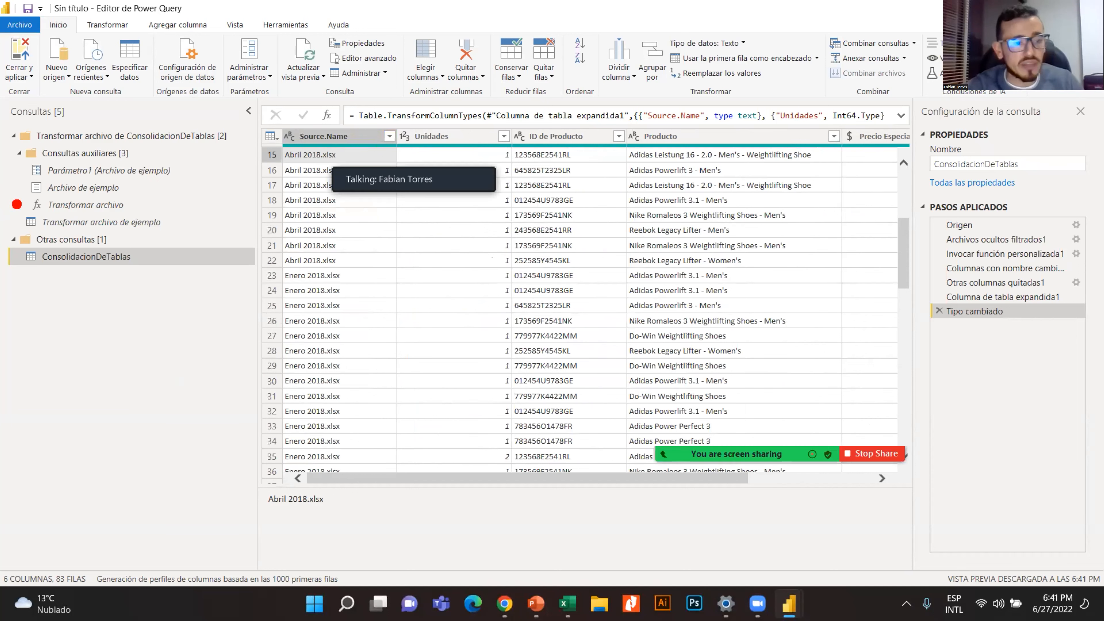
pyautogui.moveTo(75, 273)
pyautogui.mouseDown()
pyautogui.moveTo(69, 302)
pyautogui.moveTo(111, 382)
pyautogui.moveTo(118, 375)
pyautogui.mouseUp()
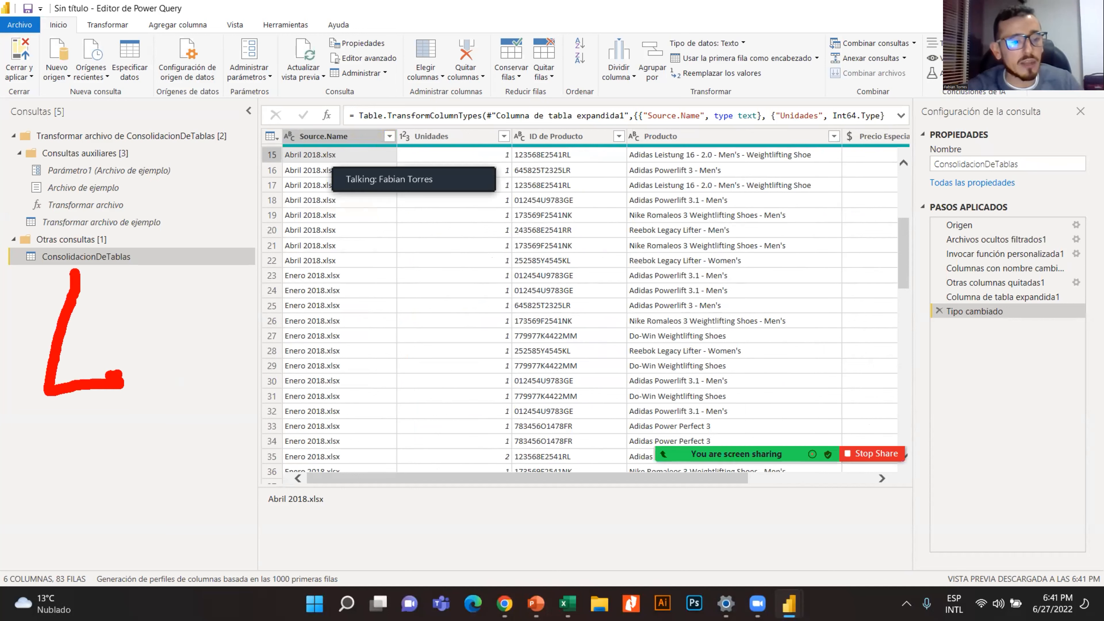
pyautogui.moveTo(191, 318)
pyautogui.mouseDown()
pyautogui.moveTo(350, 551)
pyautogui.moveTo(350, 571)
pyautogui.mouseUp()
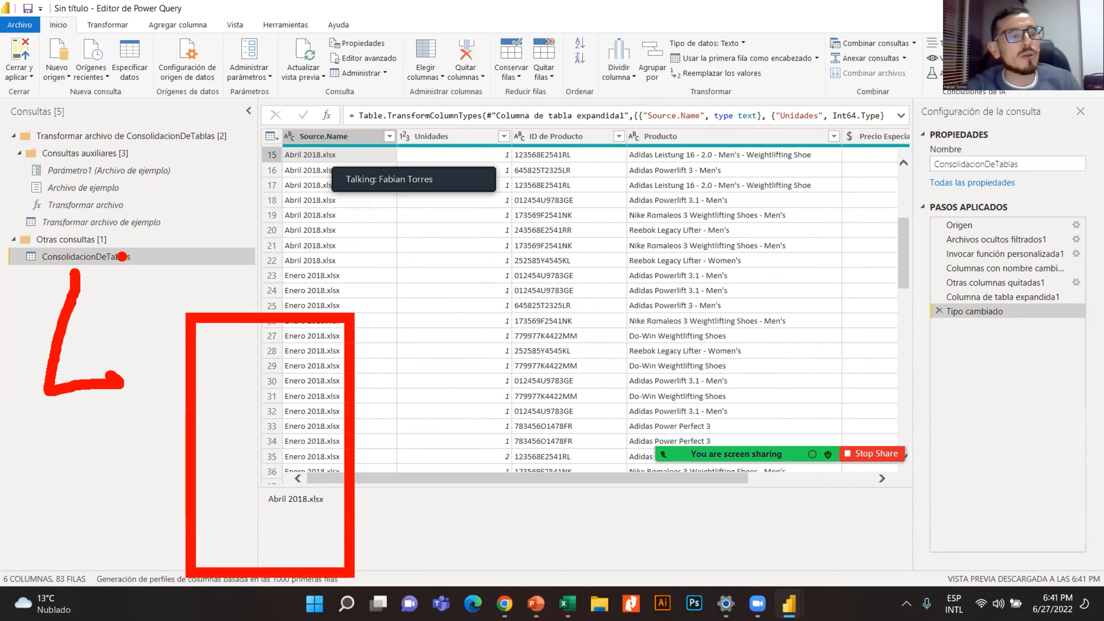
pyautogui.click(135, 211)
pyautogui.click(125, 190)
pyautogui.click(161, 170)
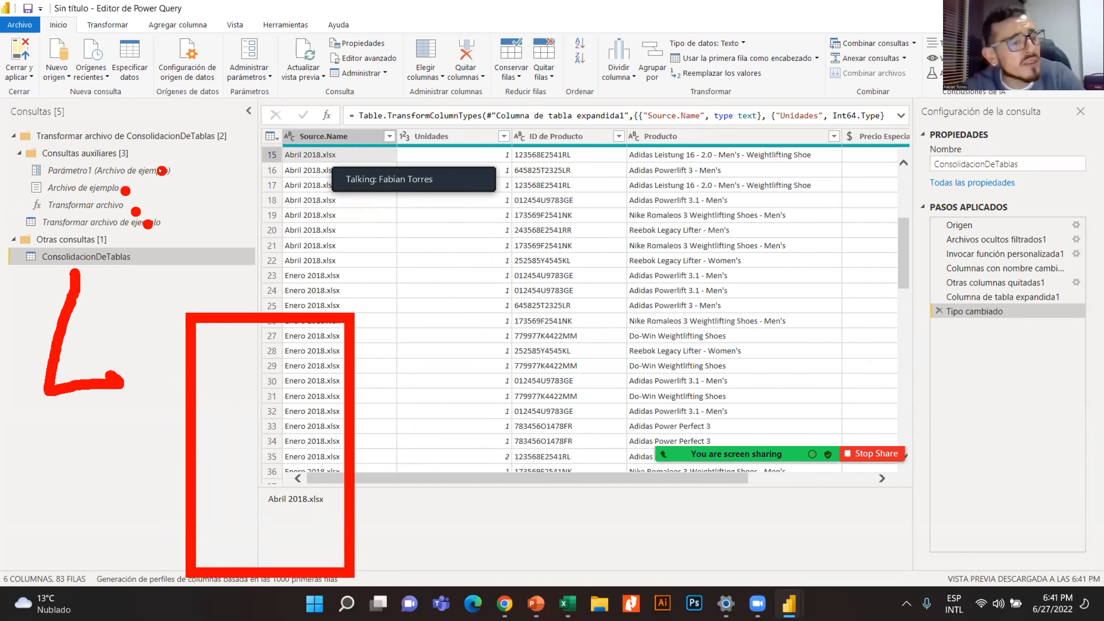
pyautogui.press('Escape')
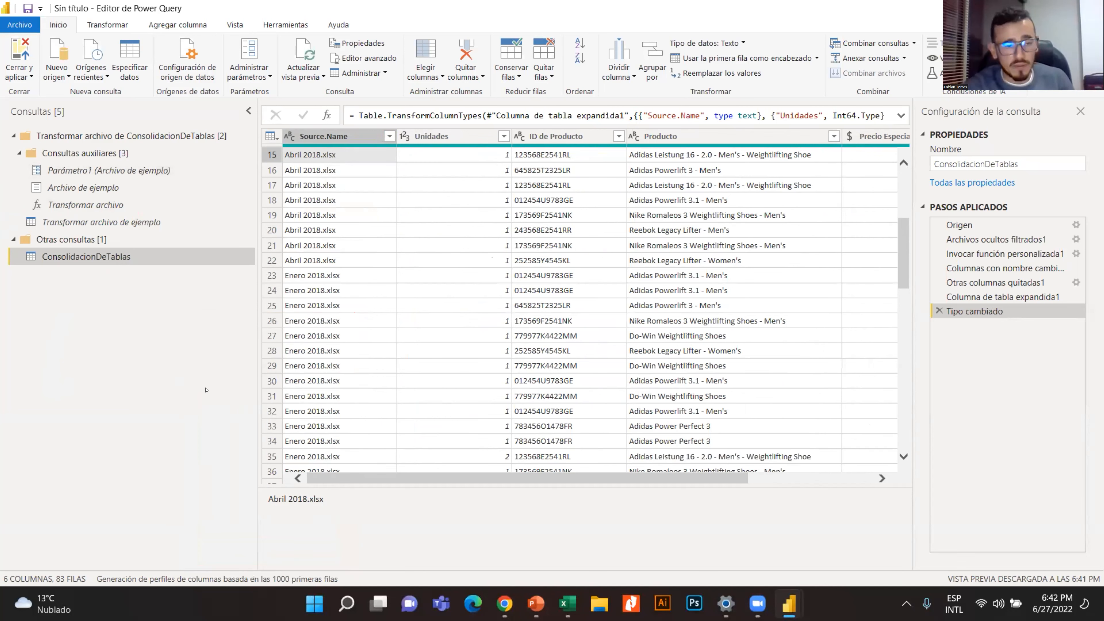
# Look at the Transformar archivo de ejemplo query and return to the ConsolidacionDeTablas query.
pyautogui.click(159, 222)
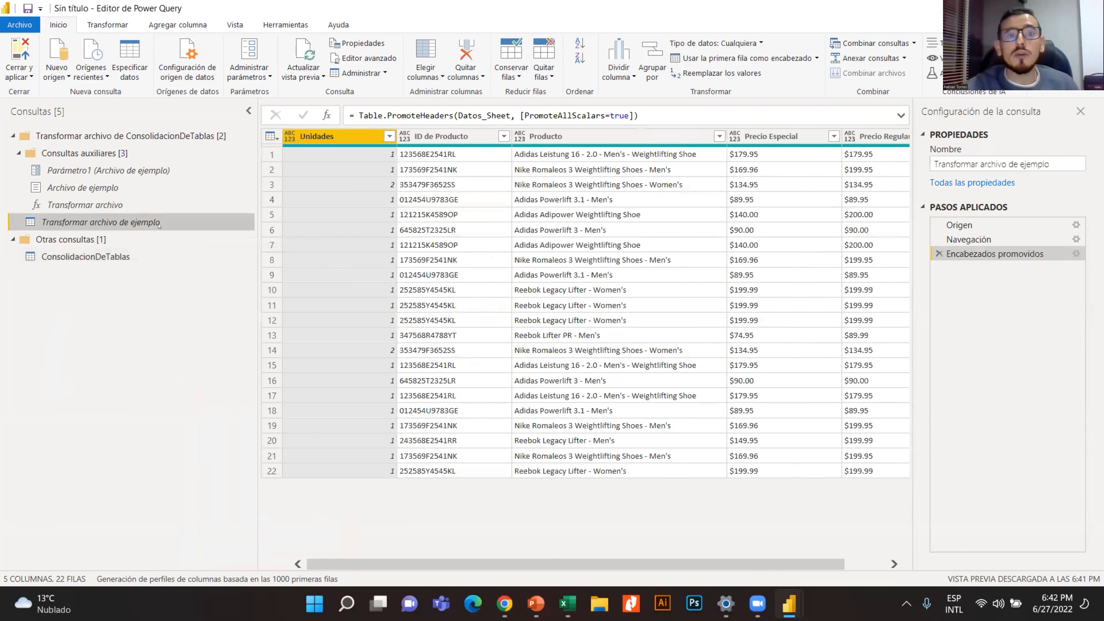
pyautogui.click(85, 256)
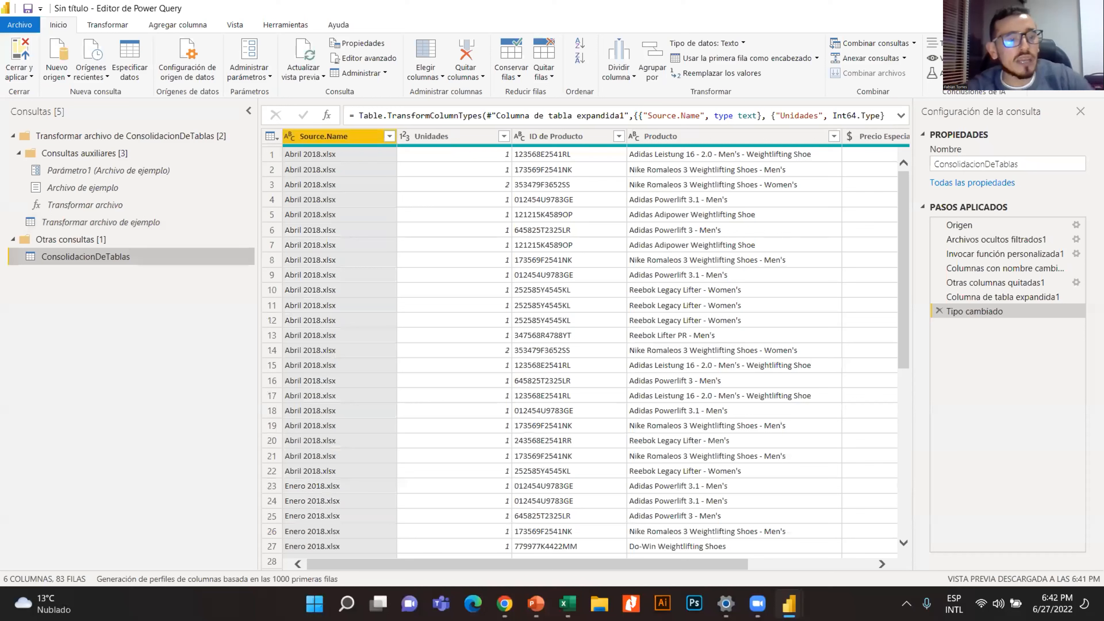
pyautogui.hotkey('ctrl', '2')
pyautogui.moveTo(246, 228)
pyautogui.mouseDown()
pyautogui.moveTo(189, 204)
pyautogui.moveTo(199, 241)
pyautogui.moveTo(169, 232)
pyautogui.mouseUp()
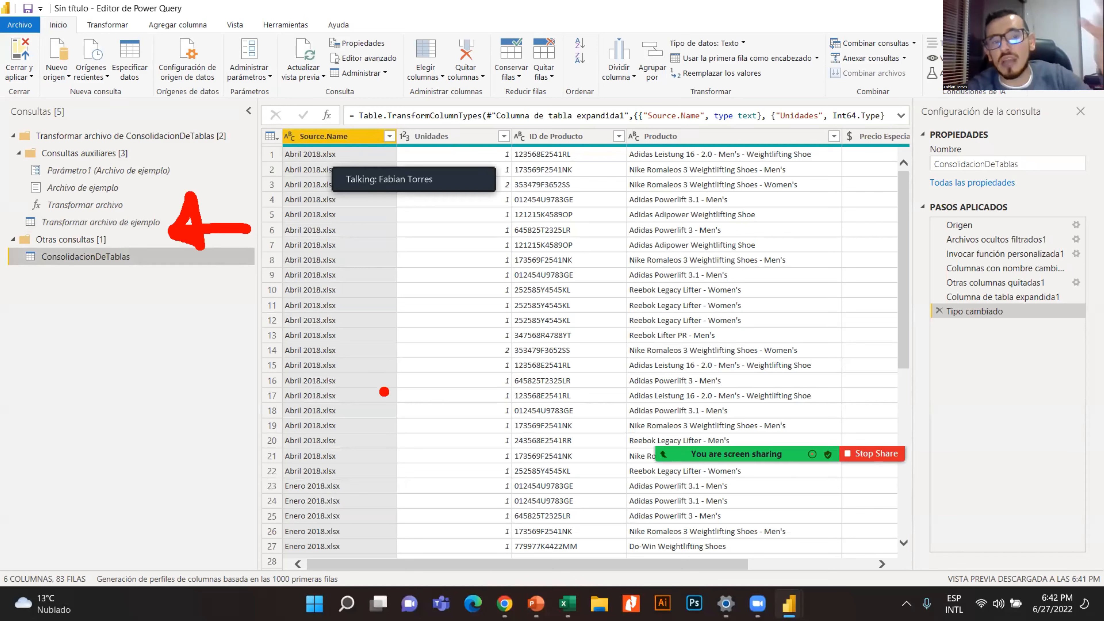
pyautogui.moveTo(124, 396)
pyautogui.mouseDown()
pyautogui.moveTo(287, 381)
pyautogui.moveTo(222, 464)
pyautogui.moveTo(285, 408)
pyautogui.mouseUp()
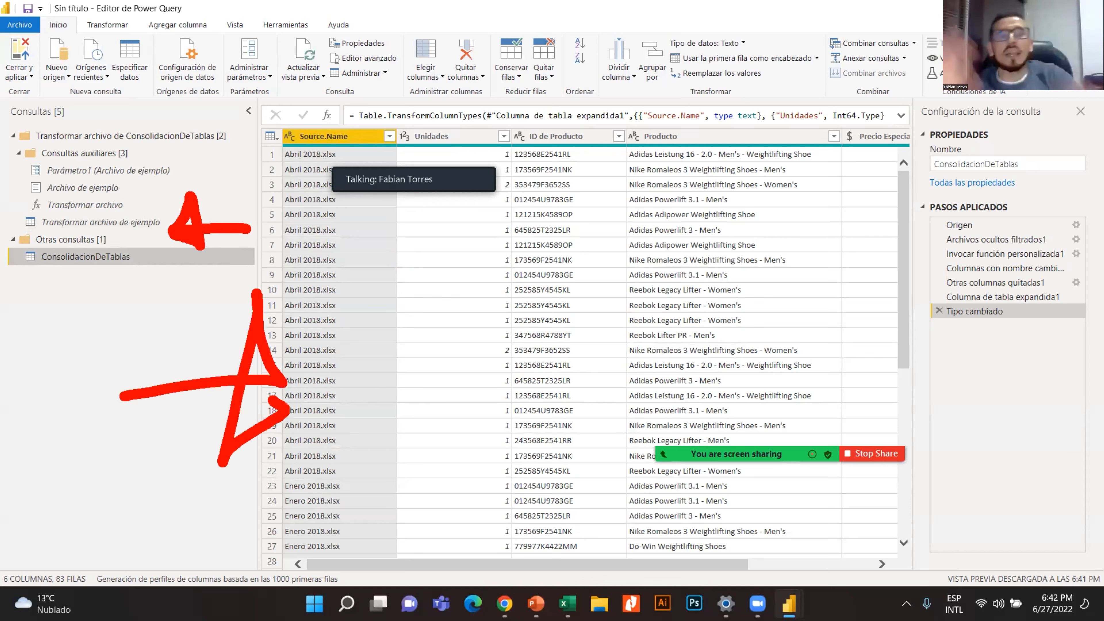
pyautogui.press('Escape')
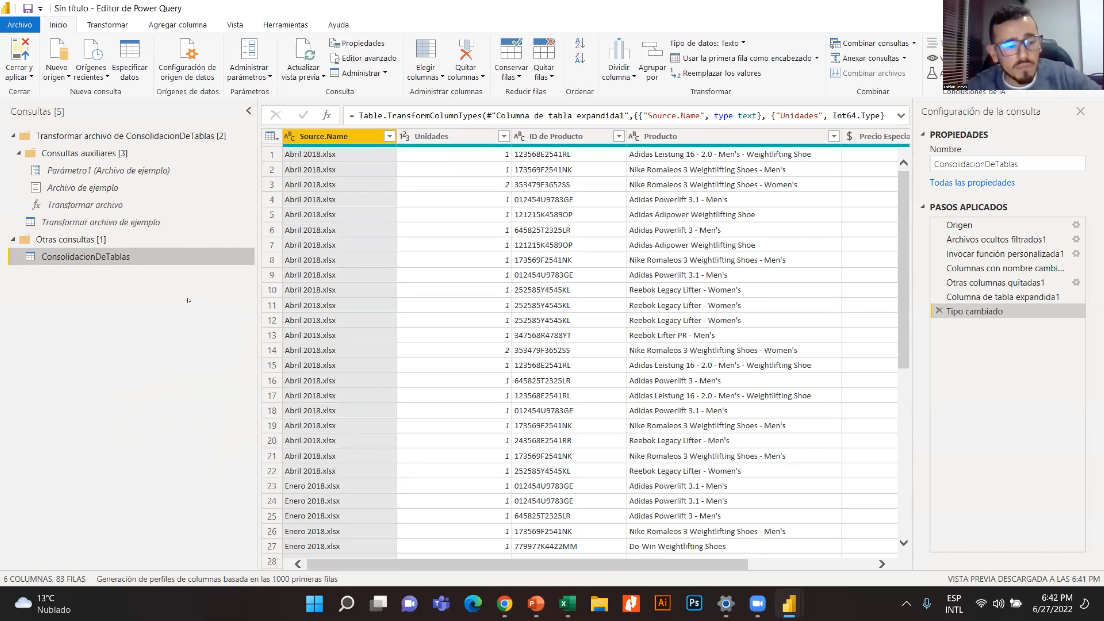
pyautogui.moveTo(94, 321); pyautogui.dragTo(221, 490)
pyautogui.moveTo(332, 322); pyautogui.dragTo(476, 511)
pyautogui.moveTo(606, 323)
pyautogui.mouseDown()
pyautogui.moveTo(691, 488)
pyautogui.moveTo(726, 513)
pyautogui.mouseUp()
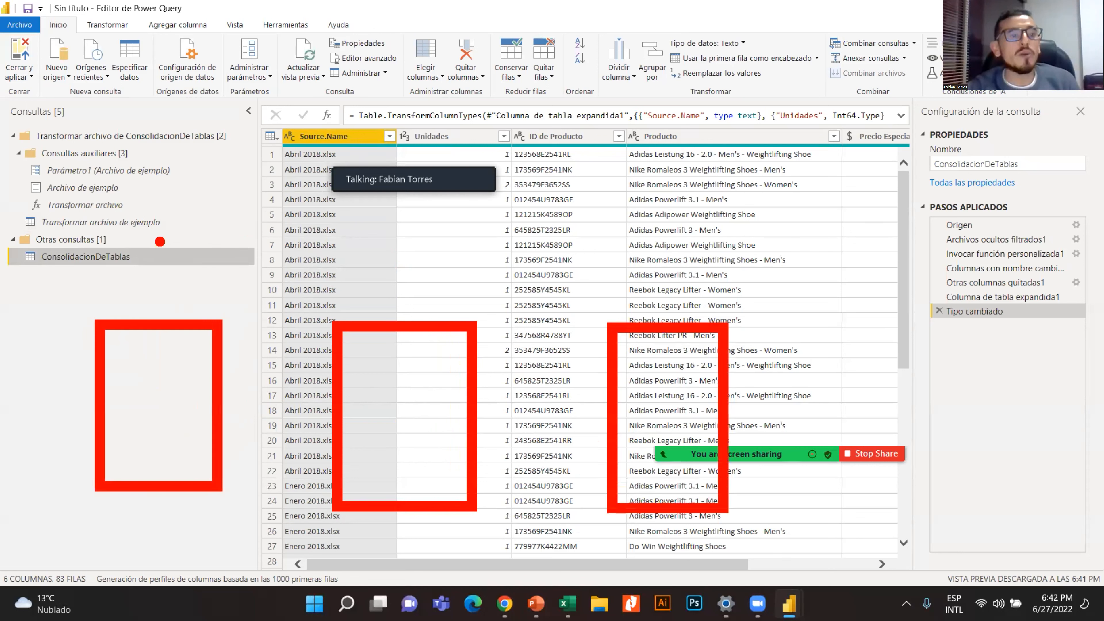
pyautogui.moveTo(160, 224)
pyautogui.mouseDown()
pyautogui.moveTo(182, 218)
pyautogui.moveTo(204, 263)
pyautogui.moveTo(202, 320)
pyautogui.mouseUp()
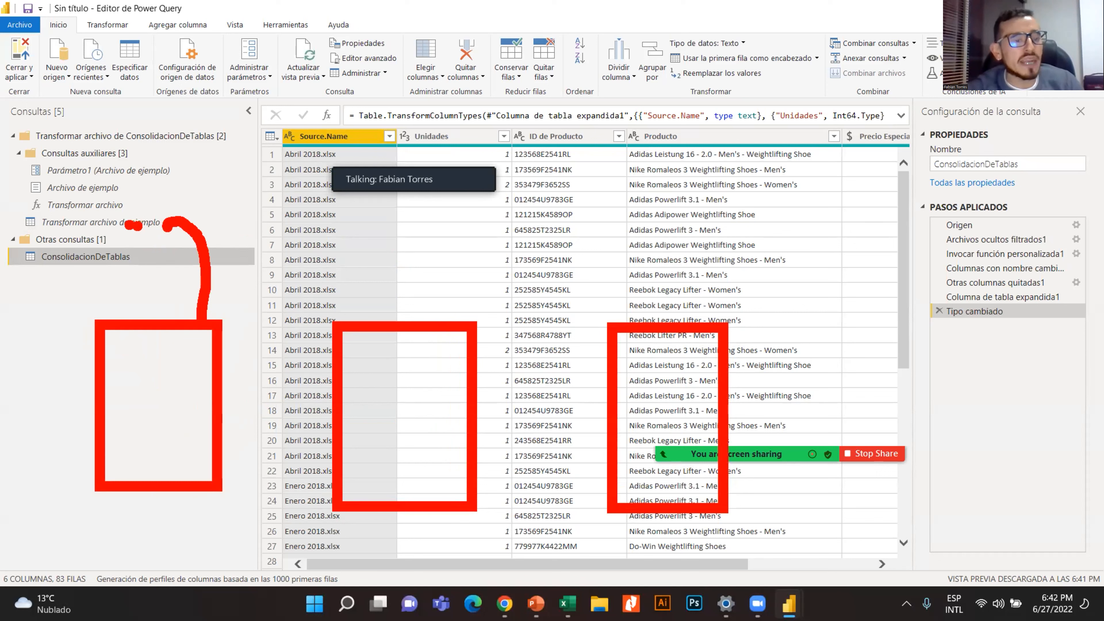
pyautogui.moveTo(215, 299)
pyautogui.mouseDown()
pyautogui.moveTo(109, 295)
pyautogui.moveTo(70, 556)
pyautogui.moveTo(273, 376)
pyautogui.moveTo(217, 301)
pyautogui.moveTo(275, 293)
pyautogui.moveTo(368, 310)
pyautogui.moveTo(369, 323)
pyautogui.moveTo(664, 295)
pyautogui.moveTo(664, 322)
pyautogui.mouseUp()
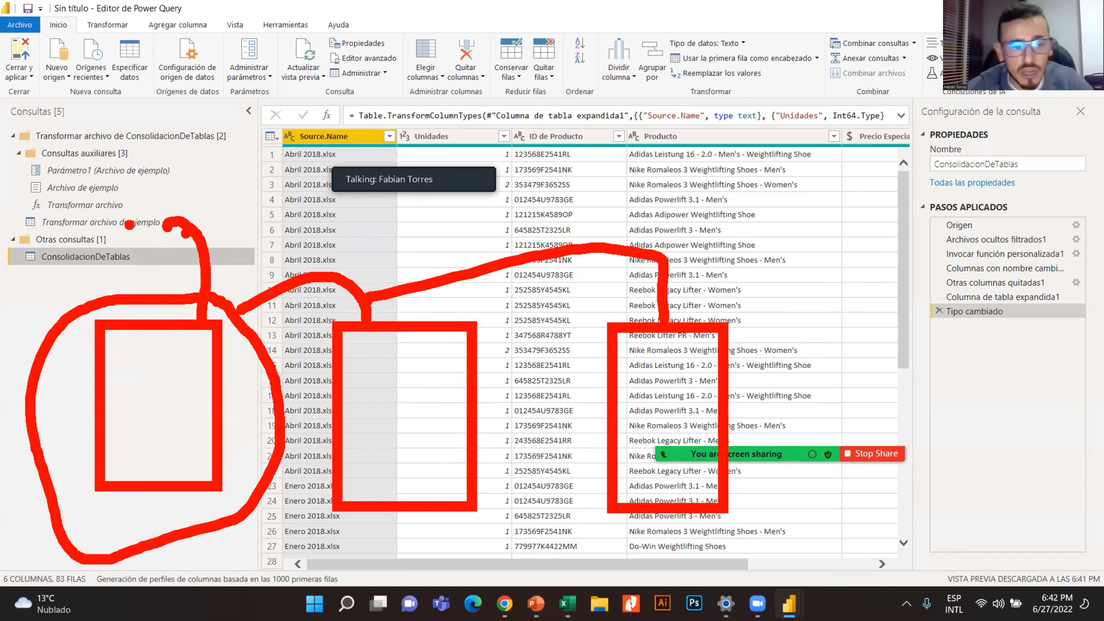
# Add an index column starting from 1 to the Transformar archivo de ejemplo query.
pyautogui.click(129, 223)
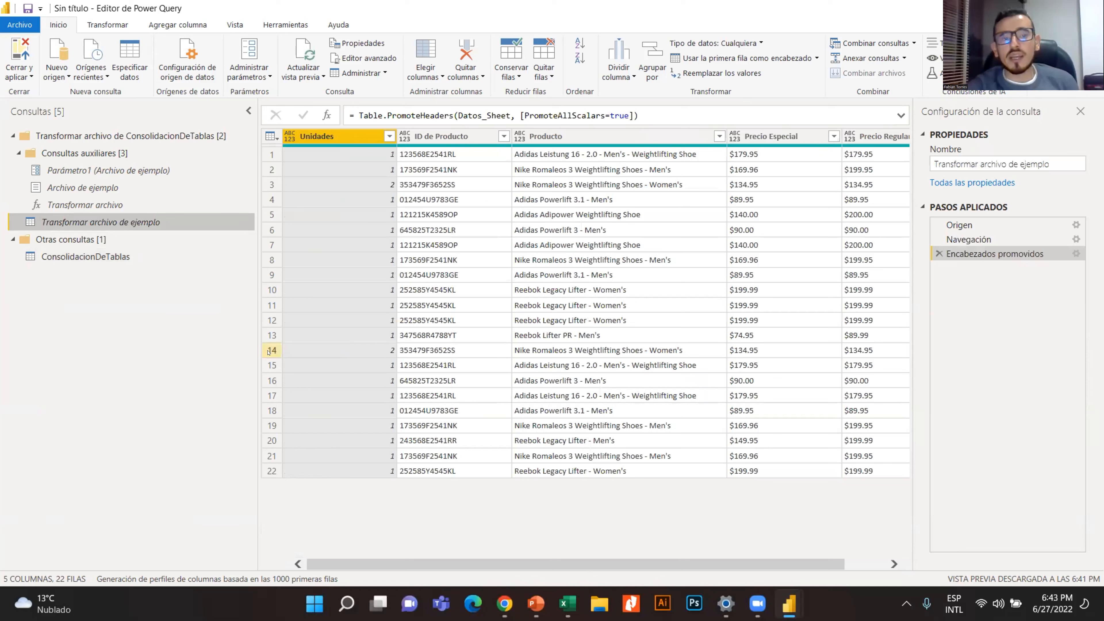
pyautogui.moveTo(354, 563); pyautogui.dragTo(395, 563)
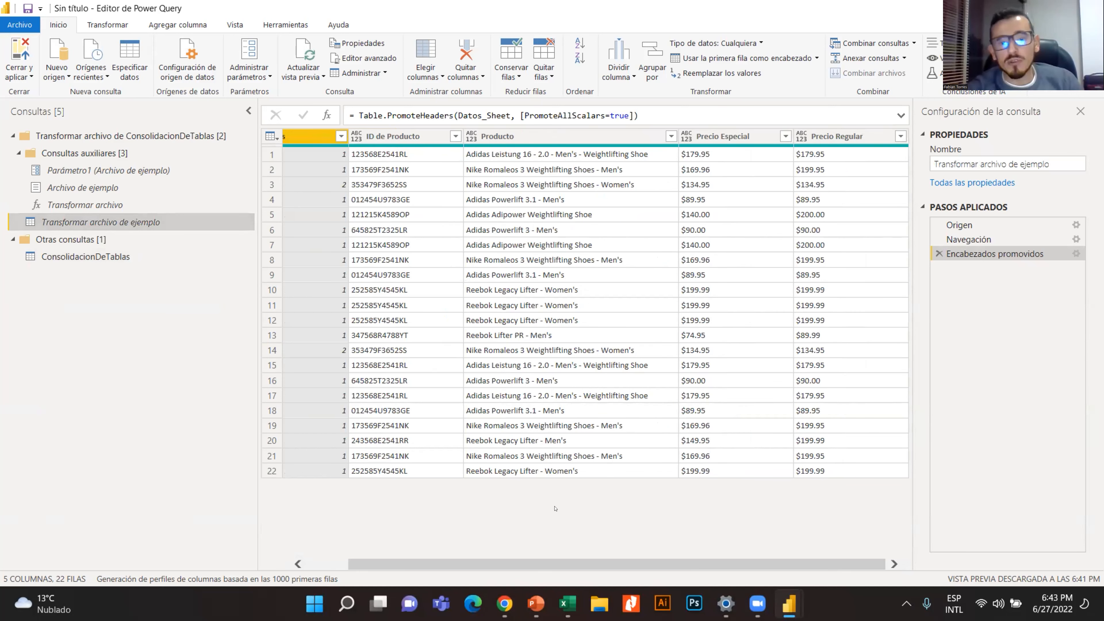
pyautogui.click(186, 26)
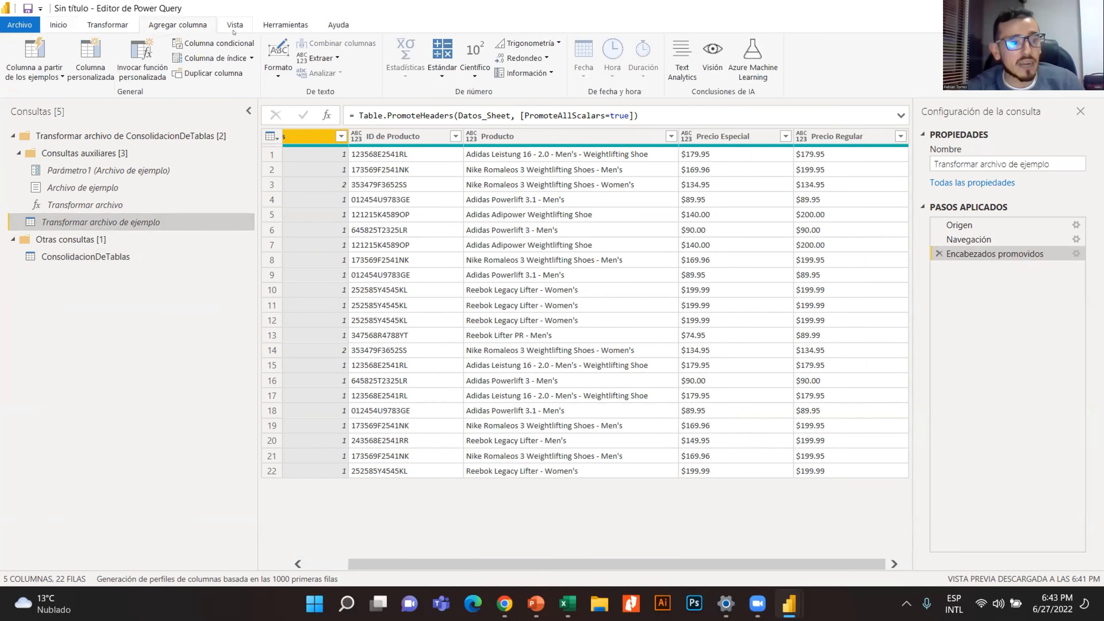
pyautogui.click(252, 59)
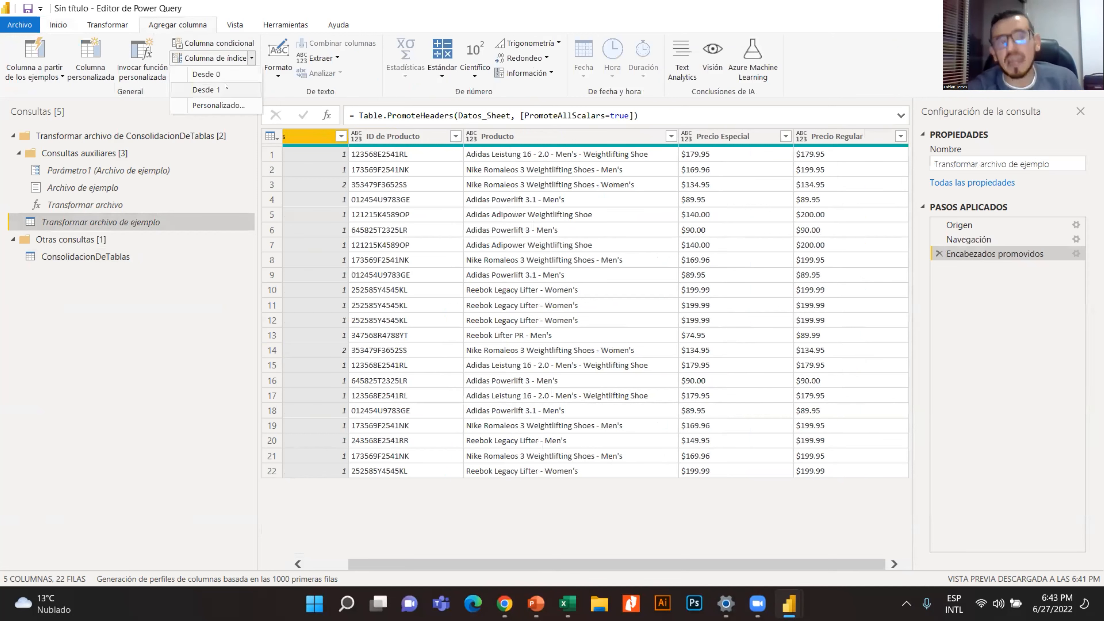
pyautogui.click(206, 89)
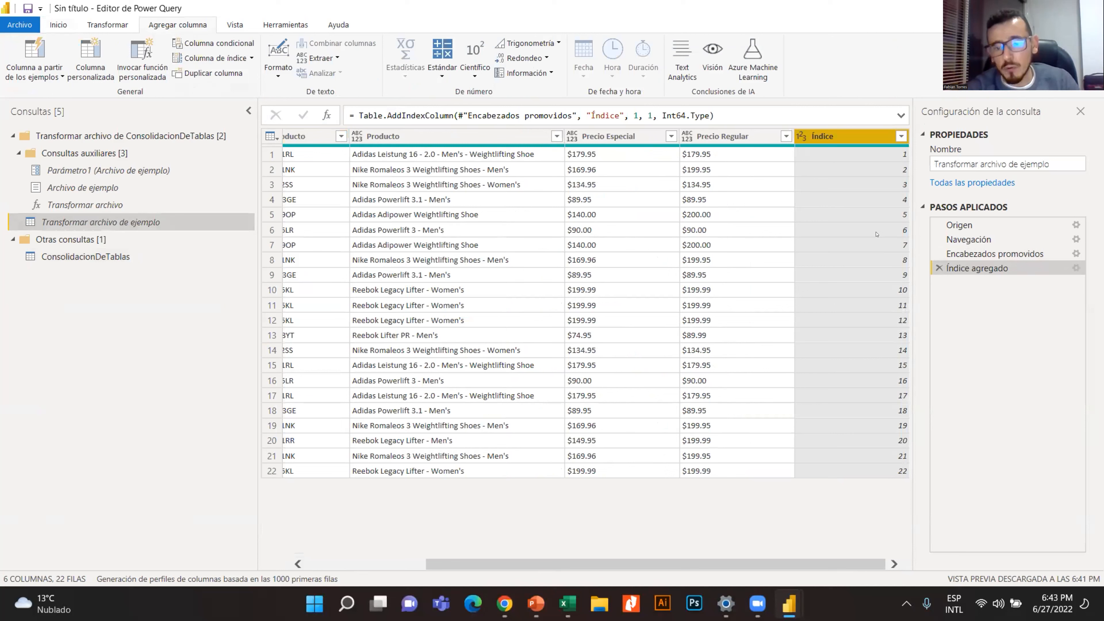
# Examine the Índice column in the ConsolidacionDeTablas query down to the rows where Enero 2018.xlsx begins.
pyautogui.moveTo(805, 564); pyautogui.dragTo(573, 512)
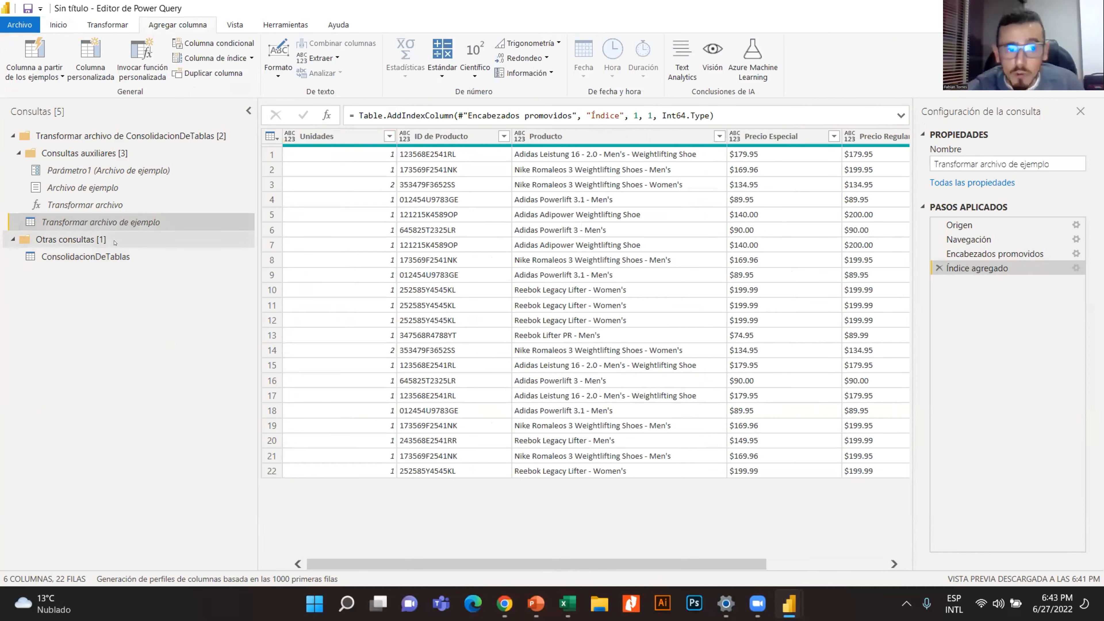
pyautogui.click(130, 256)
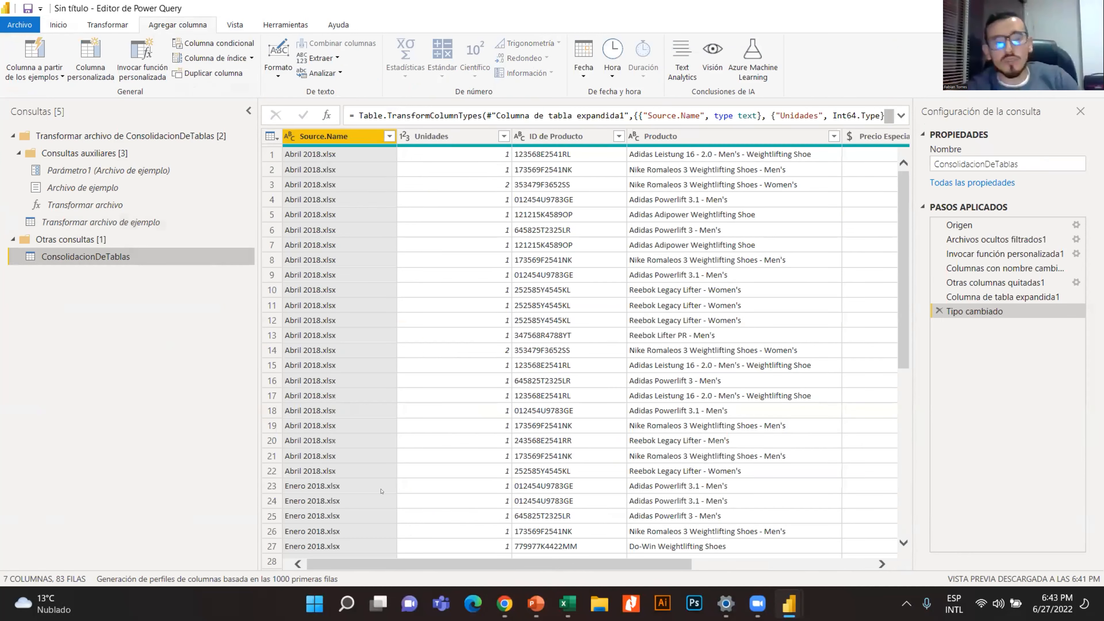
pyautogui.moveTo(491, 567); pyautogui.dragTo(840, 170)
pyautogui.click(842, 153)
pyautogui.press('Down')
pyautogui.press('Down')
pyautogui.press('Down')
pyautogui.press('Down')
pyautogui.press('Down')
pyautogui.press('Down')
pyautogui.press('Down')
pyautogui.press('Down')
pyautogui.press('Down')
pyautogui.press('Down')
pyautogui.press('Down')
pyautogui.press('Down')
pyautogui.press('Down')
pyautogui.press('Down')
pyautogui.press('Down')
pyautogui.press('Down')
pyautogui.press('Down')
pyautogui.press('Down')
pyautogui.press('Down')
pyautogui.press('Down')
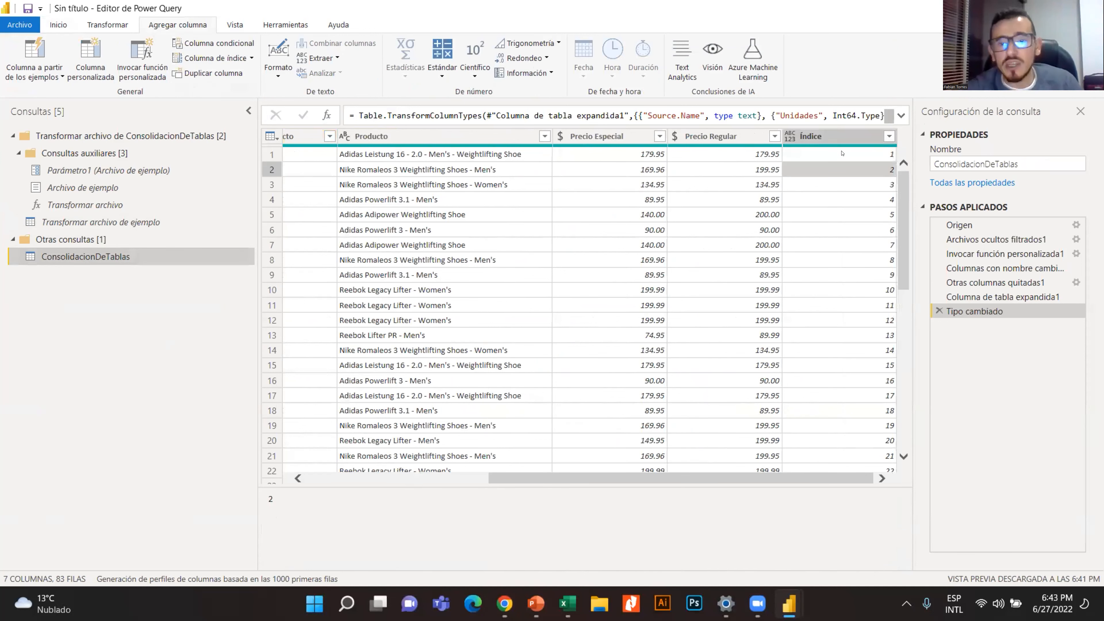
pyautogui.press('Down')
pyautogui.press('Down')
pyautogui.press('Down')
pyautogui.press('Up')
pyautogui.press('Up')
pyautogui.press('Up')
pyautogui.press('Up')
pyautogui.press('Up')
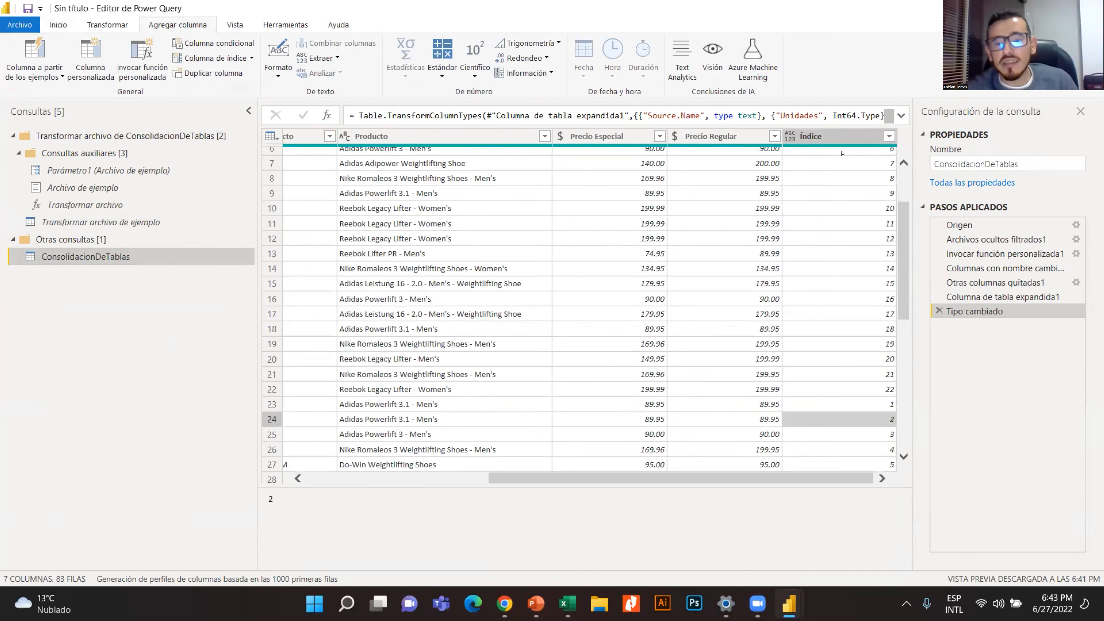
# Compare the Source.Name and Índice values of the last Abril 2018.xlsx row.
pyautogui.press('Left')
pyautogui.press('Left')
pyautogui.press('Left')
pyautogui.press('Left')
pyautogui.press('Left')
pyautogui.press('Left')
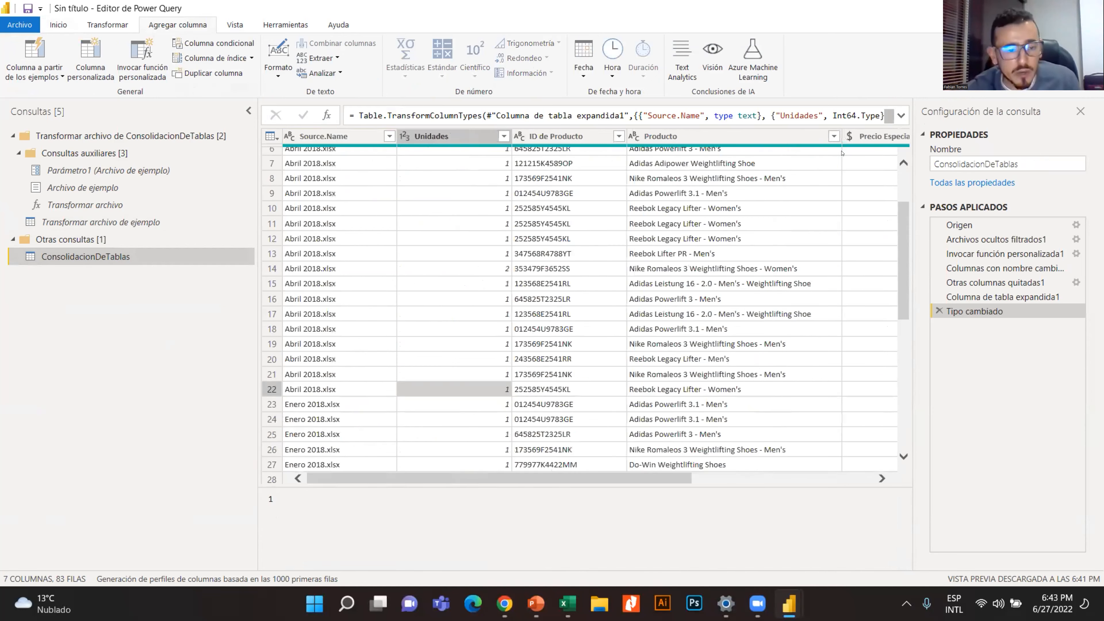
pyautogui.press('Right')
pyautogui.press('Right')
pyautogui.press('Right')
pyautogui.press('Right')
pyautogui.press('Right')
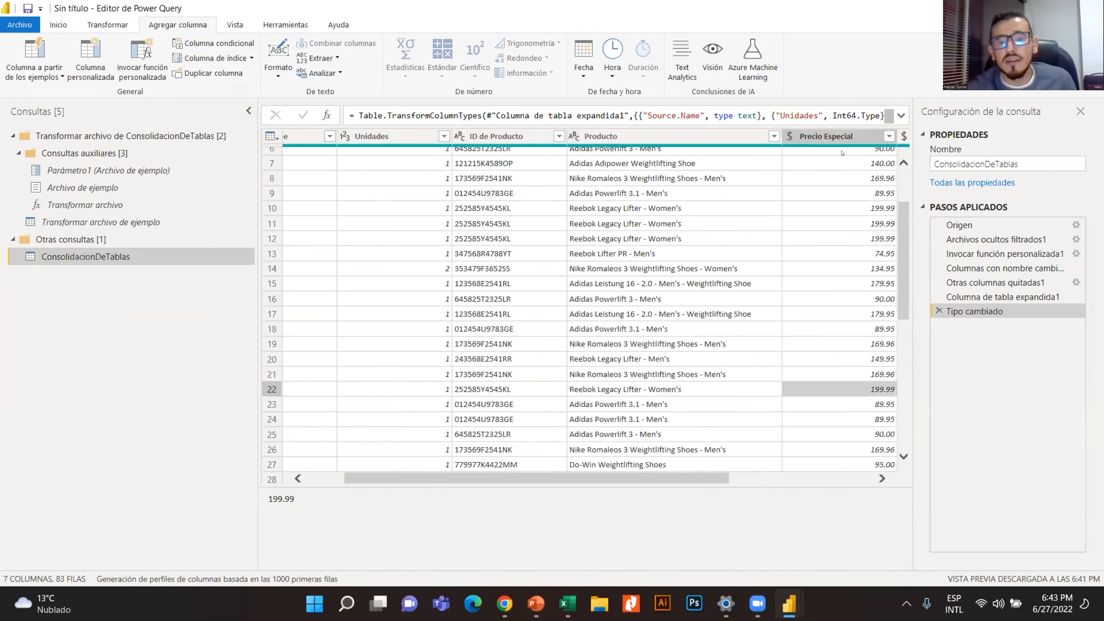
pyautogui.press('Right')
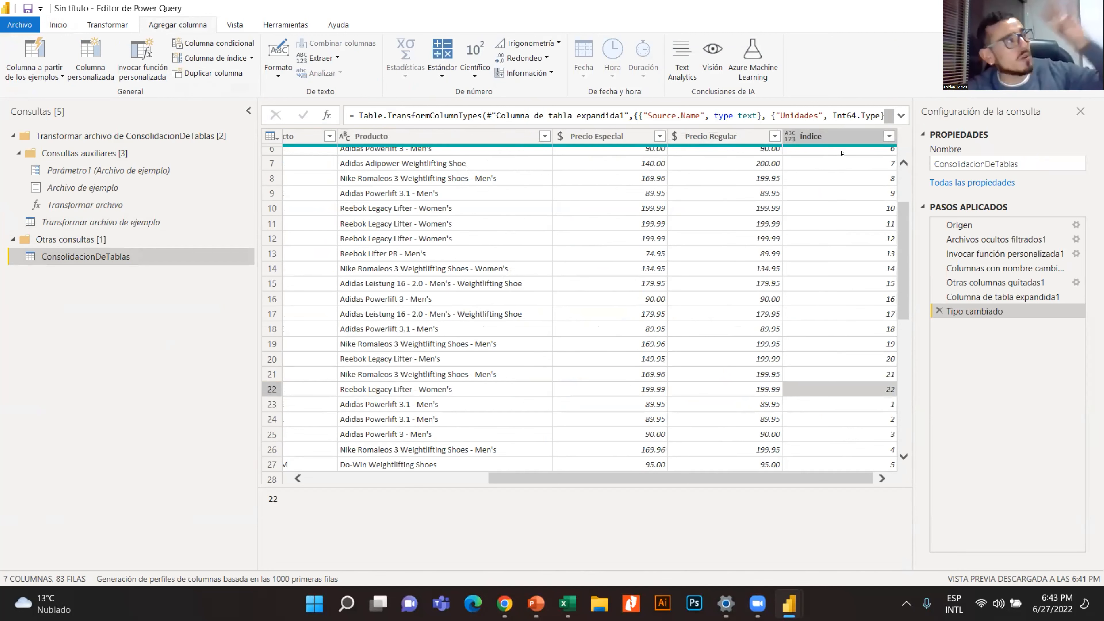
# Examine how the Índice numbering runs through the rows of the following monthly files.
pyautogui.press('Down')
pyautogui.press('Down')
pyautogui.press('Down')
pyautogui.press('Down')
pyautogui.press('Down')
pyautogui.press('Down')
pyautogui.press('Down')
pyautogui.press('Down')
pyautogui.press('Down')
pyautogui.press('Down')
pyautogui.press('Down')
pyautogui.press('Down')
pyautogui.press('Down')
pyautogui.press('Down')
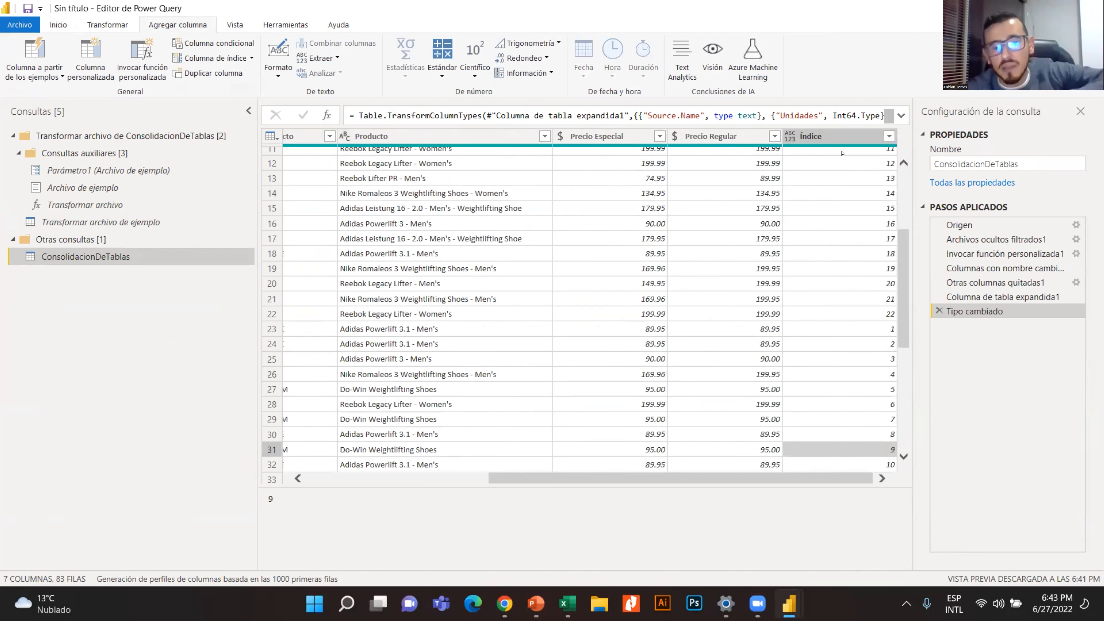
pyautogui.press('Down')
pyautogui.press('Down')
pyautogui.press('Down')
pyautogui.press('Down')
pyautogui.press('Down')
pyautogui.press('Down')
pyautogui.press('Down')
pyautogui.press('Down')
pyautogui.press('Down')
pyautogui.press('Down')
pyautogui.press('Down')
pyautogui.press('Down')
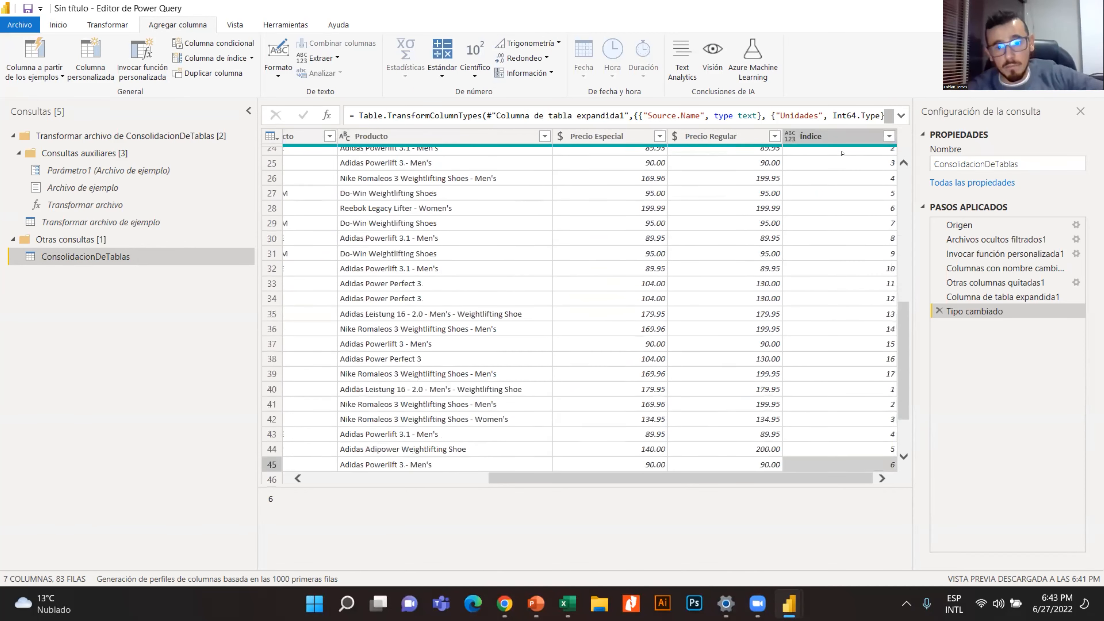
pyautogui.press('Down')
pyautogui.press('Down')
pyautogui.press('Down')
pyautogui.press('Down')
pyautogui.press('Down')
pyautogui.press('Down')
pyautogui.press('Down')
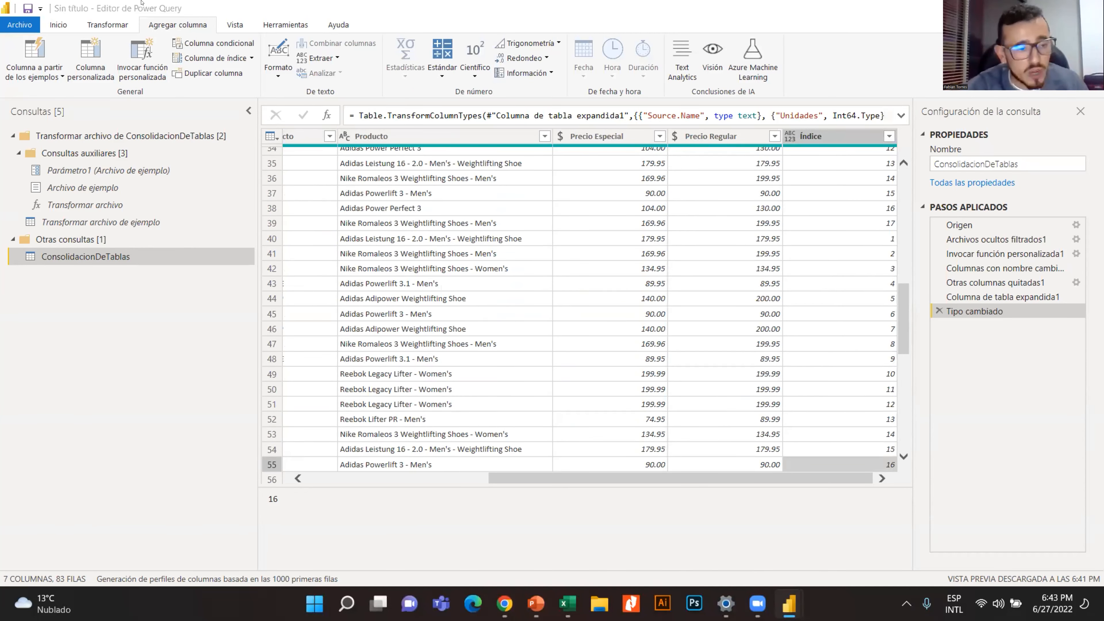
pyautogui.click(68, 223)
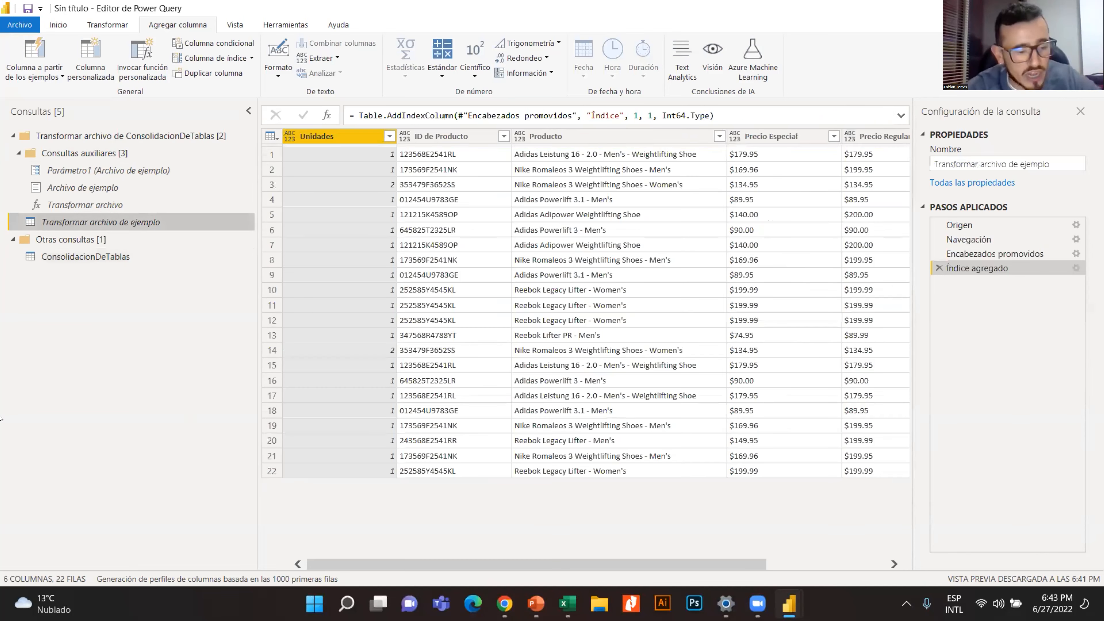
pyautogui.moveTo(66, 337); pyautogui.dragTo(152, 514)
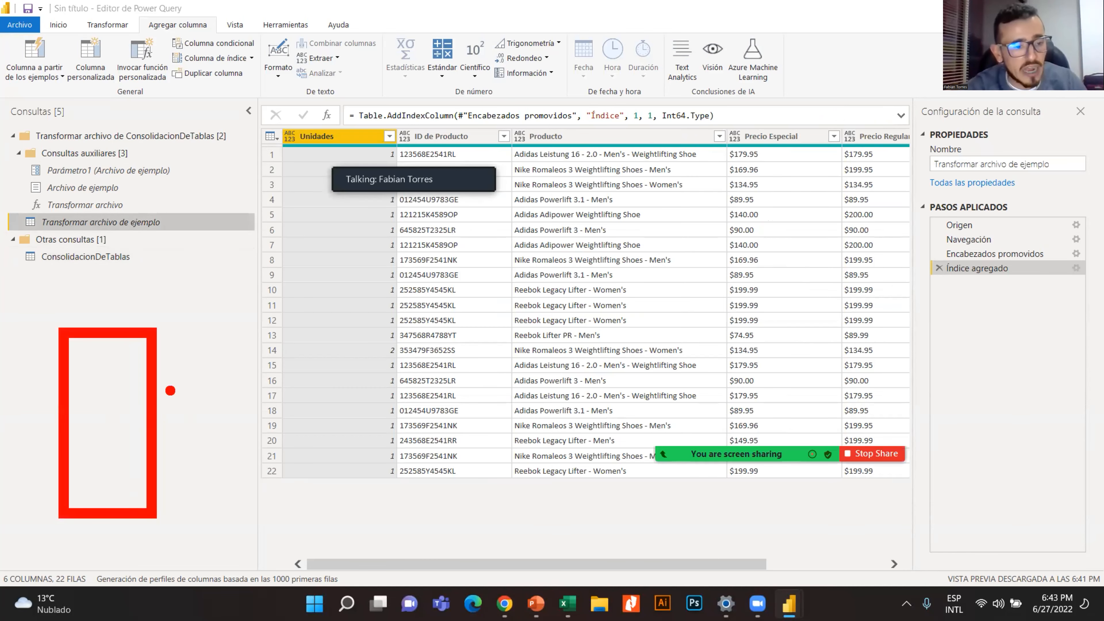
pyautogui.moveTo(155, 332)
pyautogui.mouseDown()
pyautogui.moveTo(211, 367)
pyautogui.moveTo(211, 515)
pyautogui.mouseUp()
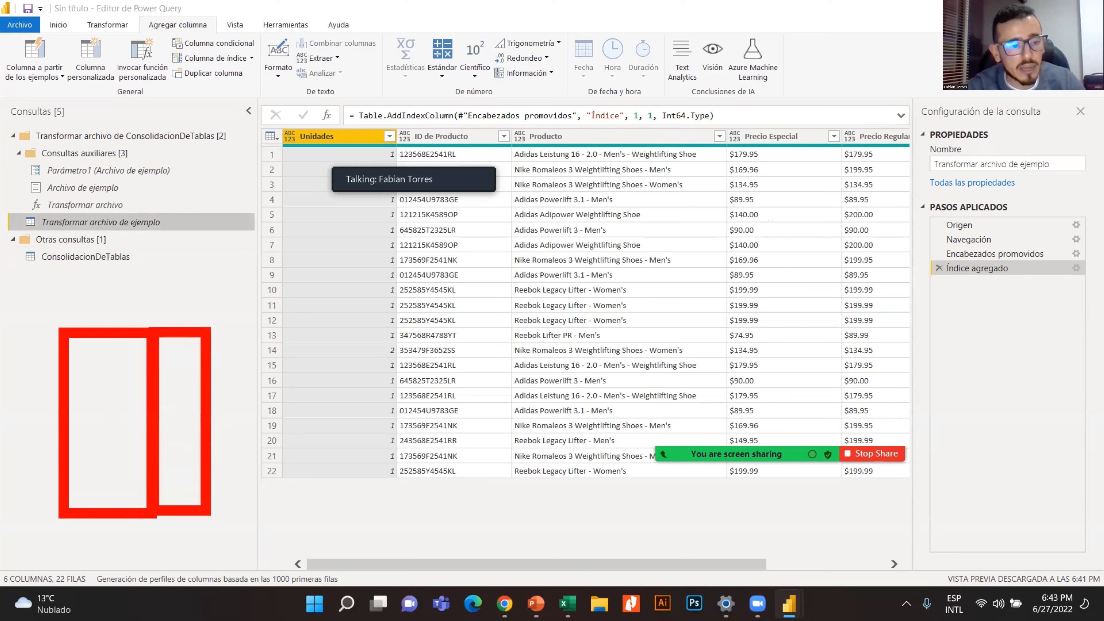
pyautogui.moveTo(348, 301)
pyautogui.mouseDown()
pyautogui.moveTo(528, 374)
pyautogui.moveTo(483, 540)
pyautogui.mouseUp()
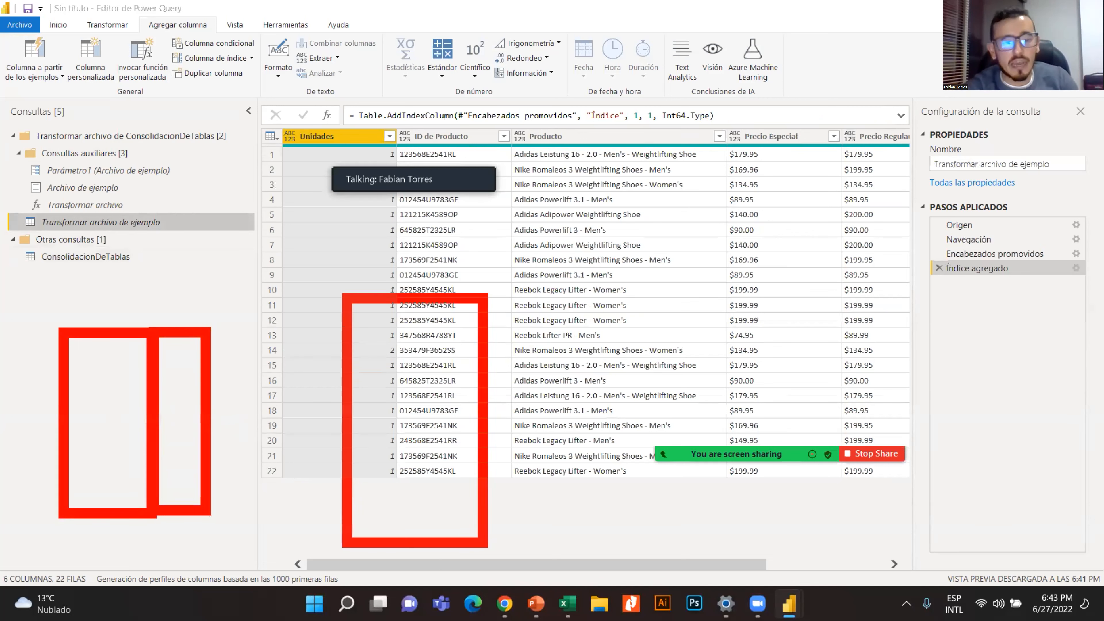
pyautogui.moveTo(490, 300)
pyautogui.mouseDown()
pyautogui.moveTo(517, 317)
pyautogui.moveTo(531, 539)
pyautogui.mouseUp()
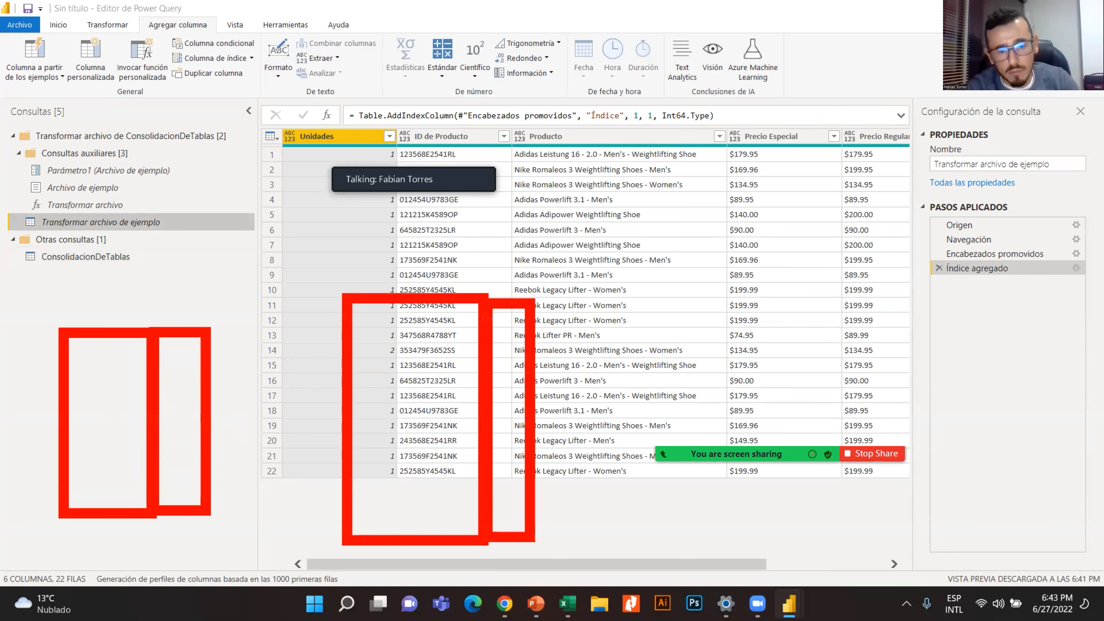
pyautogui.press('Escape')
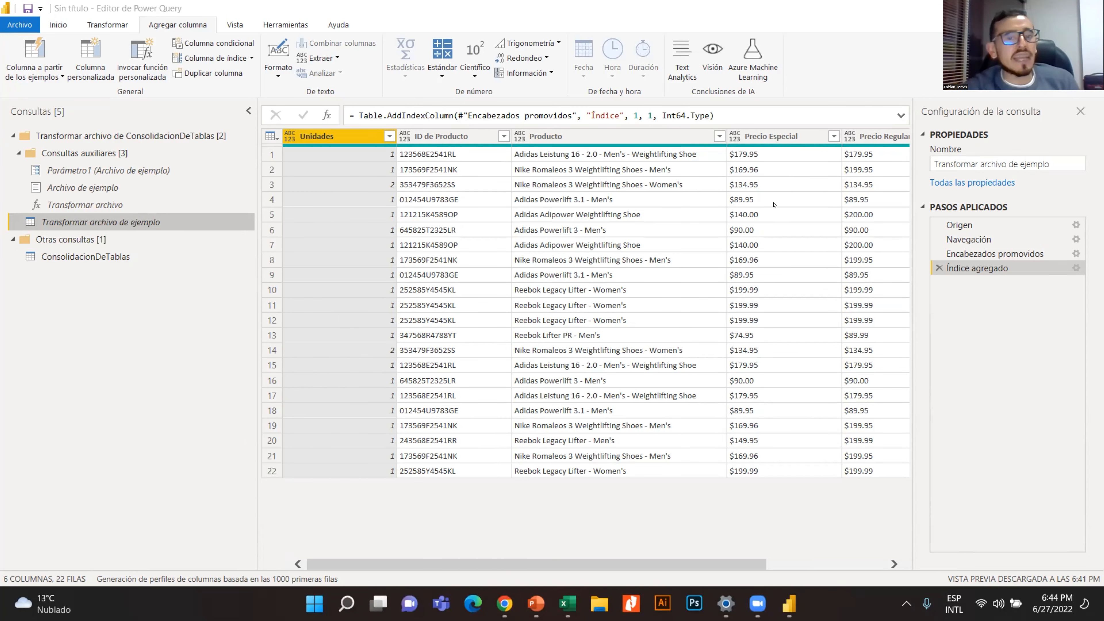
# Compare the Transformar archivo de ejemplo query with the combined ConsolidacionDeTablas query, including their columns and applied steps.
pyautogui.click(148, 259)
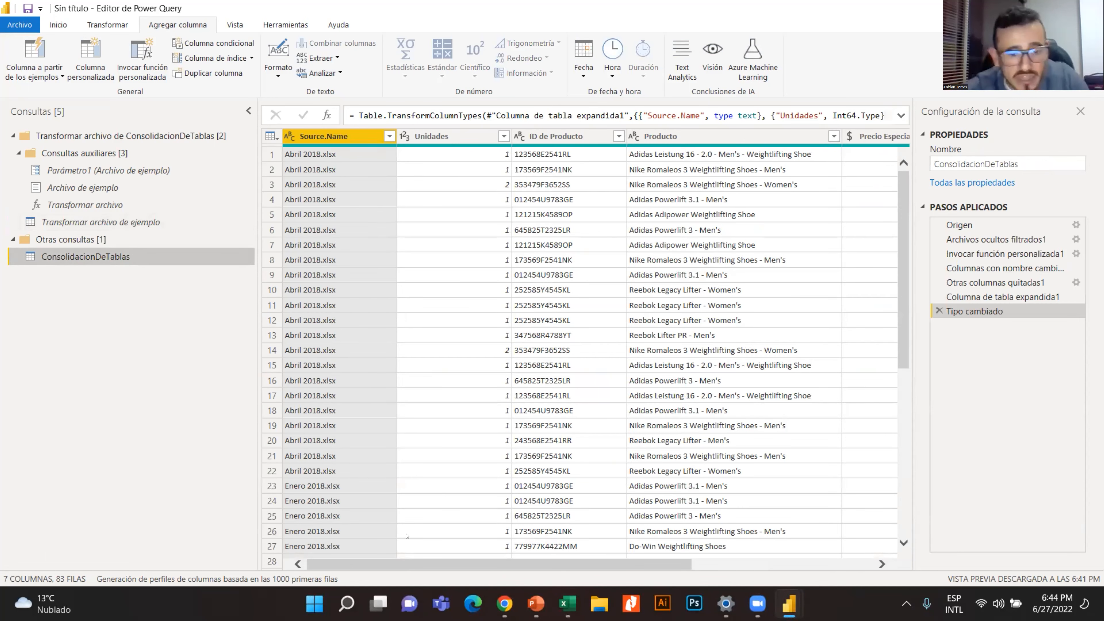
pyautogui.moveTo(426, 566)
pyautogui.mouseDown()
pyautogui.moveTo(606, 567)
pyautogui.moveTo(420, 565)
pyautogui.mouseUp()
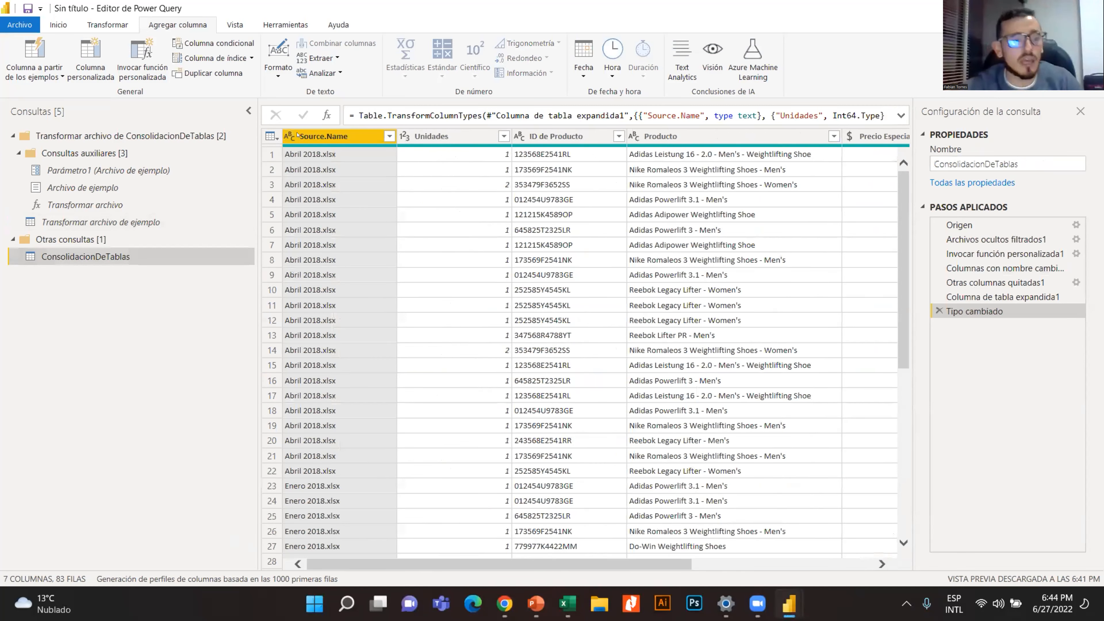
pyautogui.click(115, 223)
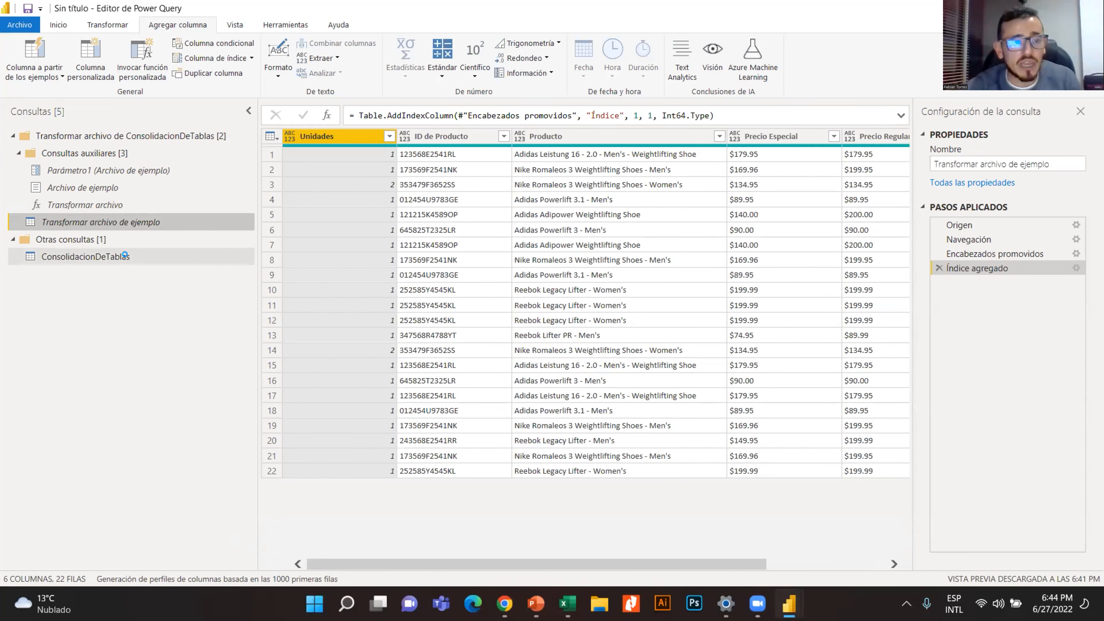
pyautogui.click(125, 257)
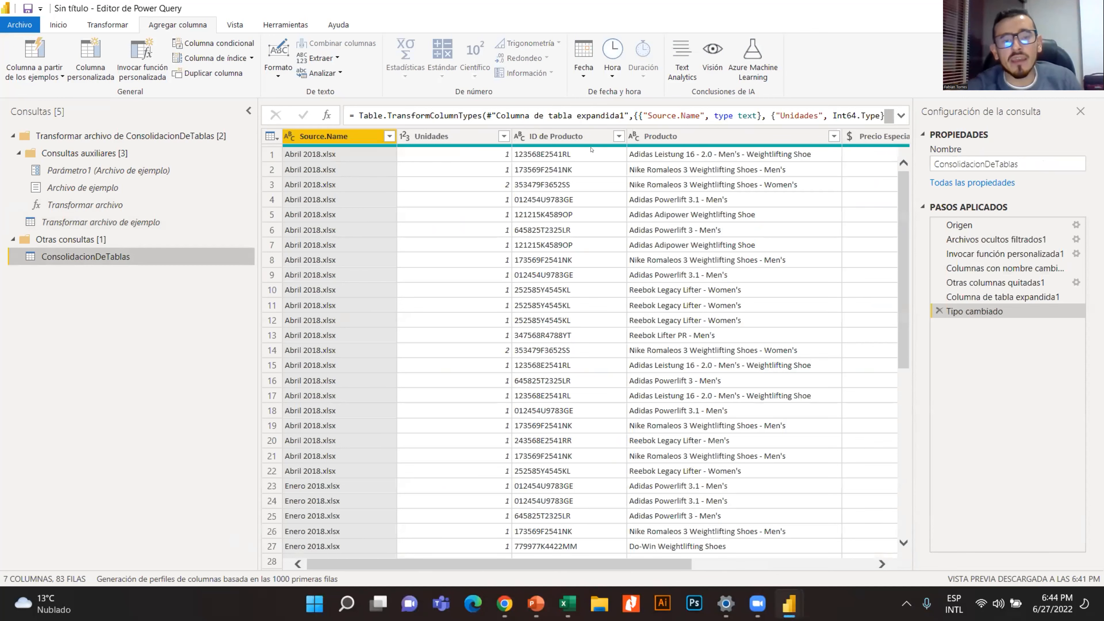
pyautogui.click(152, 223)
pyautogui.click(578, 136)
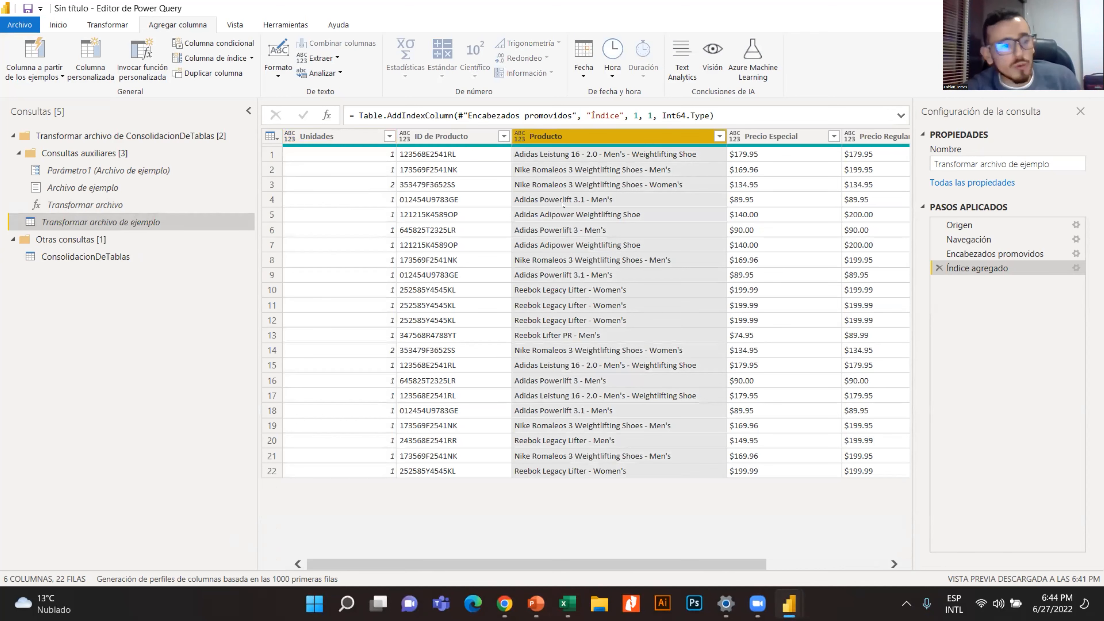
pyautogui.click(114, 257)
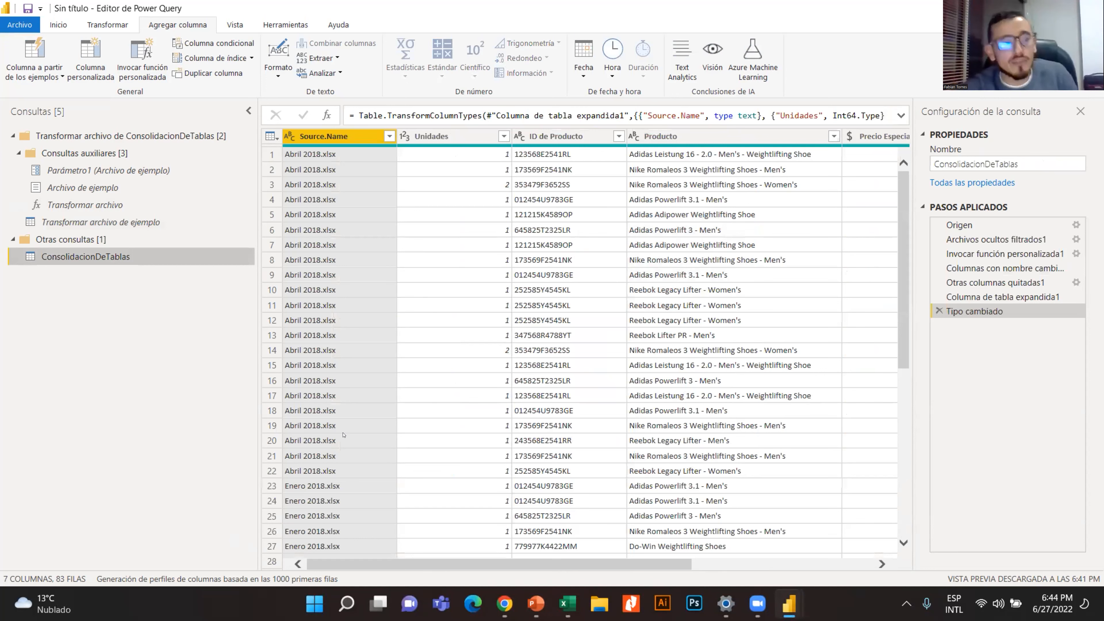
pyautogui.click(108, 222)
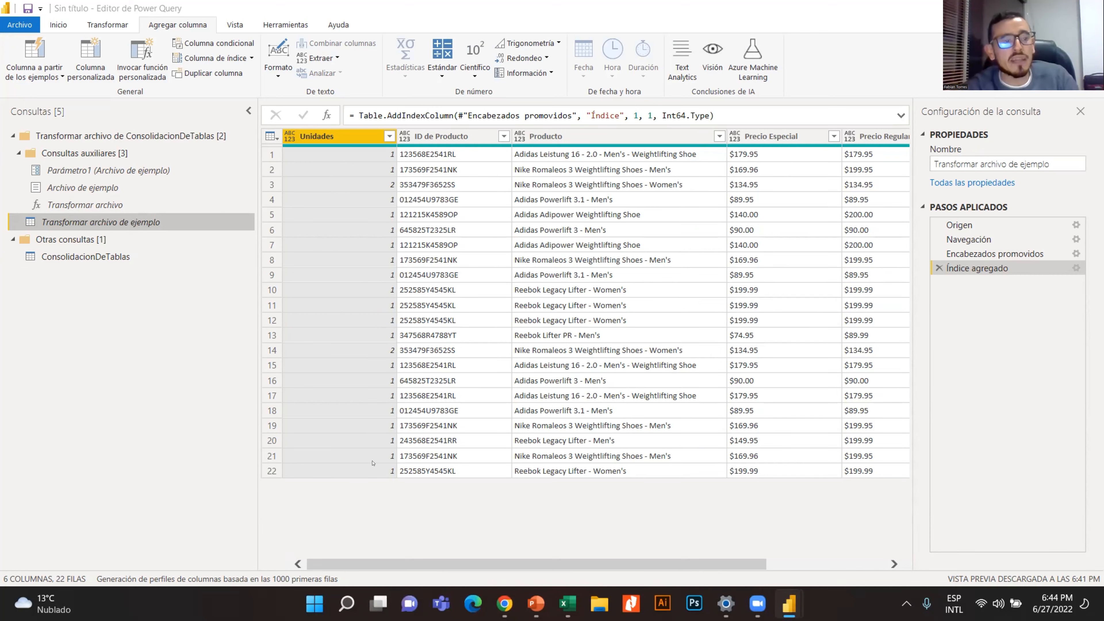
pyautogui.click(175, 257)
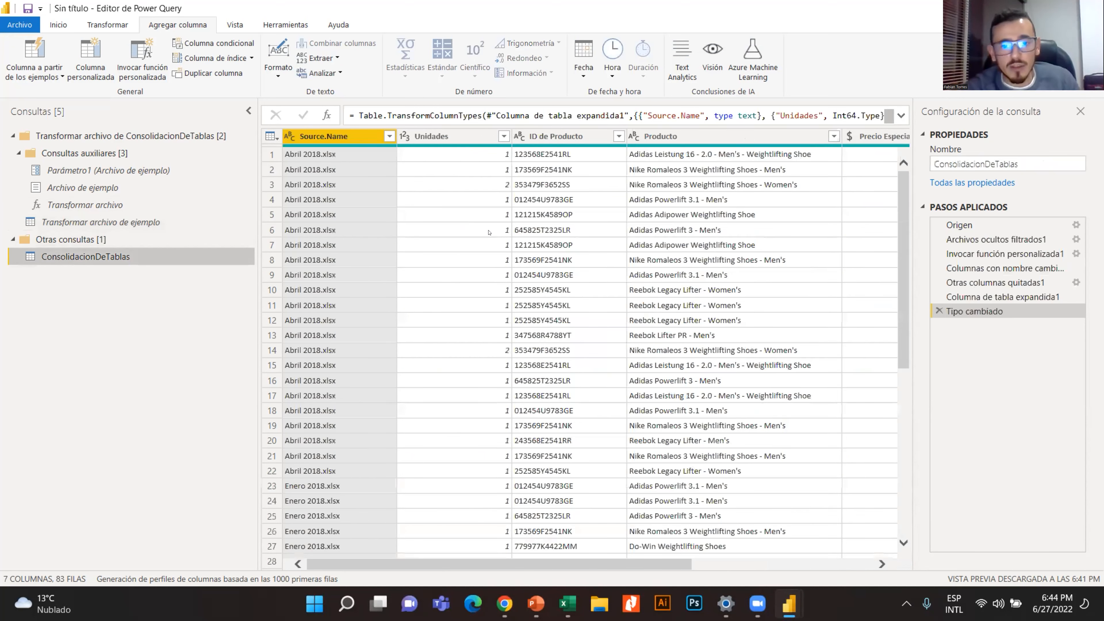
pyautogui.click(101, 222)
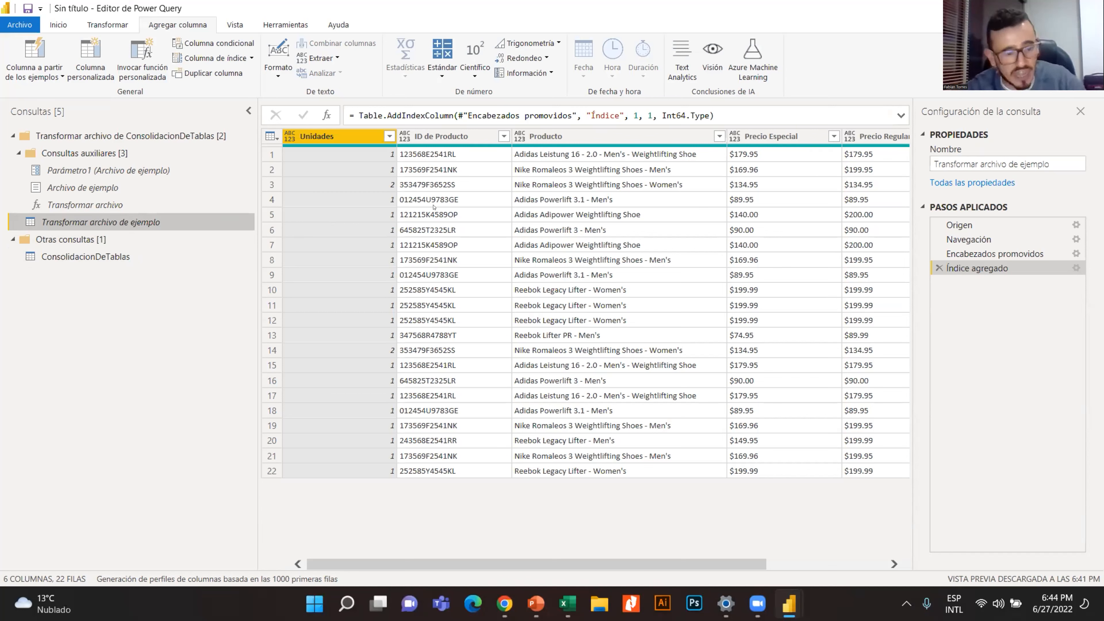
pyautogui.hotkey('ctrl', '2')
pyautogui.moveTo(278, 107)
pyautogui.mouseDown()
pyautogui.moveTo(904, 495)
pyautogui.moveTo(921, 493)
pyautogui.mouseUp()
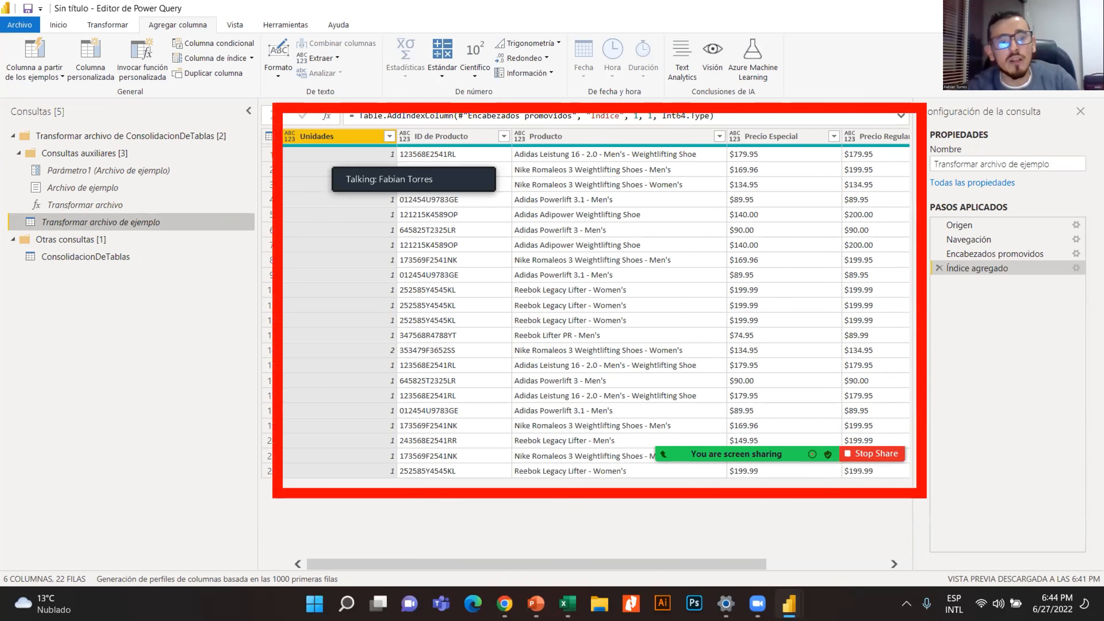
pyautogui.moveTo(240, 199)
pyautogui.mouseDown()
pyautogui.moveTo(767, 409)
pyautogui.moveTo(1009, 354)
pyautogui.moveTo(1068, 317)
pyautogui.mouseUp()
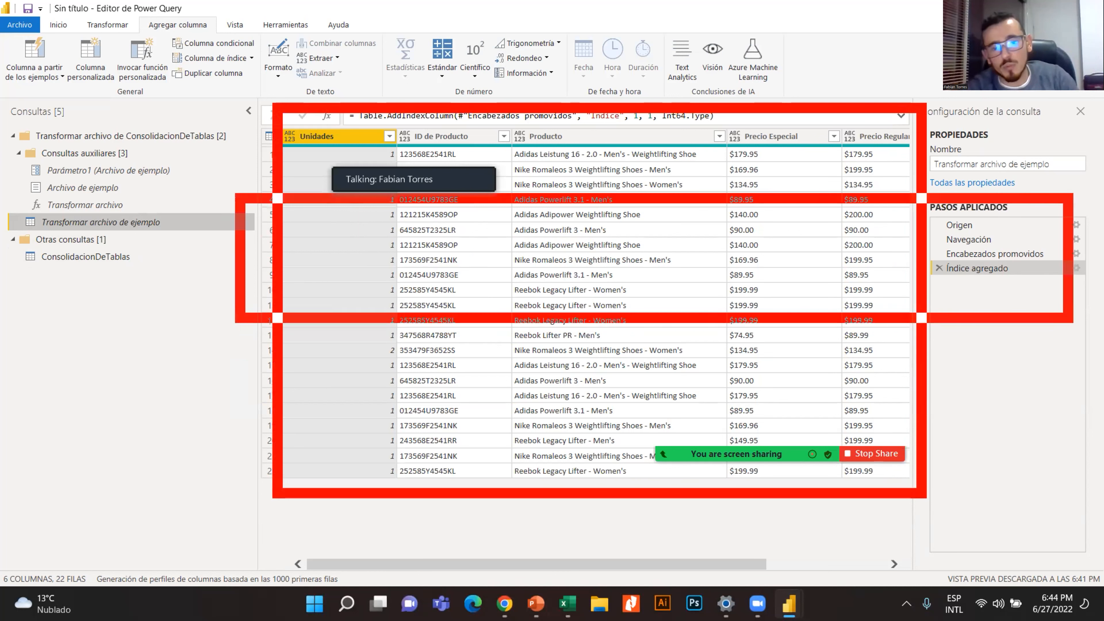
pyautogui.moveTo(196, 237)
pyautogui.mouseDown()
pyautogui.moveTo(139, 214)
pyautogui.moveTo(150, 235)
pyautogui.mouseUp()
pyautogui.press('Escape')
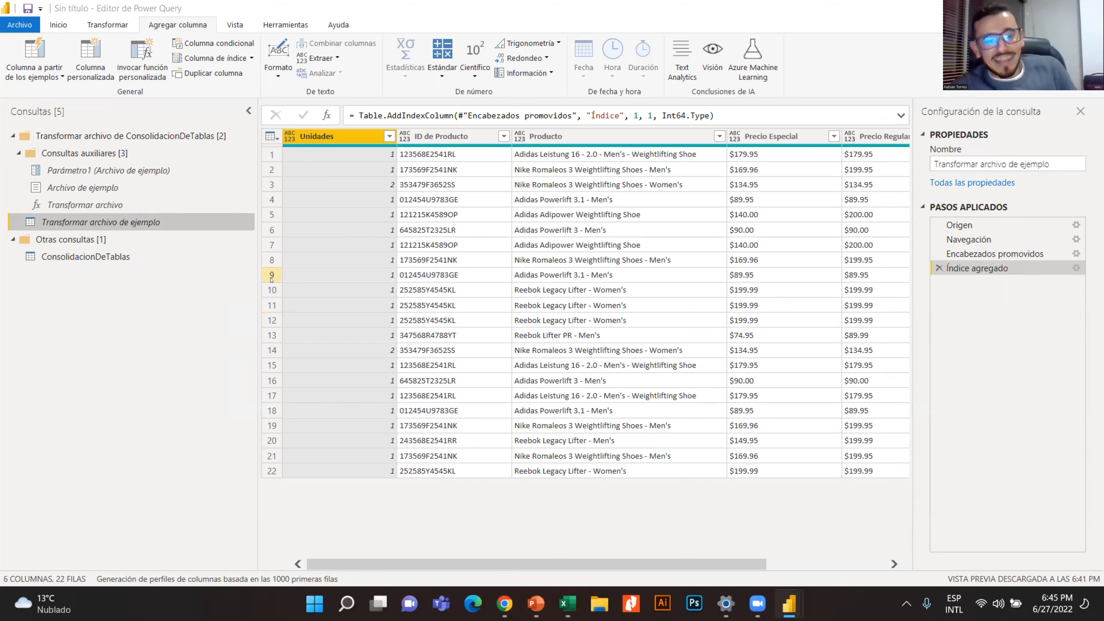
# Close the Power Query Editor and apply the pending query changes to load ConsolidacionDeTablas into the model.
pyautogui.click(113, 256)
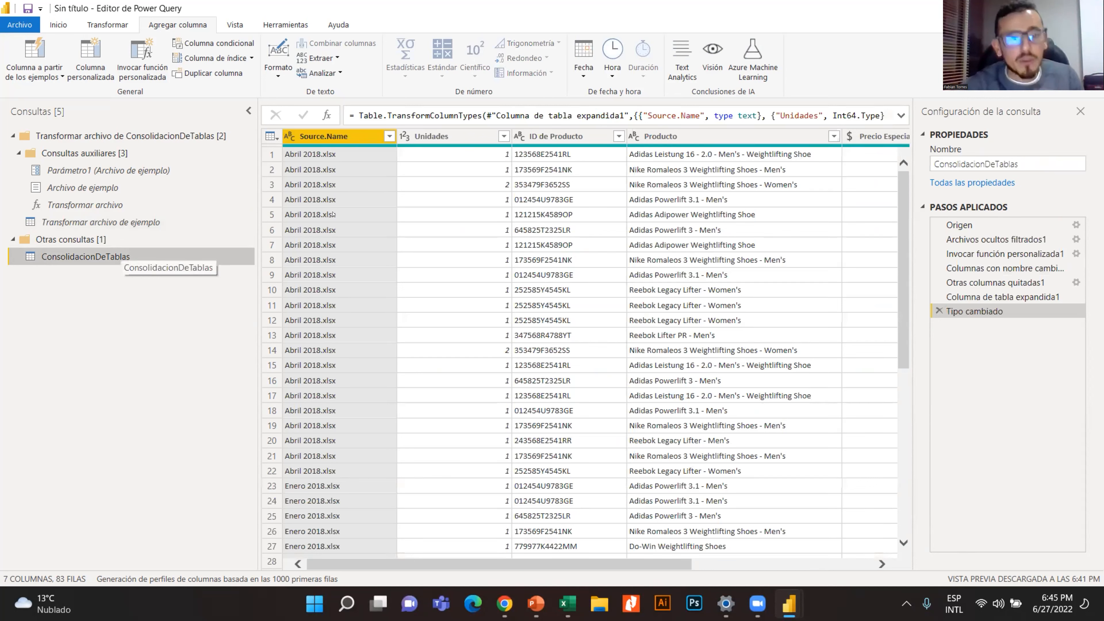
pyautogui.click(56, 23)
pyautogui.click(14, 49)
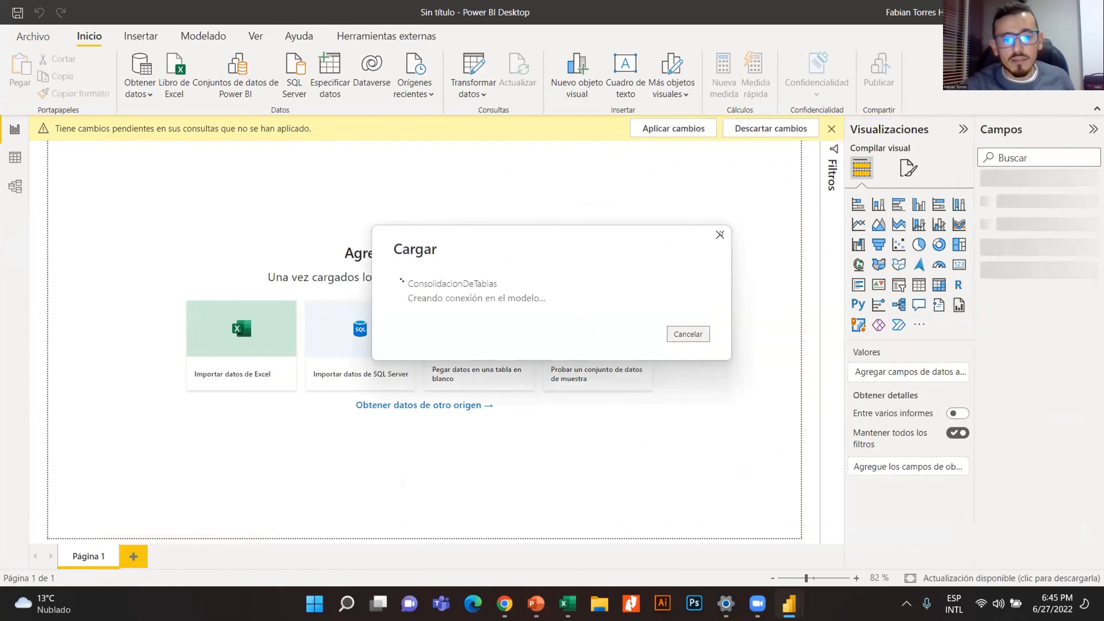
pyautogui.click(719, 234)
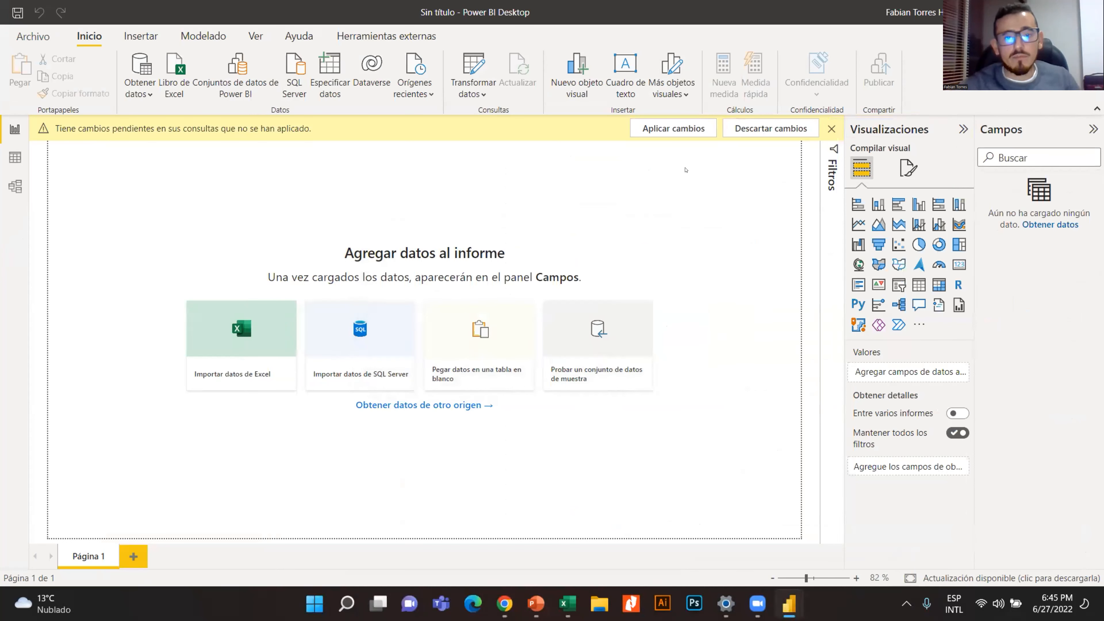
pyautogui.click(672, 134)
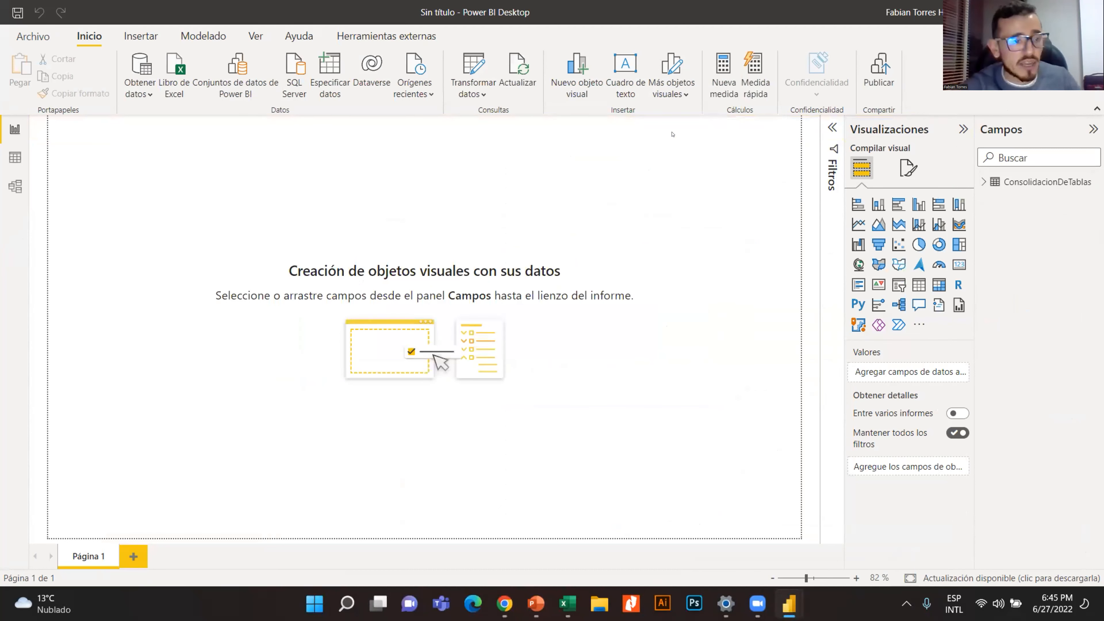
# Review the loaded ConsolidacionDeTablas table in the Data view, checking its Source.Name column.
pyautogui.click(14, 157)
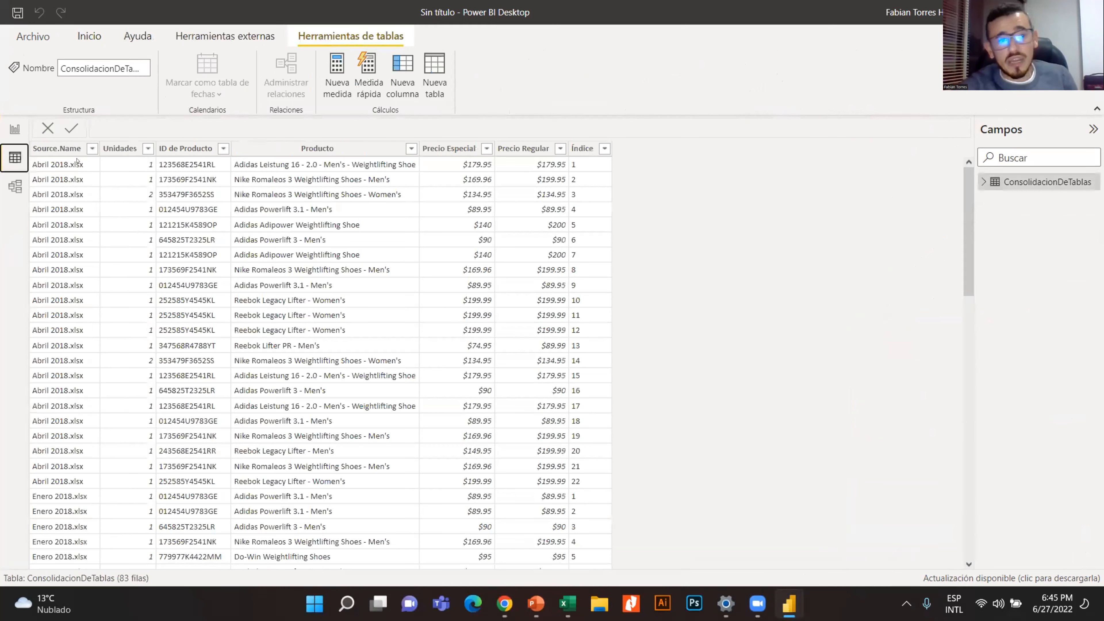
pyautogui.click(78, 150)
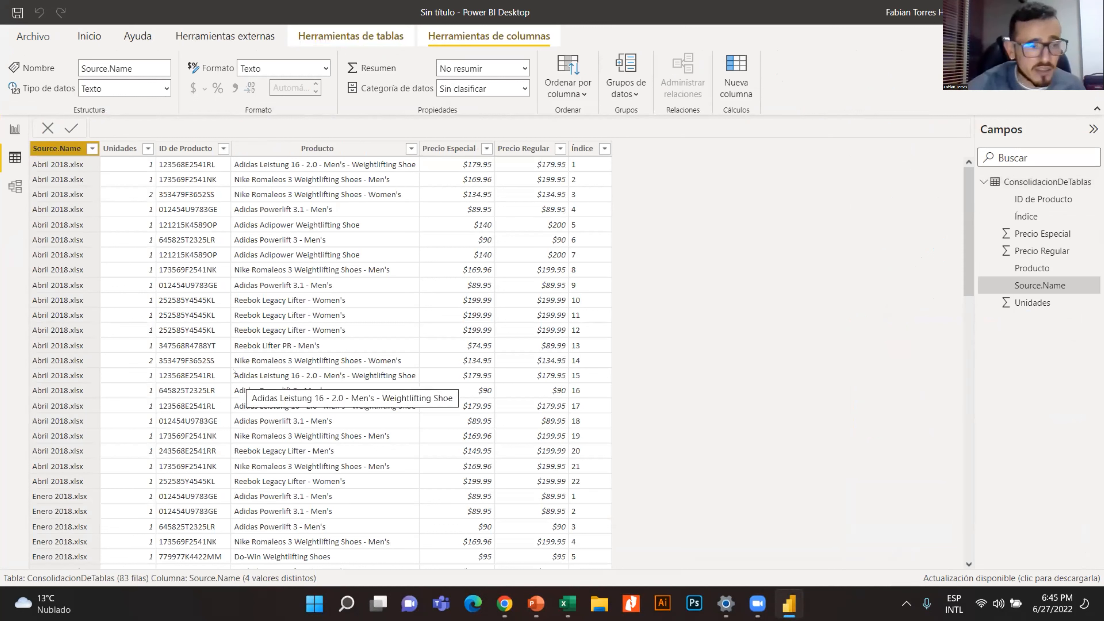
pyautogui.click(1089, 12)
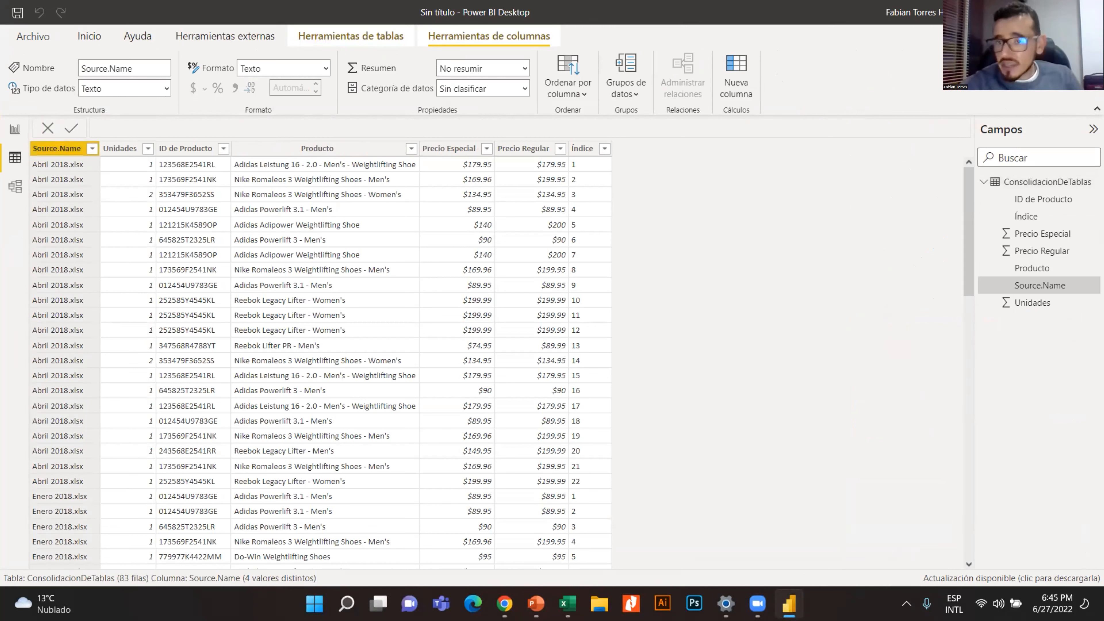
# Close the current report and relaunch Power BI Desktop, dismissing its start window to leave a blank report.
pyautogui.click(616, 322)
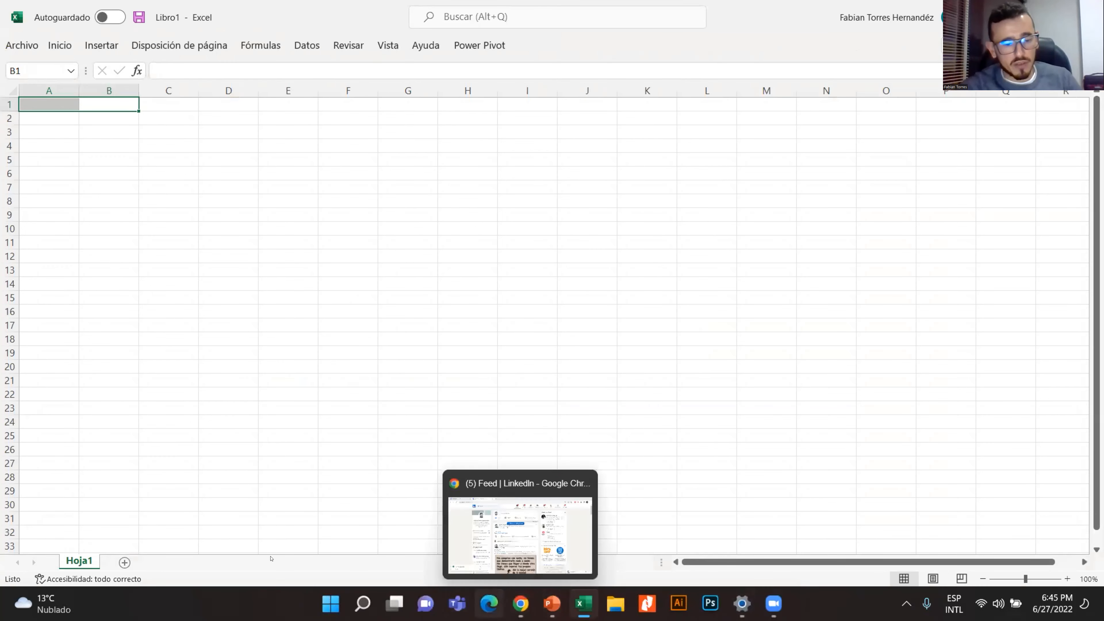
pyautogui.click(325, 613)
pyautogui.write('power')
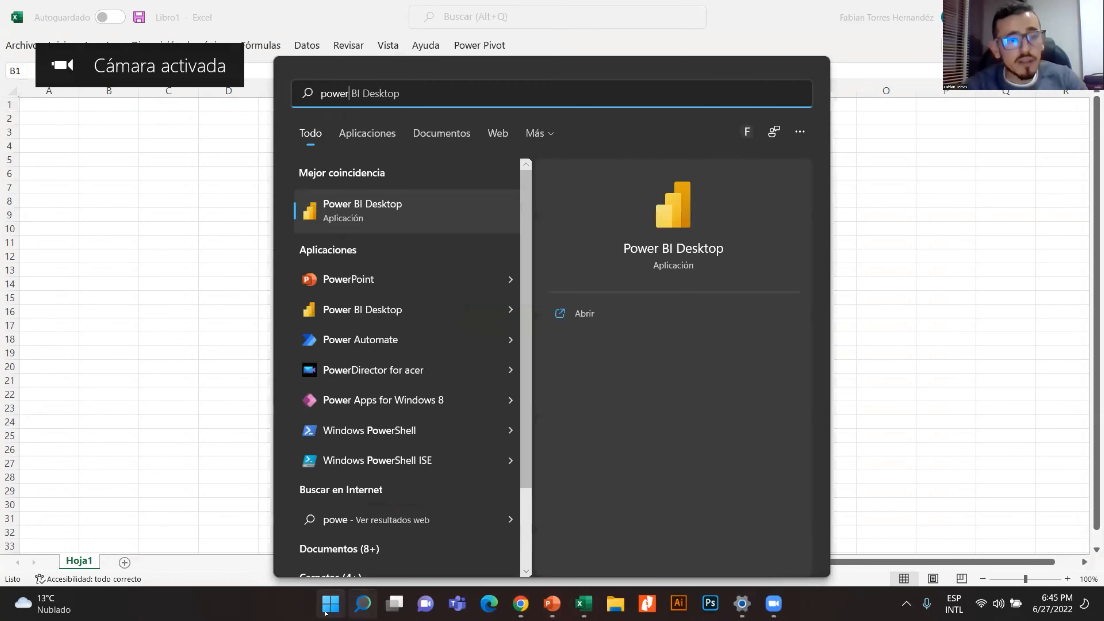
pyautogui.click(407, 218)
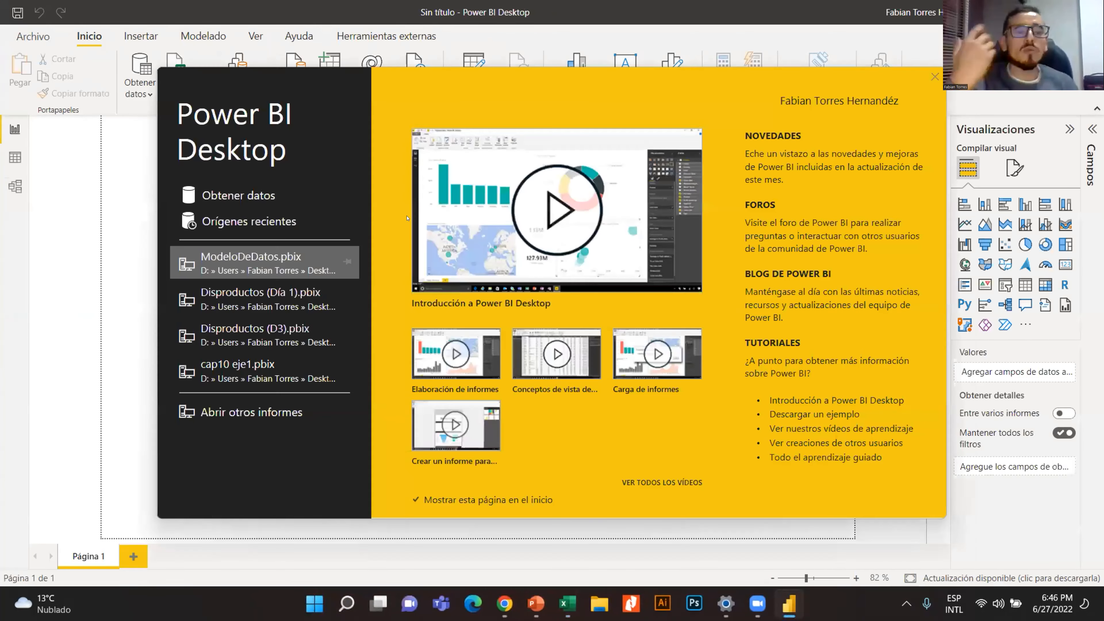
pyautogui.click(935, 77)
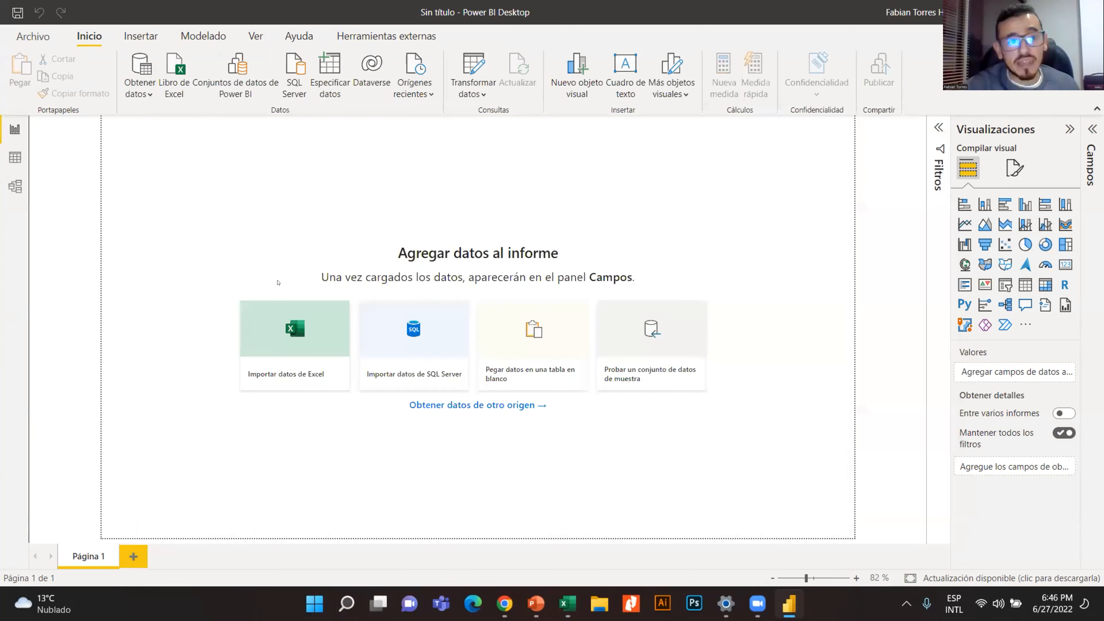
pyautogui.click(139, 94)
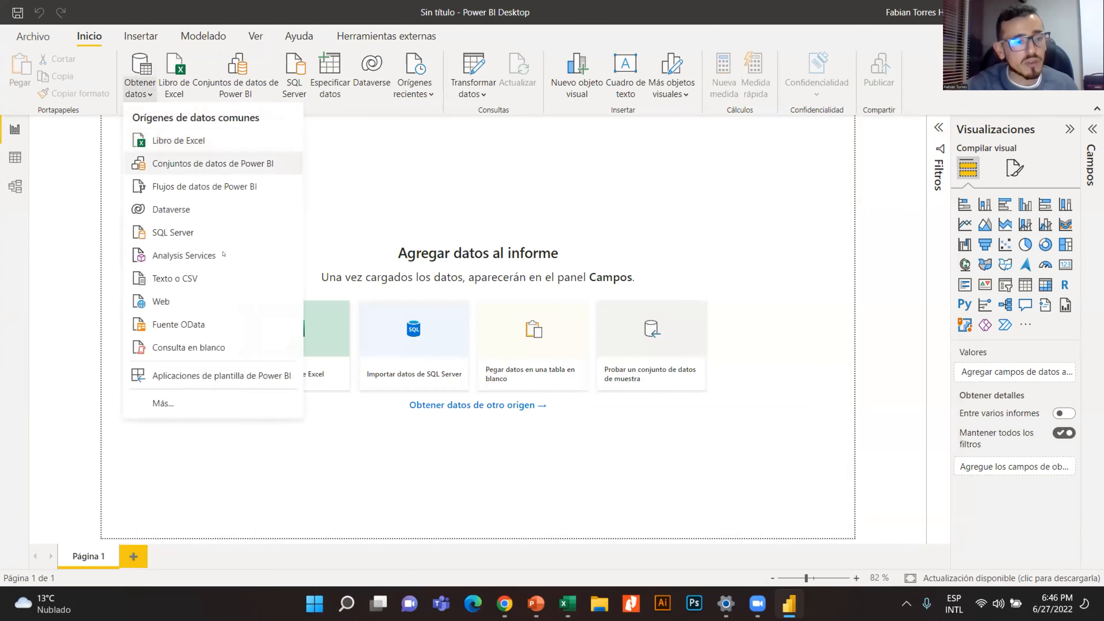
pyautogui.click(204, 405)
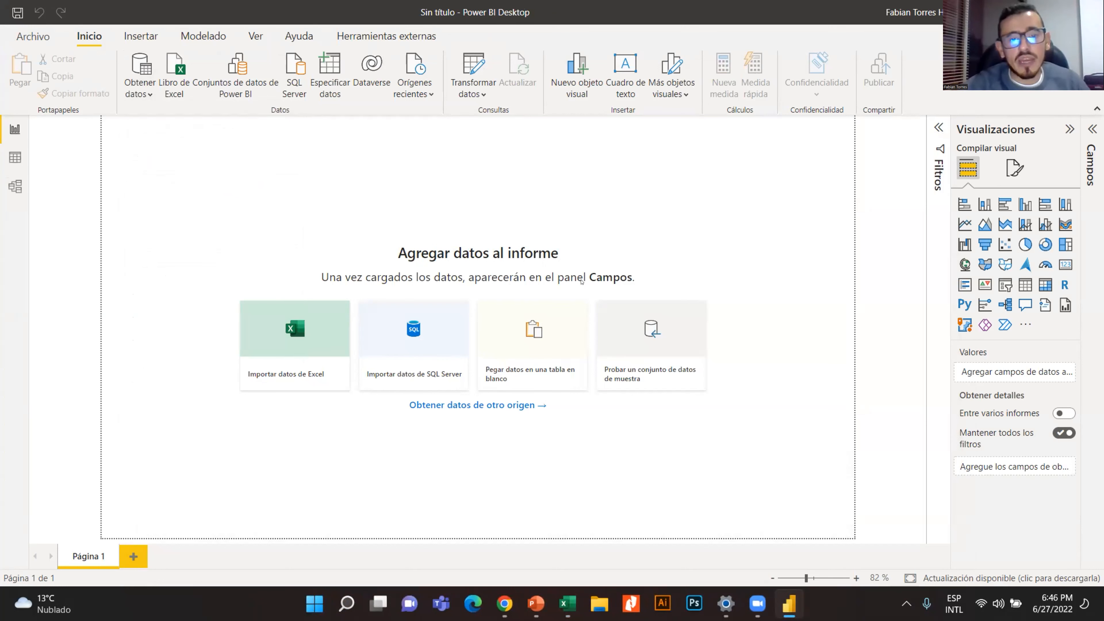
pyautogui.click(535, 223)
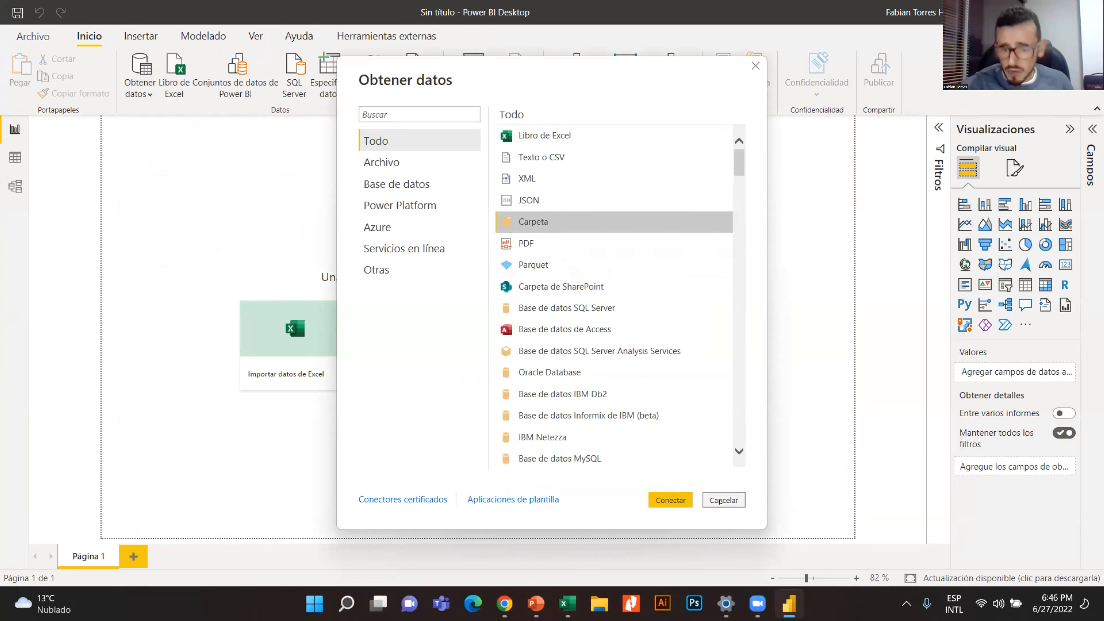
pyautogui.click(720, 501)
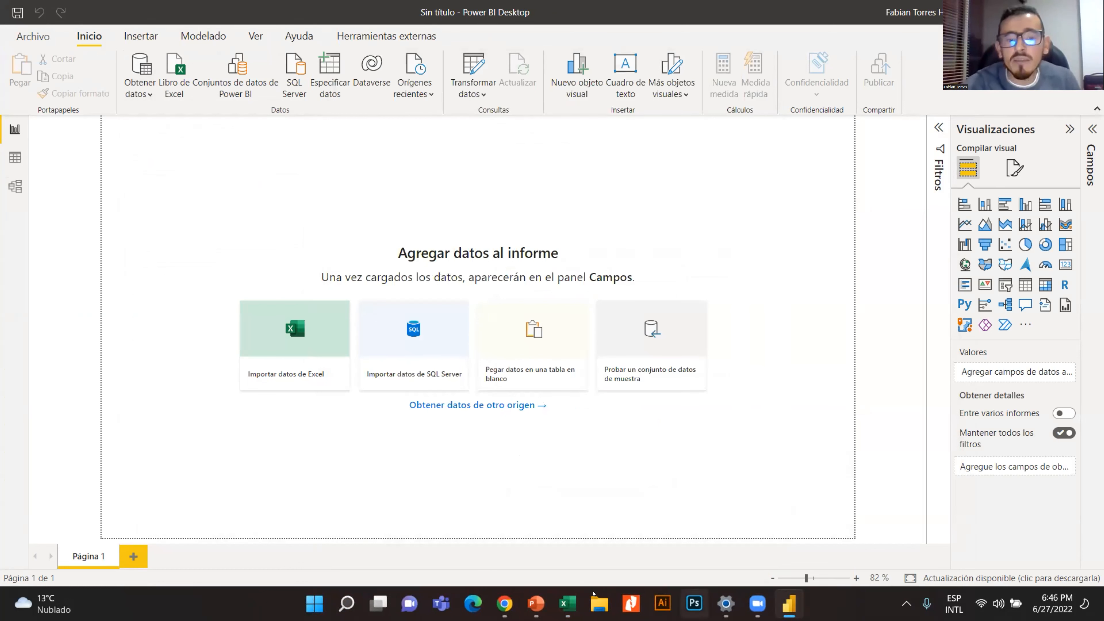
# Switch to File Explorer and open Datos.xlsx from the El Comodin para la Consolidación de Datos con Power Query folder.
pyautogui.click(567, 604)
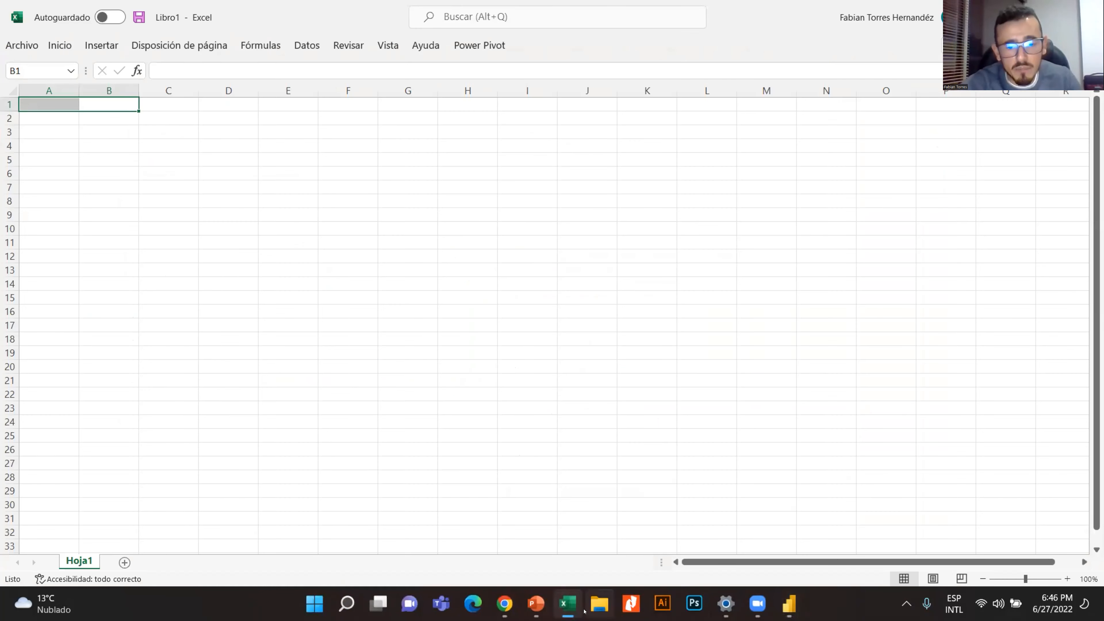
pyautogui.click(599, 603)
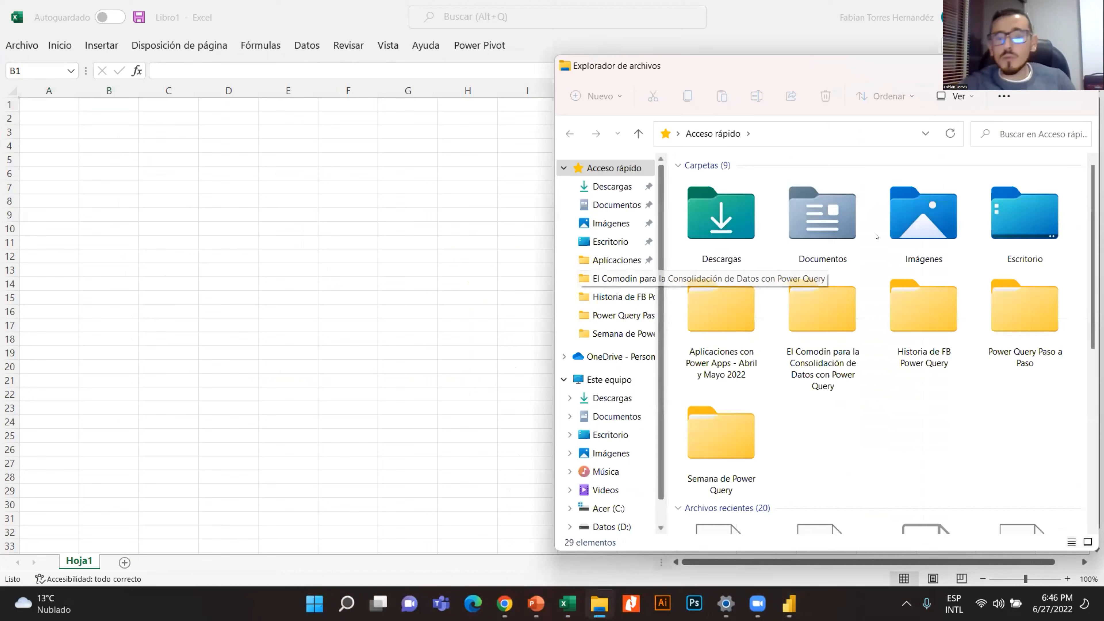
pyautogui.click(1048, 65)
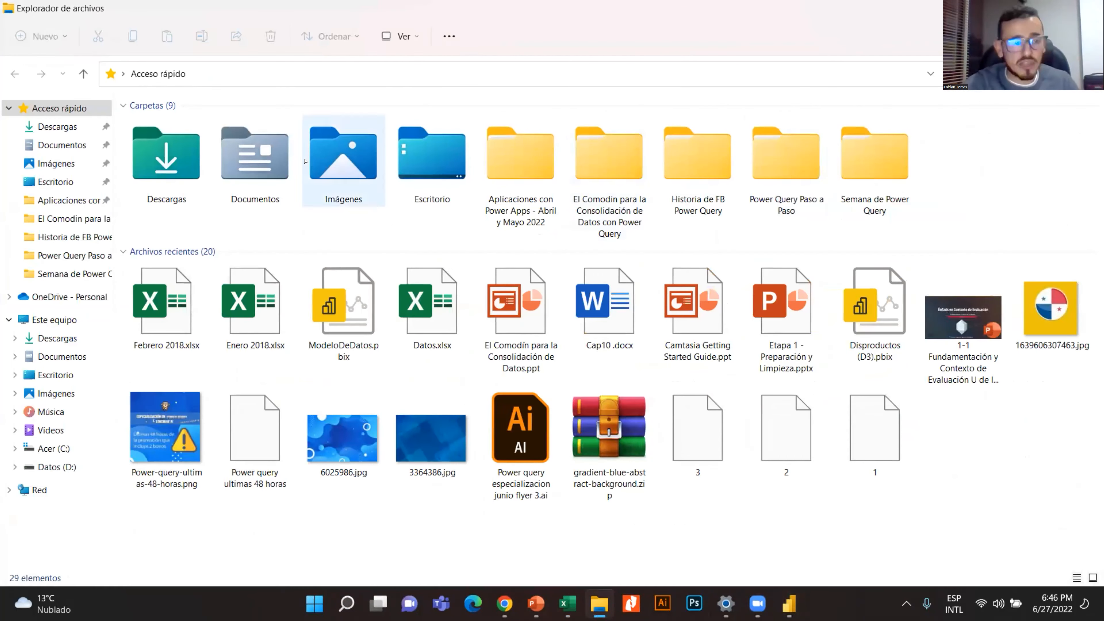
pyautogui.click(70, 218)
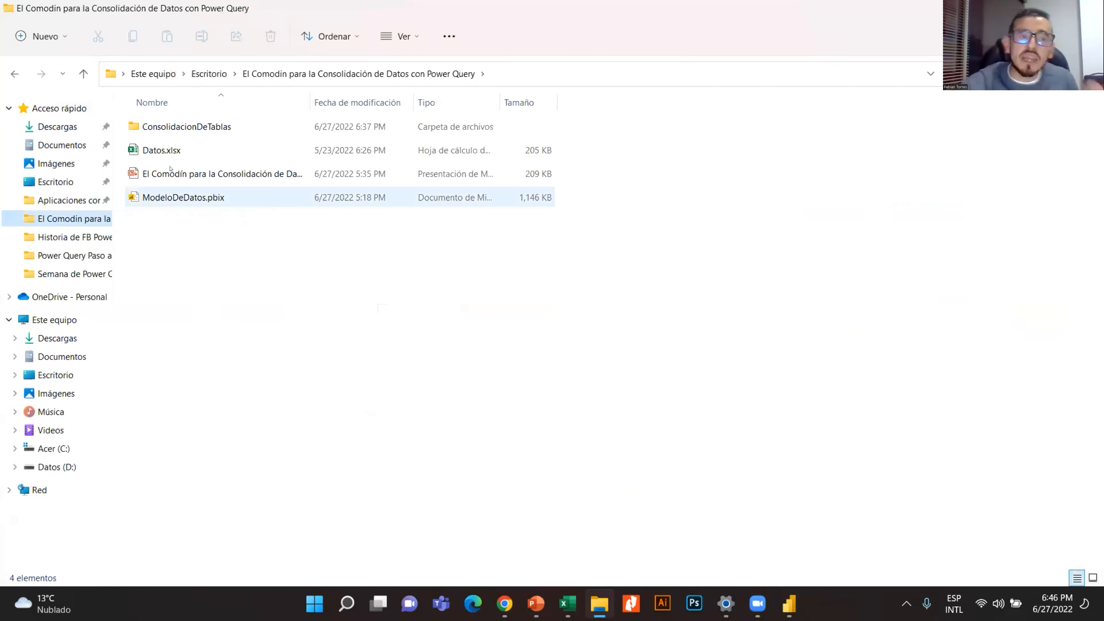
pyautogui.doubleClick(196, 145)
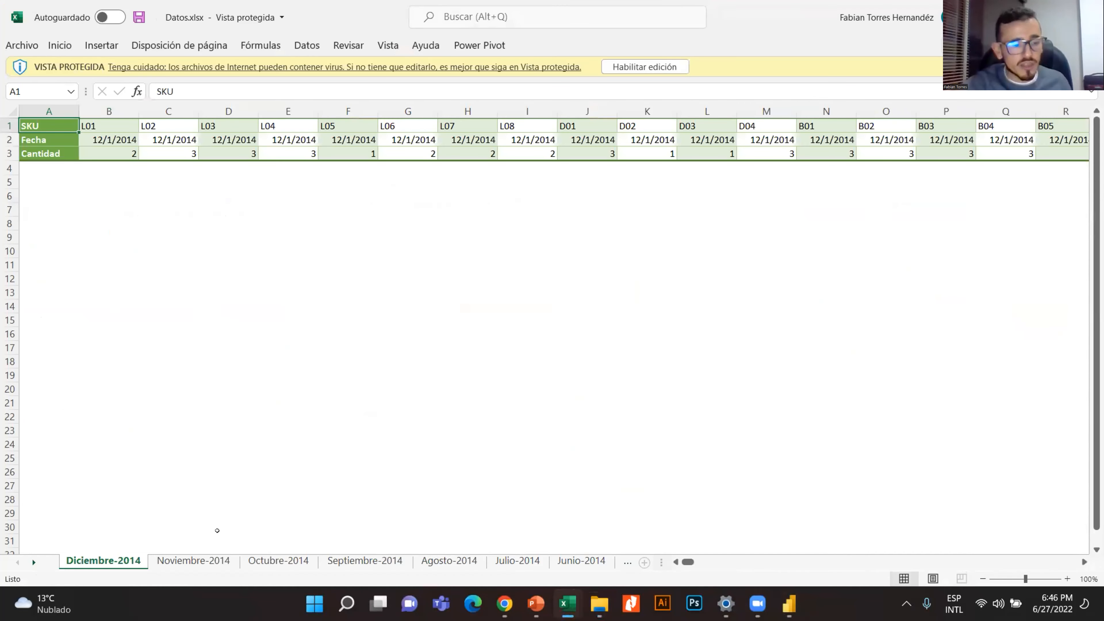
# Review the Noviembre-2014 to Agosto-2014 sheets of Datos.xlsx, checking how the SKU, Fecha and Cantidad rows are laid out.
pyautogui.click(194, 560)
pyautogui.click(278, 561)
pyautogui.click(354, 562)
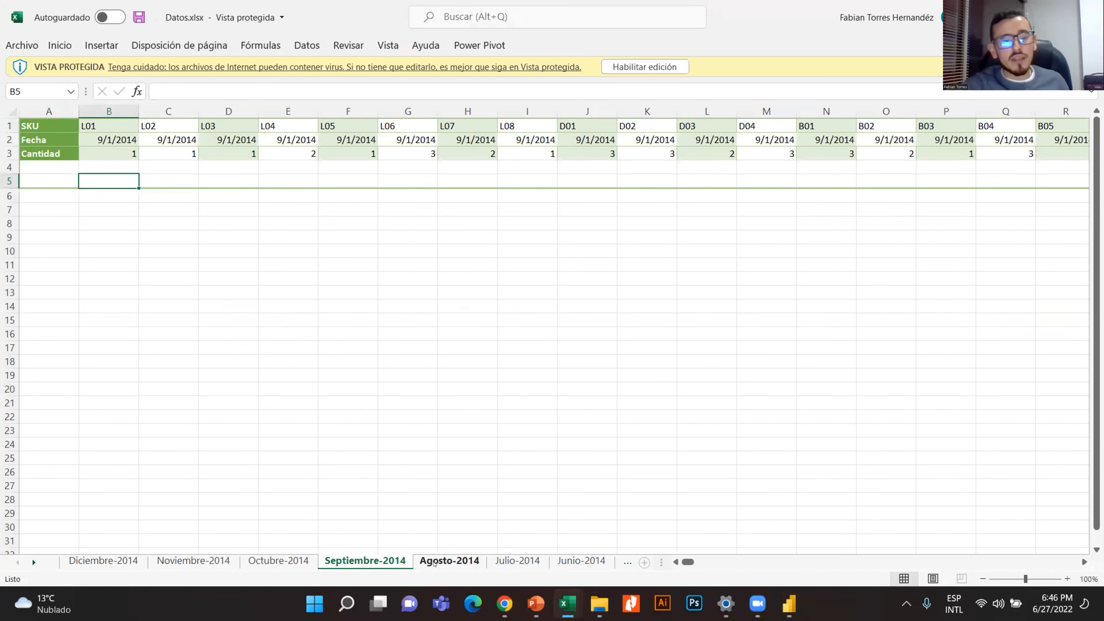
pyautogui.click(449, 560)
pyautogui.click(205, 271)
pyautogui.click(87, 205)
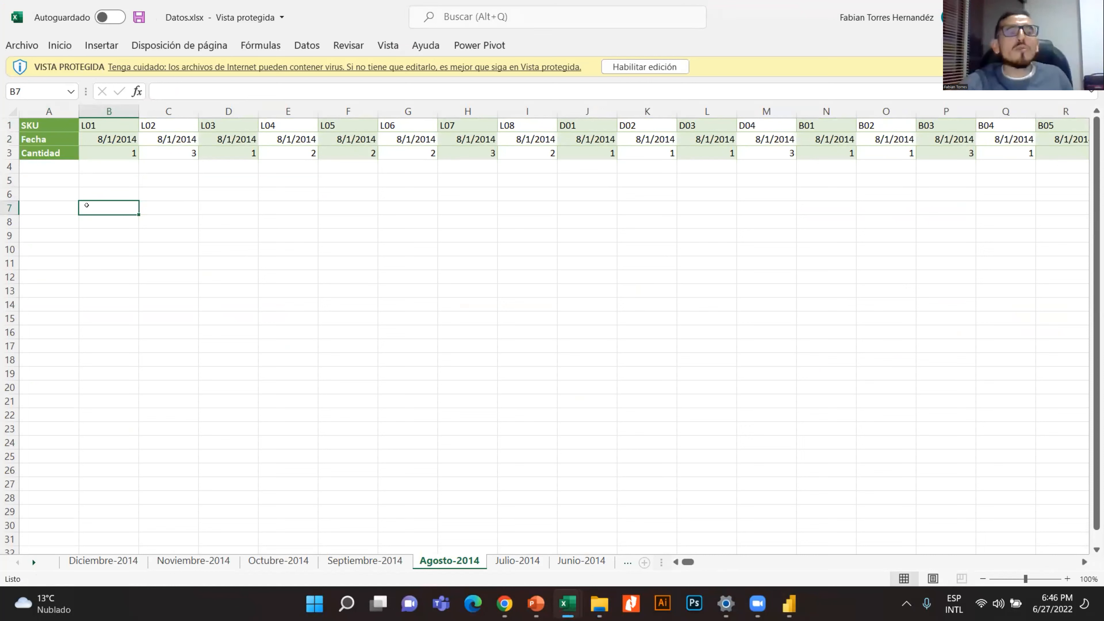
pyautogui.click(300, 317)
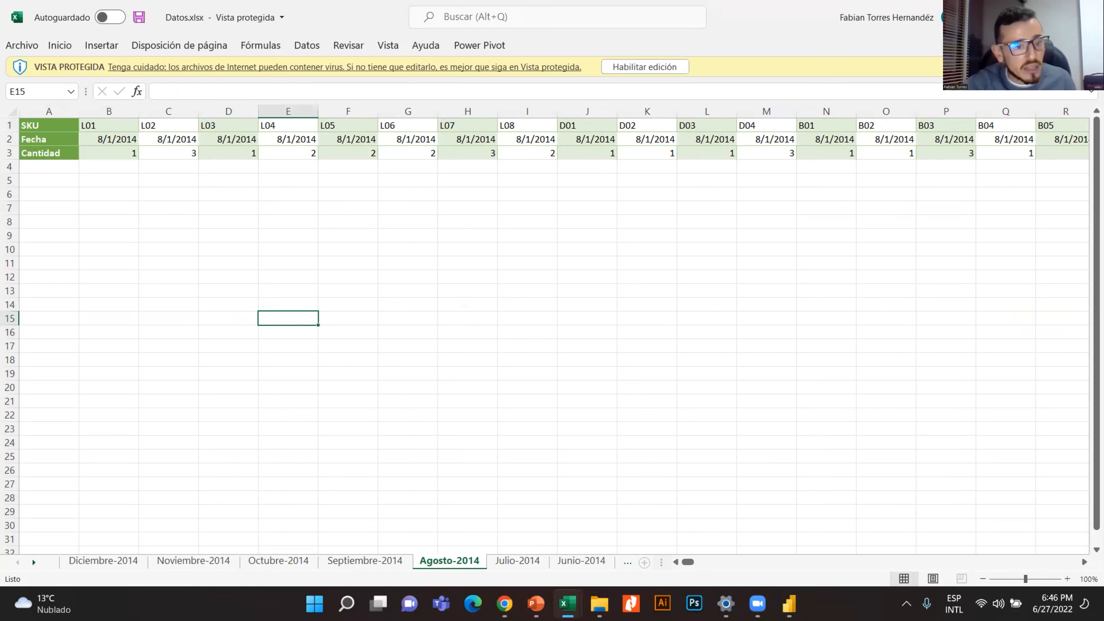
# Close the Datos.xlsx workbook and the blank Libro1 workbook without saving.
pyautogui.hotkey('ctrl', 'n')
pyautogui.hotkey('ctrl', 'w')
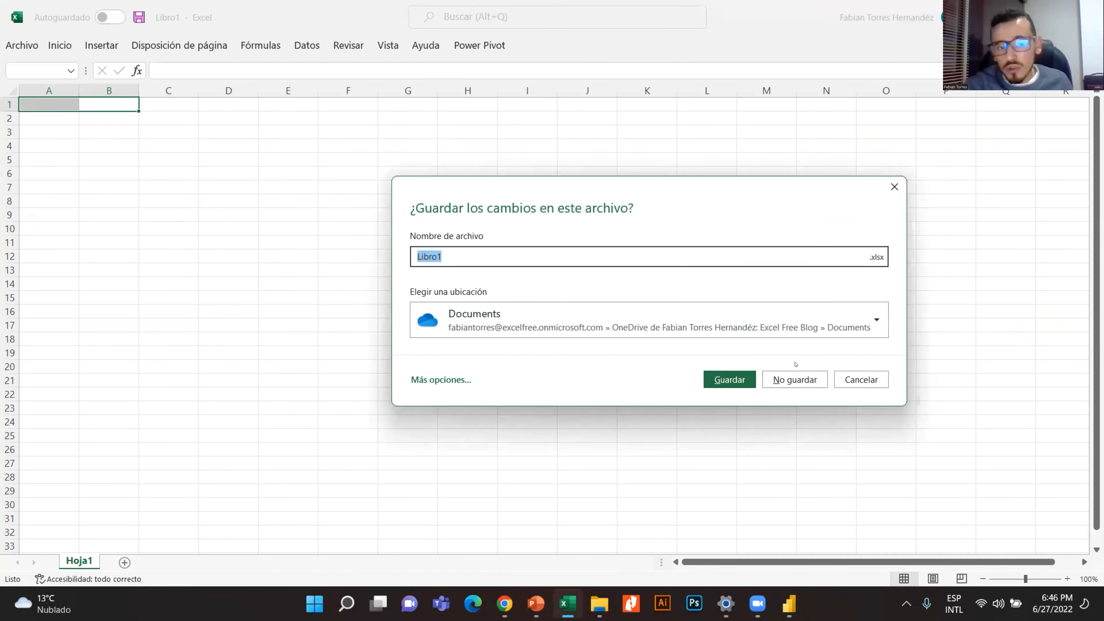
pyautogui.click(790, 376)
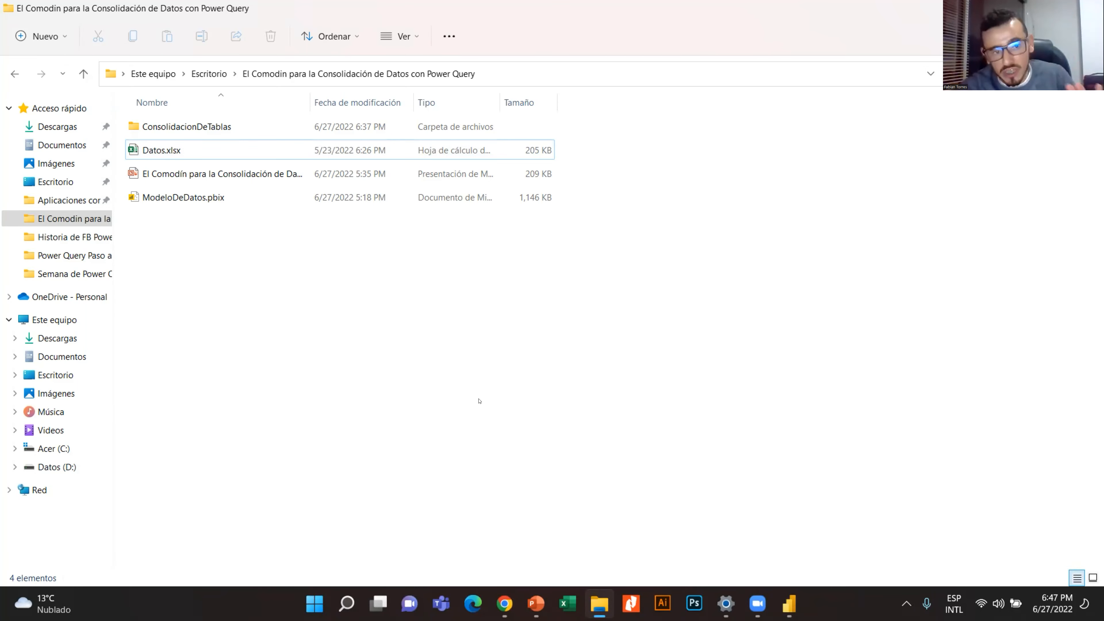
pyautogui.click(789, 603)
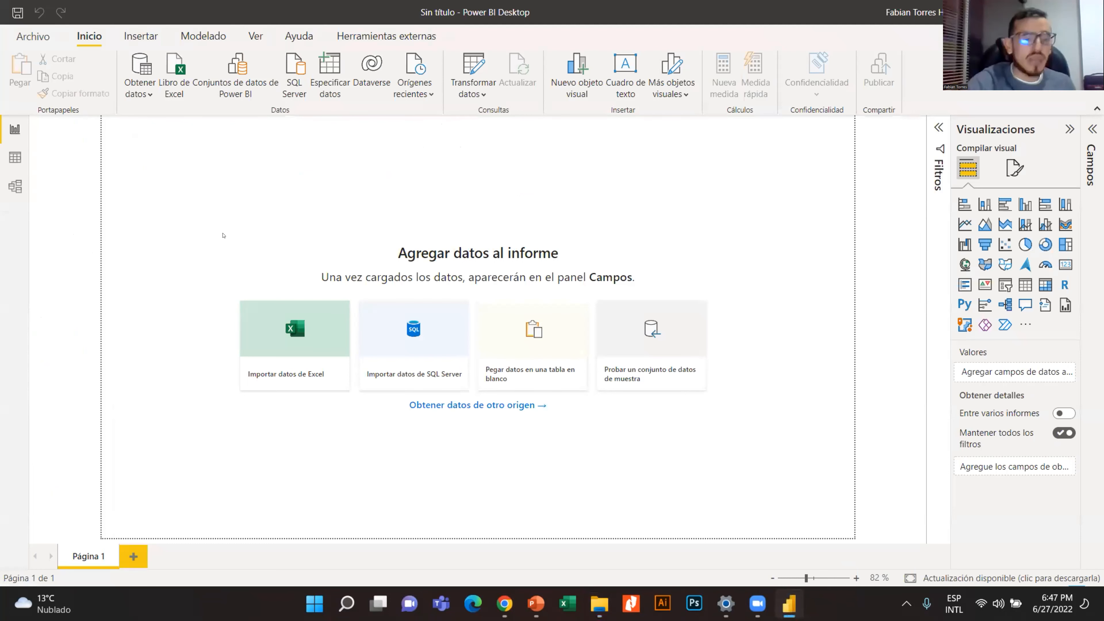
pyautogui.click(599, 603)
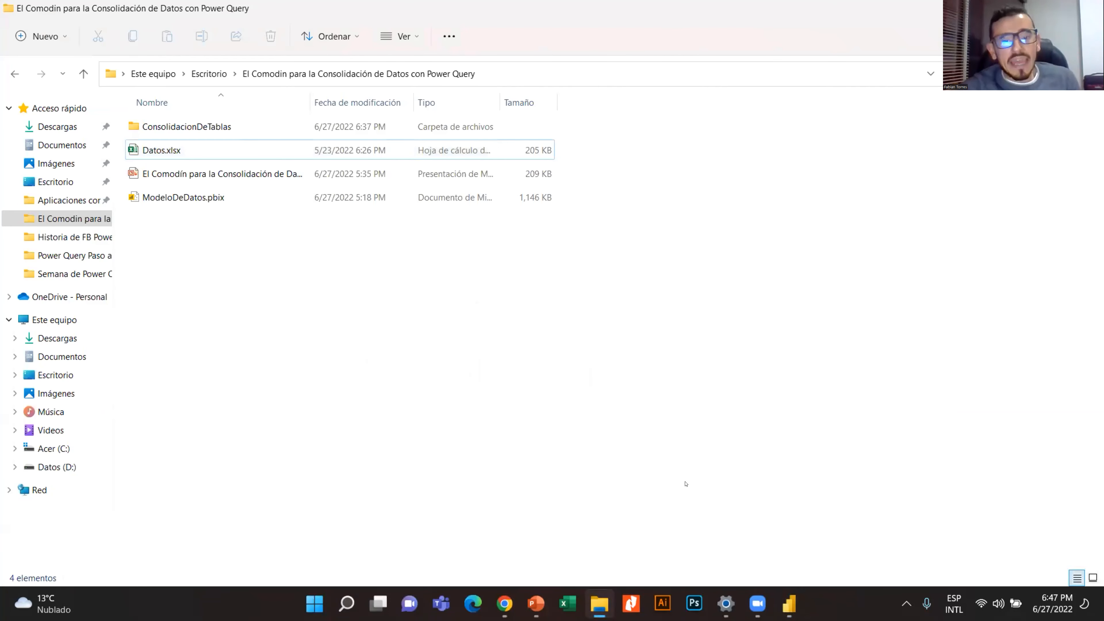
pyautogui.click(686, 484)
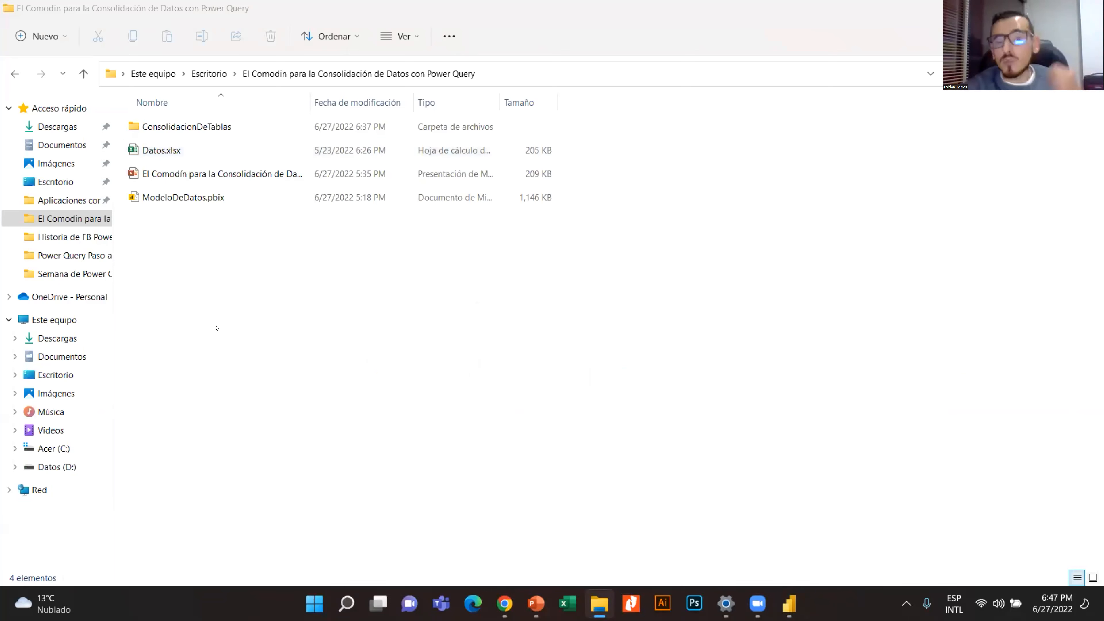
pyautogui.click(185, 125)
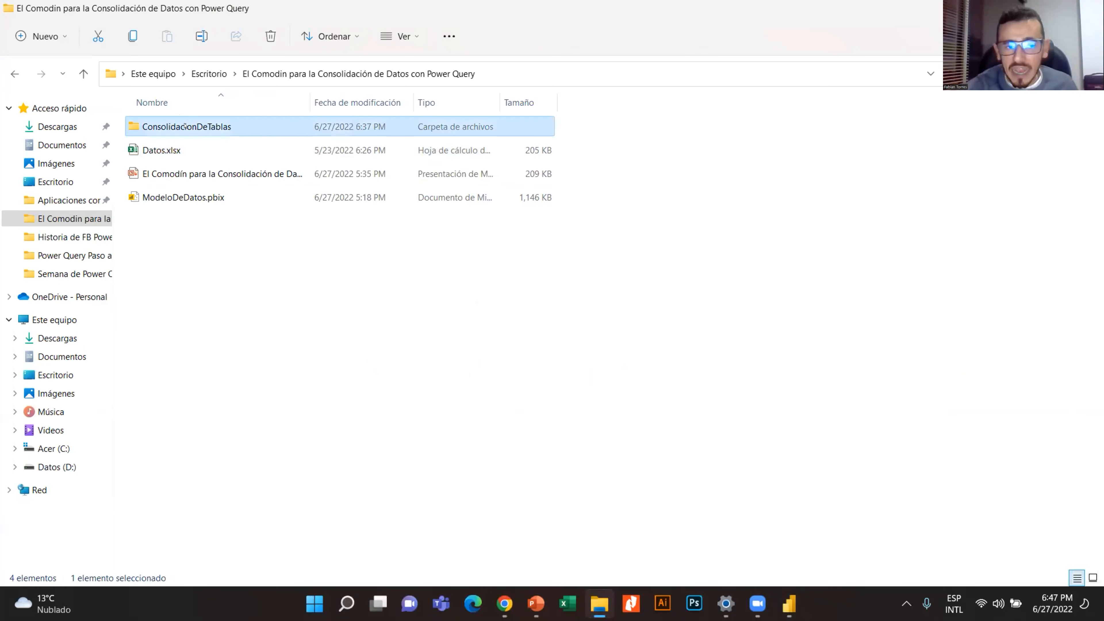
pyautogui.click(169, 150)
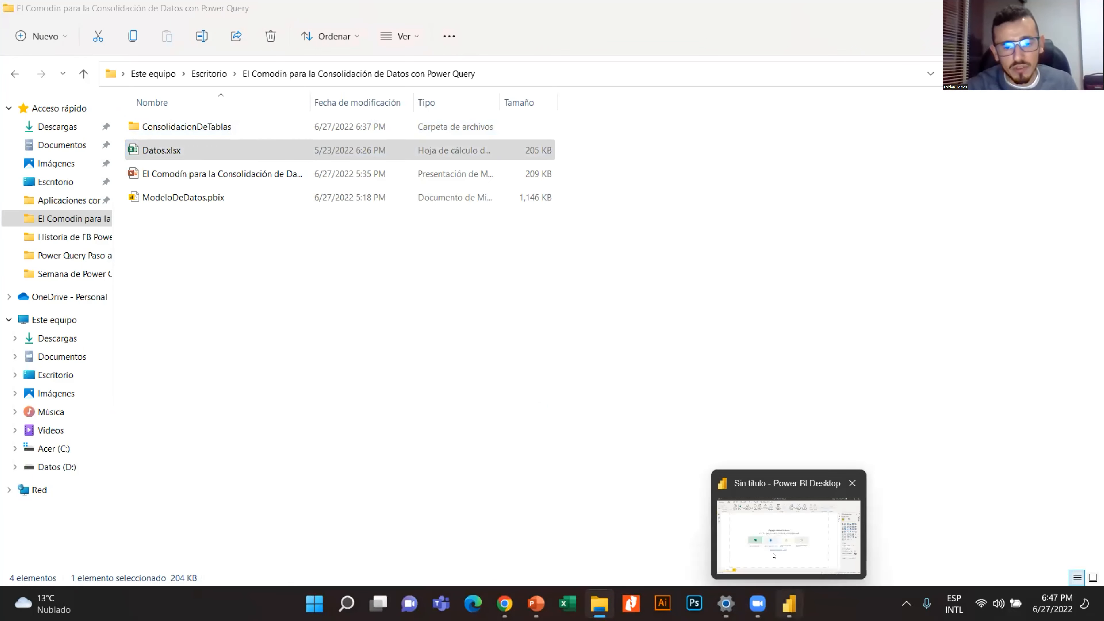
# Switch to Power BI Desktop and connect to the Datos.xlsx workbook as an Excel data source.
pyautogui.moveTo(789, 603)
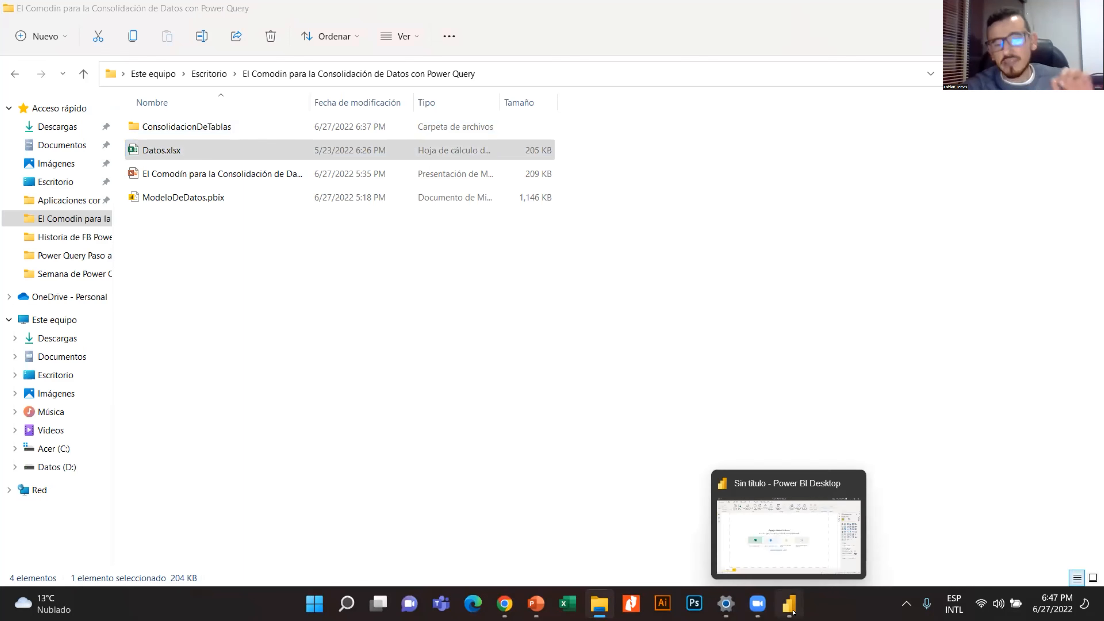
pyautogui.click(776, 566)
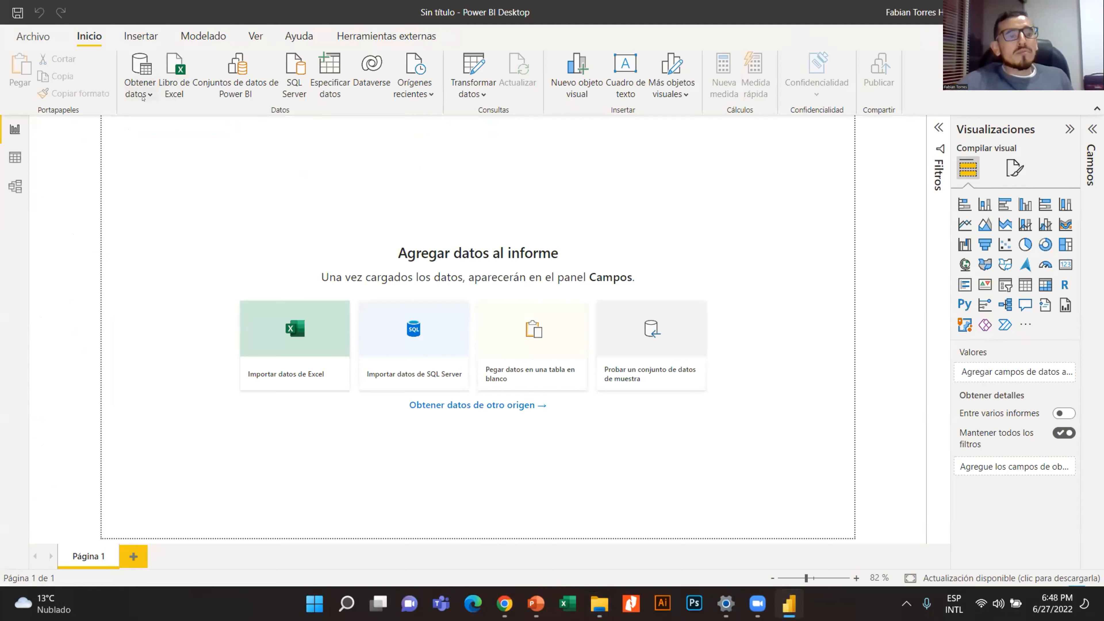
pyautogui.click(142, 95)
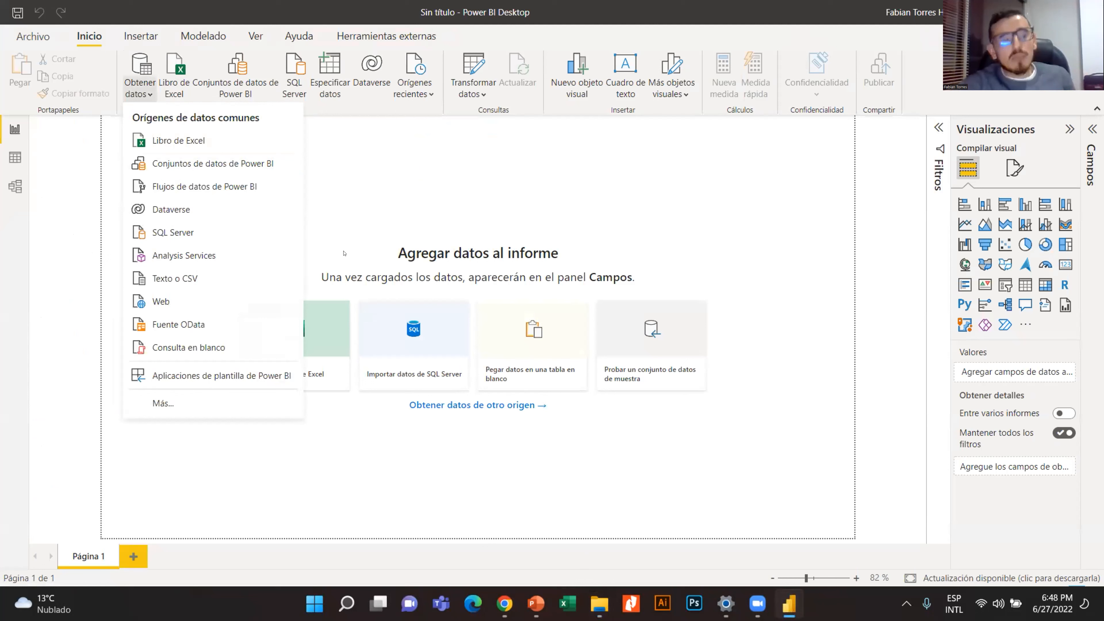
pyautogui.click(186, 139)
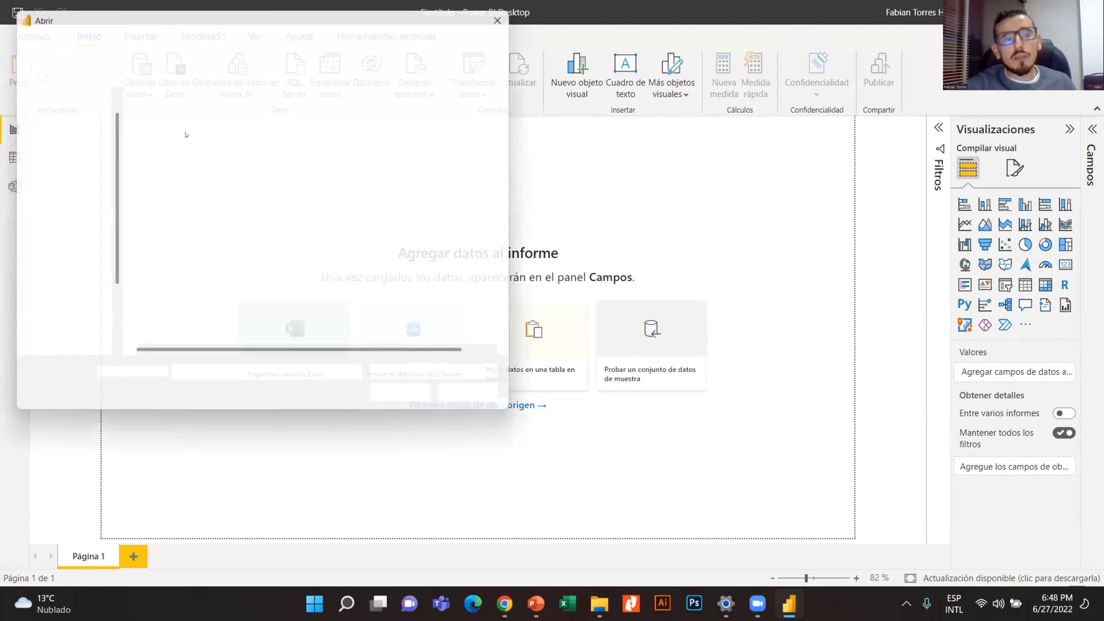
pyautogui.click(166, 139)
pyautogui.click(413, 403)
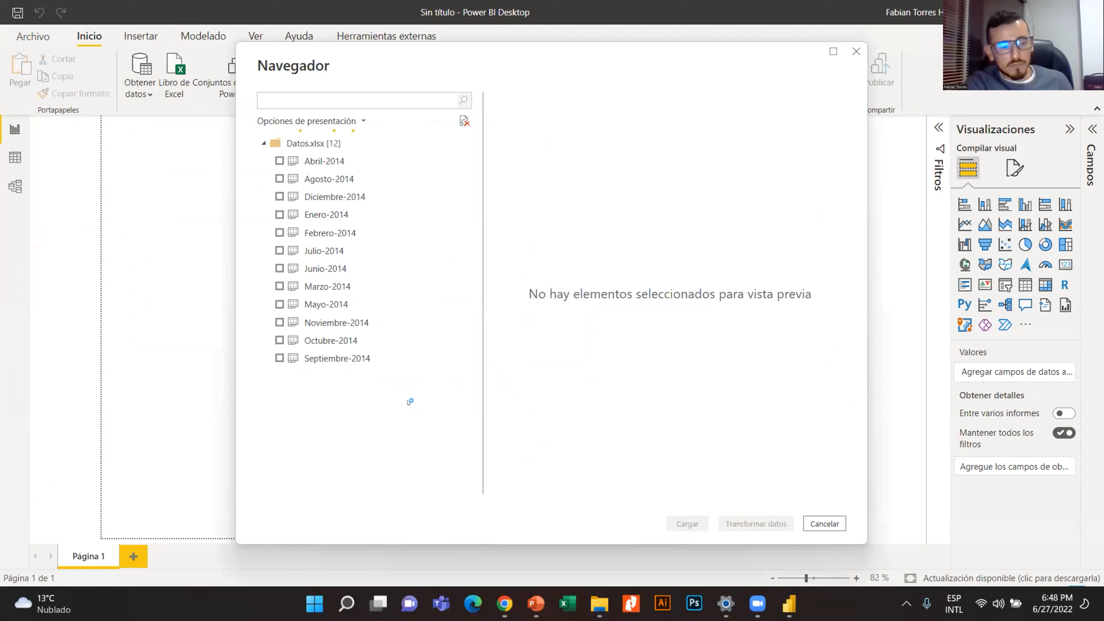
# Preview the Abril-2014 sheet in the Navigator, examining its column headers and Fecha row.
pyautogui.moveTo(382, 68); pyautogui.dragTo(212, 71)
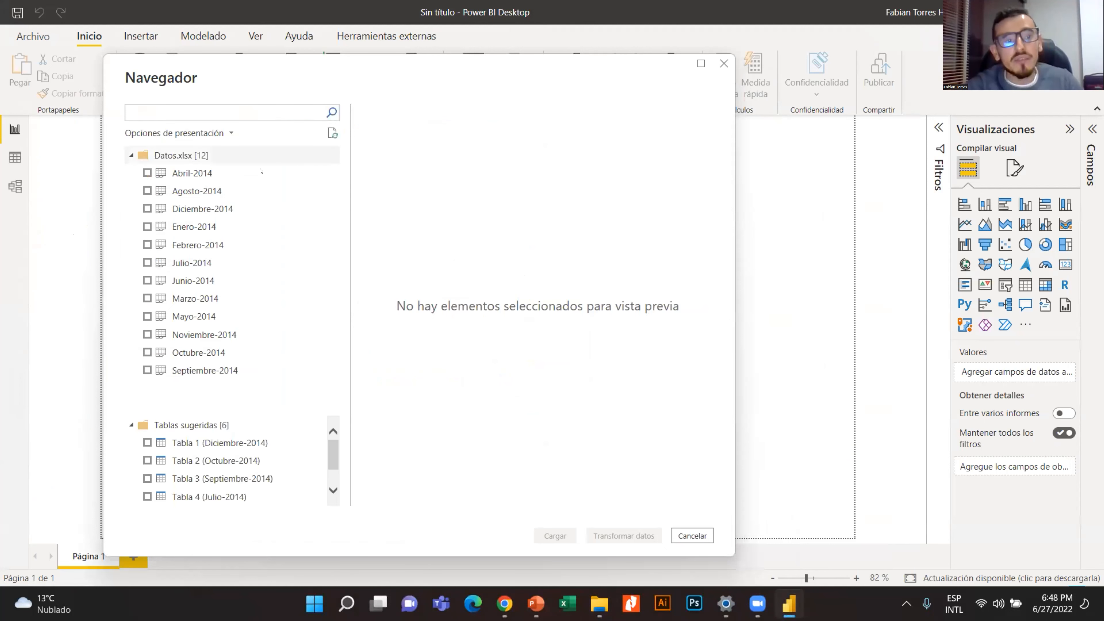
pyautogui.click(241, 177)
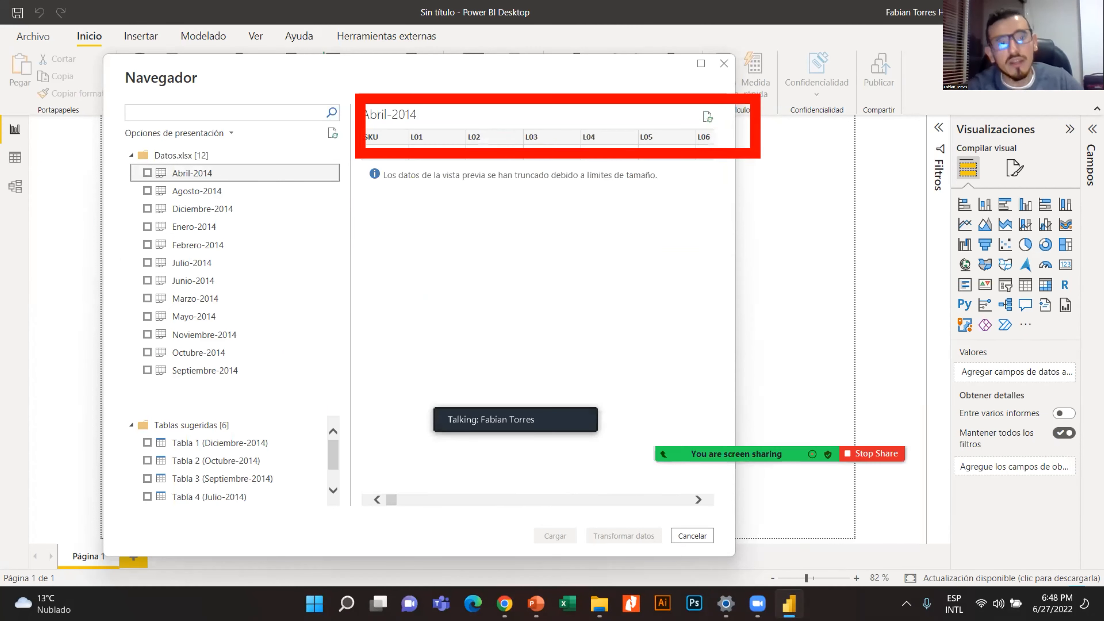
pyautogui.moveTo(486, 193)
pyautogui.mouseDown()
pyautogui.moveTo(596, 393)
pyautogui.moveTo(678, 585)
pyautogui.mouseUp()
pyautogui.moveTo(339, 117)
pyautogui.mouseDown()
pyautogui.moveTo(307, 287)
pyautogui.moveTo(343, 282)
pyautogui.moveTo(330, 298)
pyautogui.mouseUp()
pyautogui.moveTo(503, 204)
pyautogui.mouseDown()
pyautogui.moveTo(538, 281)
pyautogui.moveTo(669, 282)
pyautogui.mouseUp()
pyautogui.moveTo(499, 306); pyautogui.dragTo(673, 373)
pyautogui.press('Escape')
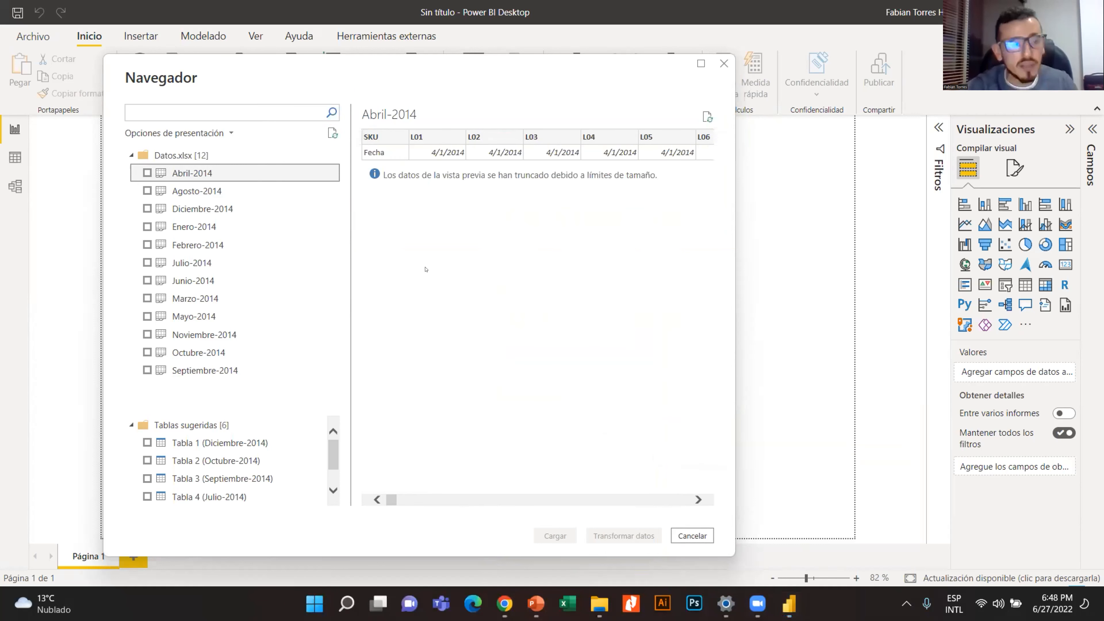
pyautogui.click(206, 157)
pyautogui.click(194, 172)
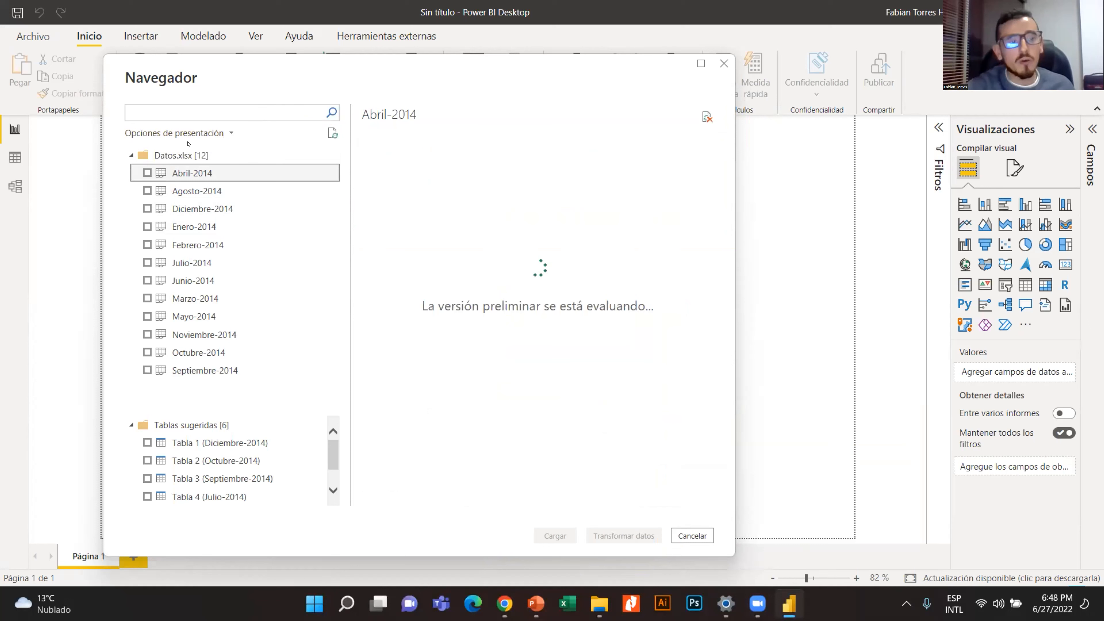
# Open the entire Datos.xlsx workbook, rather than a single sheet, in the Power Query Editor for transformation.
pyautogui.click(179, 151)
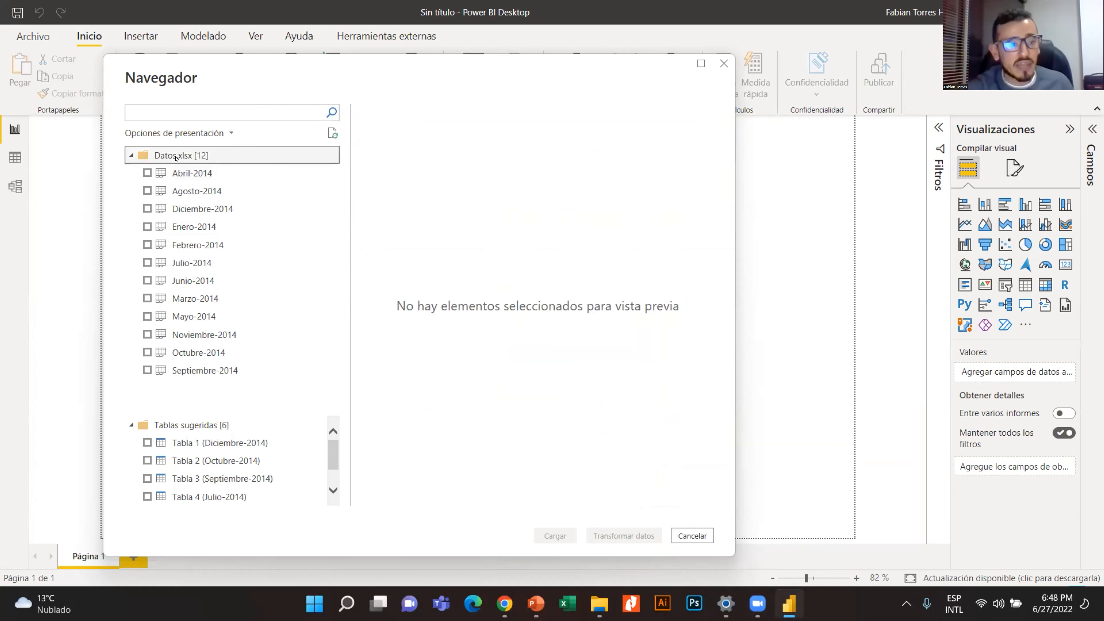
pyautogui.rightClick(177, 156)
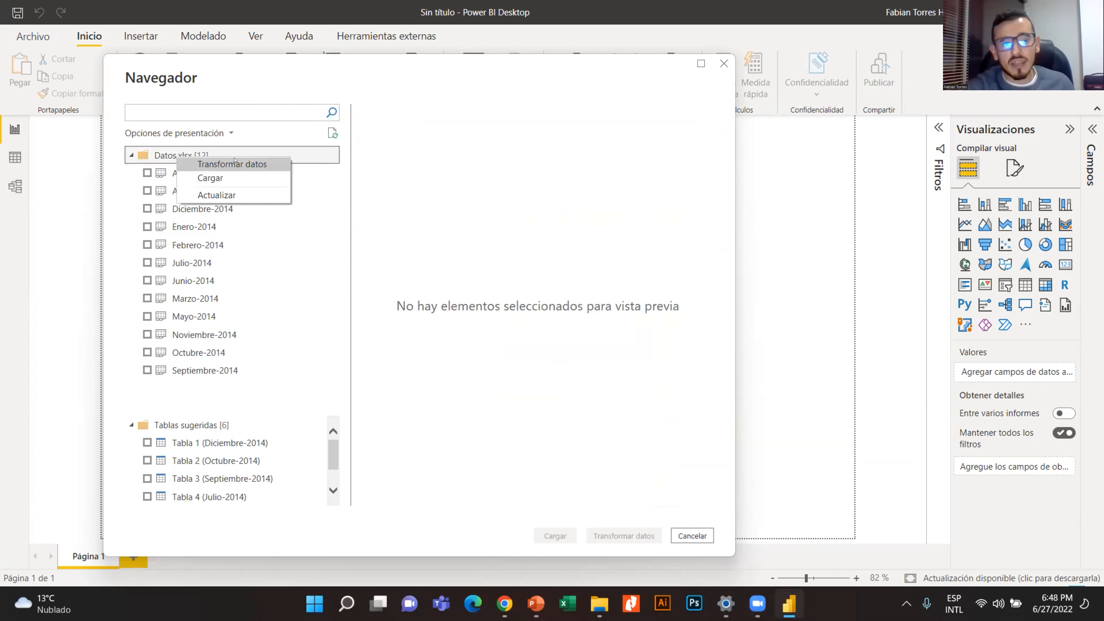
pyautogui.click(239, 163)
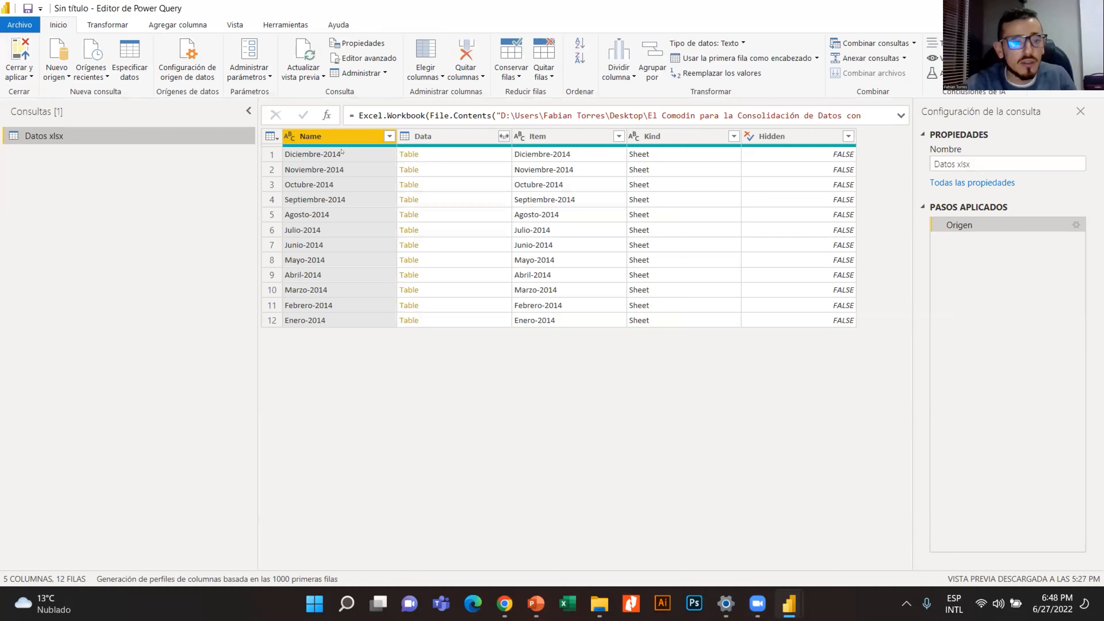
# Examine the Name, Item, Kind and Hidden columns in the Datos xlsx query's sheet list.
pyautogui.click(592, 154)
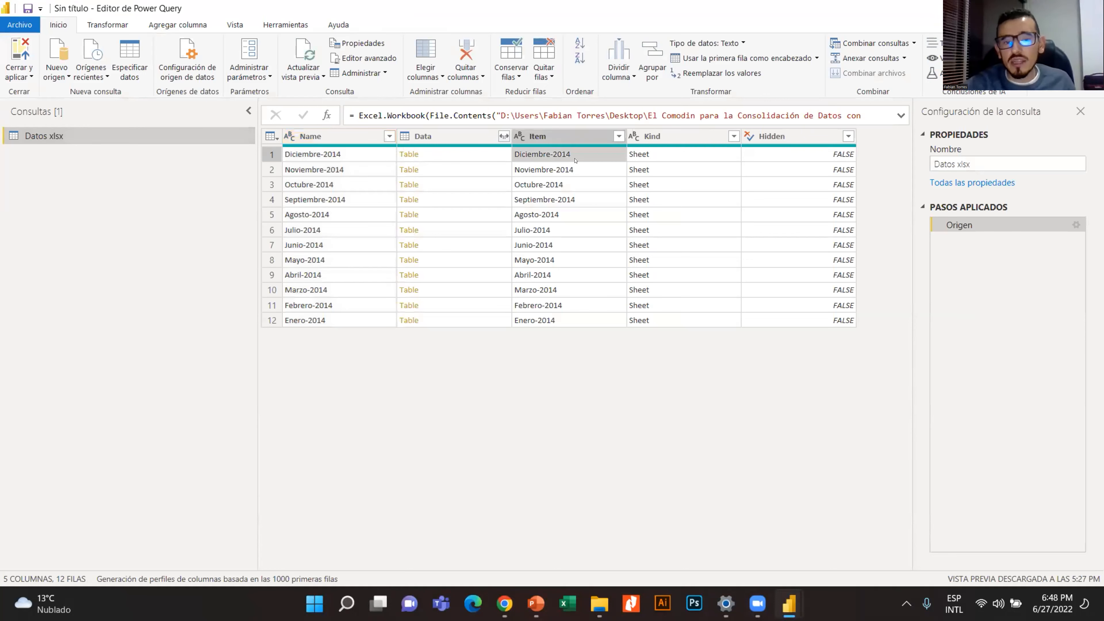
pyautogui.click(676, 164)
pyautogui.click(758, 159)
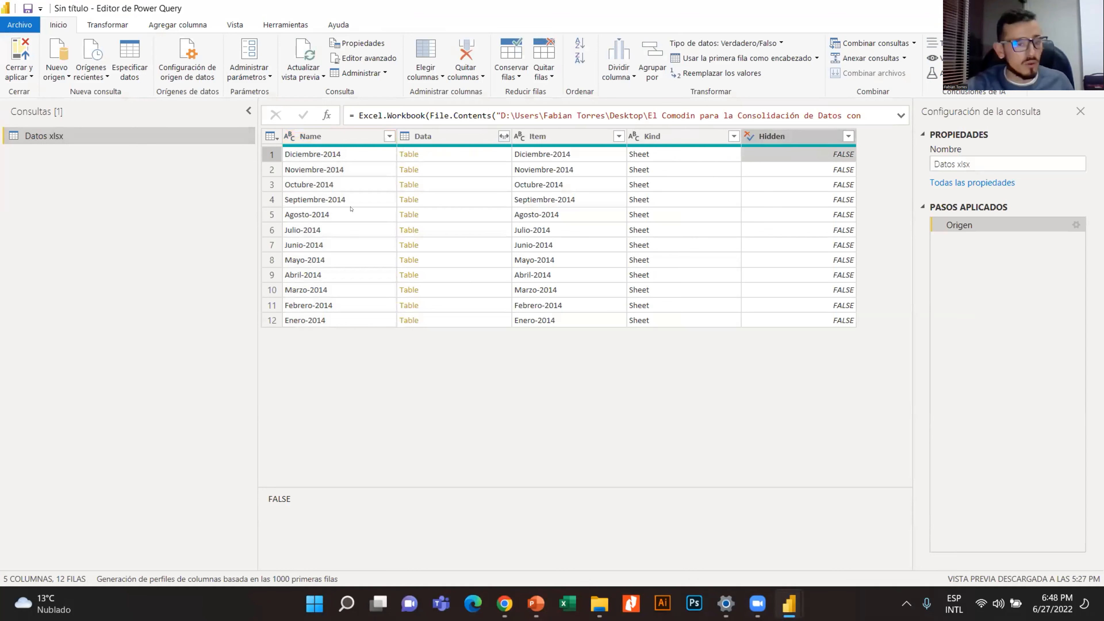
pyautogui.click(325, 217)
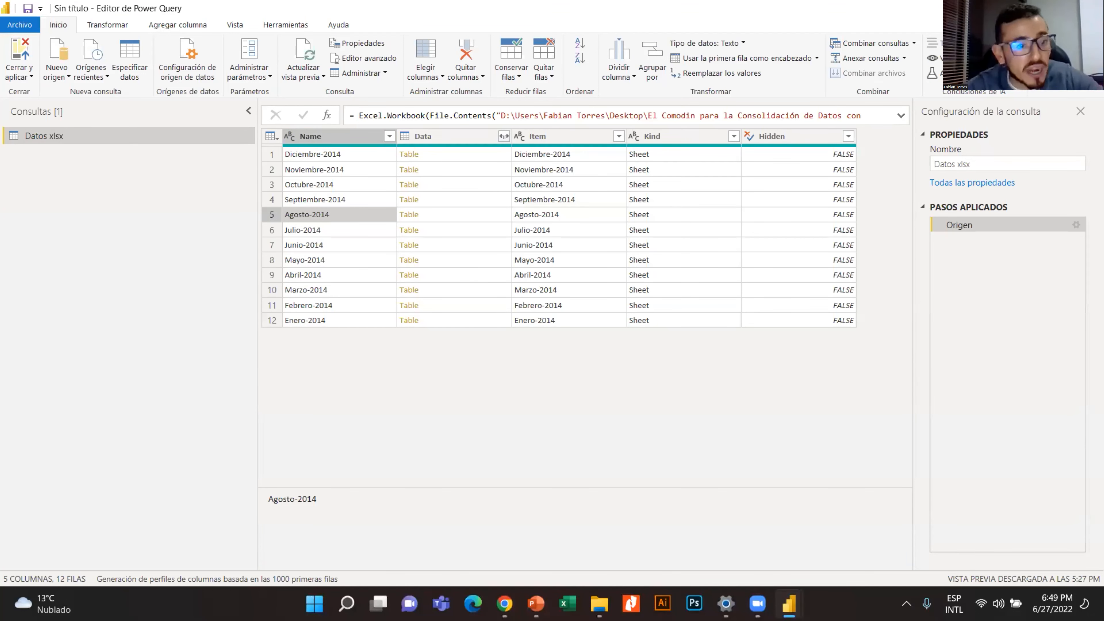
pyautogui.hotkey('ctrl', '2')
pyautogui.moveTo(0, 145)
pyautogui.mouseDown()
pyautogui.moveTo(257, 289)
pyautogui.moveTo(250, 474)
pyautogui.mouseUp()
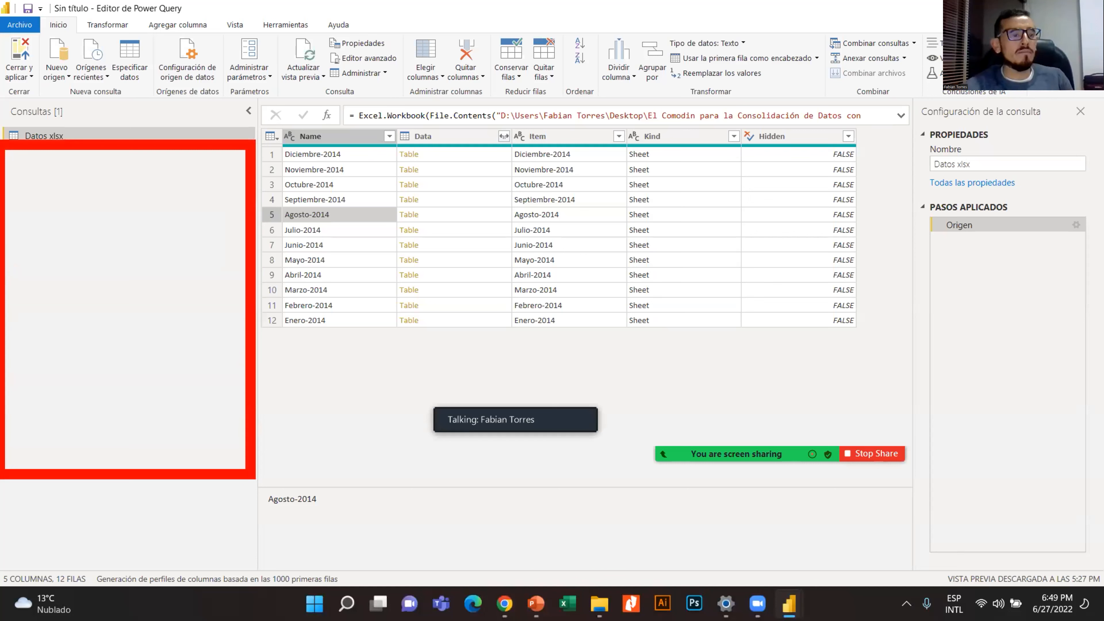
pyautogui.press('Escape')
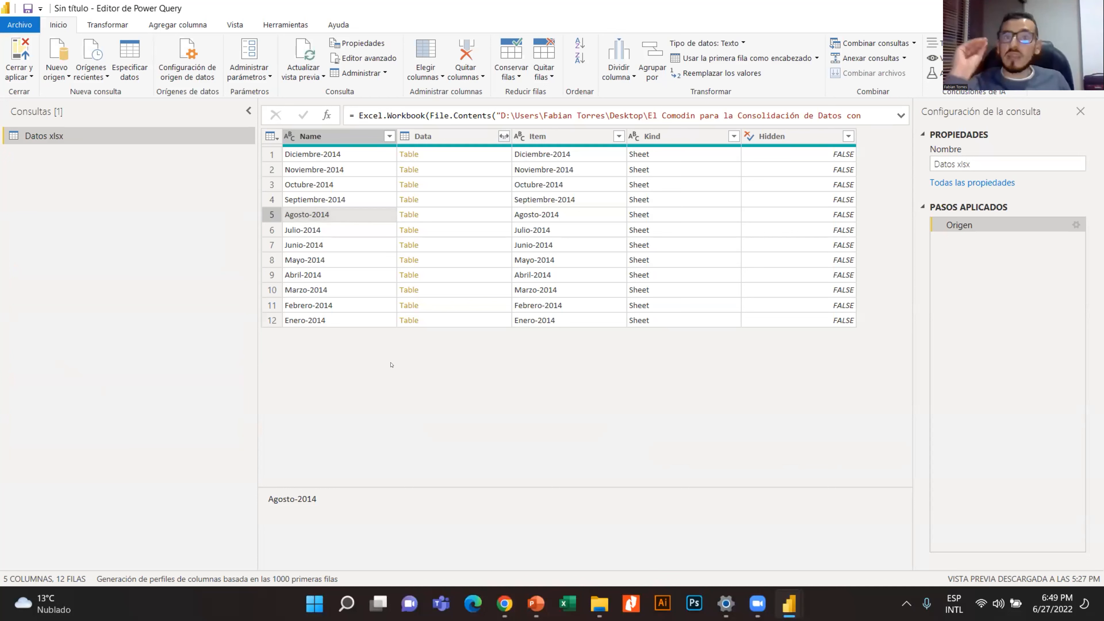
# Preview the nested tables of the Enero-2014 and Diciembre-2014 rows in the Data column.
pyautogui.click(454, 320)
pyautogui.rightClick(456, 322)
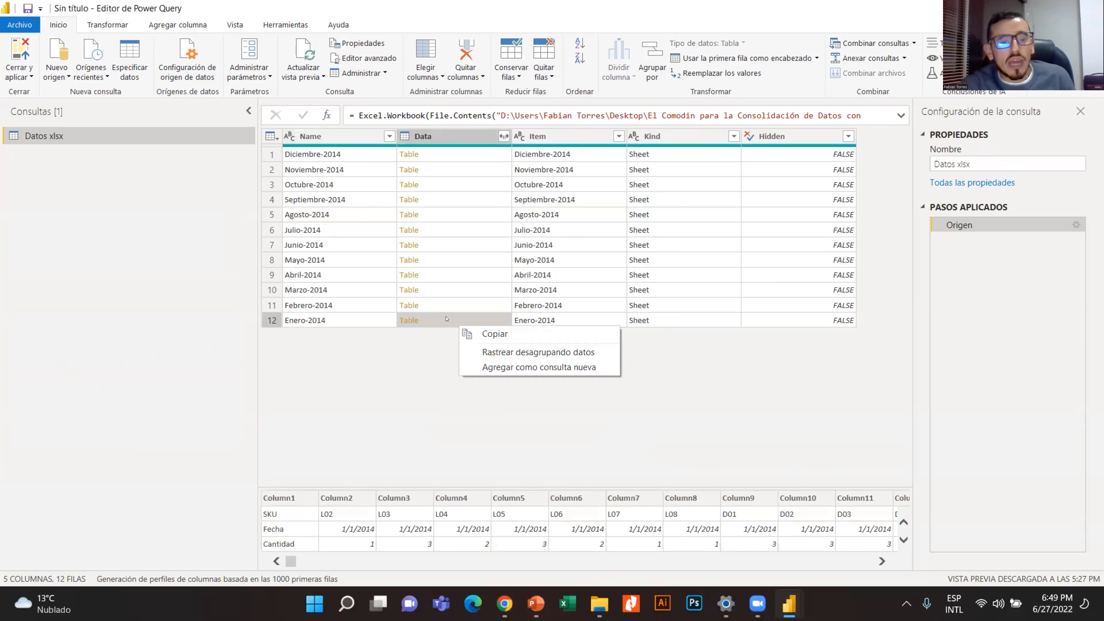
pyautogui.click(434, 372)
pyautogui.click(463, 322)
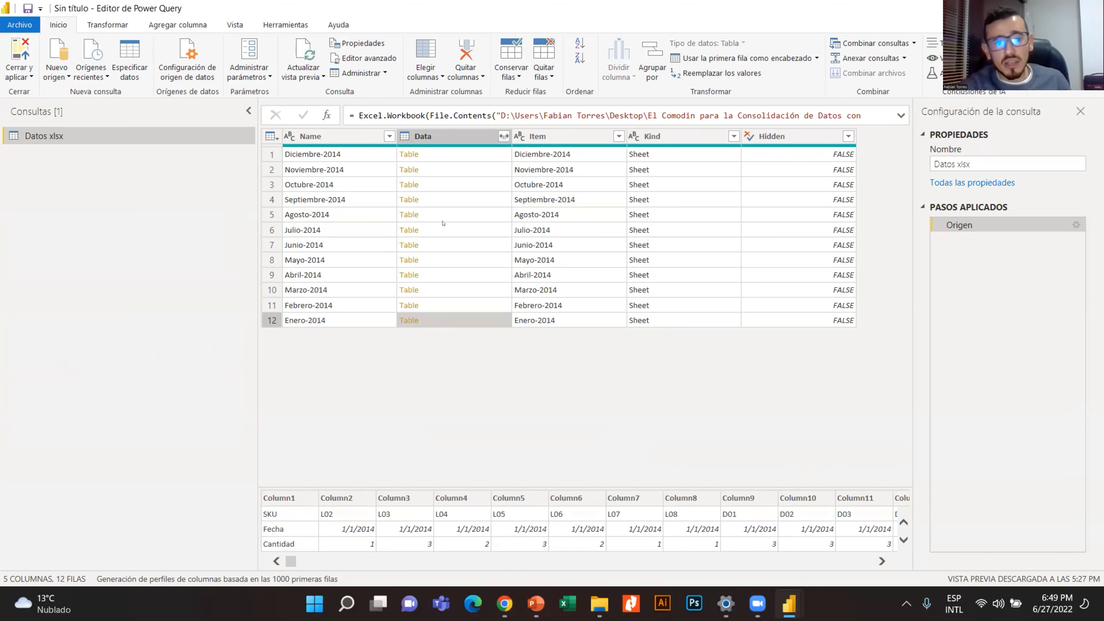
pyautogui.click(452, 159)
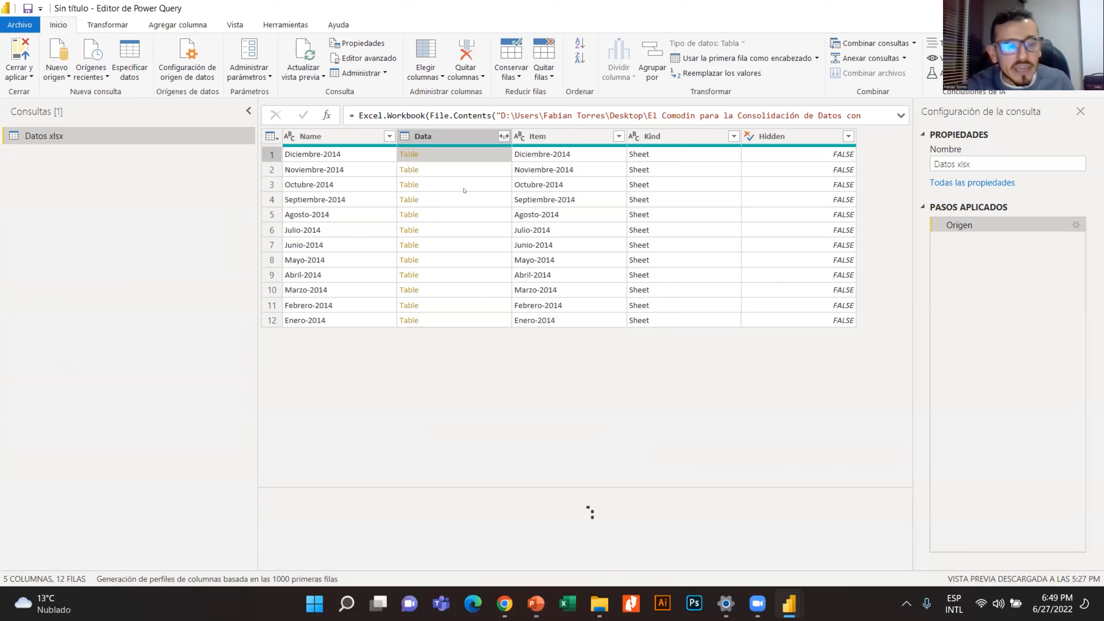
# Add the nested Data table of the Enero-2014 row as a new query.
pyautogui.click(470, 319)
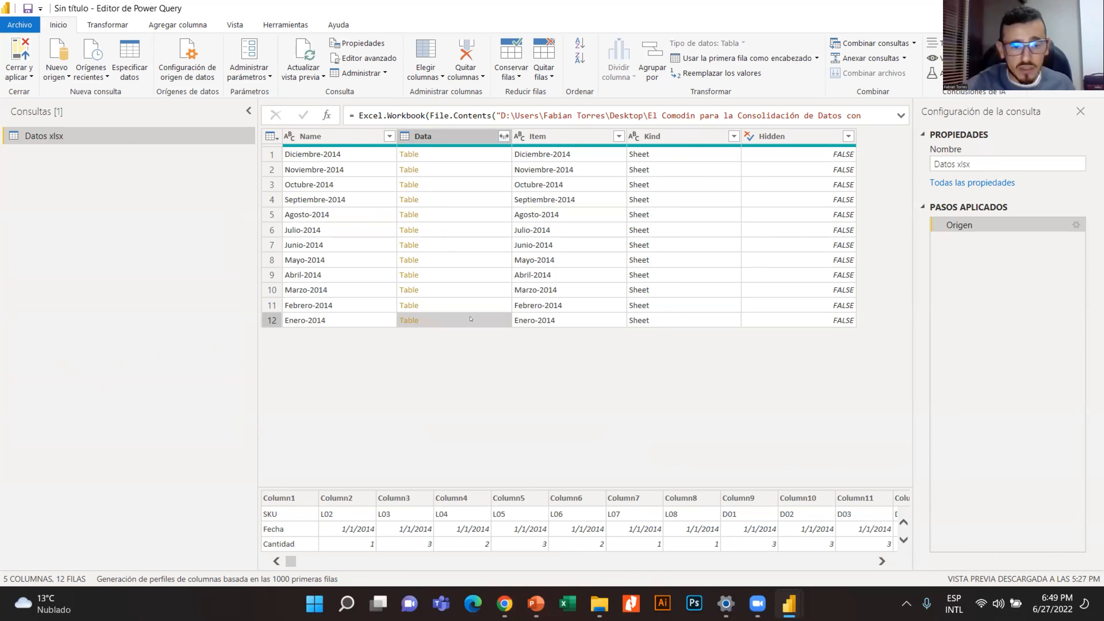
pyautogui.rightClick(471, 318)
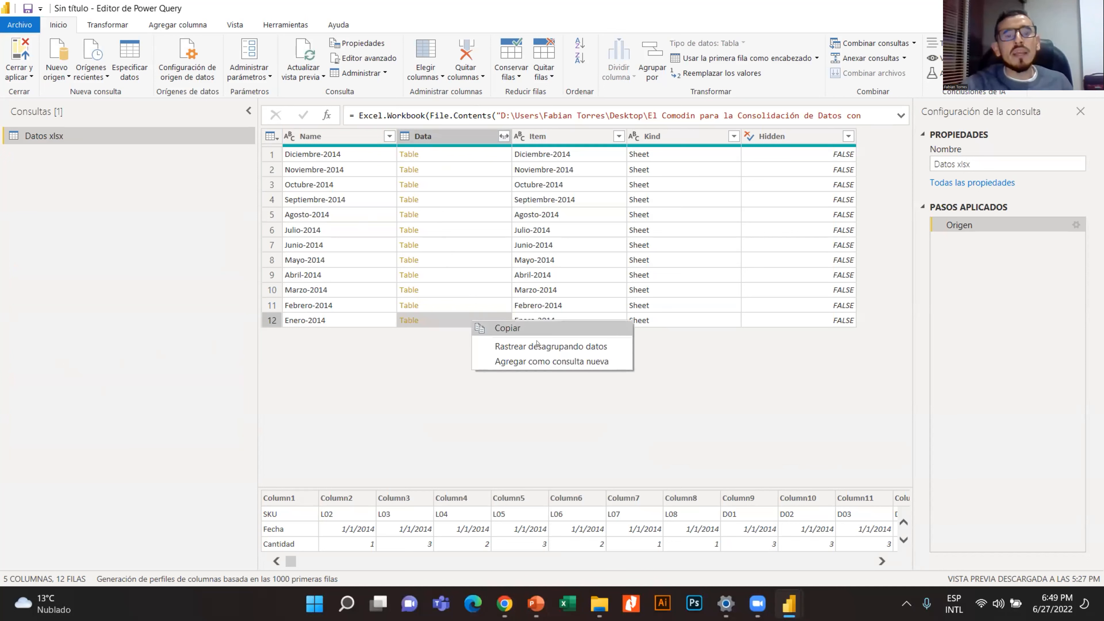
pyautogui.click(545, 362)
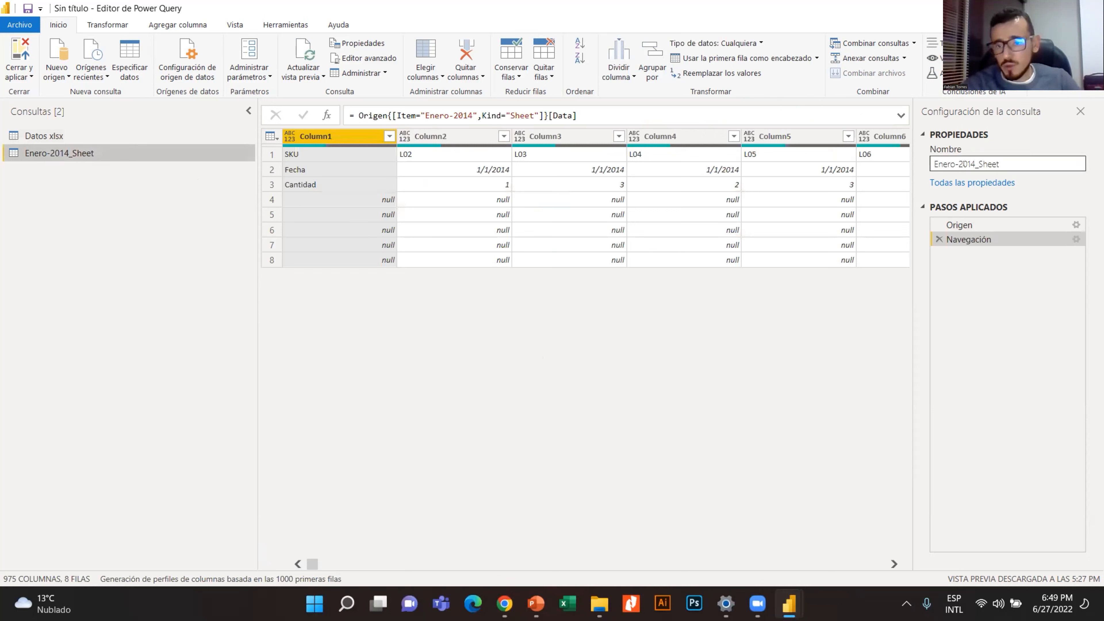
# Rename the new Enero-2014 sheet query as TablaMuestra.
pyautogui.moveTo(1006, 161); pyautogui.dragTo(902, 158)
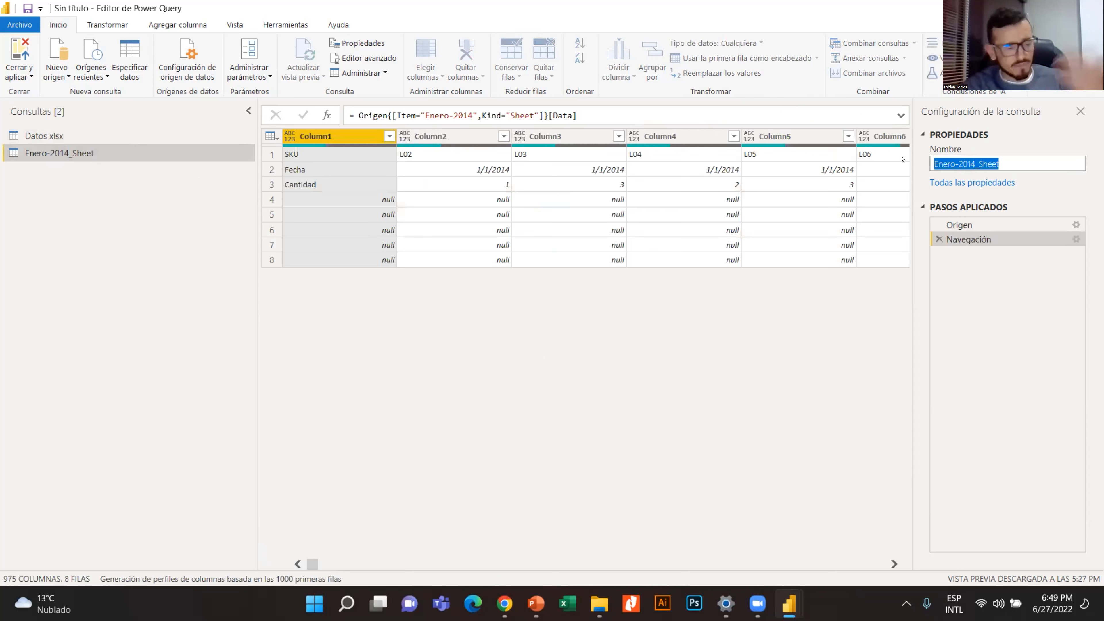
pyautogui.write('TablaMuestra')
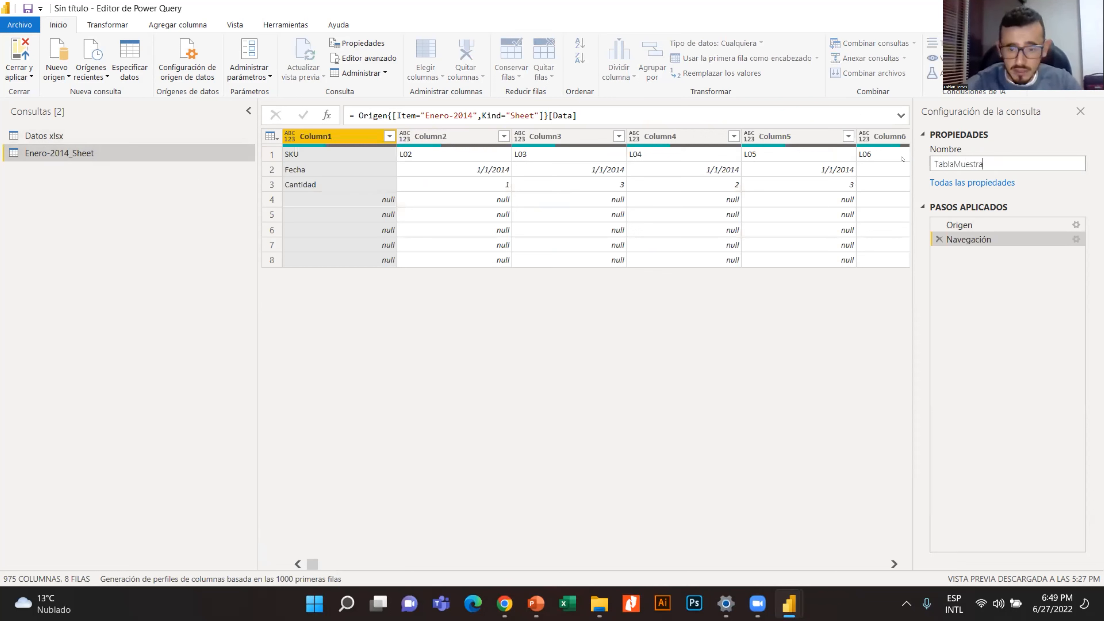
pyautogui.press('Return')
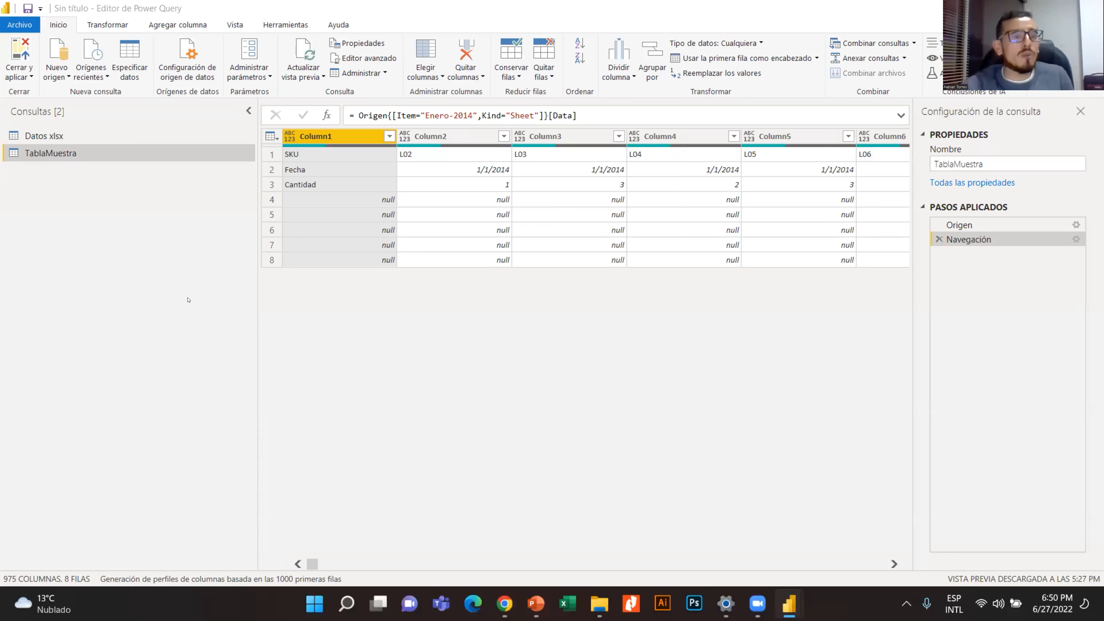
# Review the data types offered for a new parameter and dismiss the parameter settings without creating one.
pyautogui.click(260, 77)
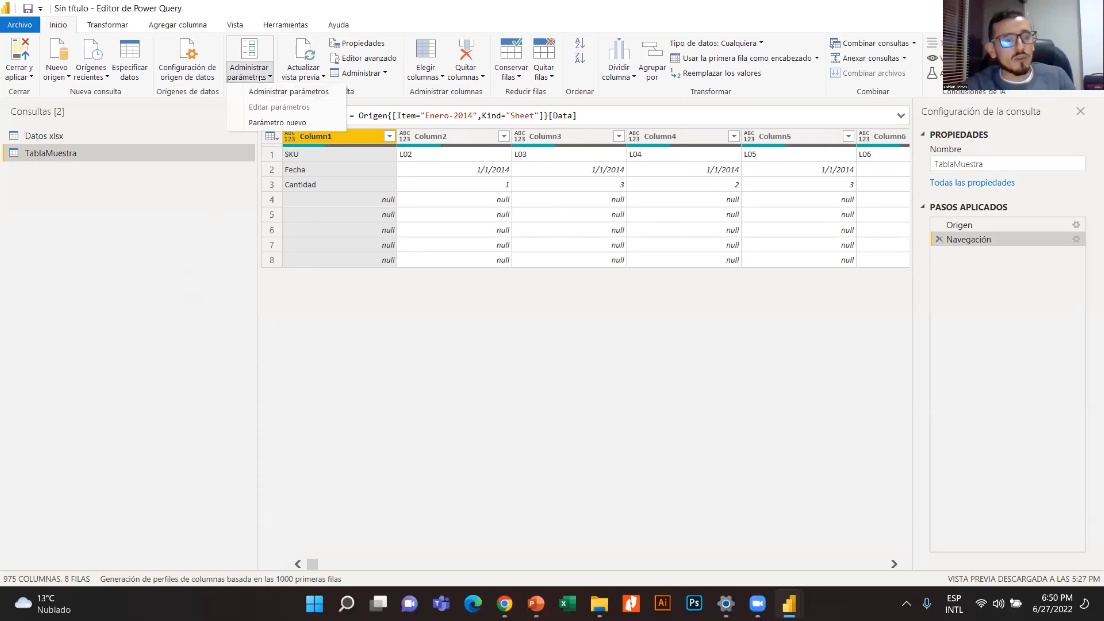
pyautogui.click(166, 255)
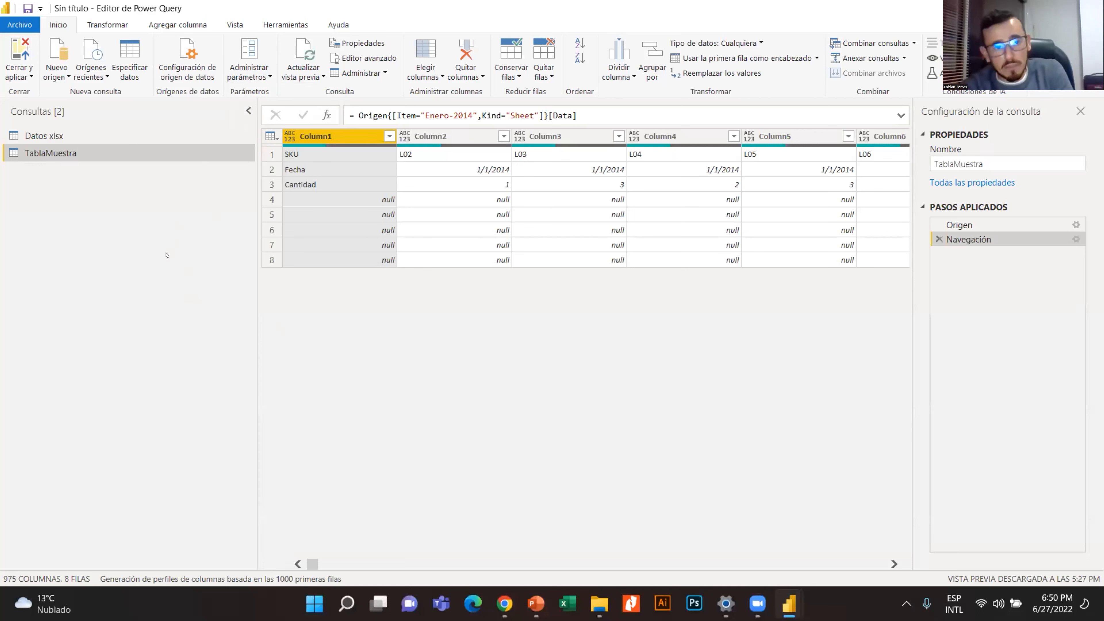
pyautogui.click(243, 77)
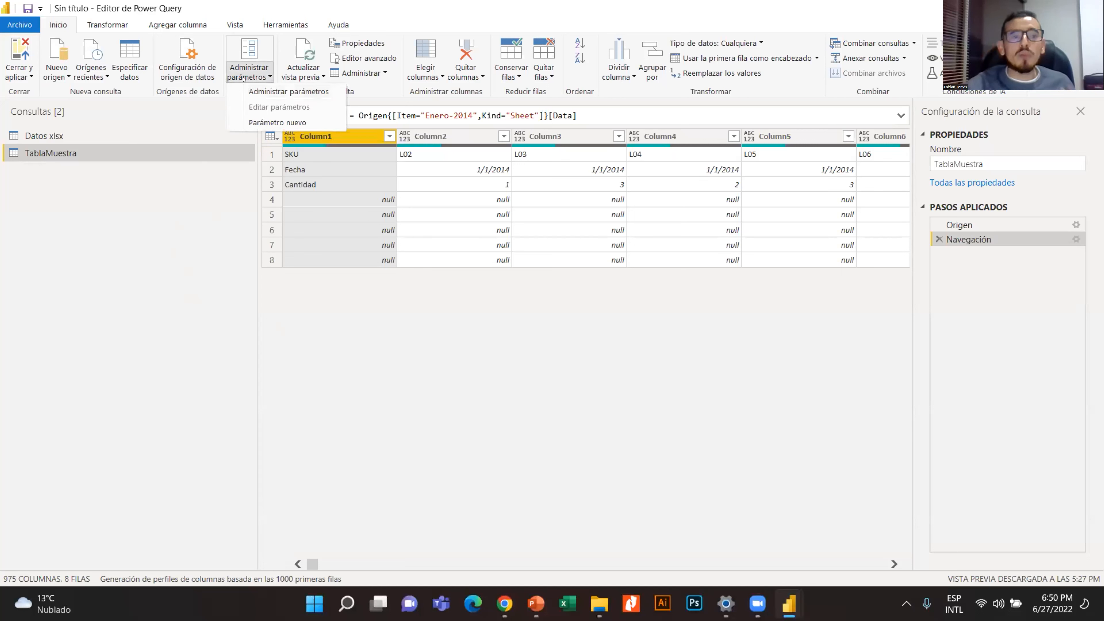
pyautogui.click(267, 123)
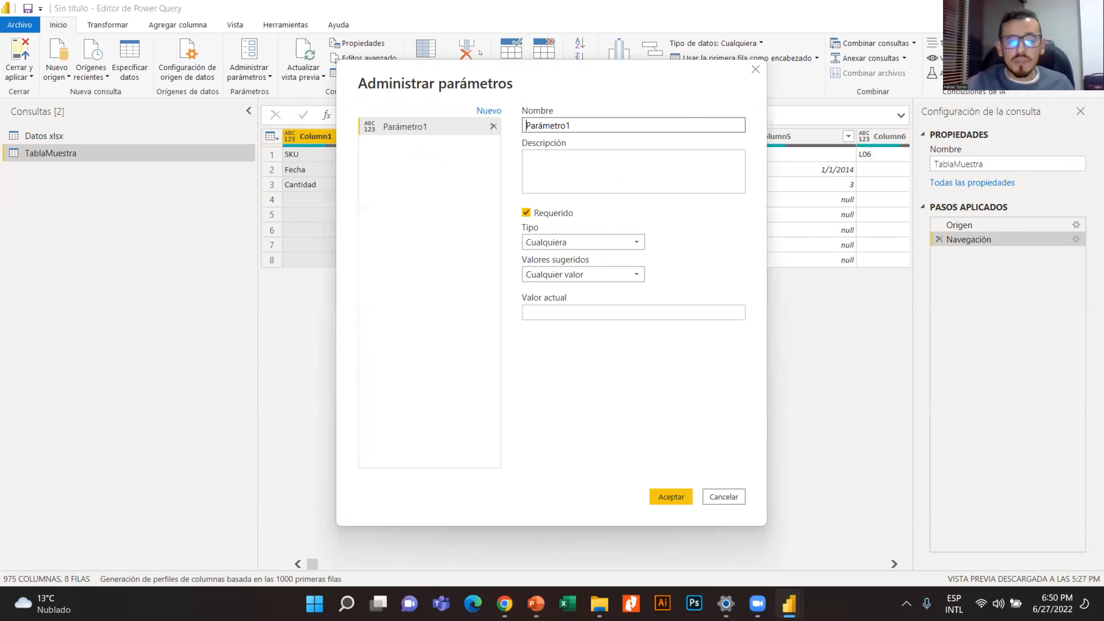
pyautogui.moveTo(444, 85); pyautogui.dragTo(242, 101)
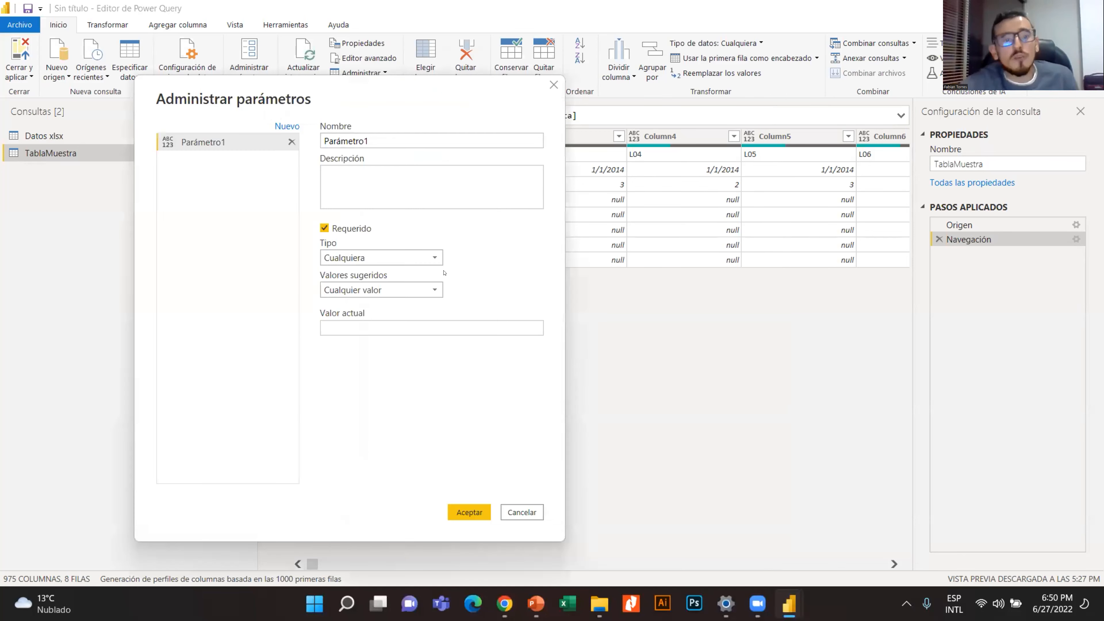
pyautogui.click(433, 261)
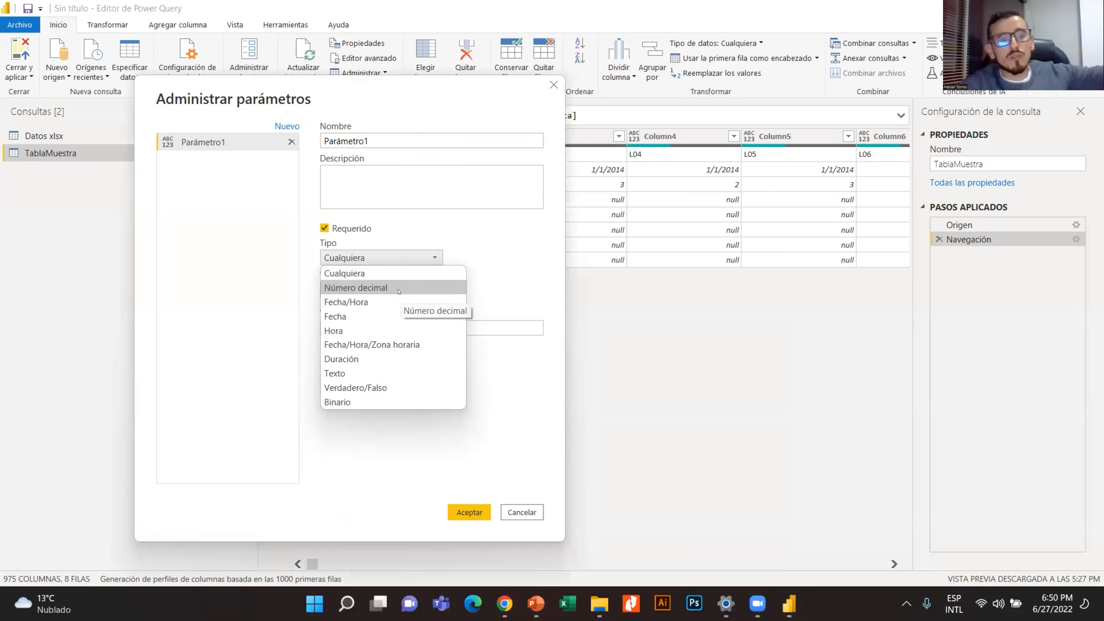
pyautogui.click(534, 517)
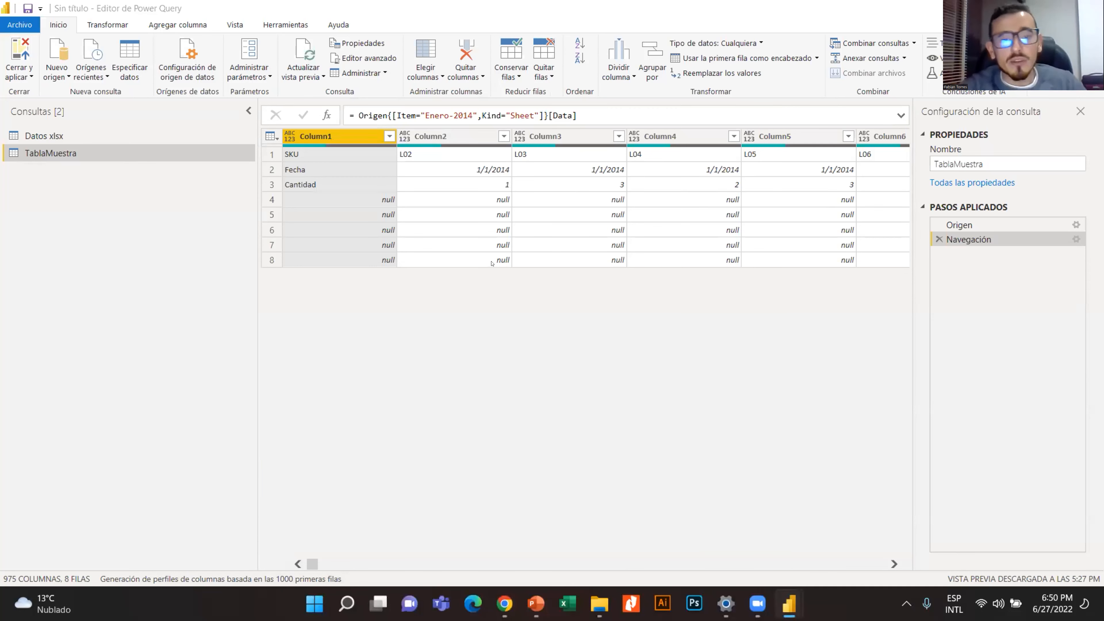
# Create a new blank query alongside Datos xlsx and TablaMuestra.
pyautogui.rightClick(131, 217)
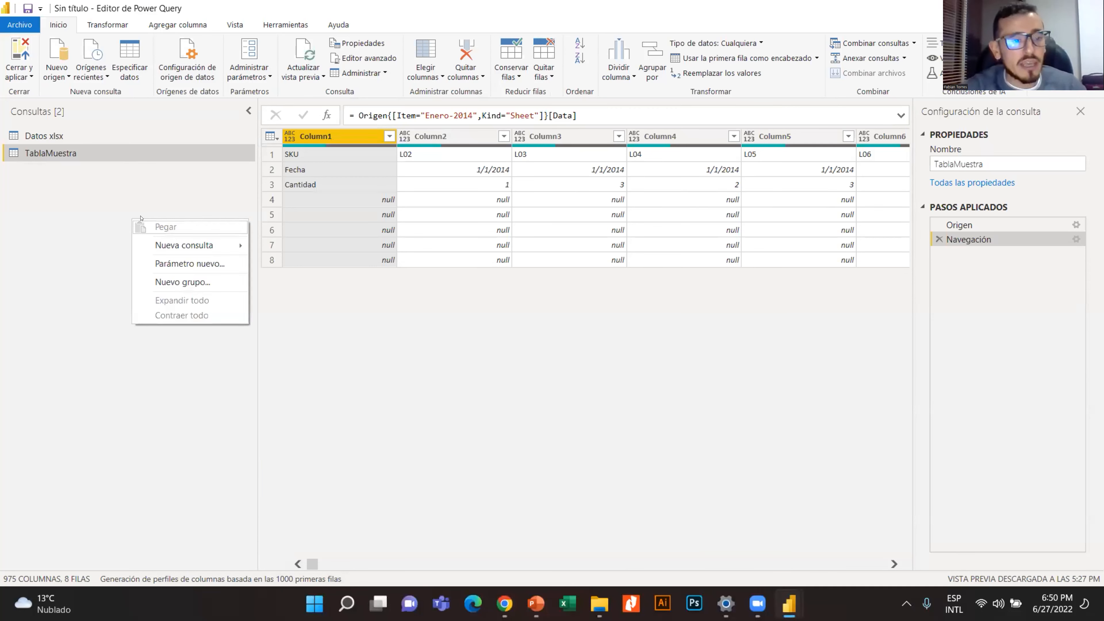
pyautogui.moveTo(194, 242)
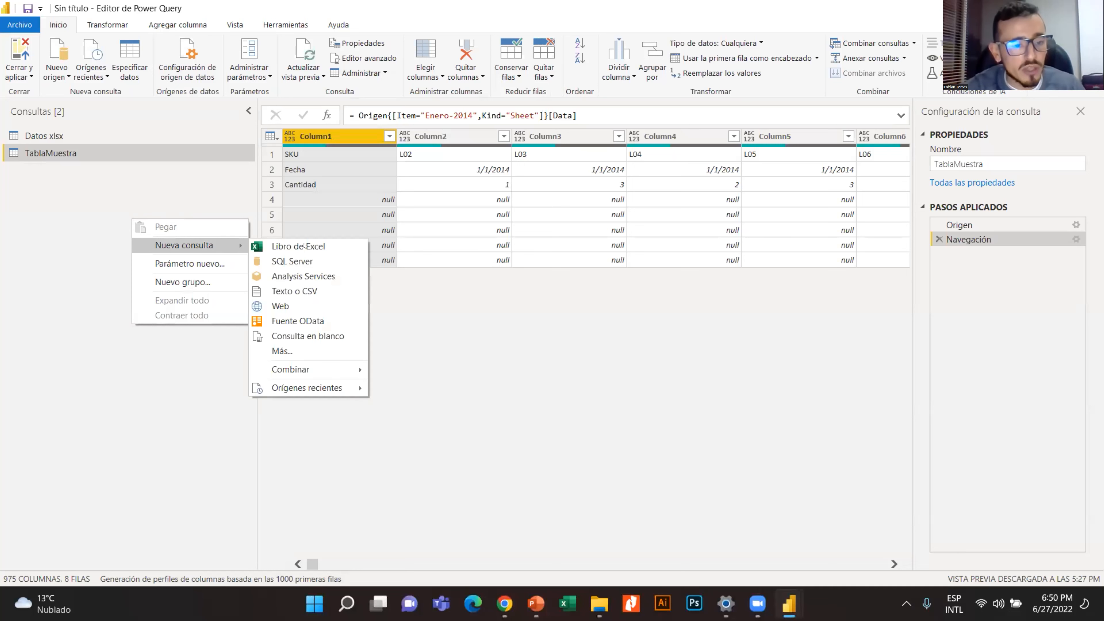
pyautogui.click(323, 336)
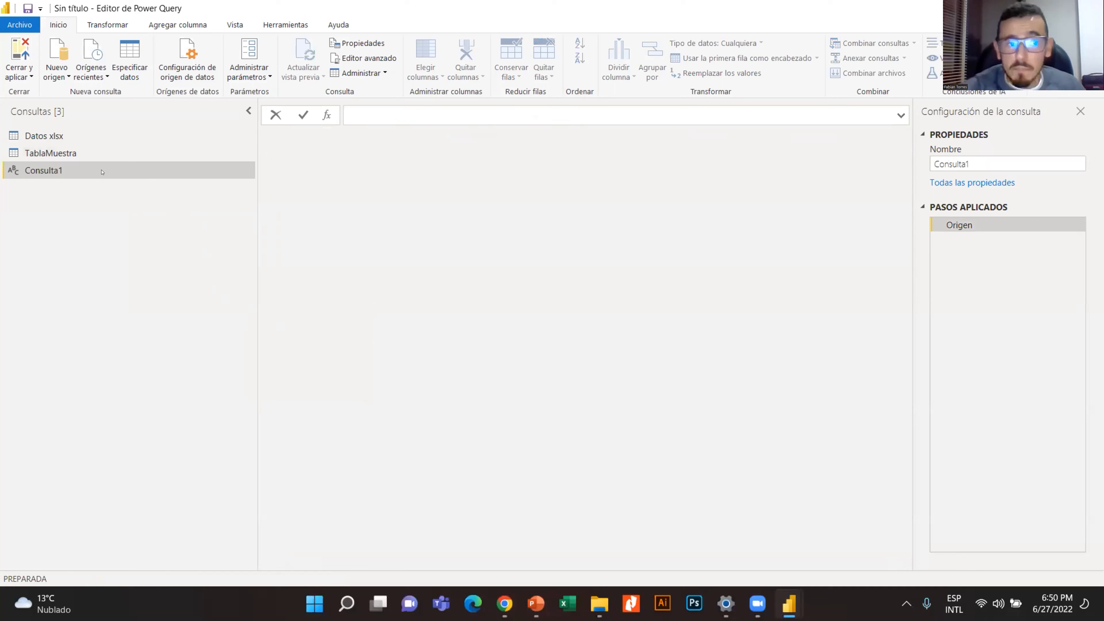
pyautogui.hotkey('ctrl', '2')
pyautogui.moveTo(79, 179); pyautogui.dragTo(160, 263)
pyautogui.moveTo(81, 174)
pyautogui.mouseDown()
pyautogui.moveTo(130, 220)
pyautogui.moveTo(71, 167)
pyautogui.mouseUp()
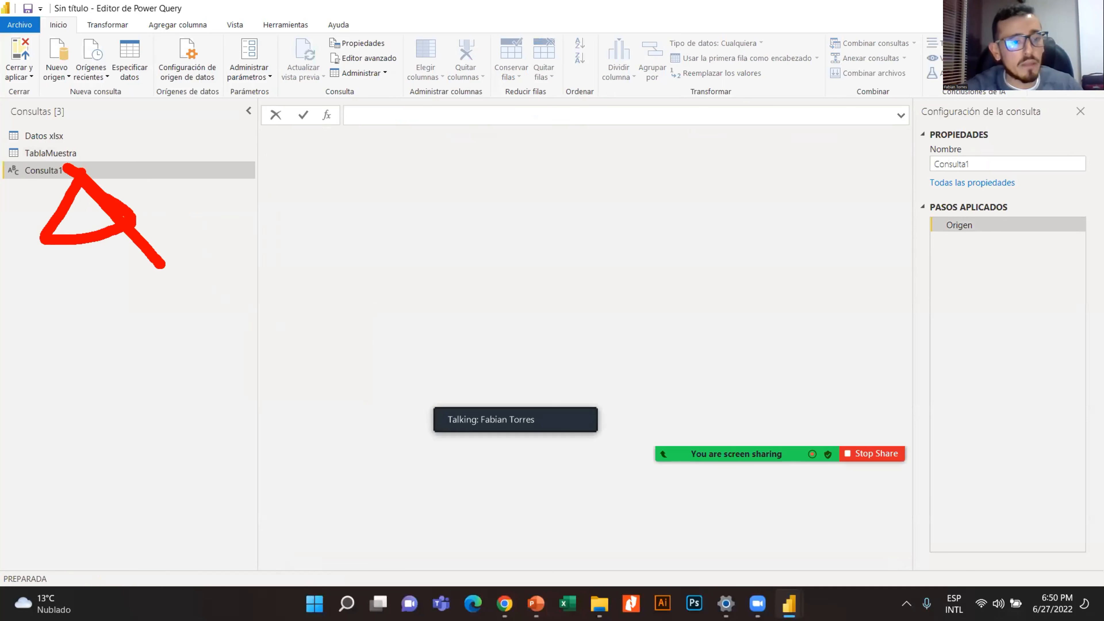
pyautogui.press('Escape')
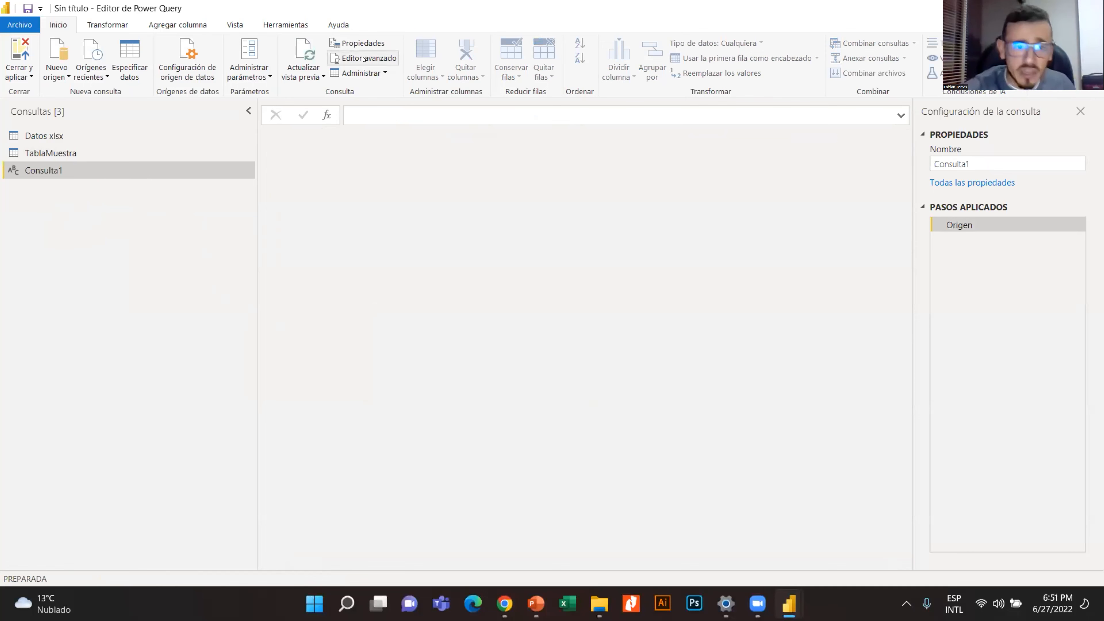
# Replace all the default code of the blank query with TablaMuestra meta [ ] in the advanced editor.
pyautogui.click(363, 59)
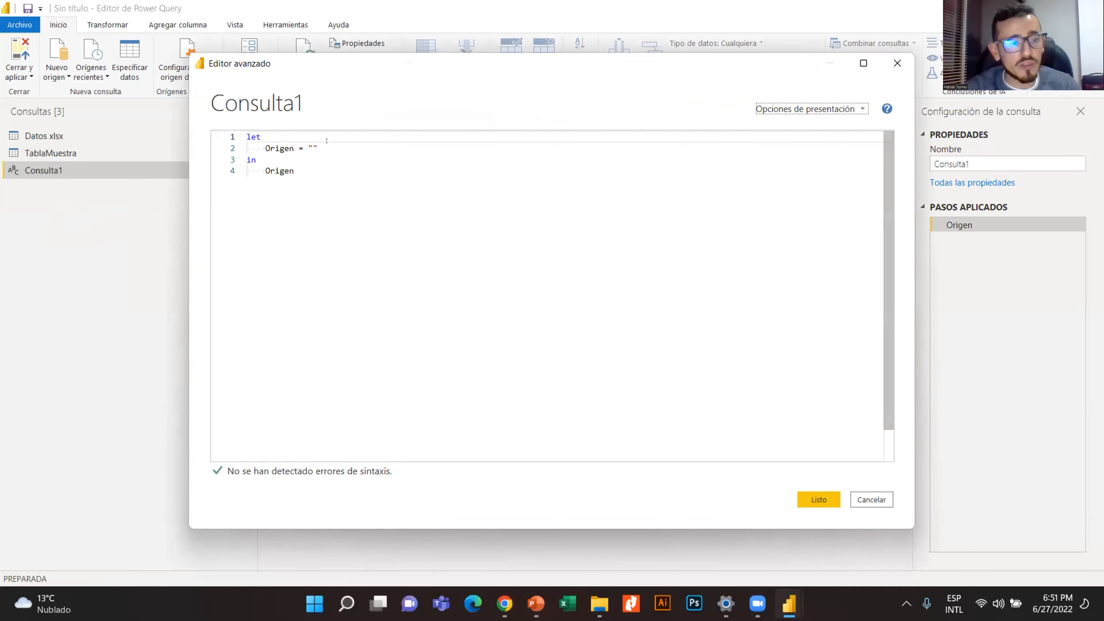
pyautogui.moveTo(294, 171); pyautogui.dragTo(185, 113)
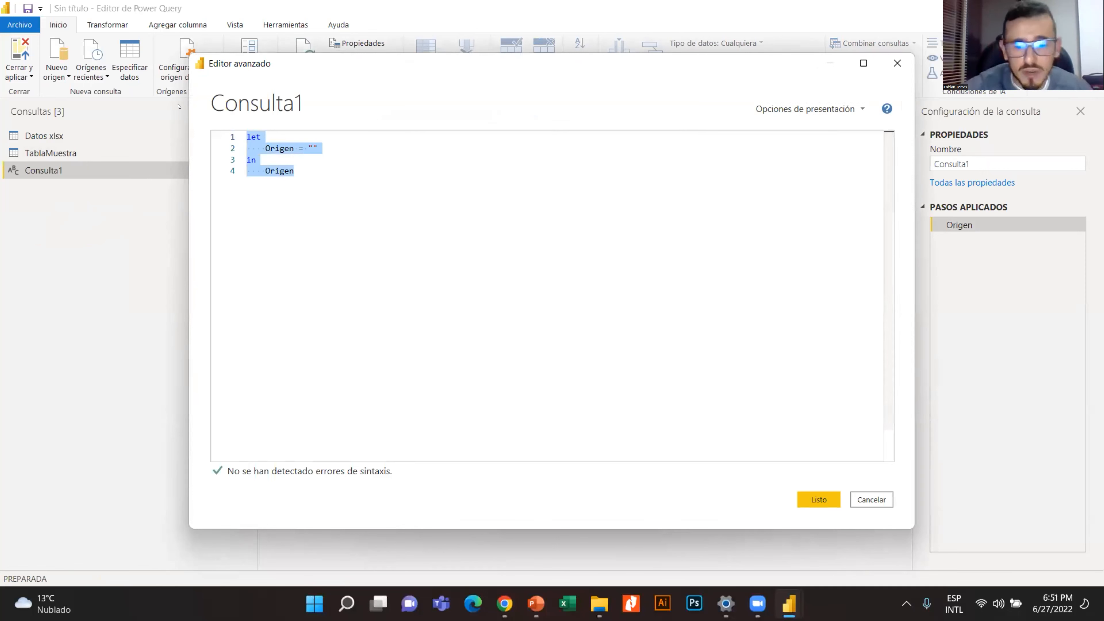
pyautogui.press('Delete')
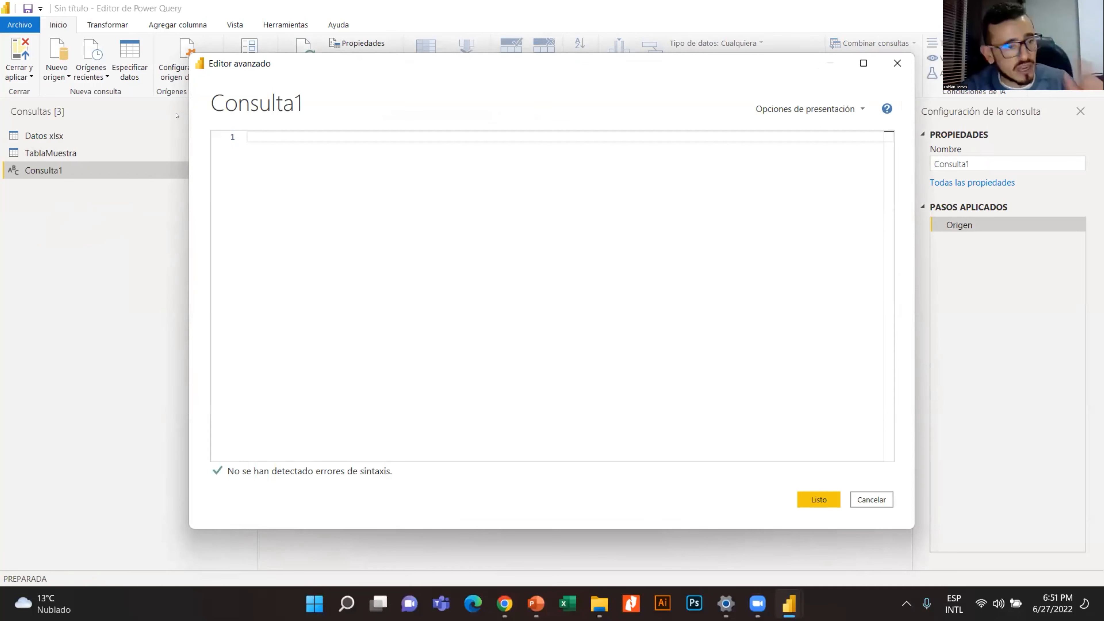
pyautogui.write('Tab')
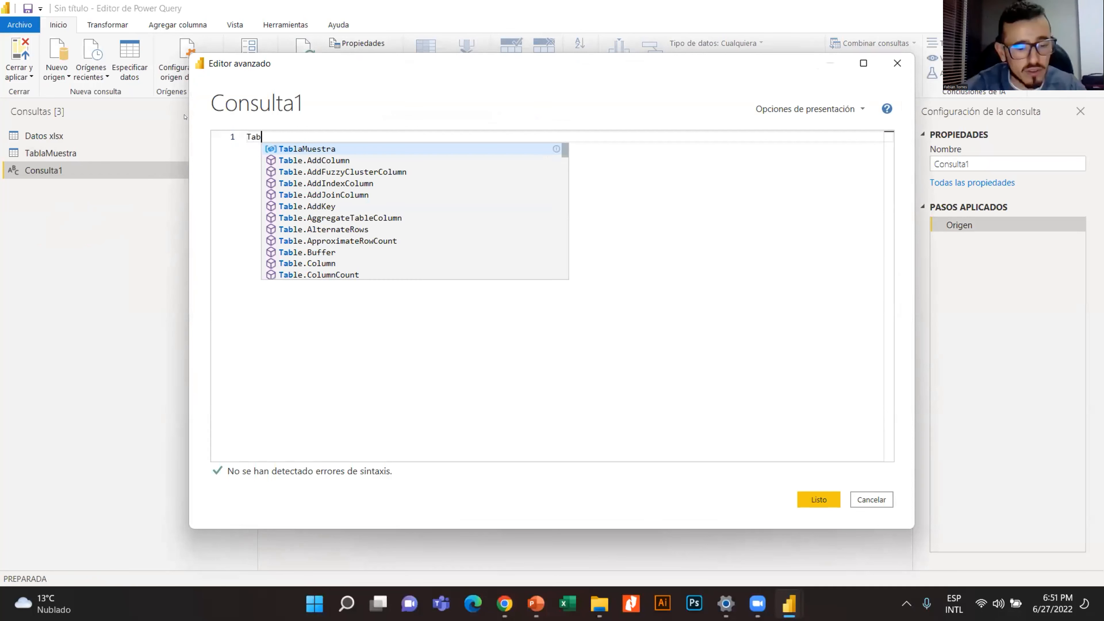
pyautogui.write('laMuestra')
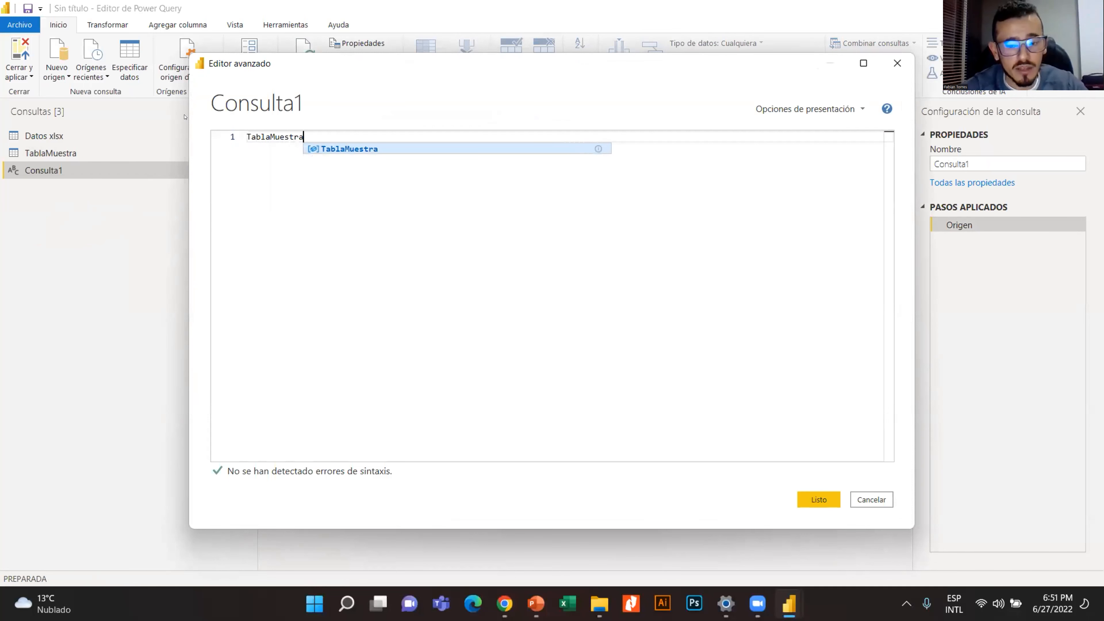
pyautogui.press('Escape')
pyautogui.write('meta []')
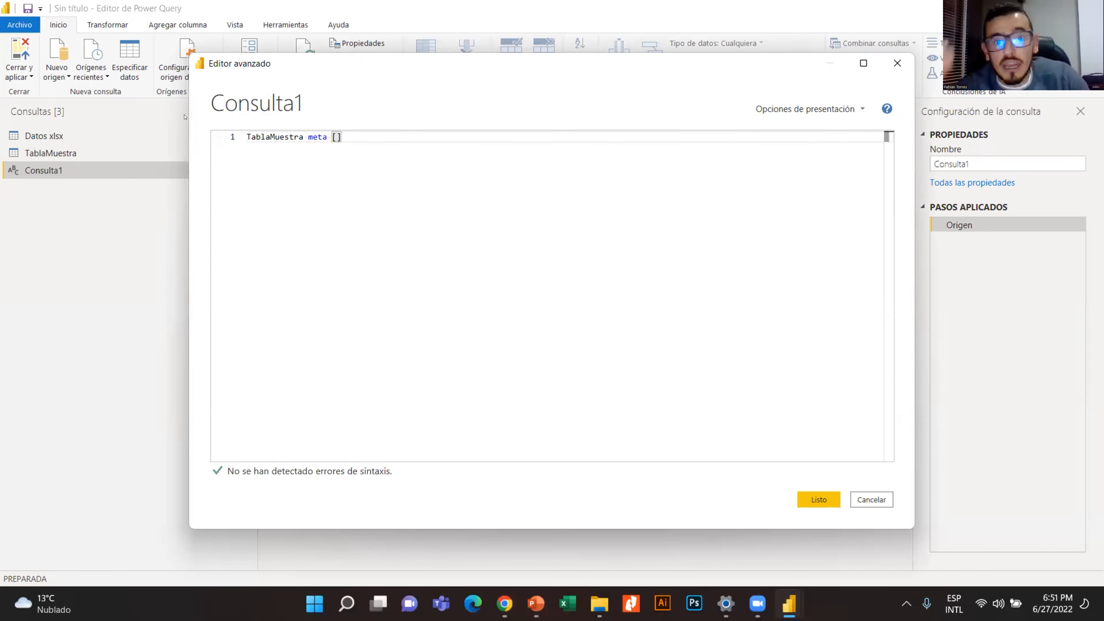
pyautogui.press('Left')
pyautogui.press('Left')
pyautogui.press('Left')
pyautogui.press('Left')
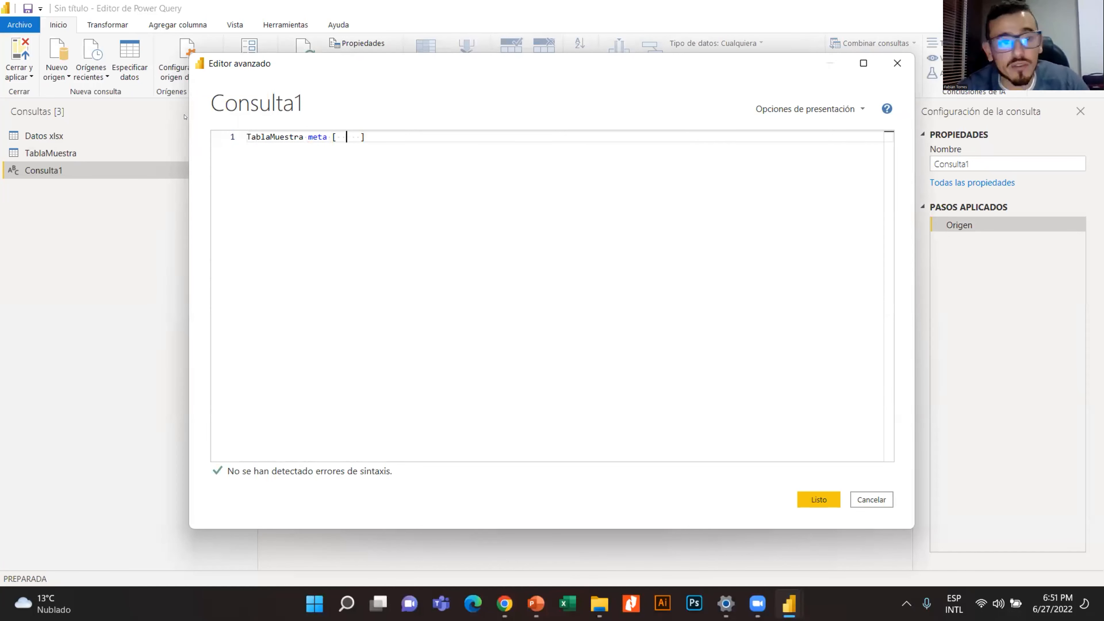
# Enter IsParameterQuery=true as the first field inside the meta brackets after TablaMuestra.
pyautogui.write('Isparam')
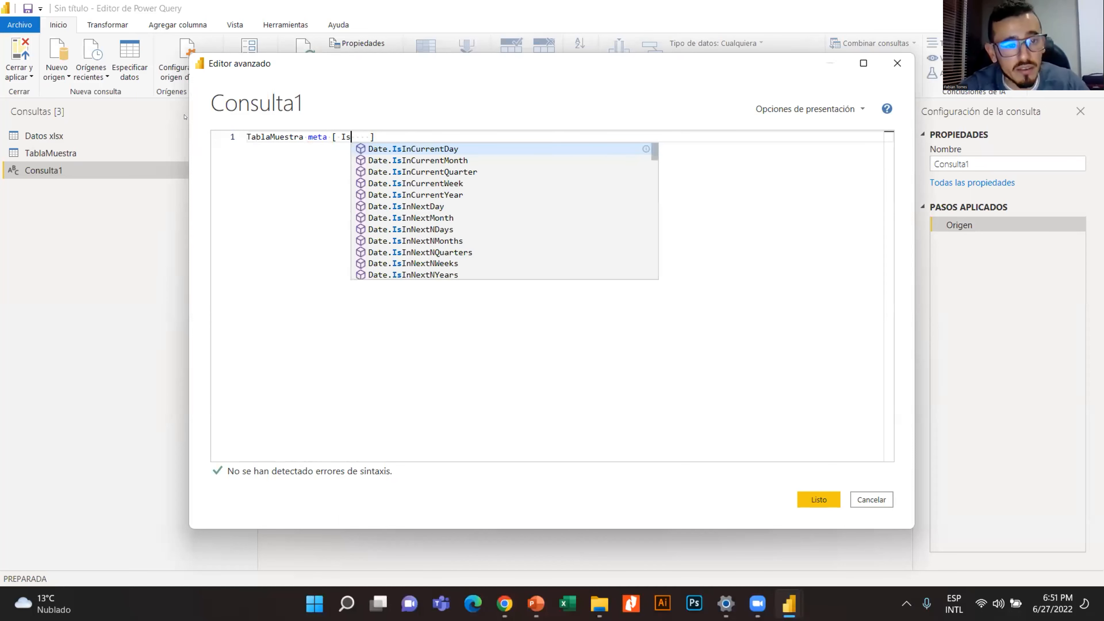
pyautogui.press('BackSpace')
pyautogui.press('BackSpace')
pyautogui.press('BackSpace')
pyautogui.press('BackSpace')
pyautogui.press('BackSpace')
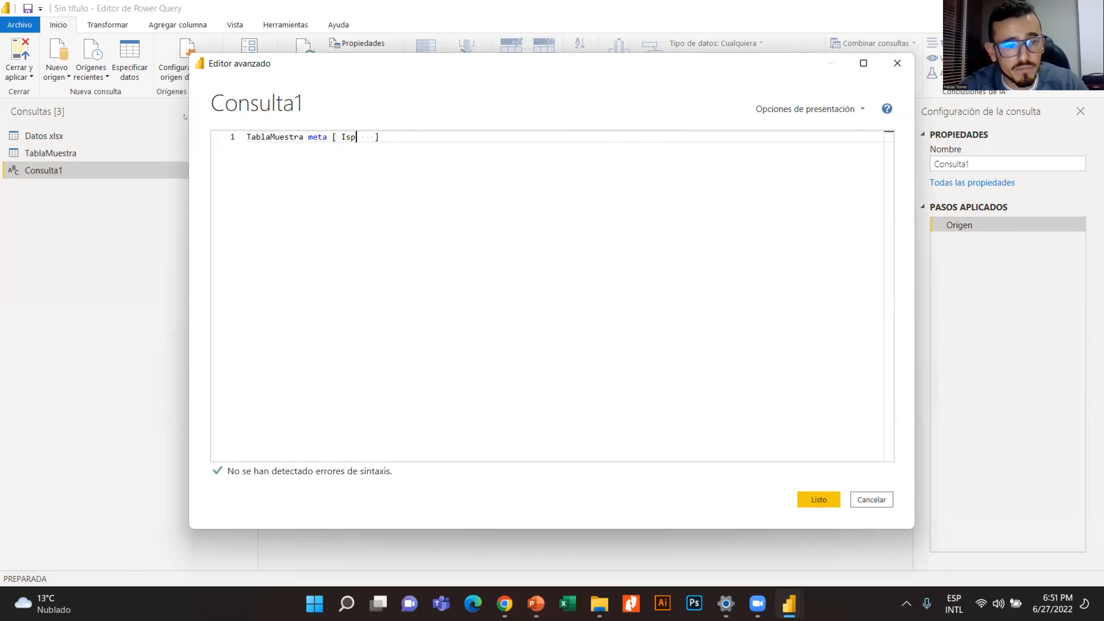
pyautogui.write('Paramet')
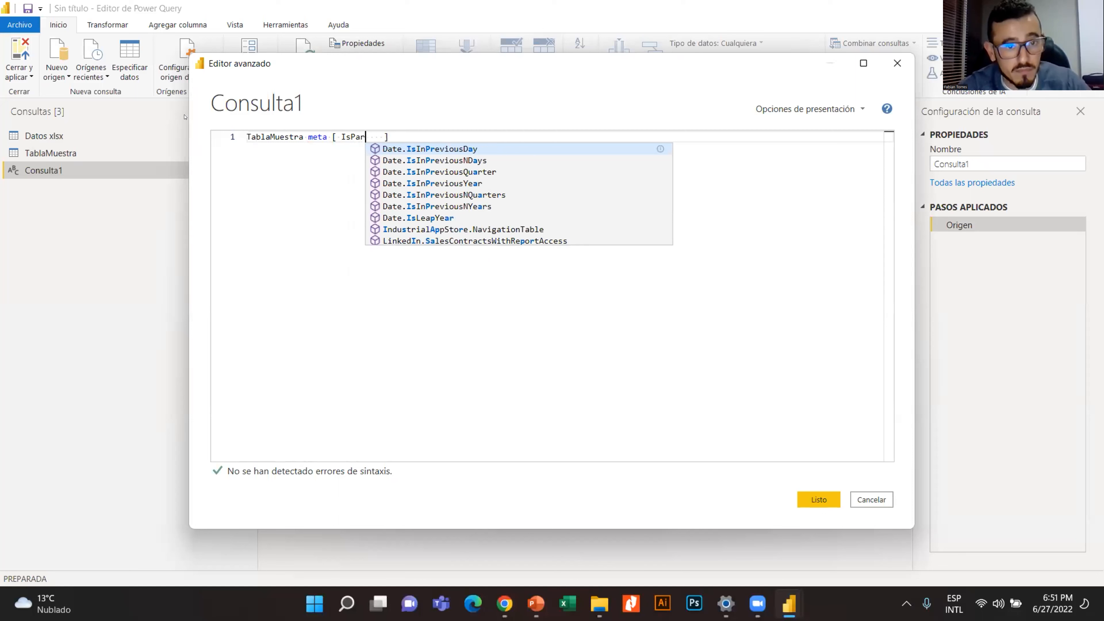
pyautogui.write('er')
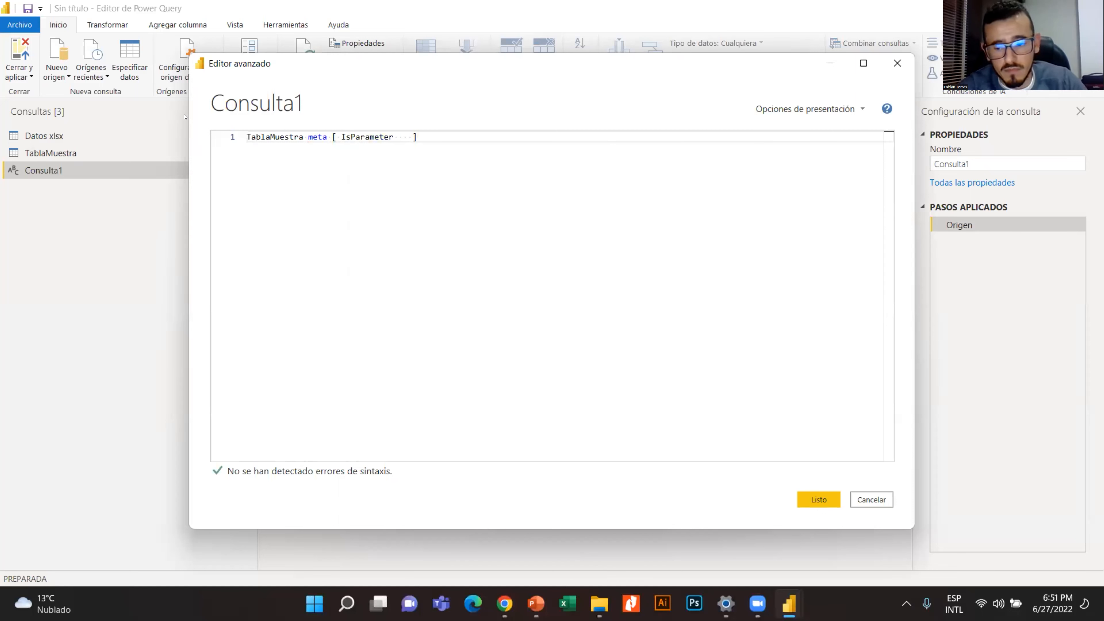
pyautogui.write('Query')
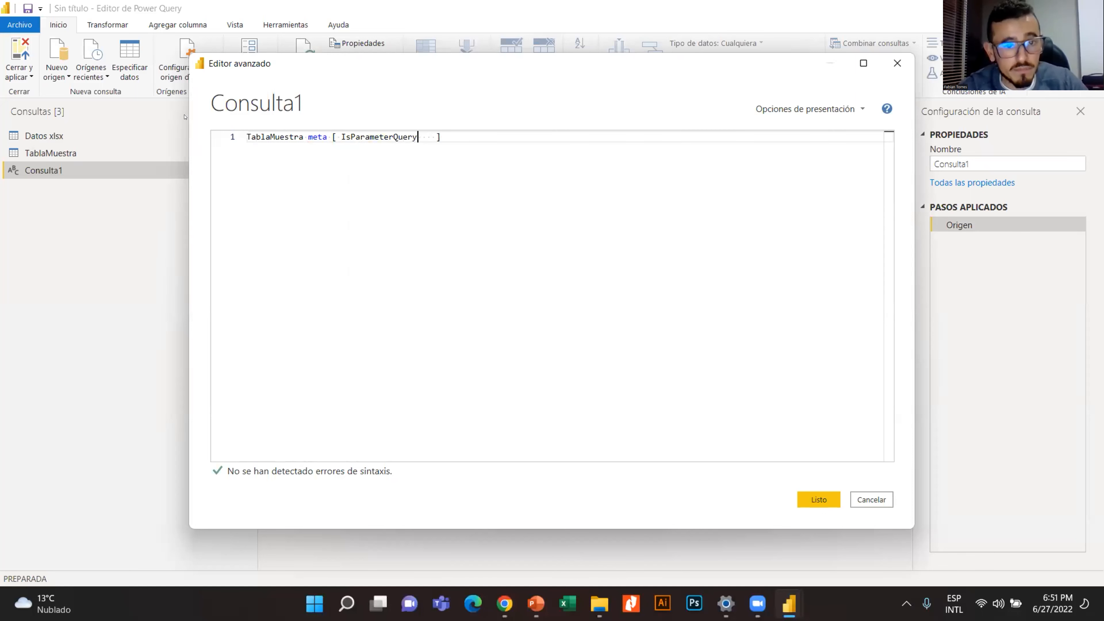
pyautogui.write('=true, IS')
# Add IsParameterRequired=false as the second field of the meta record.
pyautogui.press('BackSpace')
pyautogui.write('s')
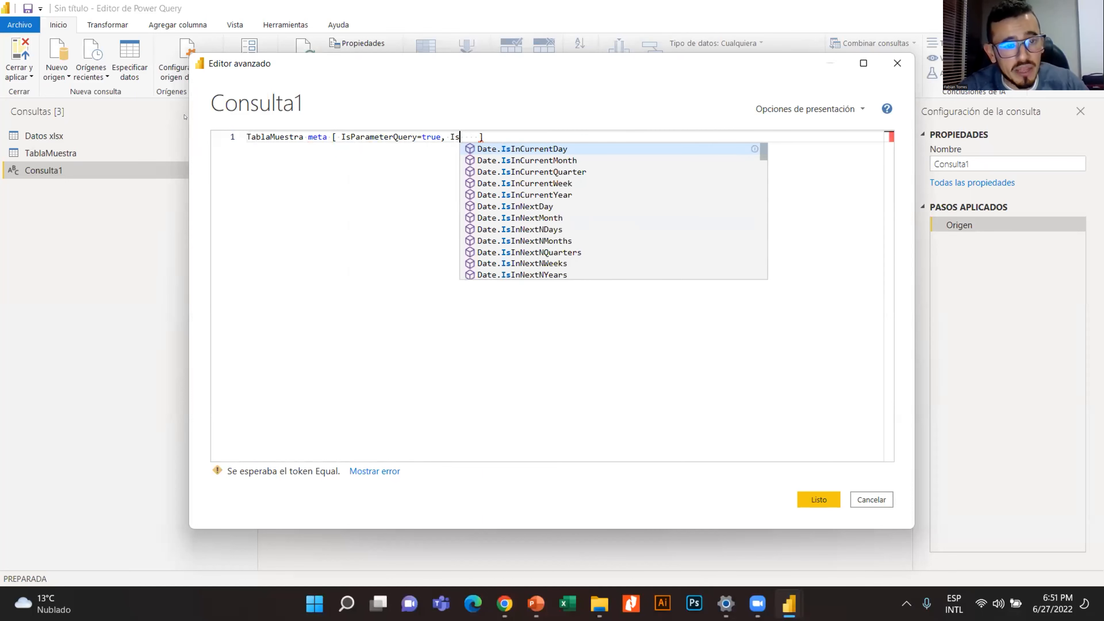
pyautogui.write('ParameterRe')
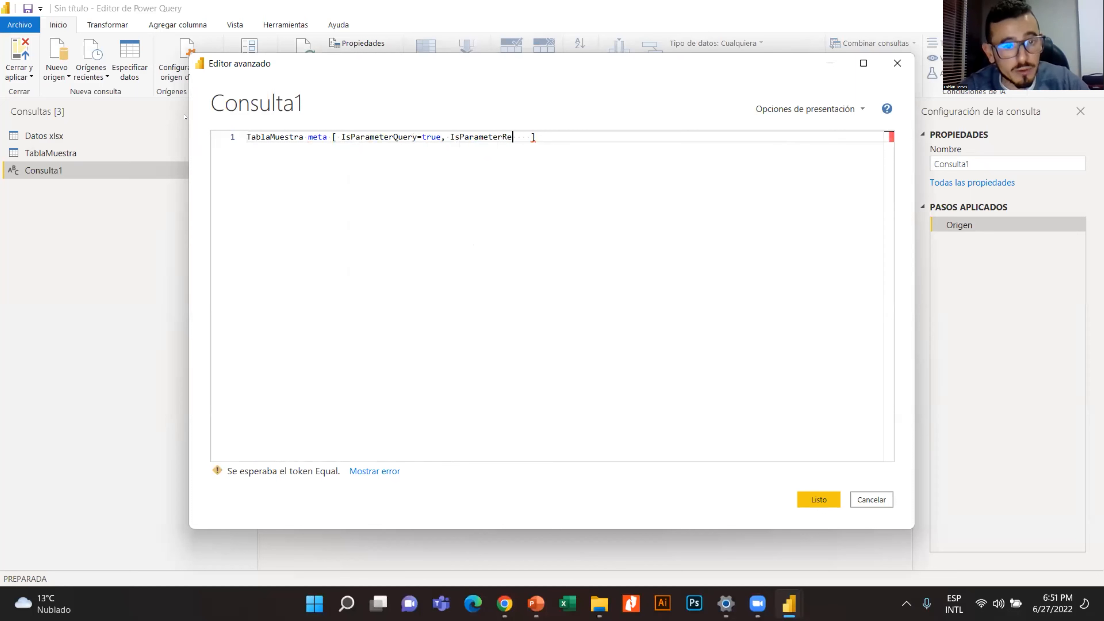
pyautogui.write('quired')
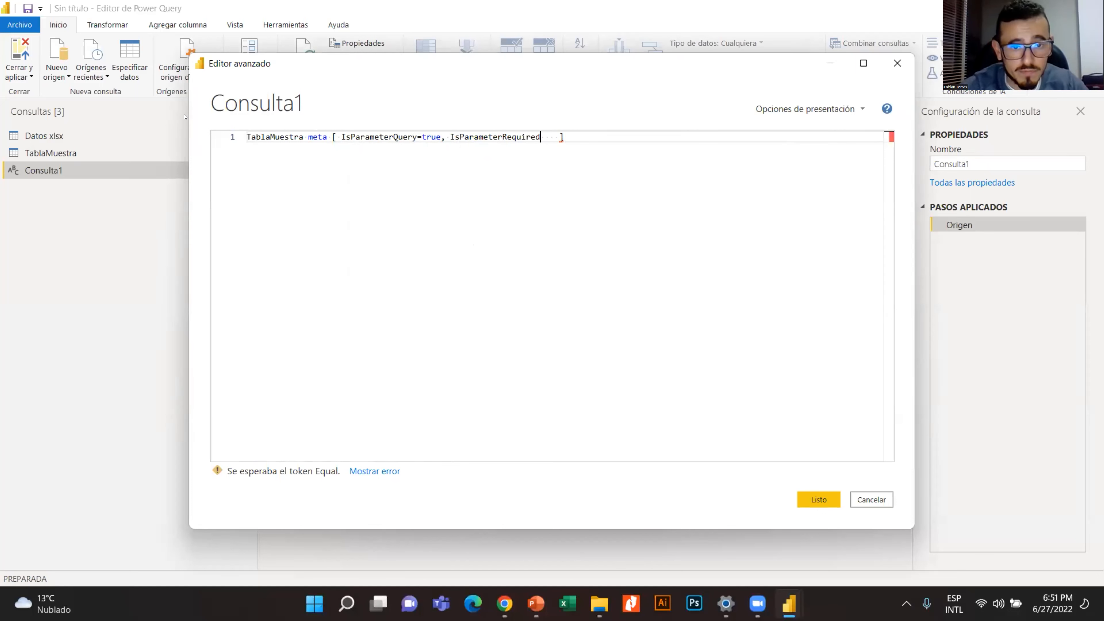
pyautogui.write('=')
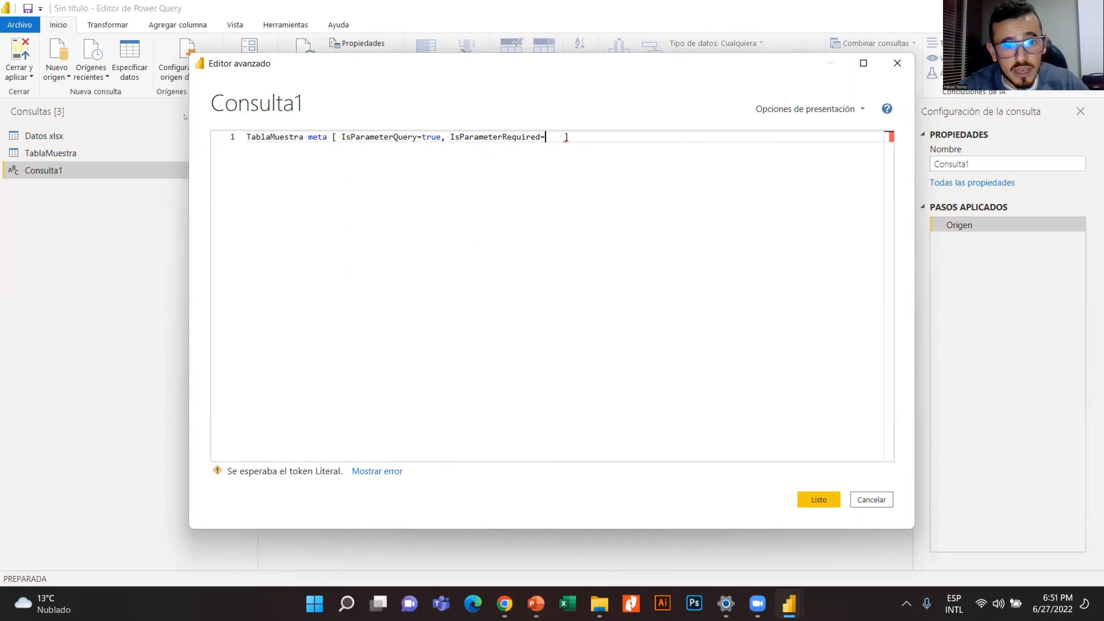
pyautogui.write('f')
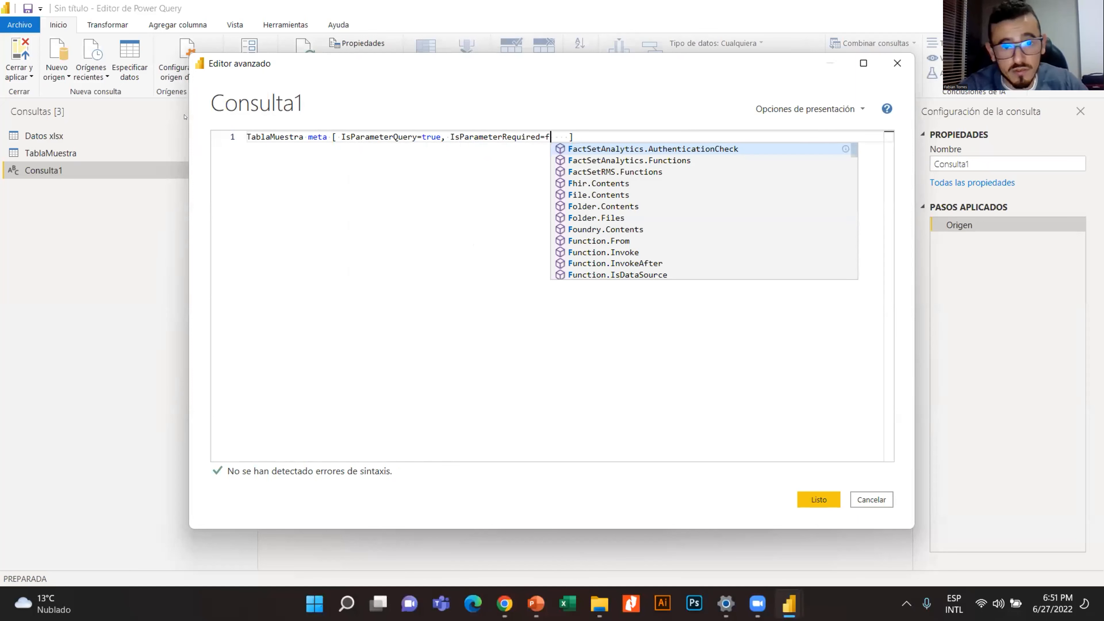
pyautogui.write('alse')
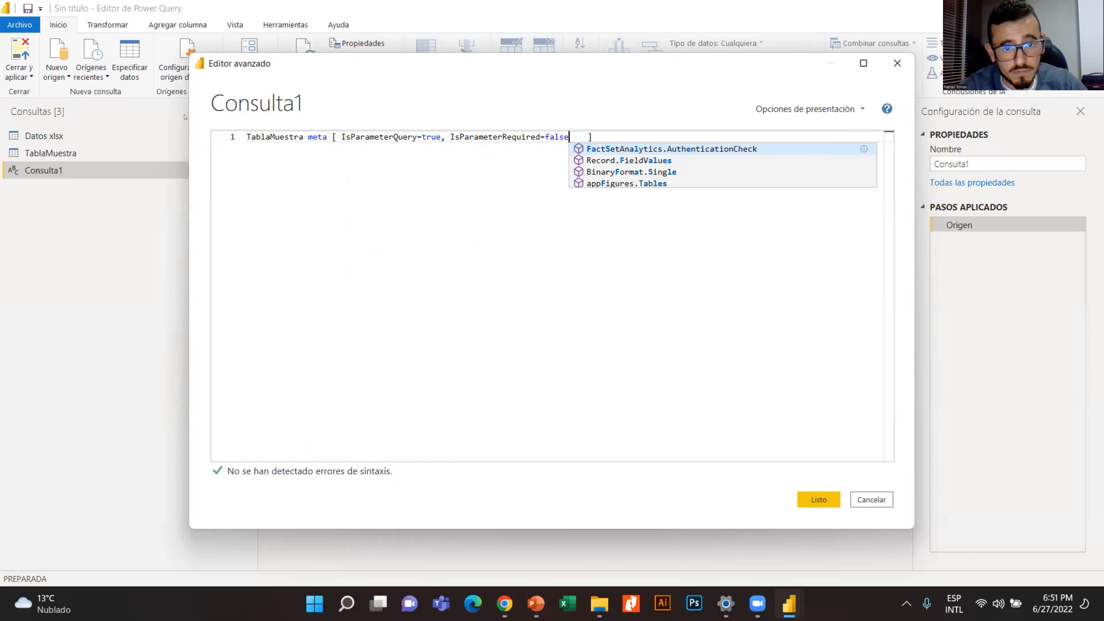
# Remove the surplus spaces before the closing bracket and apply the parameter code to the query.
pyautogui.press('End')
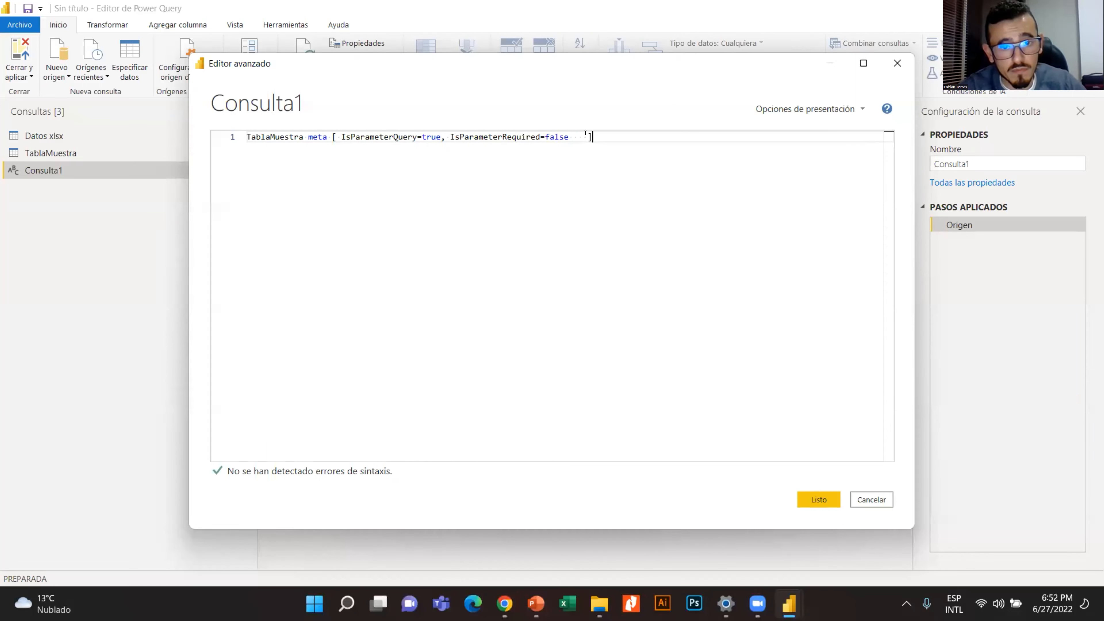
pyautogui.press('Left')
pyautogui.press('BackSpace')
pyautogui.press('BackSpace')
pyautogui.press('BackSpace')
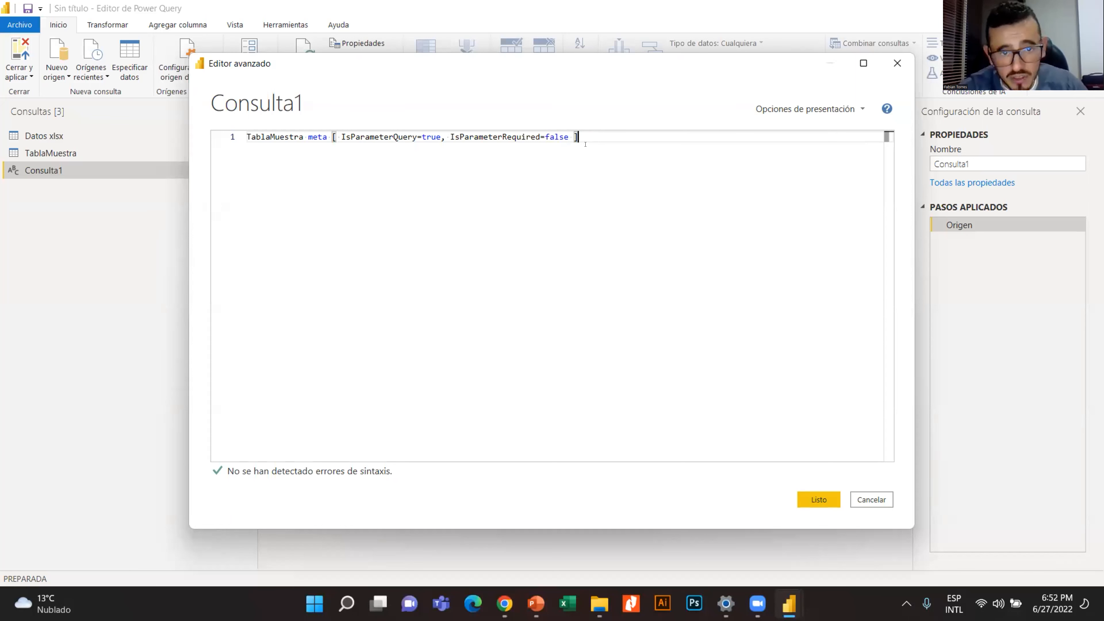
pyautogui.moveTo(585, 144); pyautogui.dragTo(308, 134)
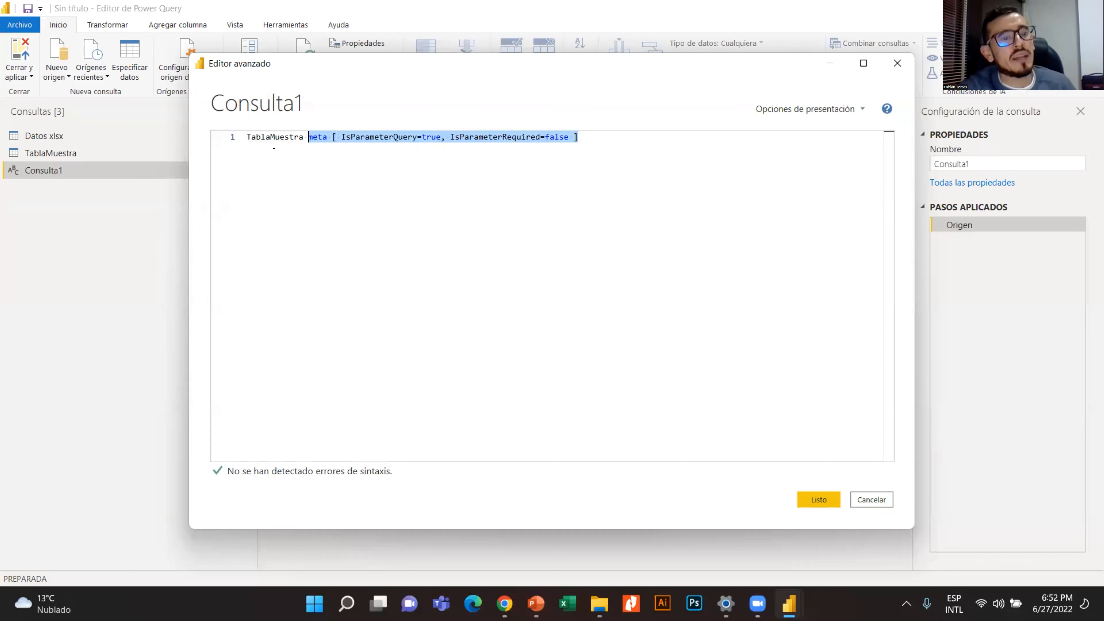
pyautogui.moveTo(303, 138); pyautogui.dragTo(246, 133)
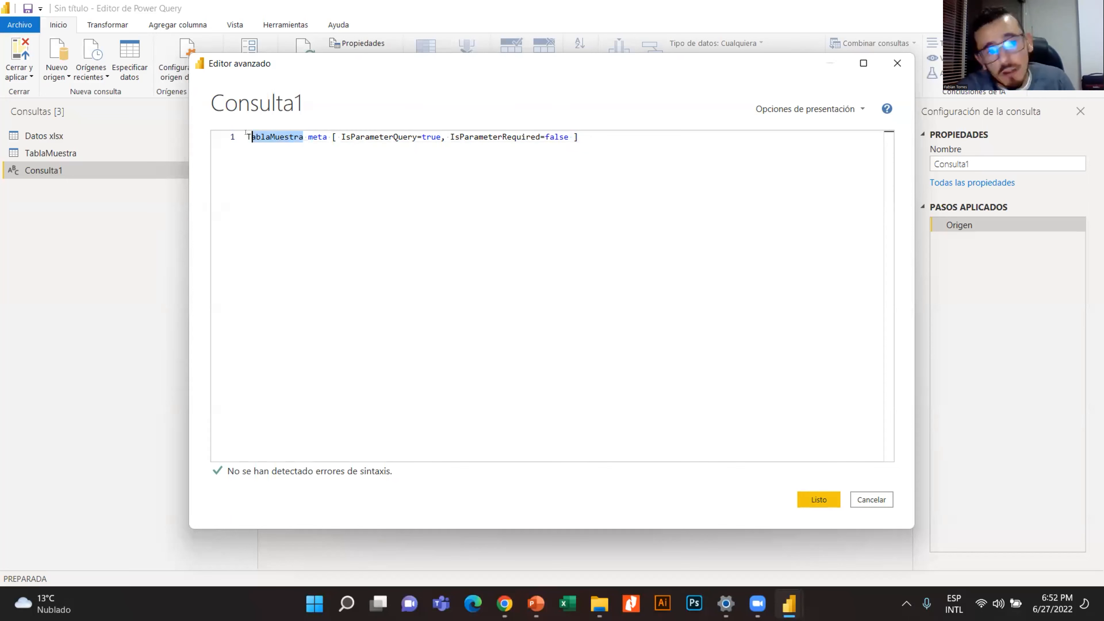
pyautogui.click(814, 500)
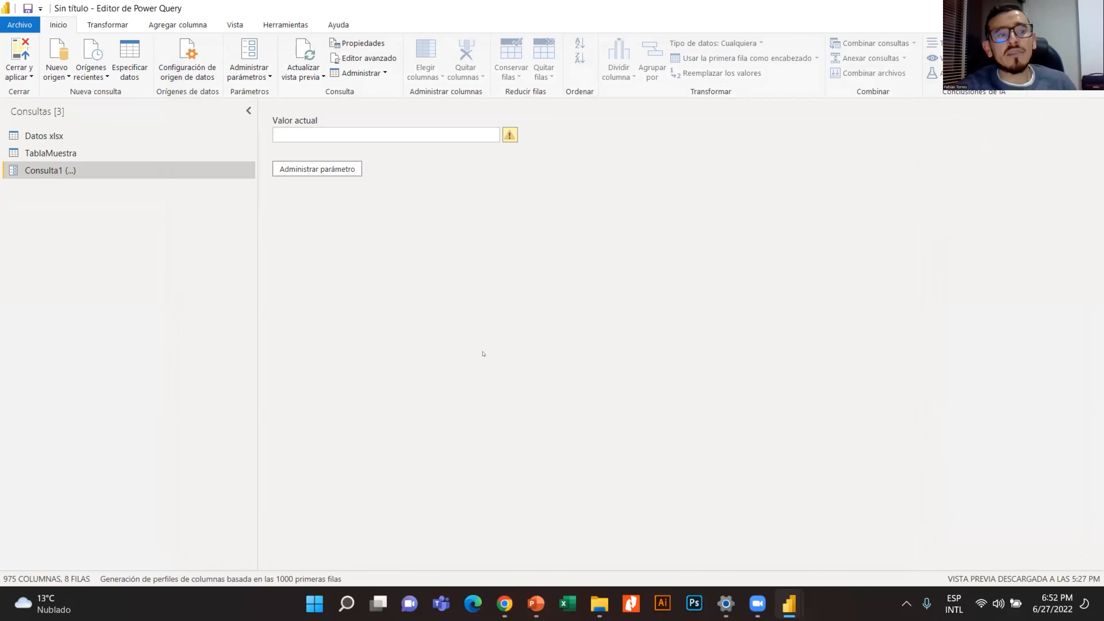
# Rename the new parameter query Consulta1 as Muestra.
pyautogui.doubleClick(56, 170)
pyautogui.write('Muestr')
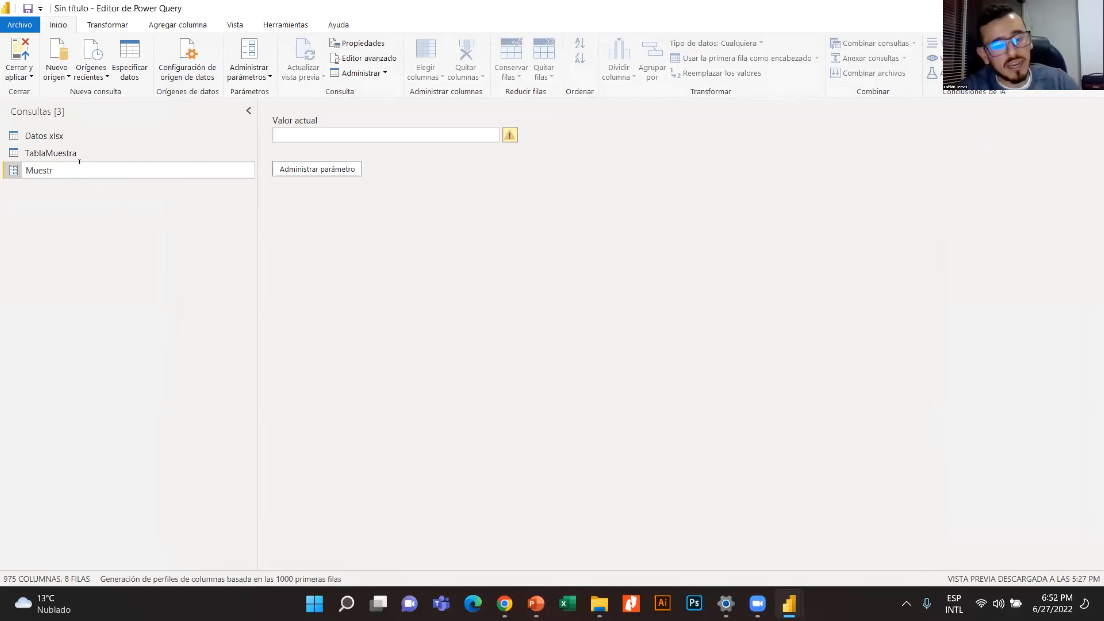
pyautogui.write('a')
pyautogui.press('Return')
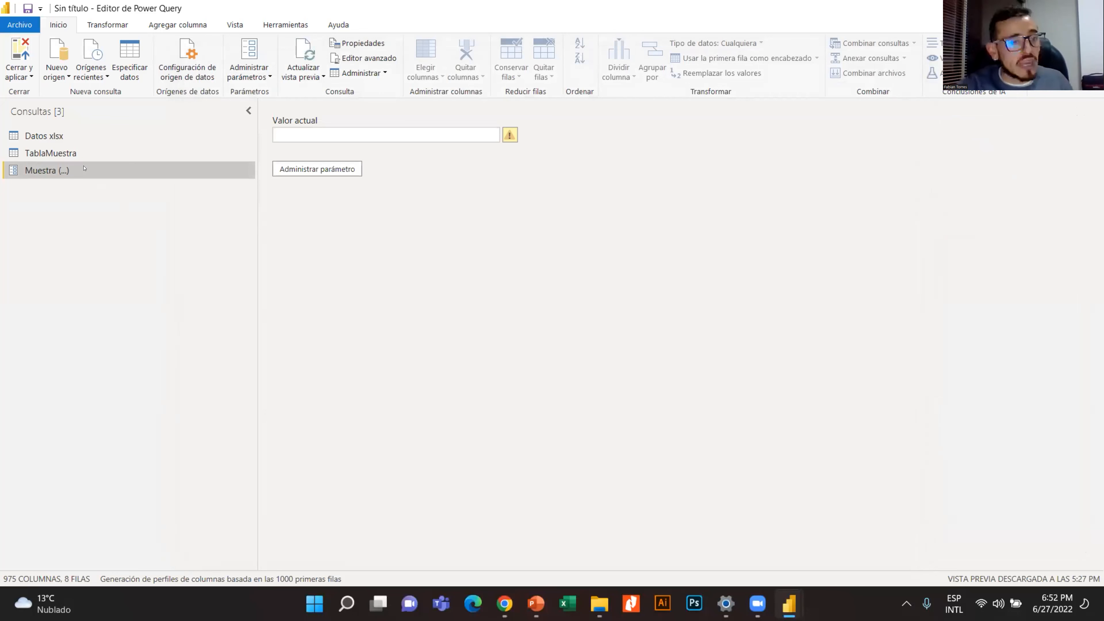
# Create another blank query below the Muestra parameter.
pyautogui.rightClick(85, 205)
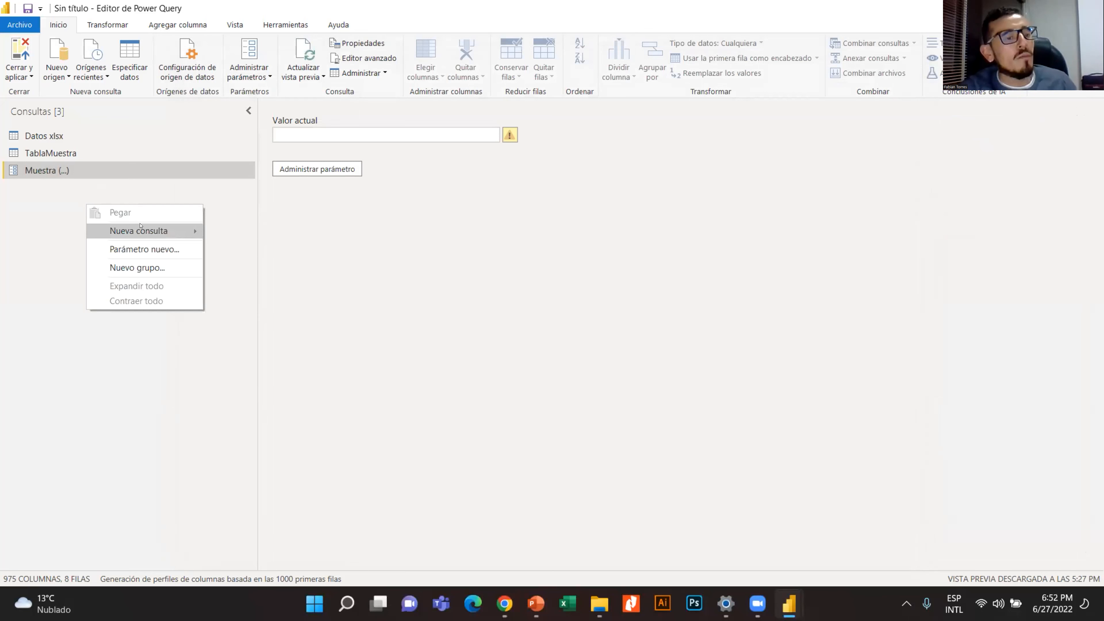
pyautogui.moveTo(141, 226)
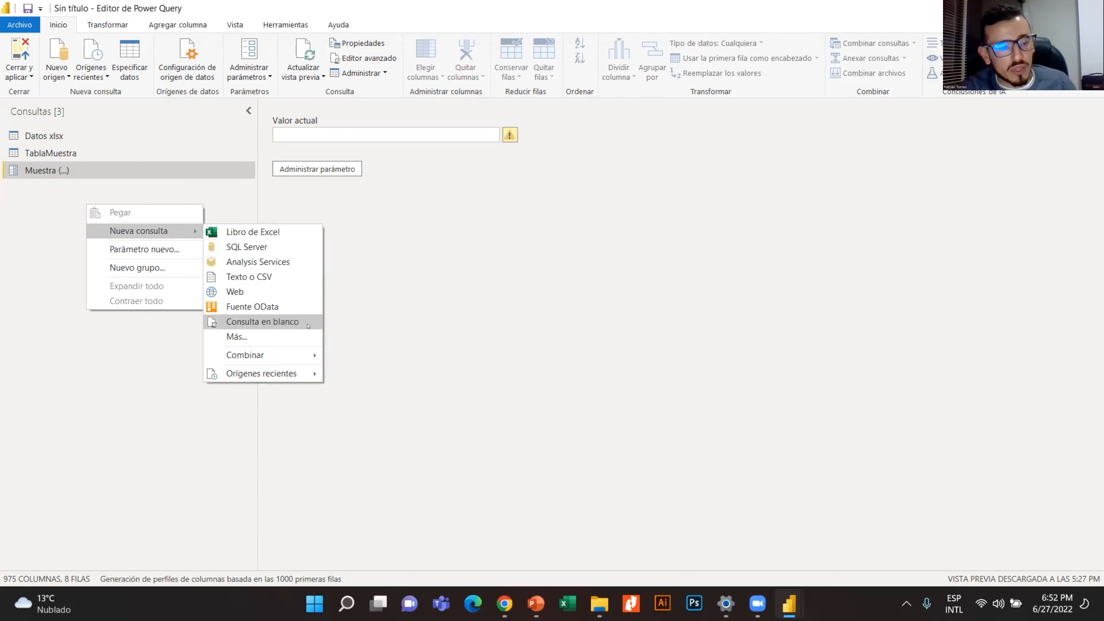
pyautogui.click(244, 322)
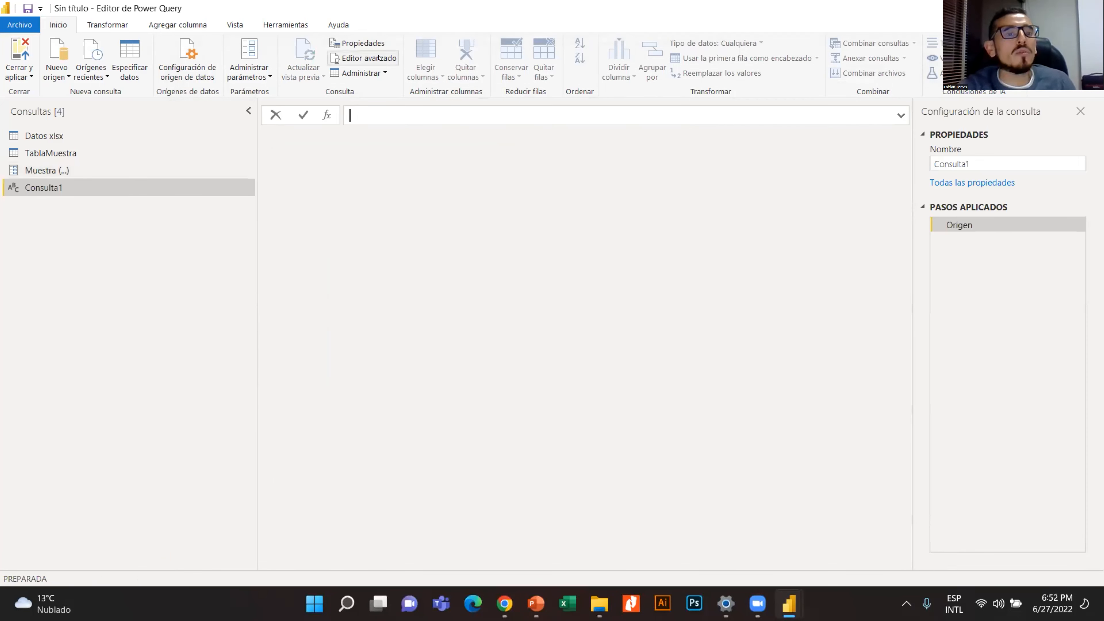
pyautogui.moveTo(104, 168)
pyautogui.mouseDown()
pyautogui.moveTo(154, 184)
pyautogui.moveTo(127, 191)
pyautogui.mouseUp()
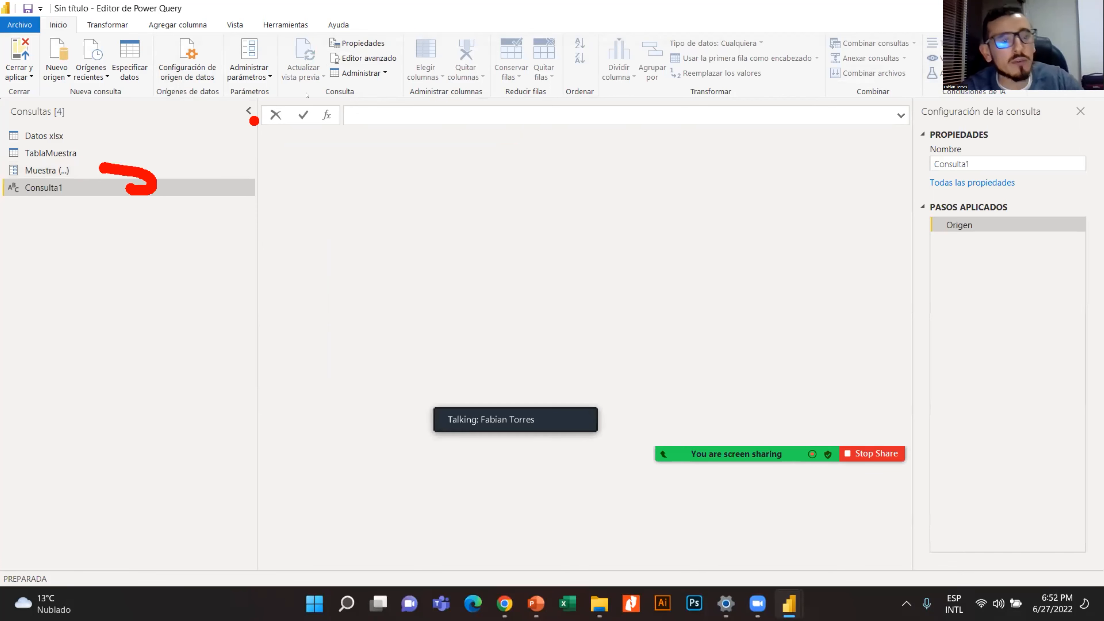
# Set the new query's Origen step to the Muestra parameter in the advanced editor and apply the code.
pyautogui.click(363, 58)
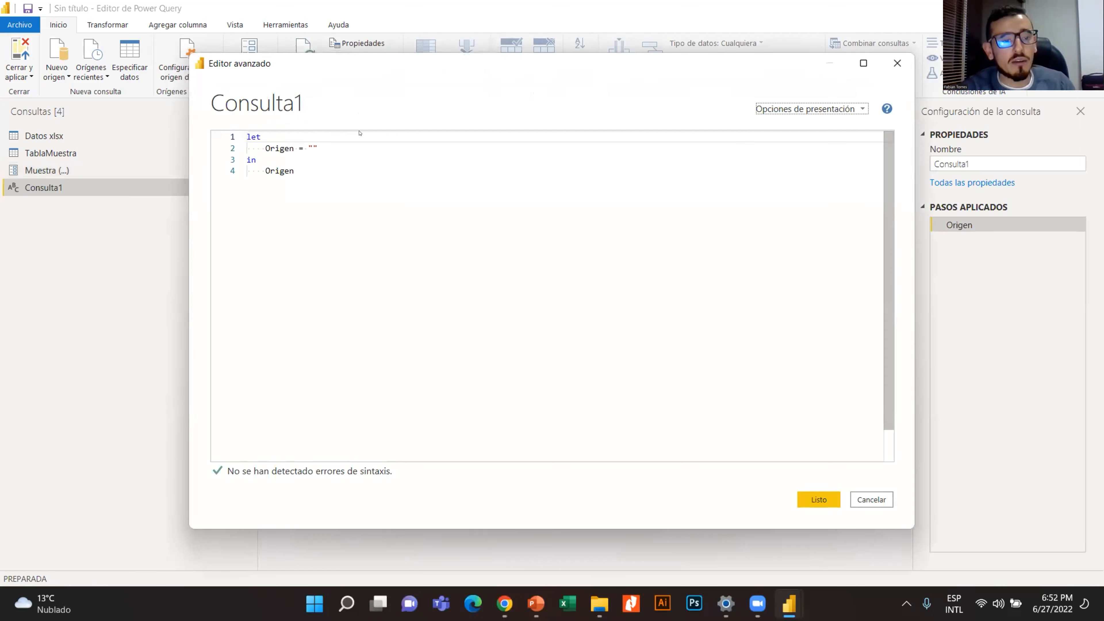
pyautogui.click(343, 144)
pyautogui.press('BackSpace')
pyautogui.press('BackSpace')
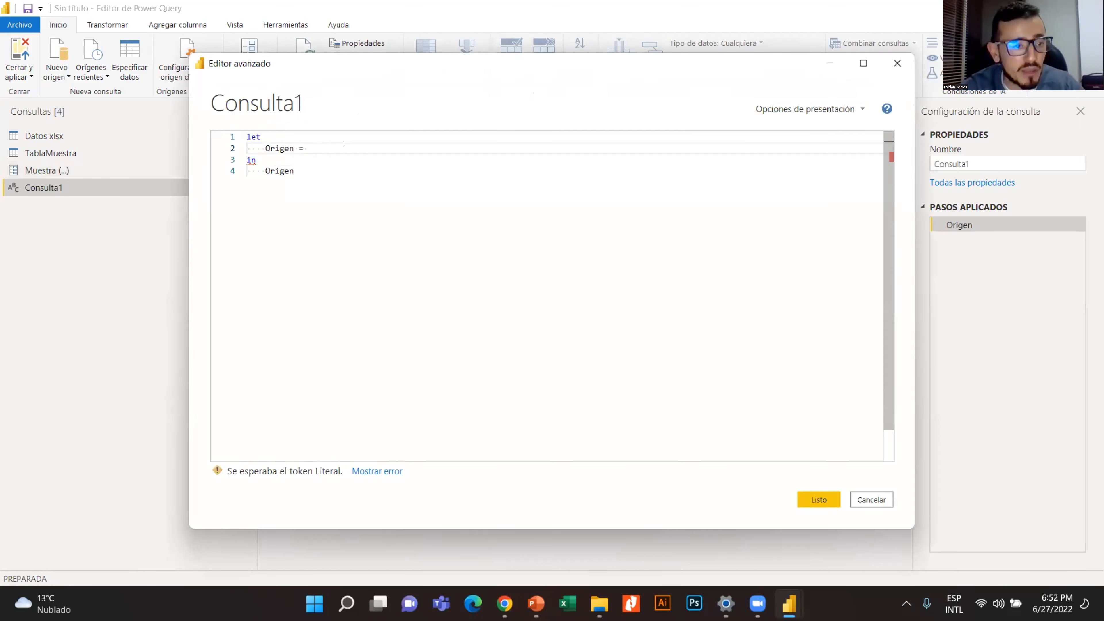
pyautogui.write('Muestra')
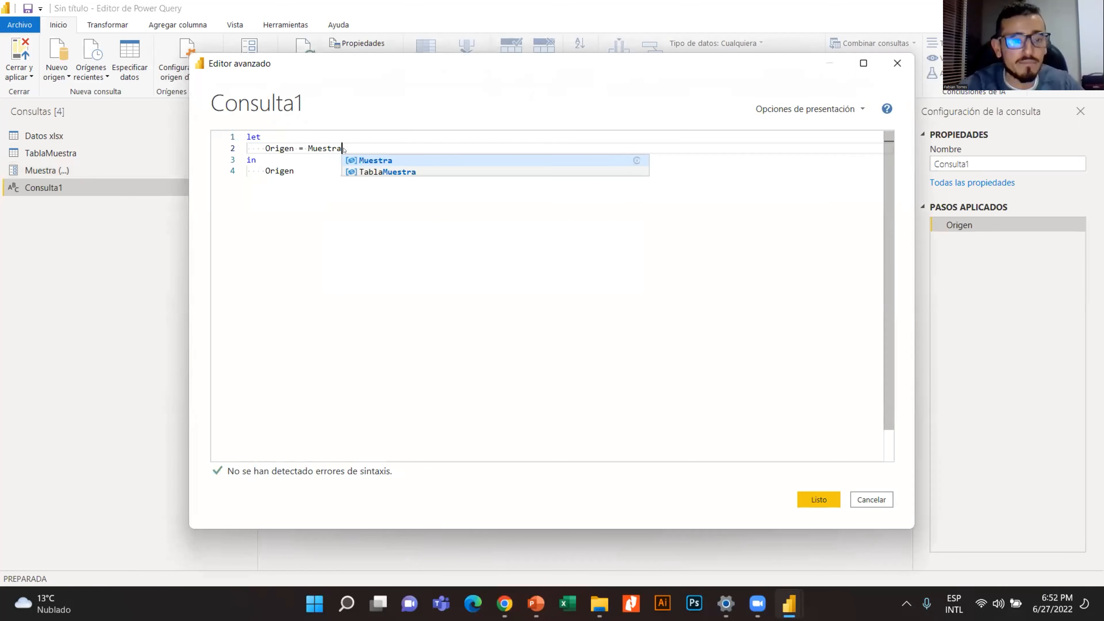
pyautogui.click(363, 161)
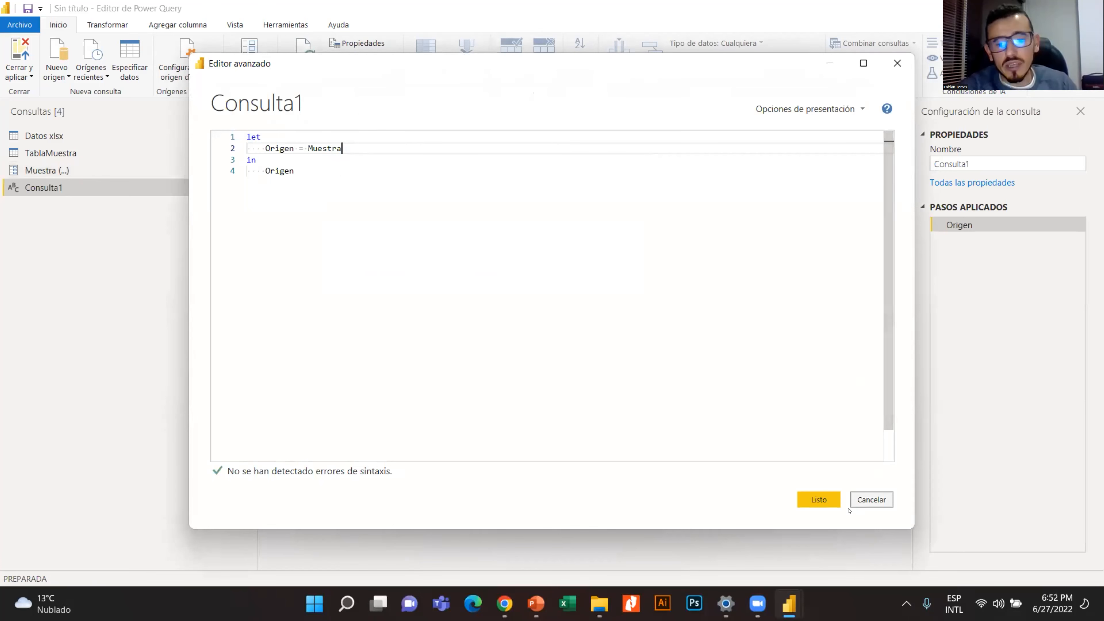
pyautogui.click(813, 500)
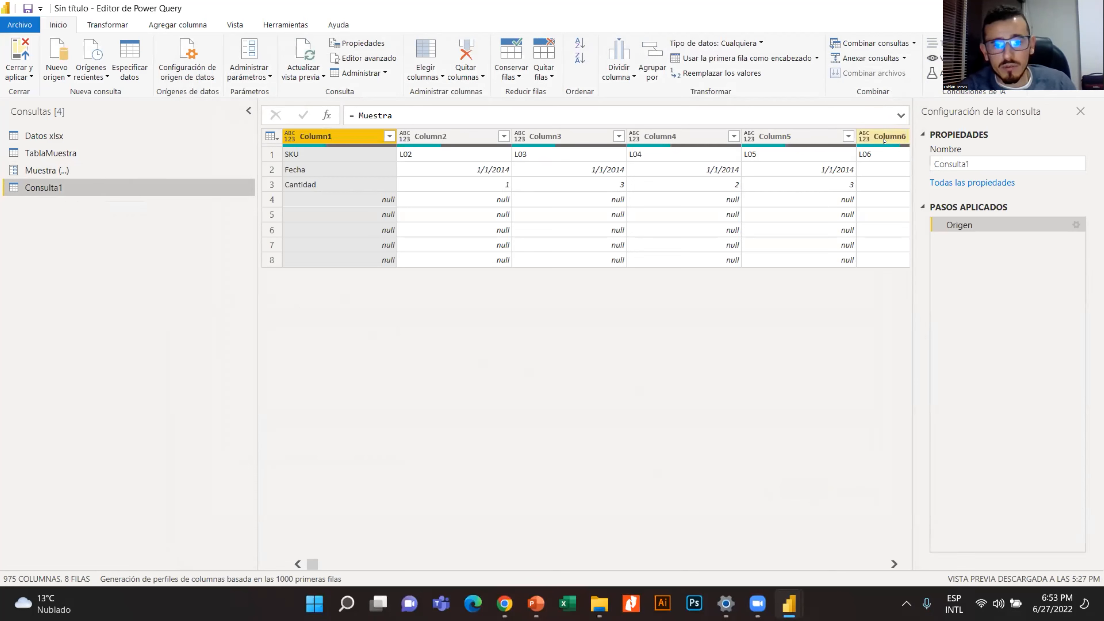
# Rename the query that references Muestra as Transformación.
pyautogui.click(994, 161)
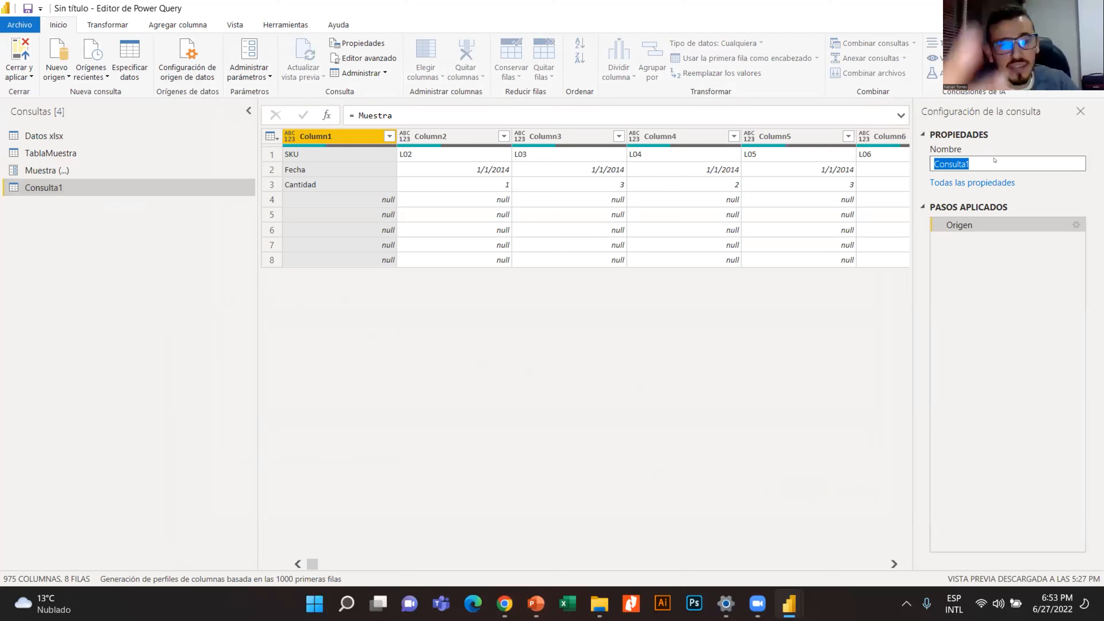
pyautogui.press('Return')
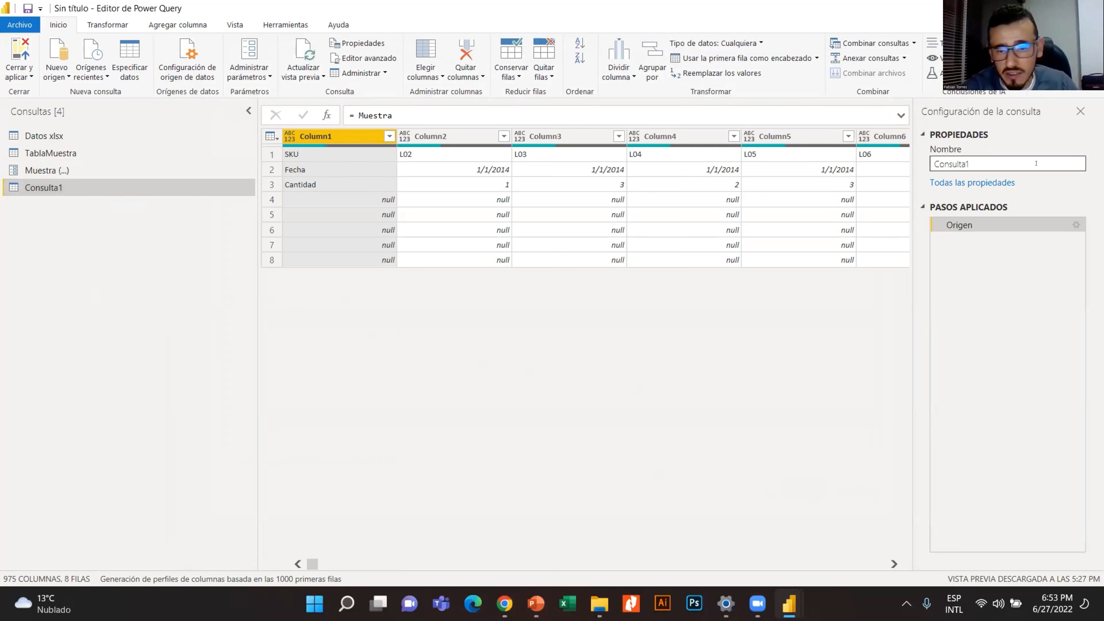
pyautogui.click(972, 162)
pyautogui.write('Transformaci')
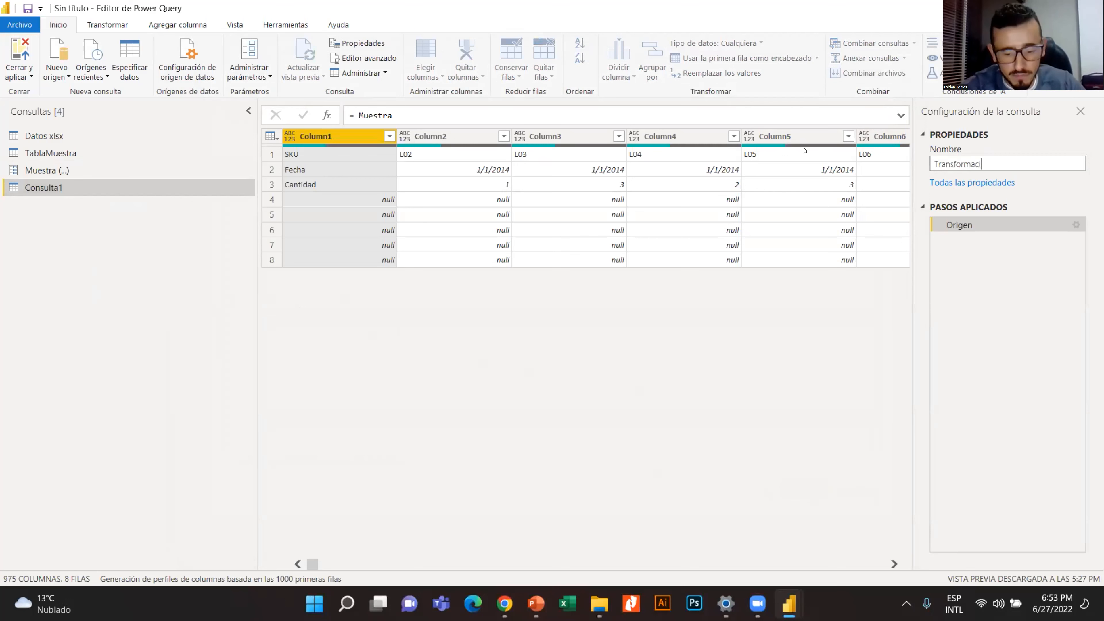
pyautogui.write('ón')
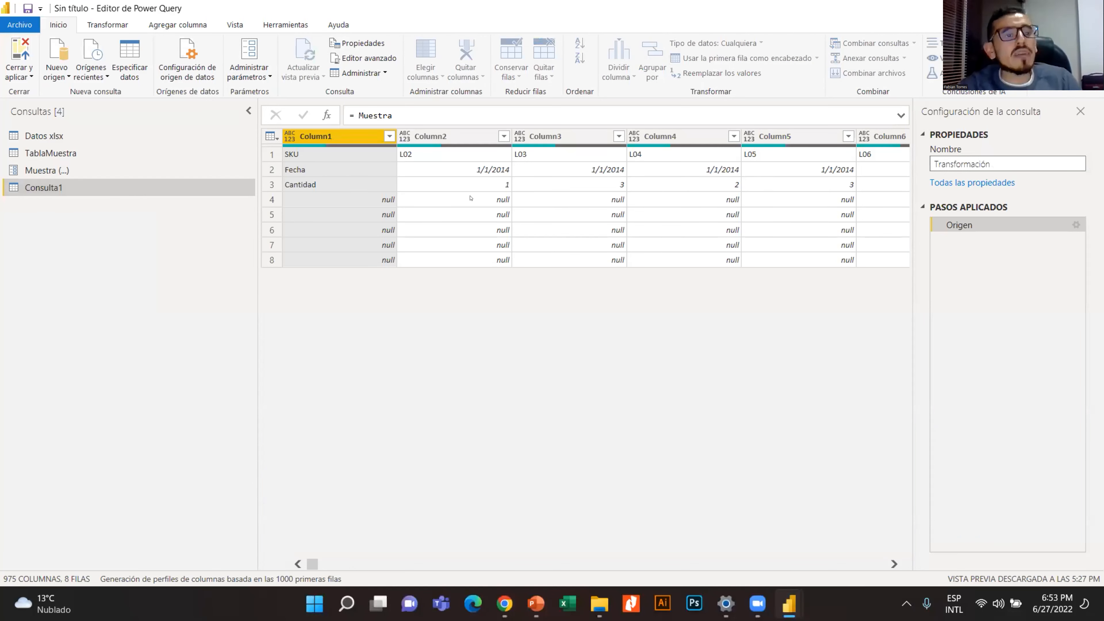
pyautogui.press('Return')
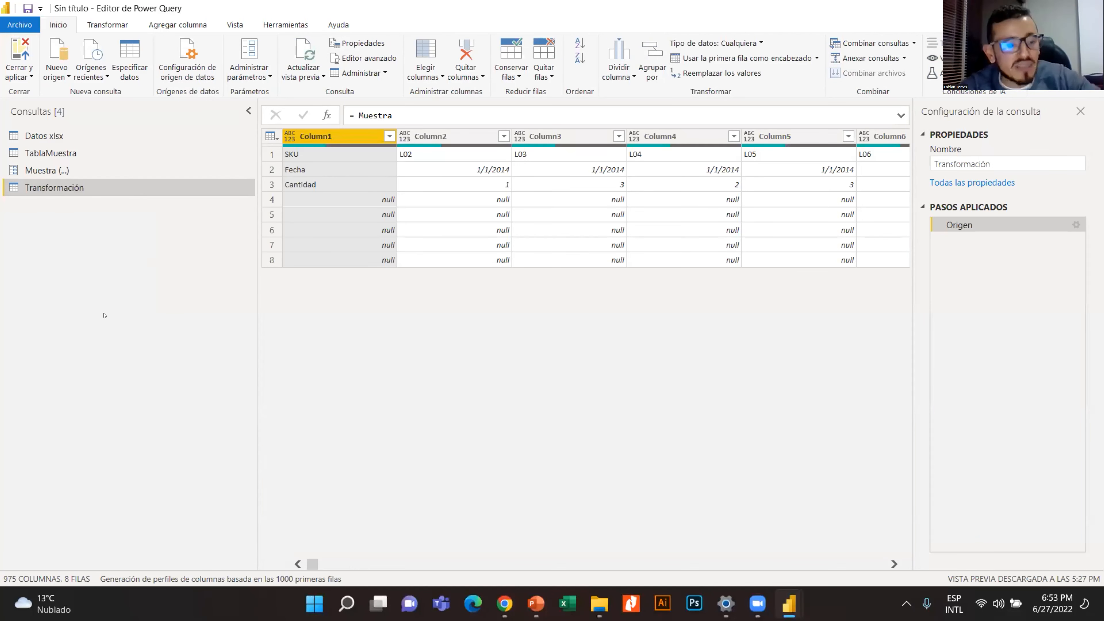
# Create a function named FnComodin from the Transformación query, with Muestra as its parameter.
pyautogui.moveTo(46, 180)
pyautogui.mouseDown()
pyautogui.moveTo(40, 269)
pyautogui.moveTo(93, 287)
pyautogui.moveTo(113, 267)
pyautogui.moveTo(99, 306)
pyautogui.mouseUp()
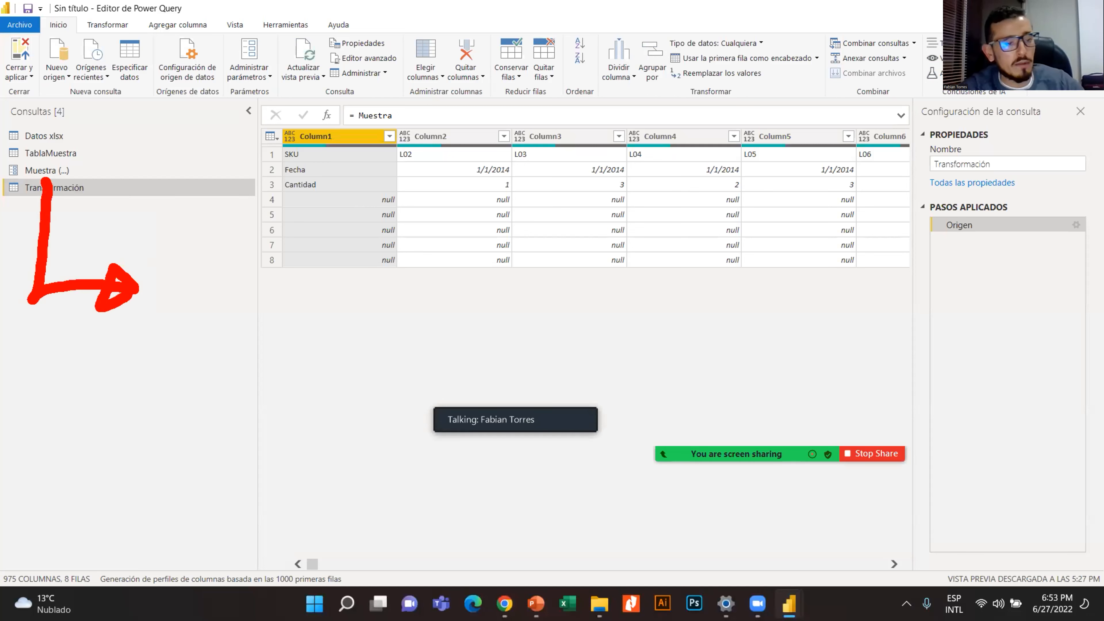
pyautogui.rightClick(132, 188)
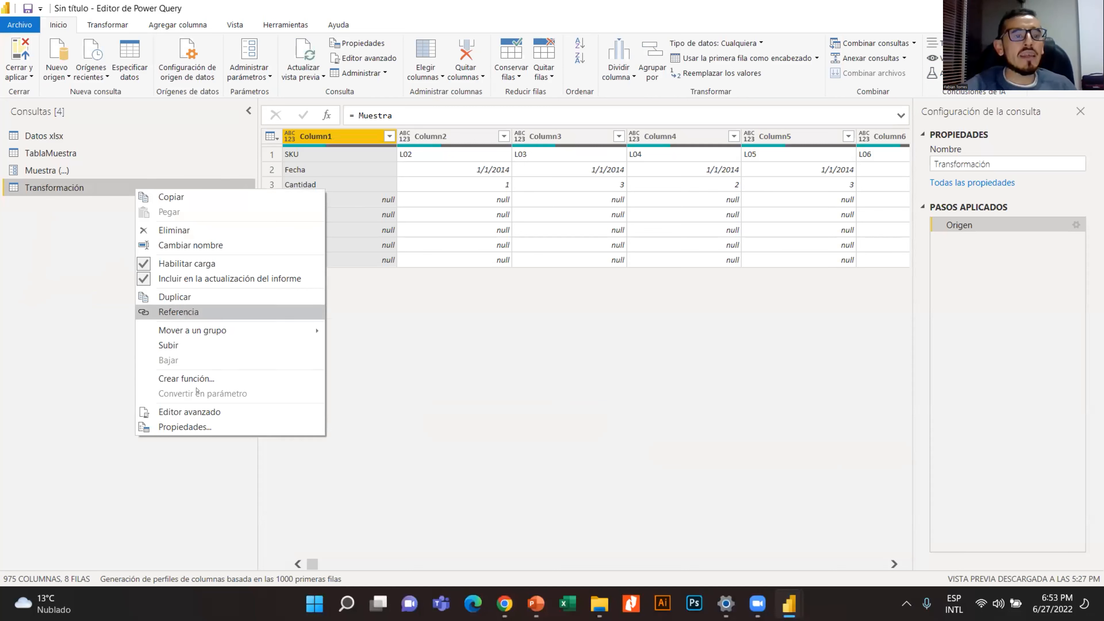
pyautogui.click(208, 378)
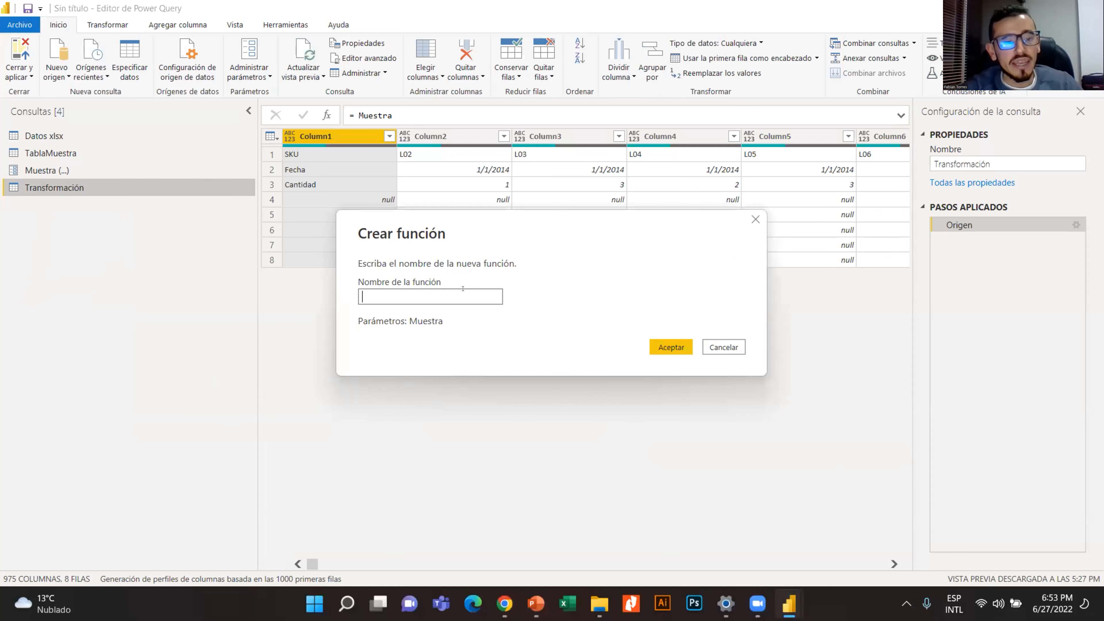
pyautogui.write('Fn')
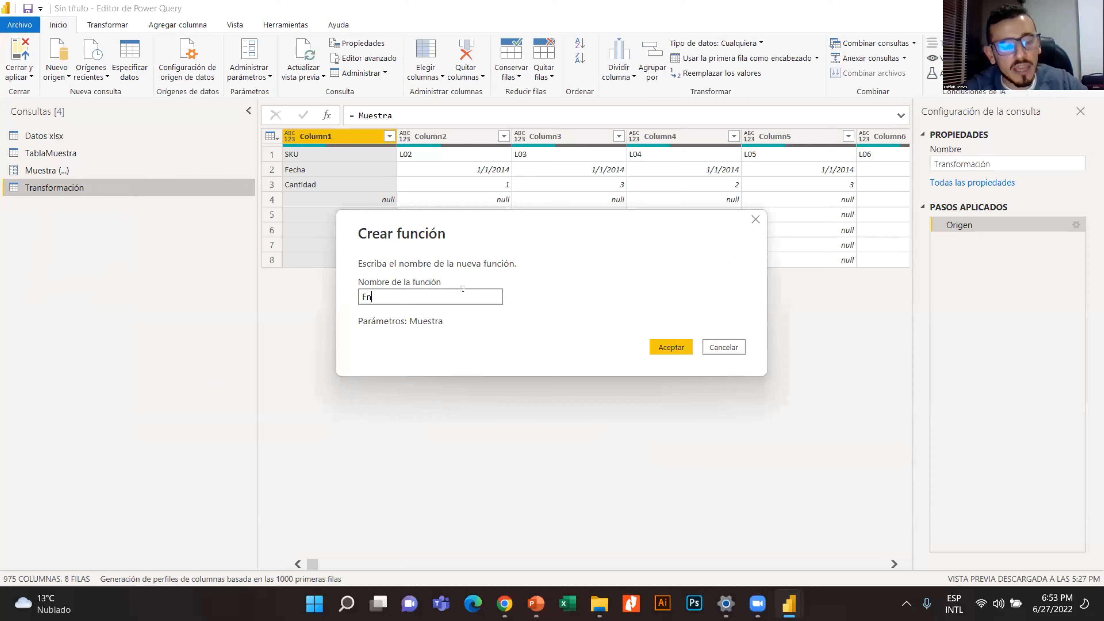
pyautogui.write('Comodin')
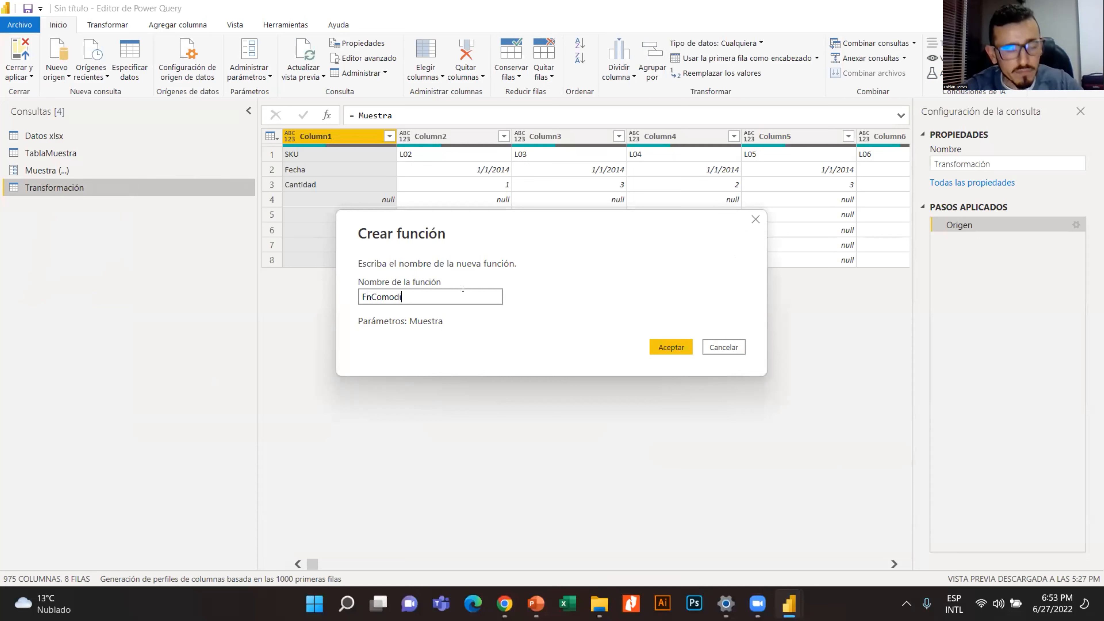
pyautogui.click(671, 346)
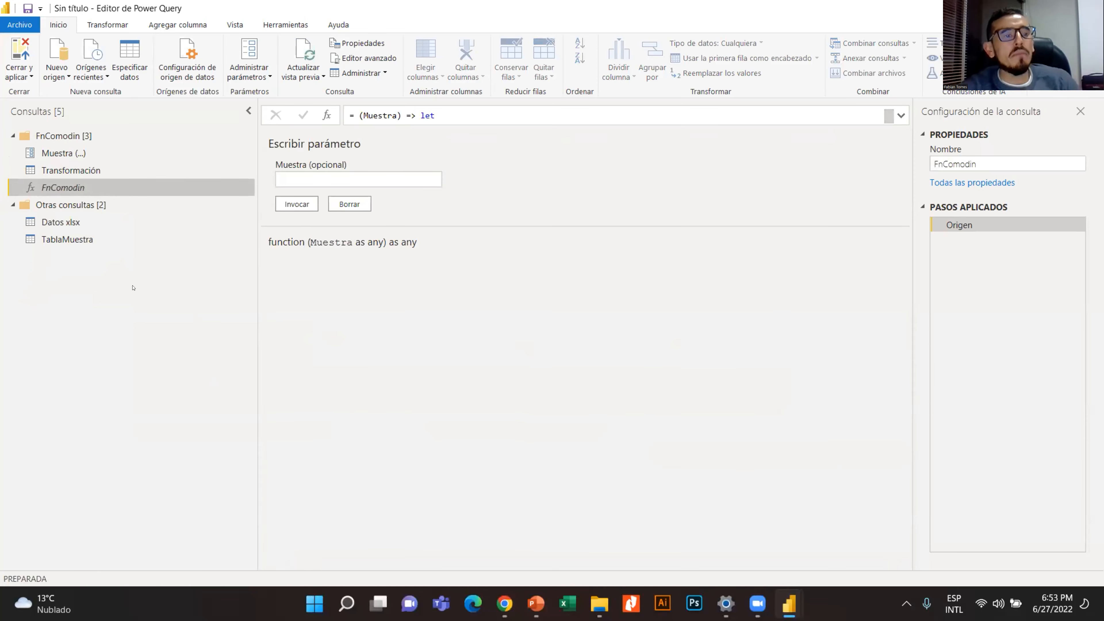
pyautogui.moveTo(127, 126)
pyautogui.mouseDown()
pyautogui.moveTo(9, 138)
pyautogui.moveTo(1, 152)
pyautogui.moveTo(37, 208)
pyautogui.moveTo(174, 91)
pyautogui.moveTo(2, 93)
pyautogui.moveTo(7, 109)
pyautogui.mouseUp()
pyautogui.press('Escape')
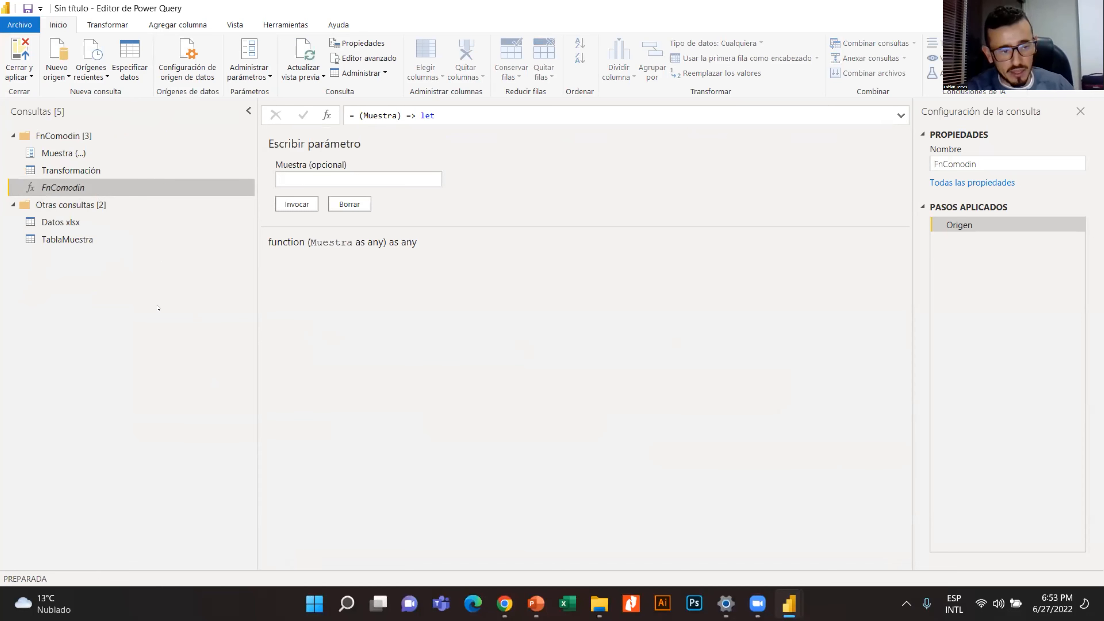
# Move TablaMuestra to the start of the FnComodin group and place Transformación below the FnComodin function.
pyautogui.click(86, 244)
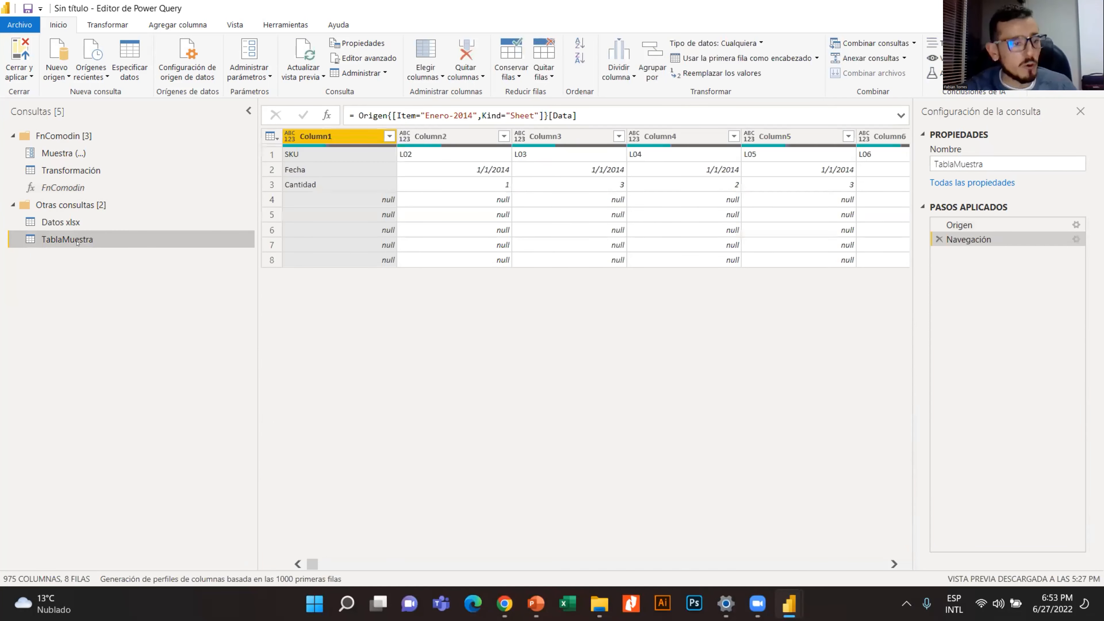
pyautogui.moveTo(65, 239); pyautogui.dragTo(61, 138)
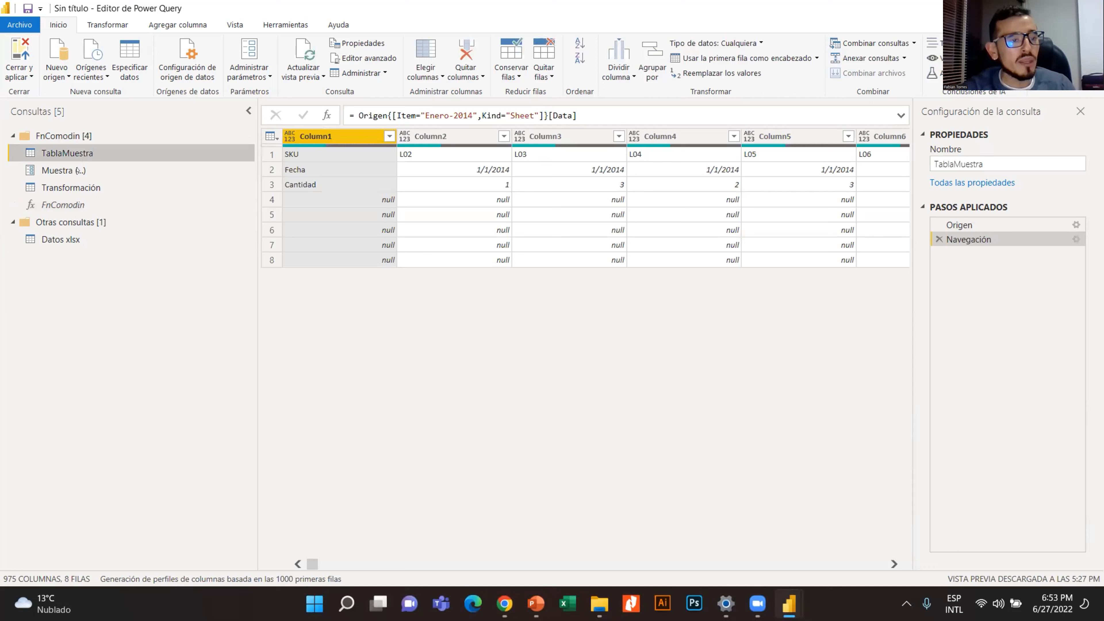
pyautogui.click(74, 187)
pyautogui.moveTo(75, 207); pyautogui.dragTo(76, 208)
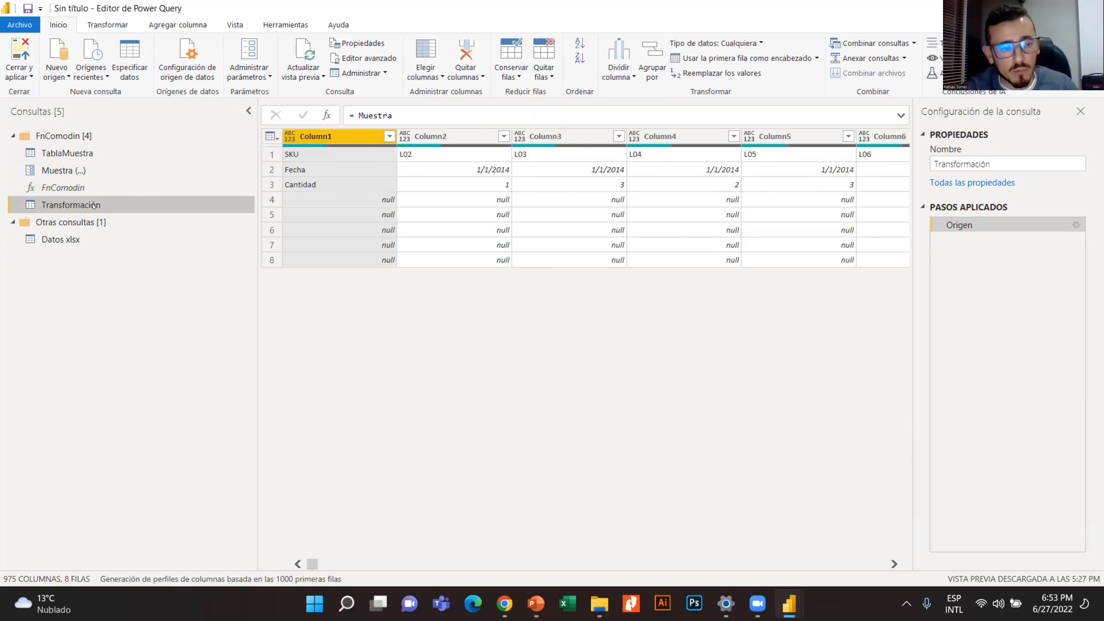
# Rename the Transformación query as ConsultaMuestra.
pyautogui.doubleClick(67, 204)
pyautogui.write('Consul')
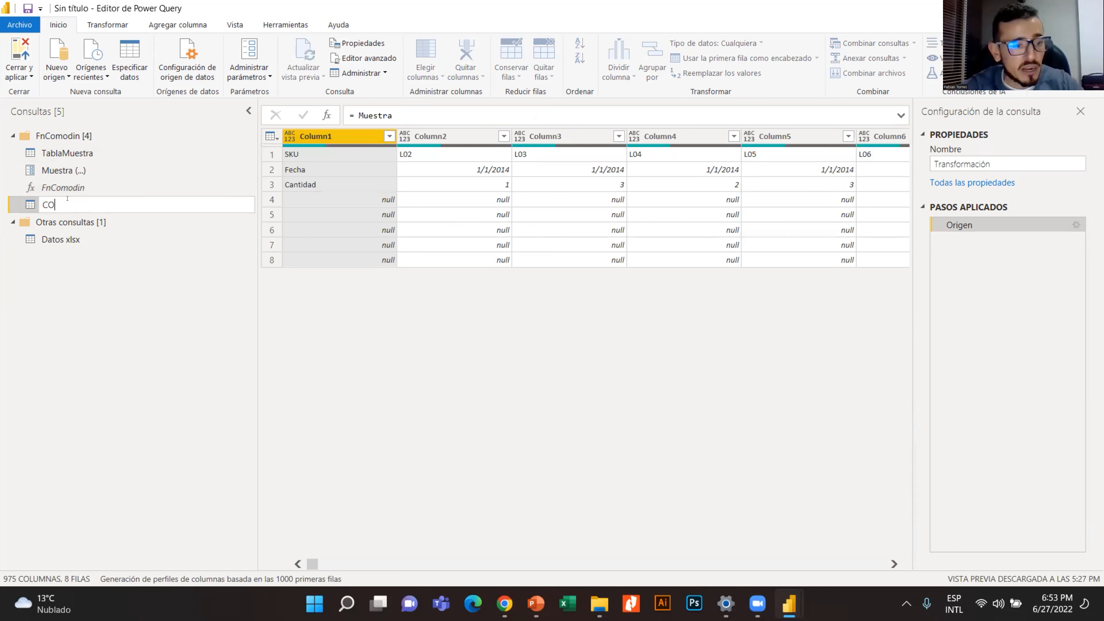
pyautogui.write('taM')
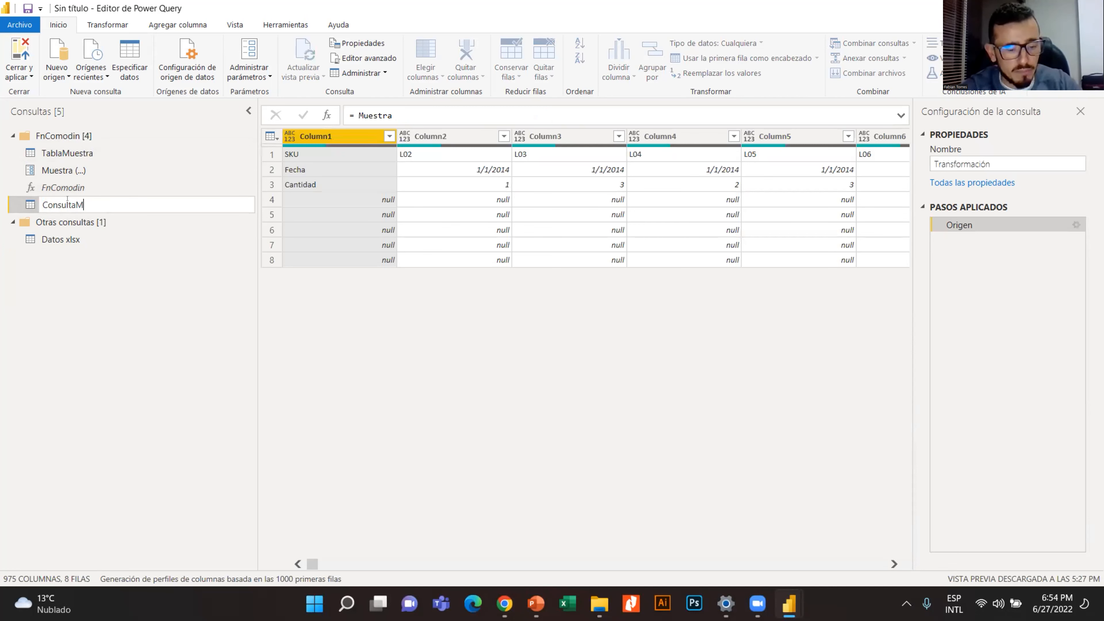
pyautogui.write('uestra')
pyautogui.press('Return')
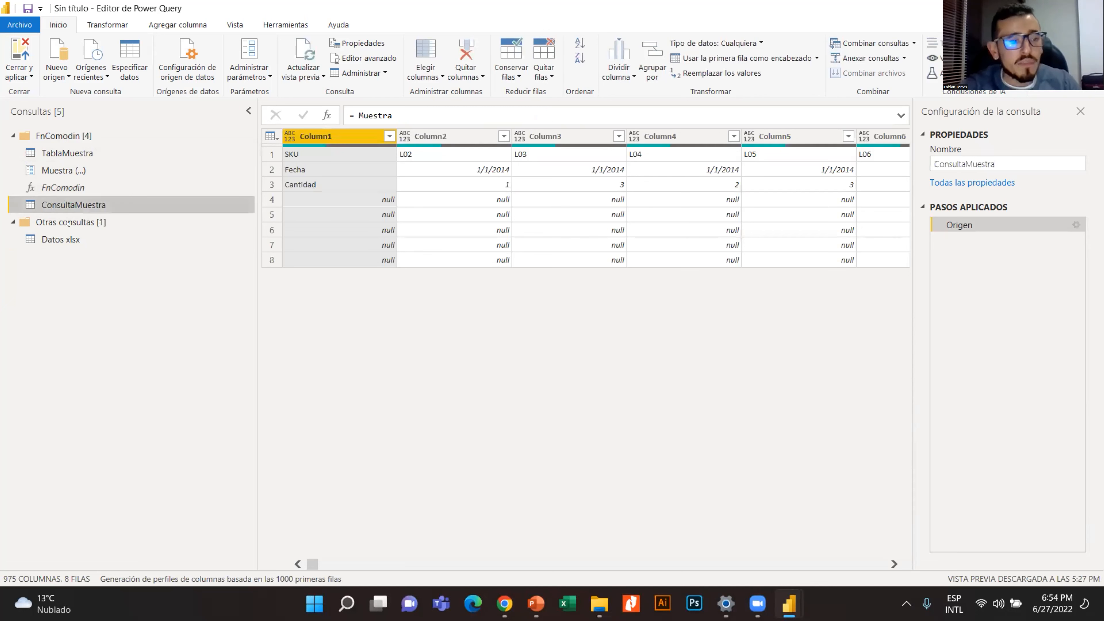
# Preview the nested Data tables of Diciembre-2014, Noviembre-2014 and Octubre-2014 in the Datos xlsx query.
pyautogui.click(74, 237)
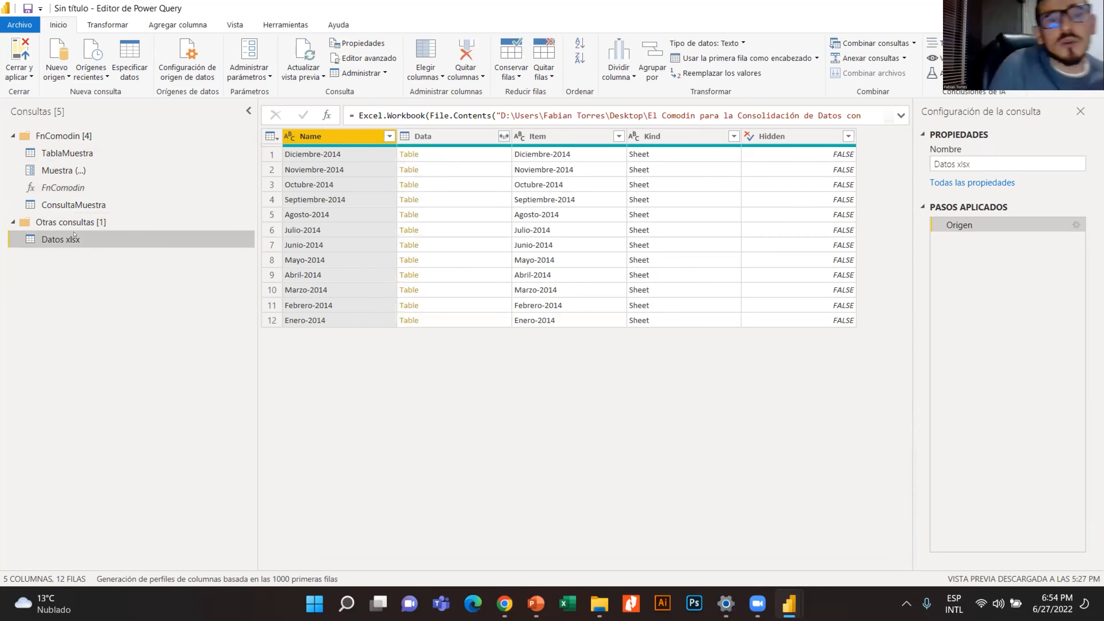
pyautogui.click(464, 153)
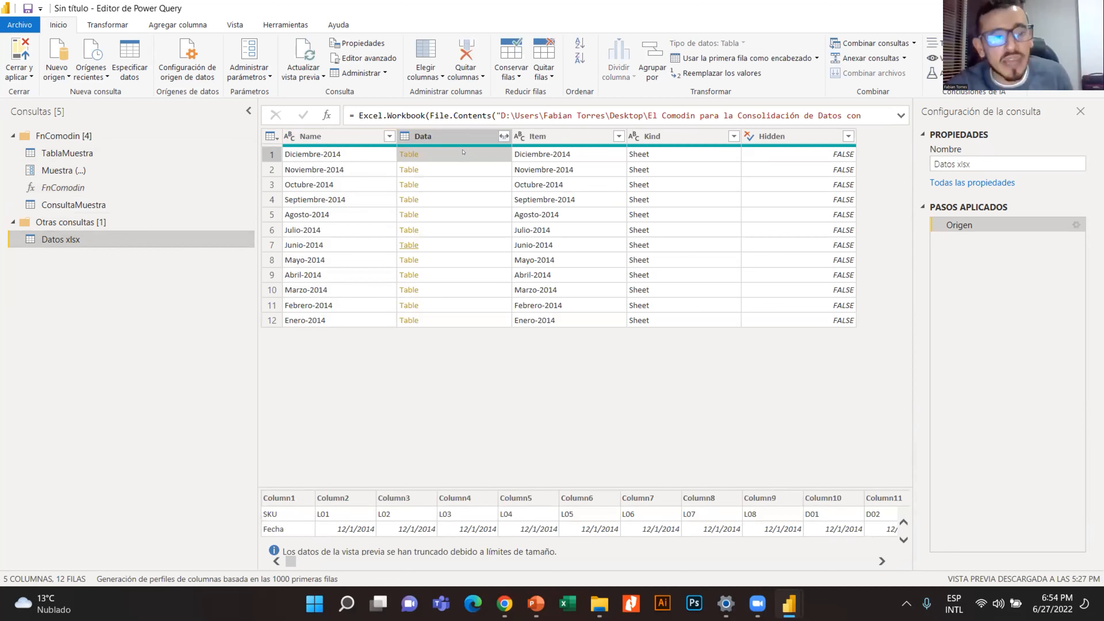
pyautogui.click(470, 171)
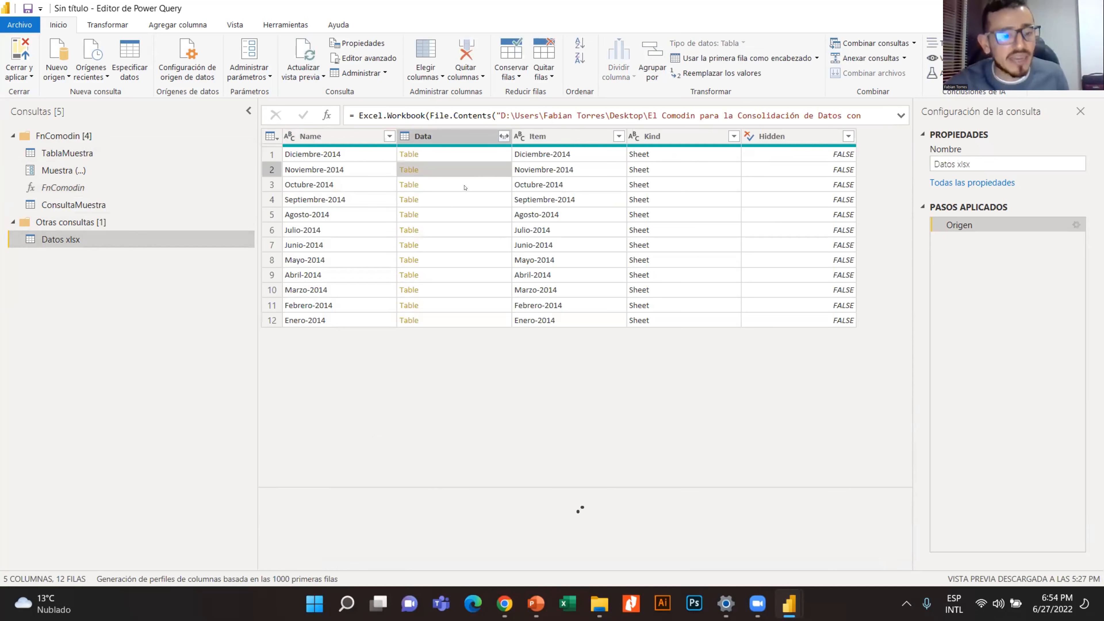
pyautogui.click(465, 186)
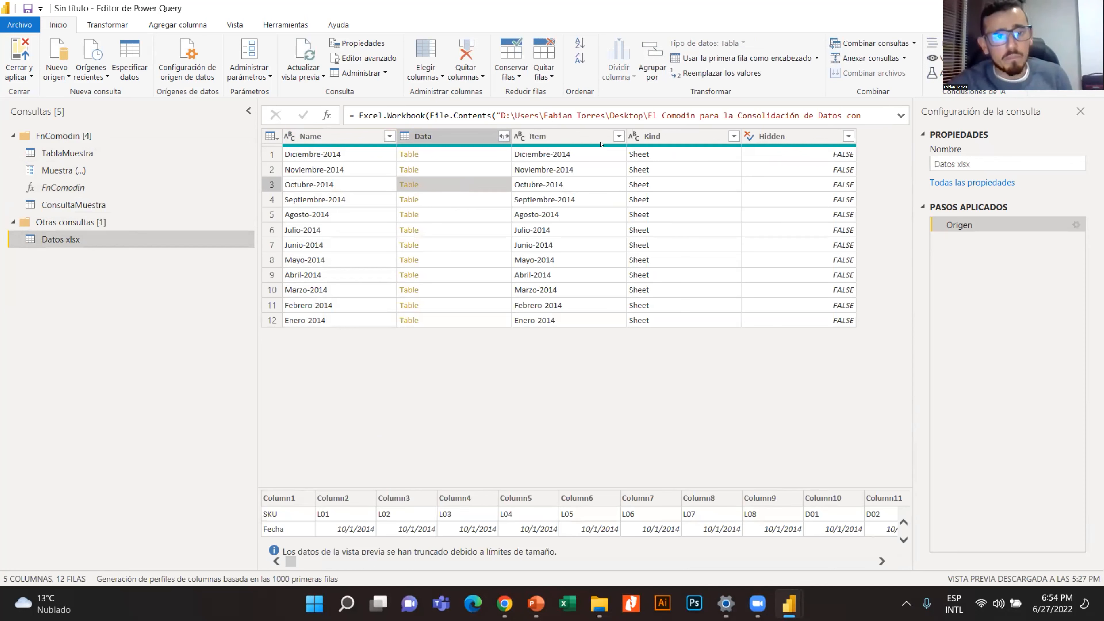
# Try keeping only the Data column of Datos xlsx and expanding all its nested columns with the original name as prefix.
pyautogui.click(487, 132)
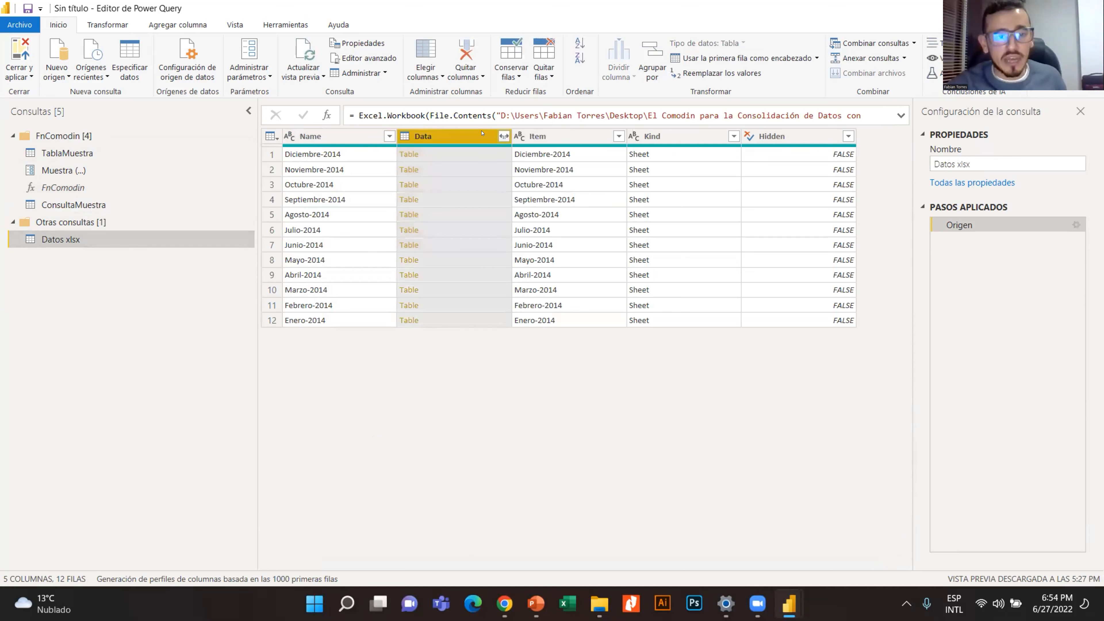
pyautogui.rightClick(482, 132)
pyautogui.click(541, 177)
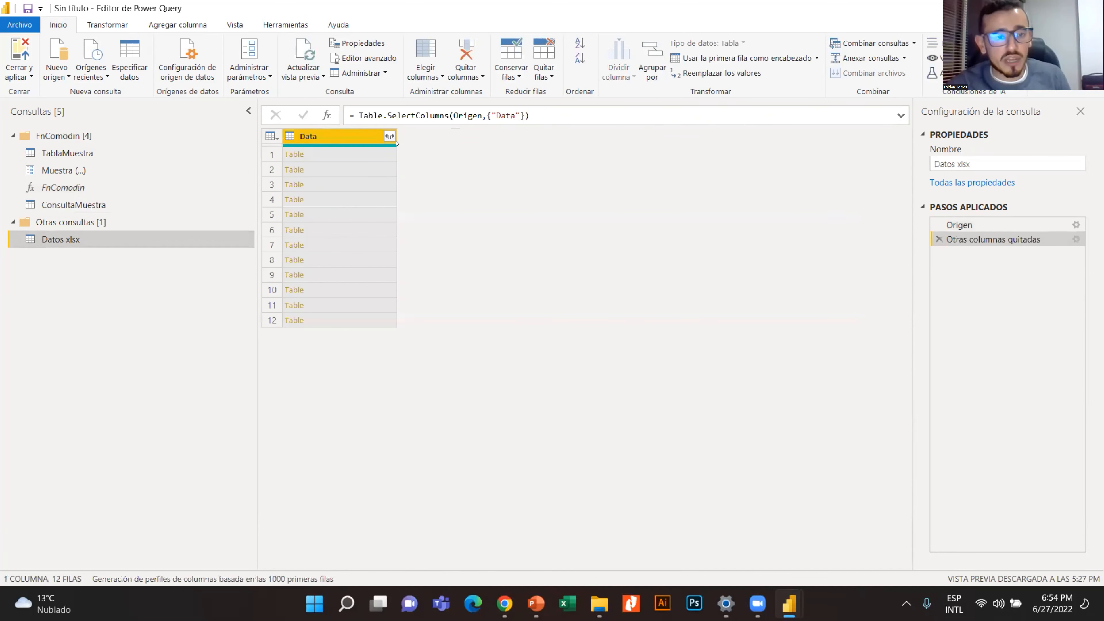
pyautogui.click(390, 137)
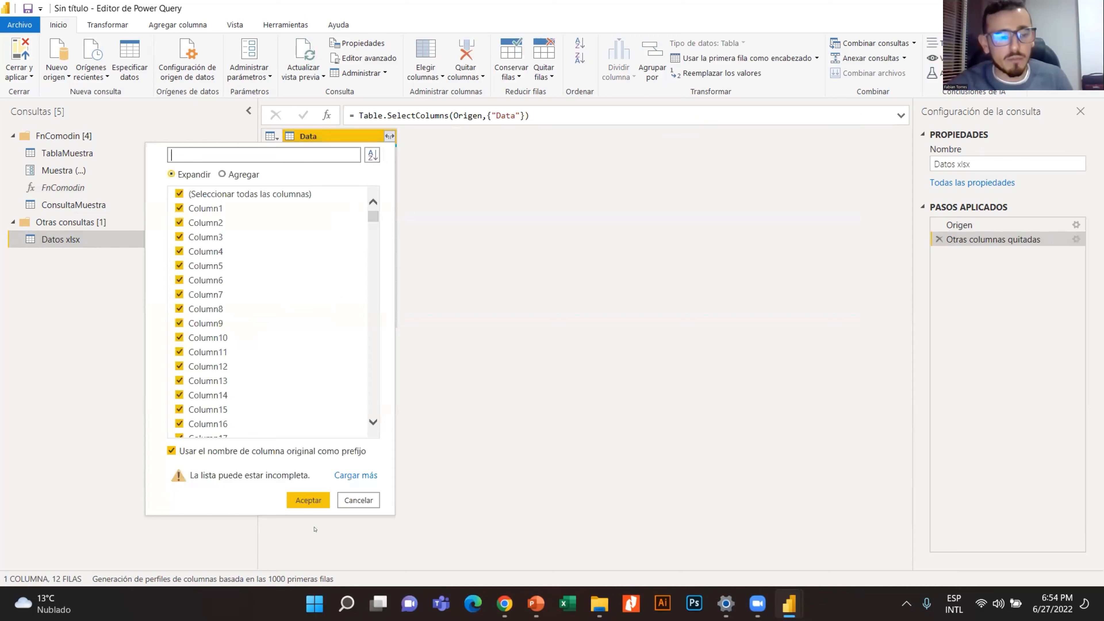
pyautogui.click(308, 500)
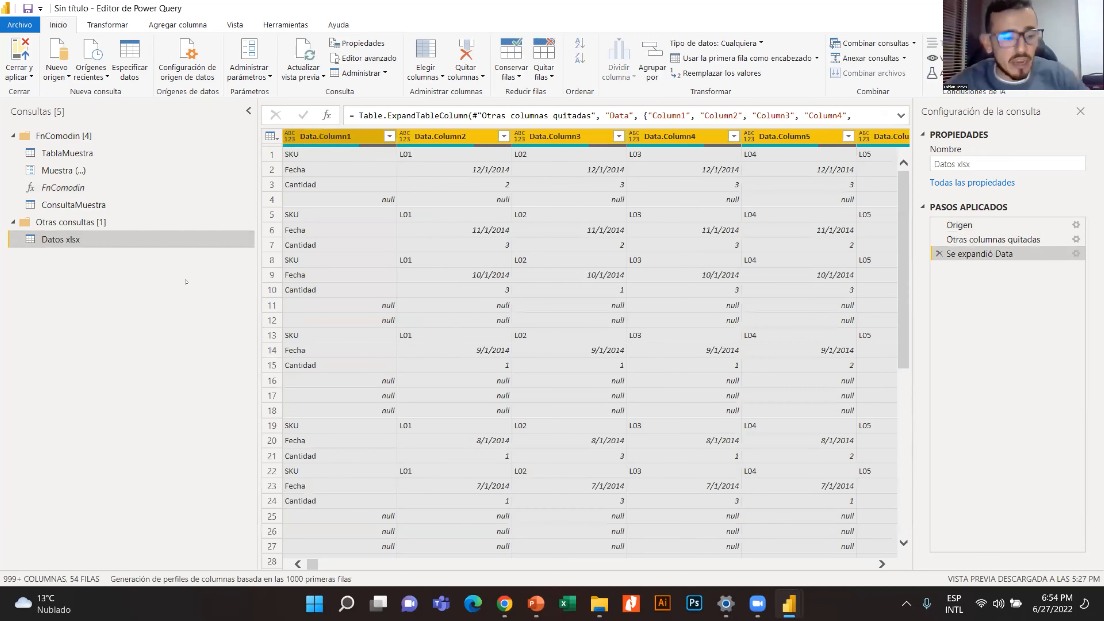
pyautogui.hotkey('ctrl', '2')
pyautogui.moveTo(273, 132)
pyautogui.mouseDown()
pyautogui.moveTo(531, 213)
pyautogui.moveTo(1041, 188)
pyautogui.moveTo(1038, 197)
pyautogui.moveTo(1036, 185)
pyautogui.mouseUp()
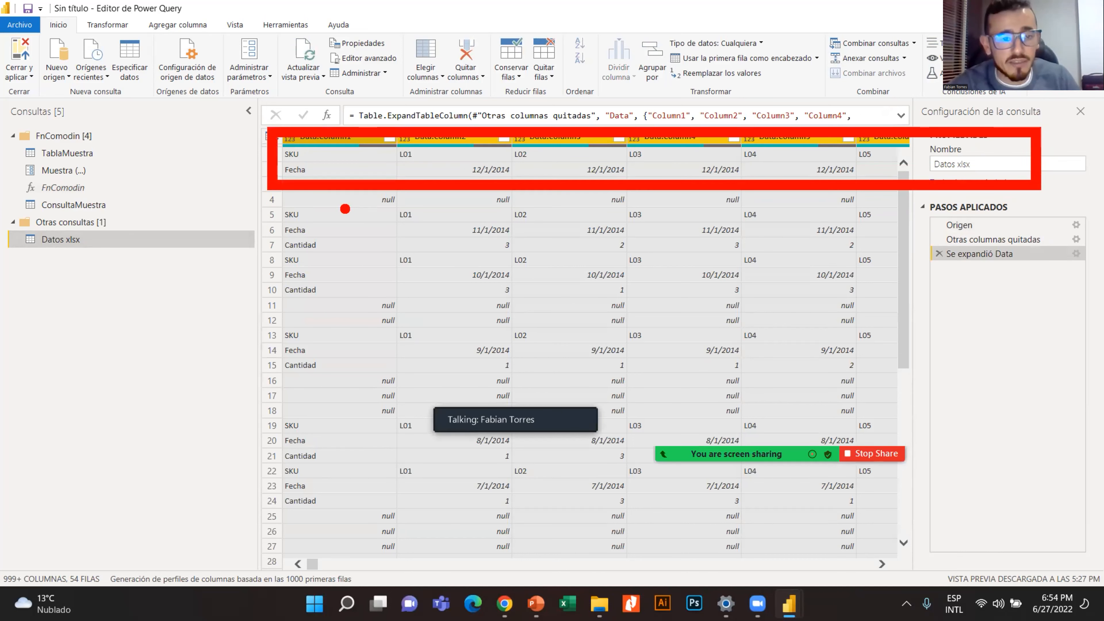
pyautogui.moveTo(273, 206)
pyautogui.mouseDown()
pyautogui.moveTo(1019, 292)
pyautogui.moveTo(1021, 263)
pyautogui.mouseUp()
pyautogui.press('Escape')
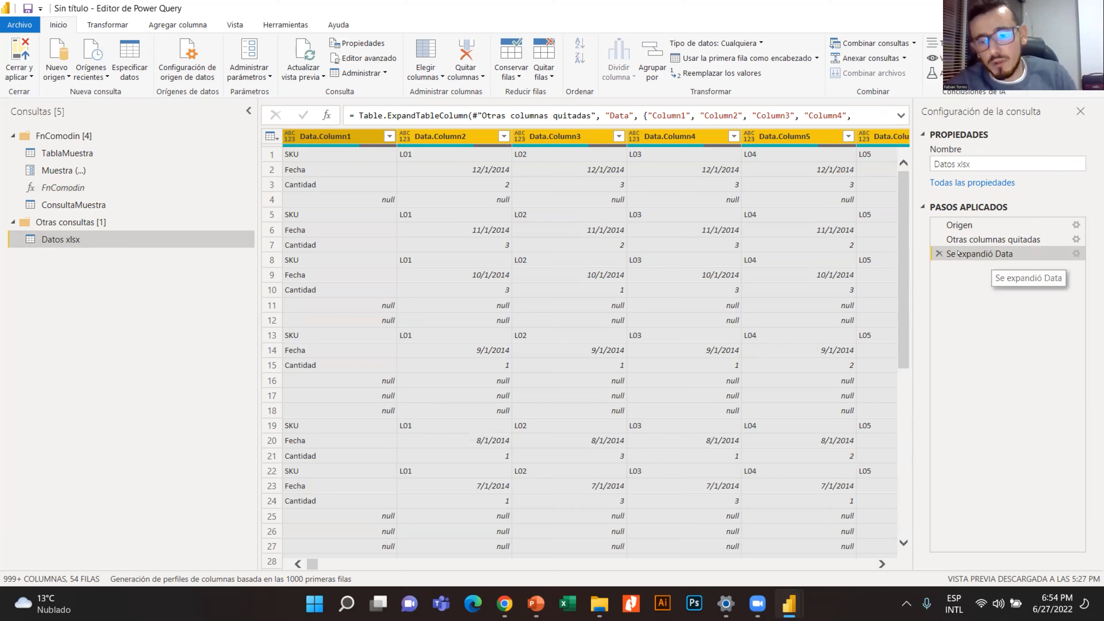
# Delete the data expansion and other-columns-removed steps from Datos xlsx, keeping only Origen.
pyautogui.click(938, 253)
pyautogui.click(938, 240)
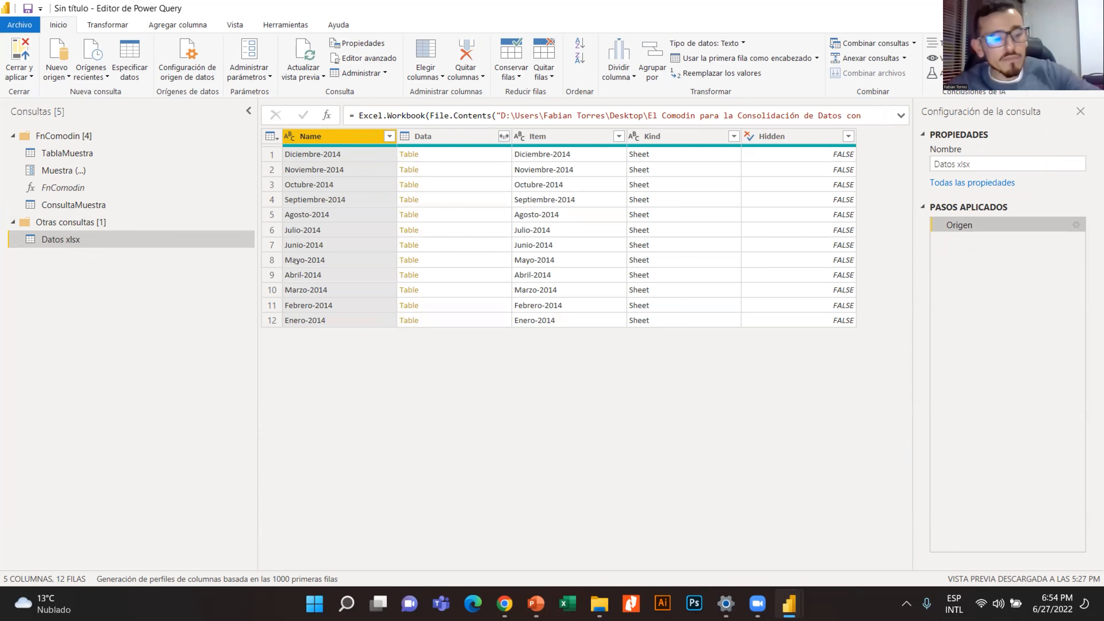
pyautogui.hotkey('ctrl', '2')
pyautogui.moveTo(897, 39)
pyautogui.mouseDown()
pyautogui.moveTo(892, 125)
pyautogui.moveTo(836, 113)
pyautogui.moveTo(930, 106)
pyautogui.mouseUp()
pyautogui.moveTo(154, 195)
pyautogui.mouseDown()
pyautogui.moveTo(741, 172)
pyautogui.moveTo(761, 224)
pyautogui.mouseUp()
pyautogui.press('Escape')
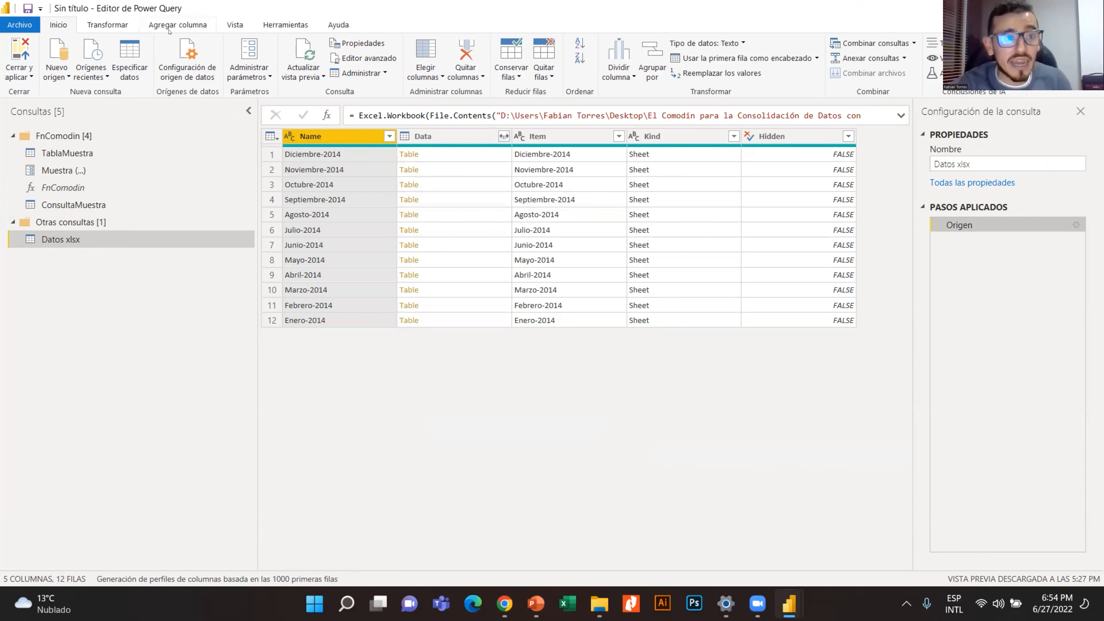
# Add a column to Datos xlsx by invoking the custom function FnComodin with the Data column as its Muestra argument.
pyautogui.click(187, 31)
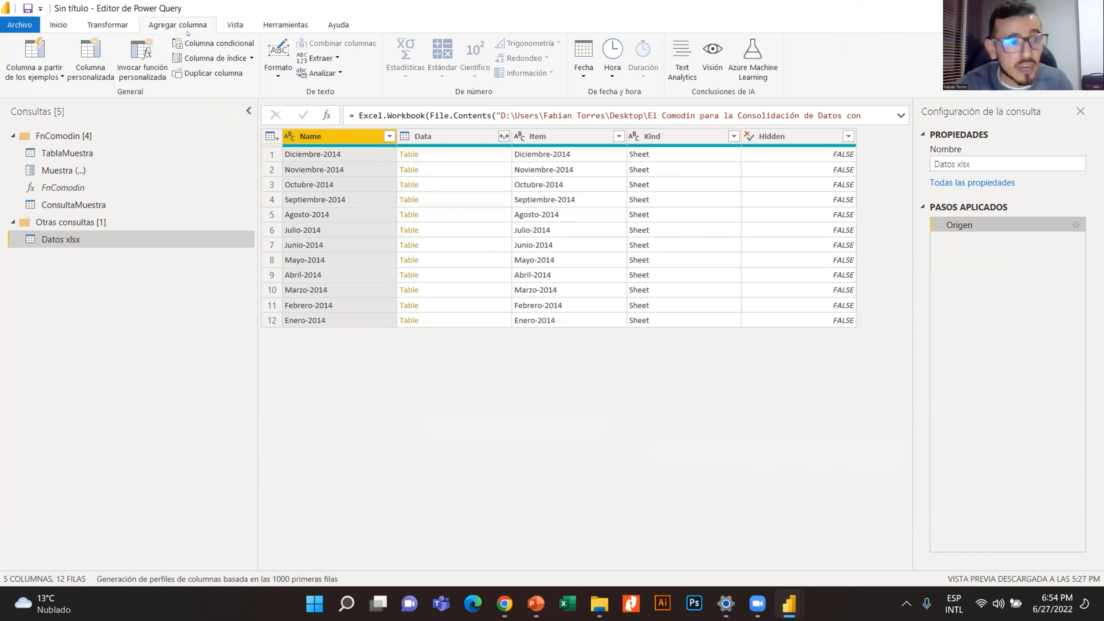
pyautogui.click(151, 71)
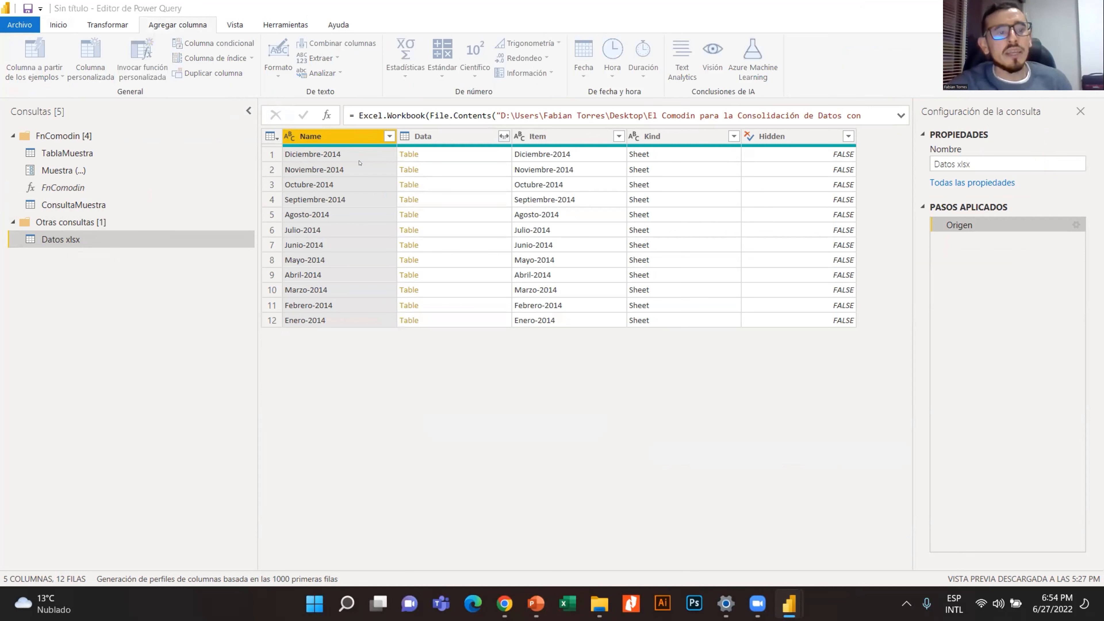
pyautogui.click(425, 307)
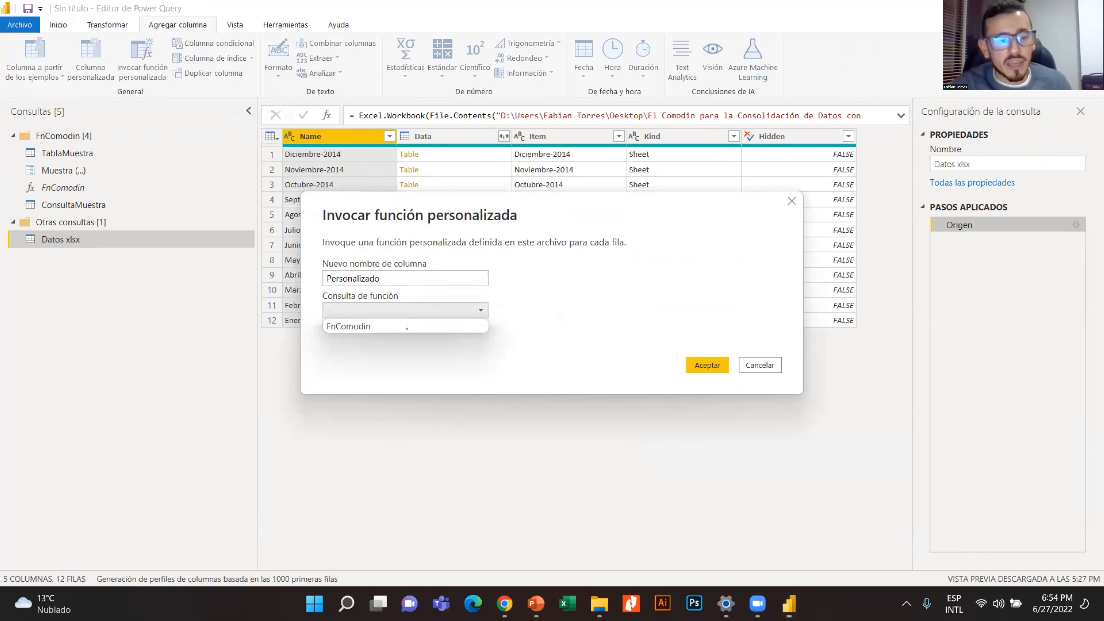
pyautogui.click(427, 324)
pyautogui.click(435, 337)
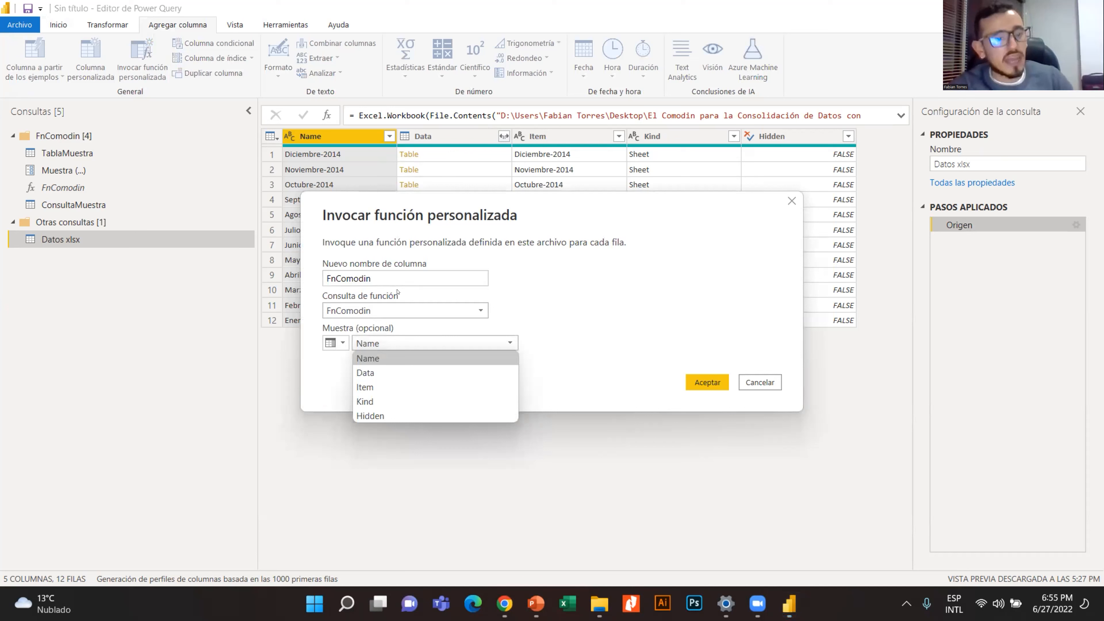
pyautogui.click(372, 373)
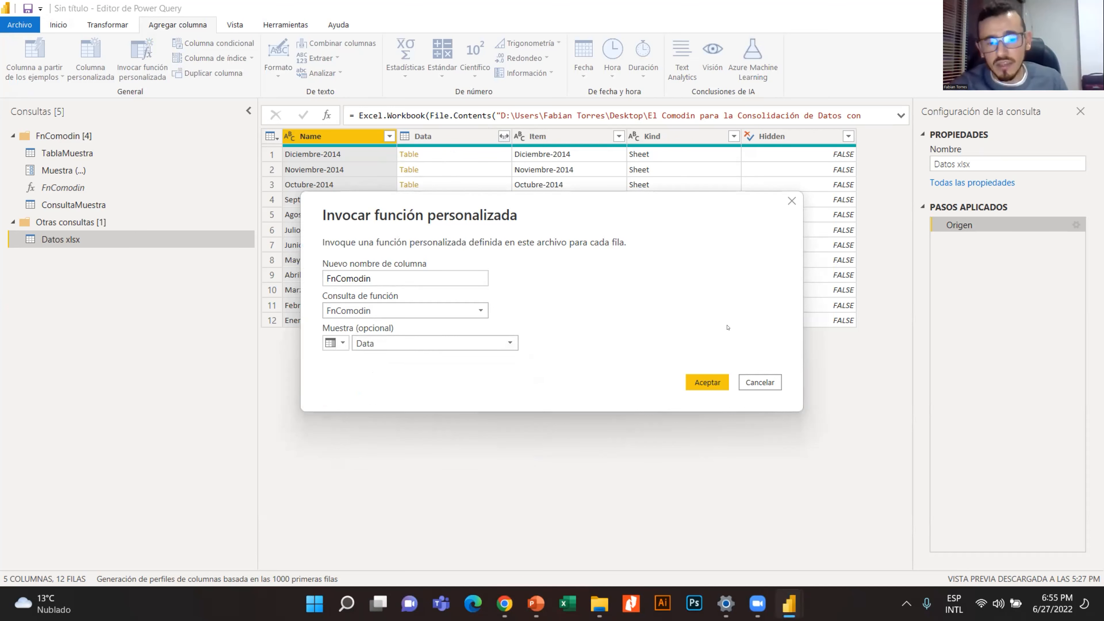
pyautogui.click(707, 383)
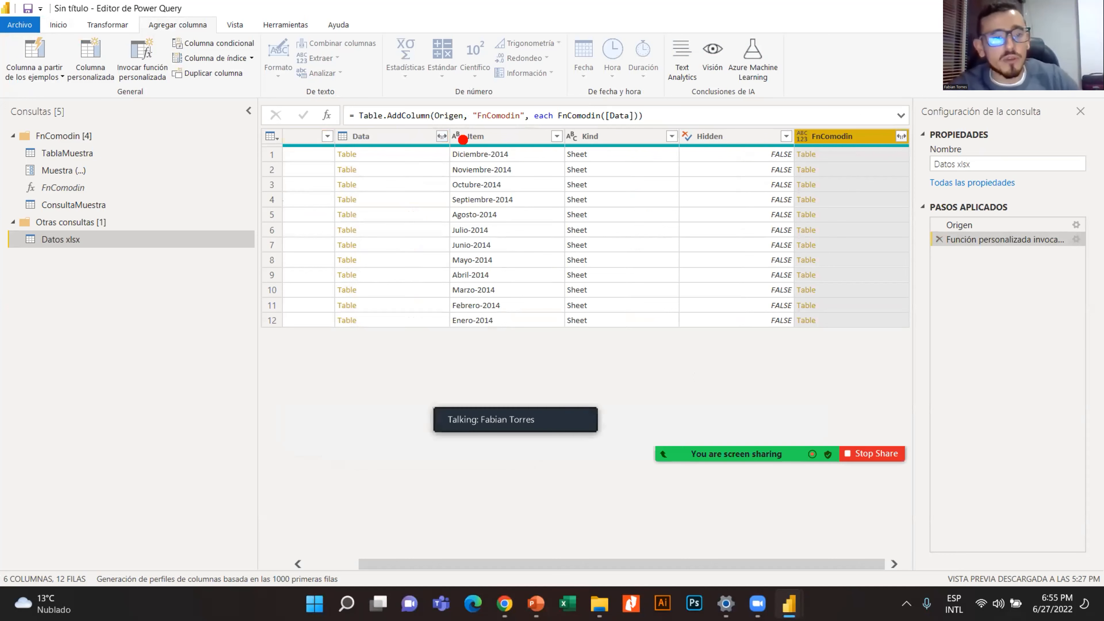
# Preview the nested tables in the new FnComodin column for Diciembre-2014 and Octubre-2014.
pyautogui.moveTo(391, 153)
pyautogui.mouseDown()
pyautogui.moveTo(424, 116)
pyautogui.moveTo(656, 59)
pyautogui.moveTo(808, 97)
pyautogui.moveTo(854, 160)
pyautogui.moveTo(873, 145)
pyautogui.mouseUp()
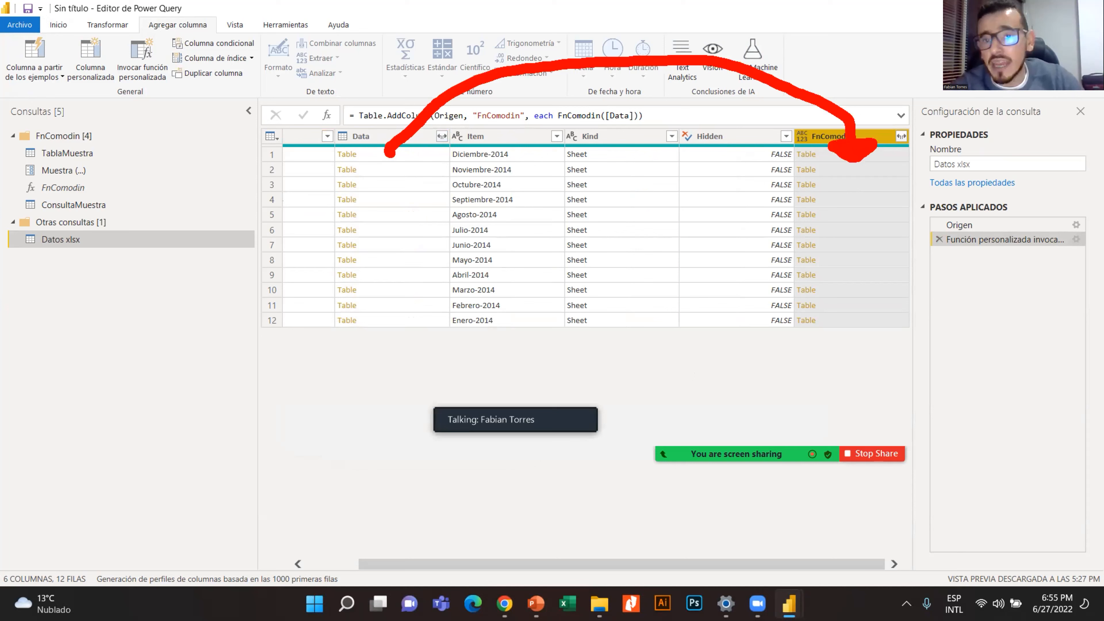
pyautogui.click(859, 153)
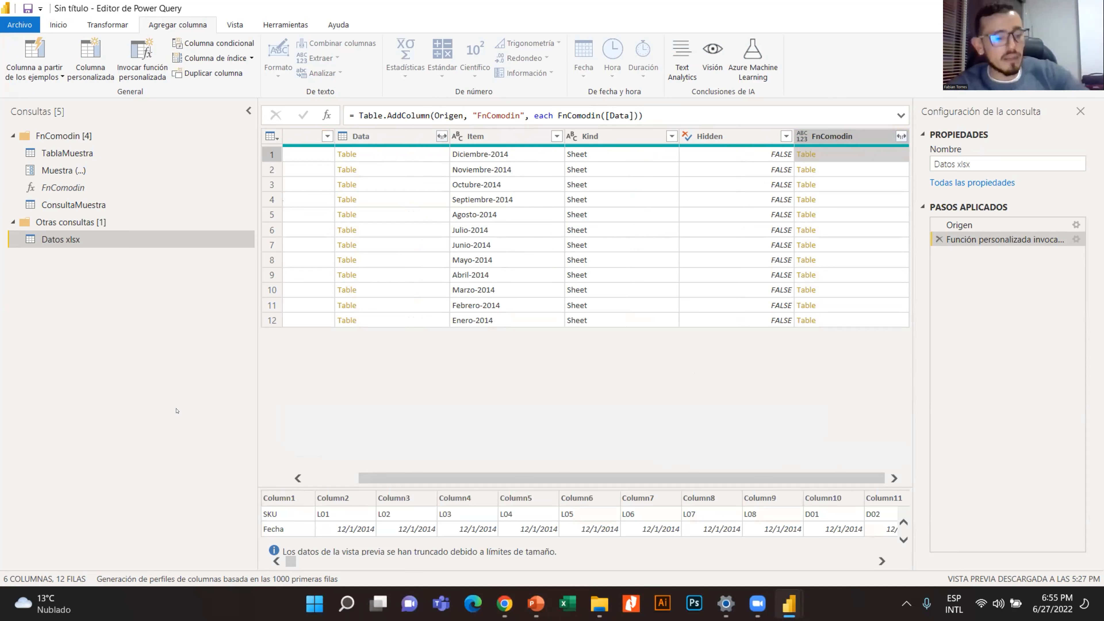
pyautogui.moveTo(123, 258)
pyautogui.mouseDown()
pyautogui.moveTo(161, 248)
pyautogui.moveTo(173, 215)
pyautogui.moveTo(130, 201)
pyautogui.mouseUp()
pyautogui.press('Escape')
pyautogui.hotkey('ctrl', '2')
pyautogui.moveTo(229, 463); pyautogui.dragTo(933, 556)
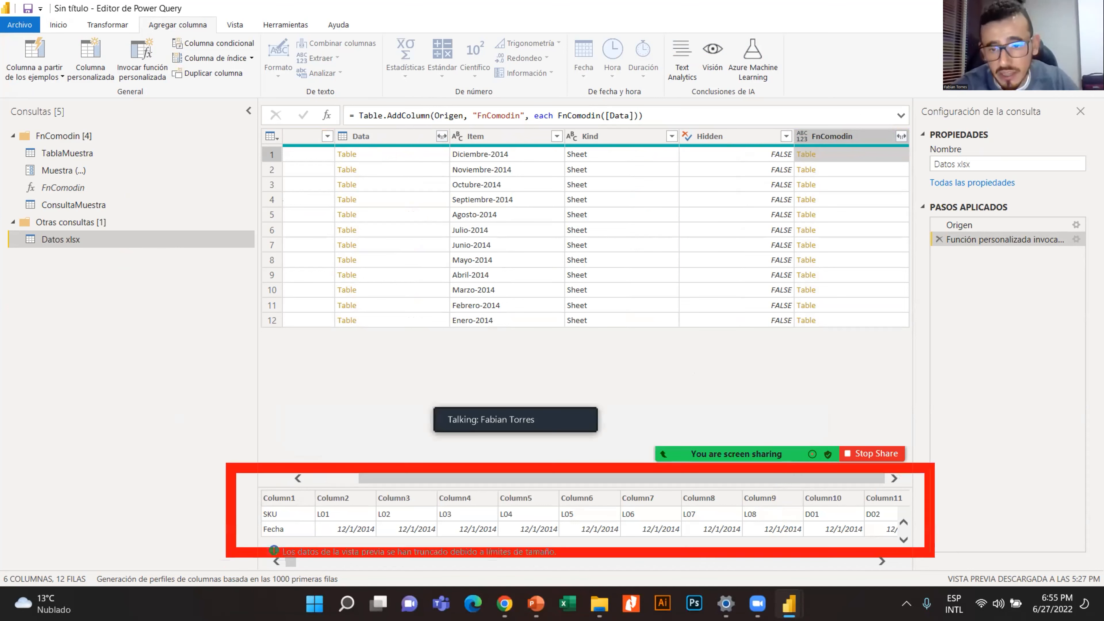
pyautogui.press('Escape')
pyautogui.click(866, 183)
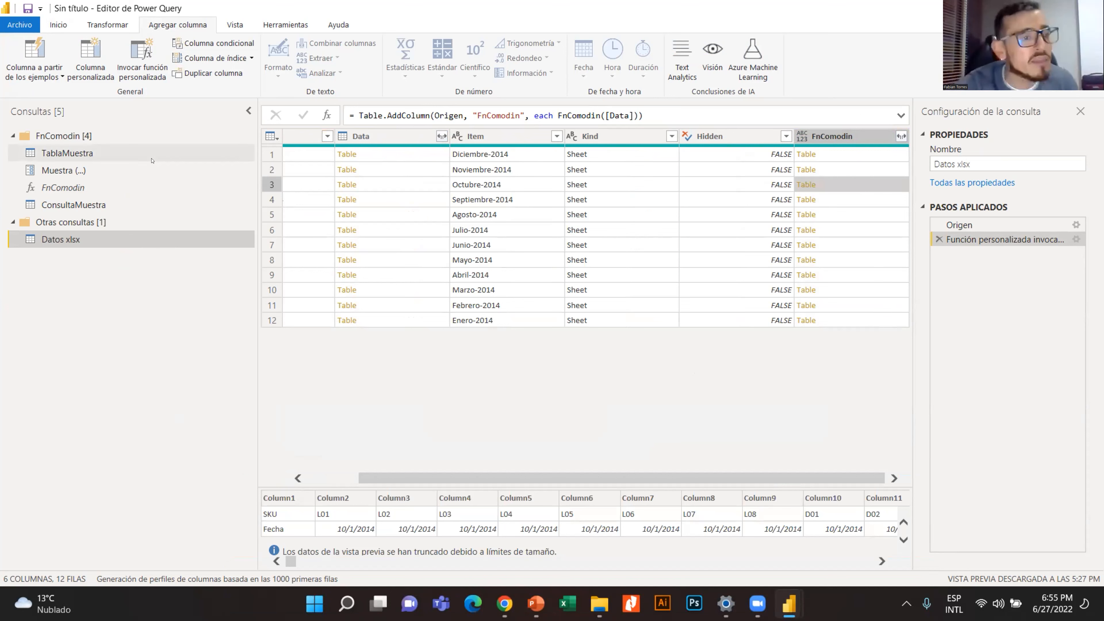
# Remove the blank rows from the ConsultaMuestra query and transpose its table.
pyautogui.click(122, 208)
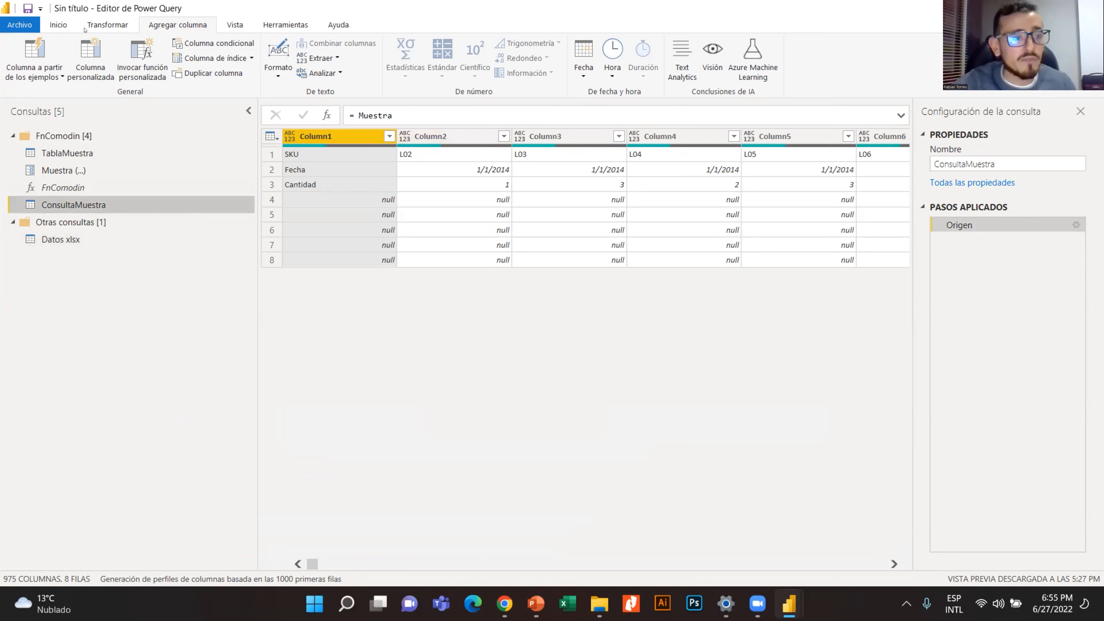
pyautogui.click(65, 24)
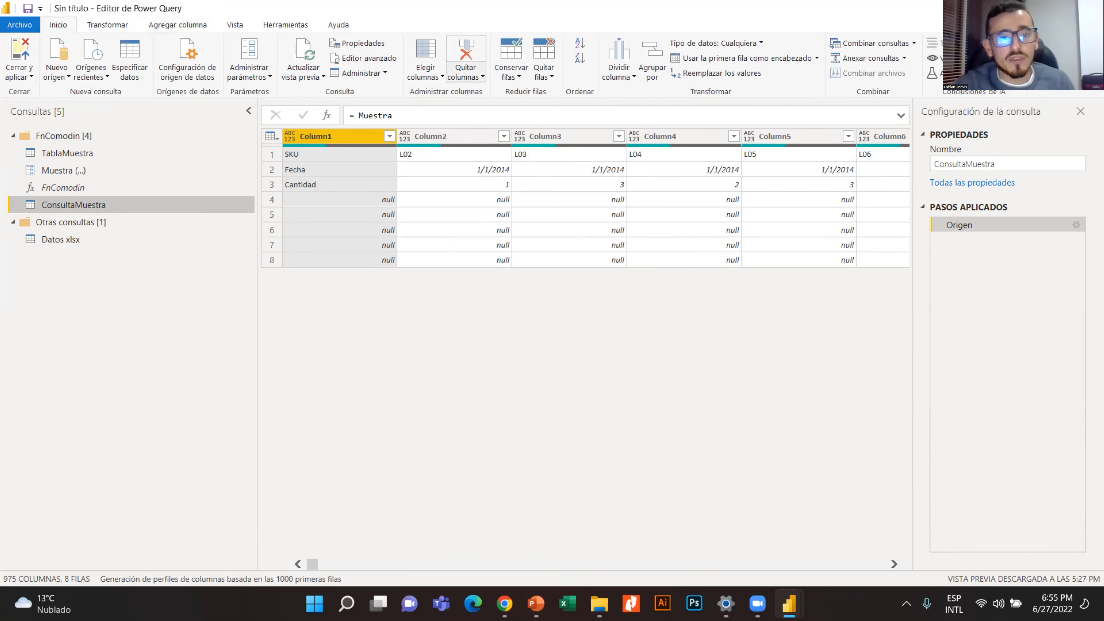
pyautogui.click(543, 72)
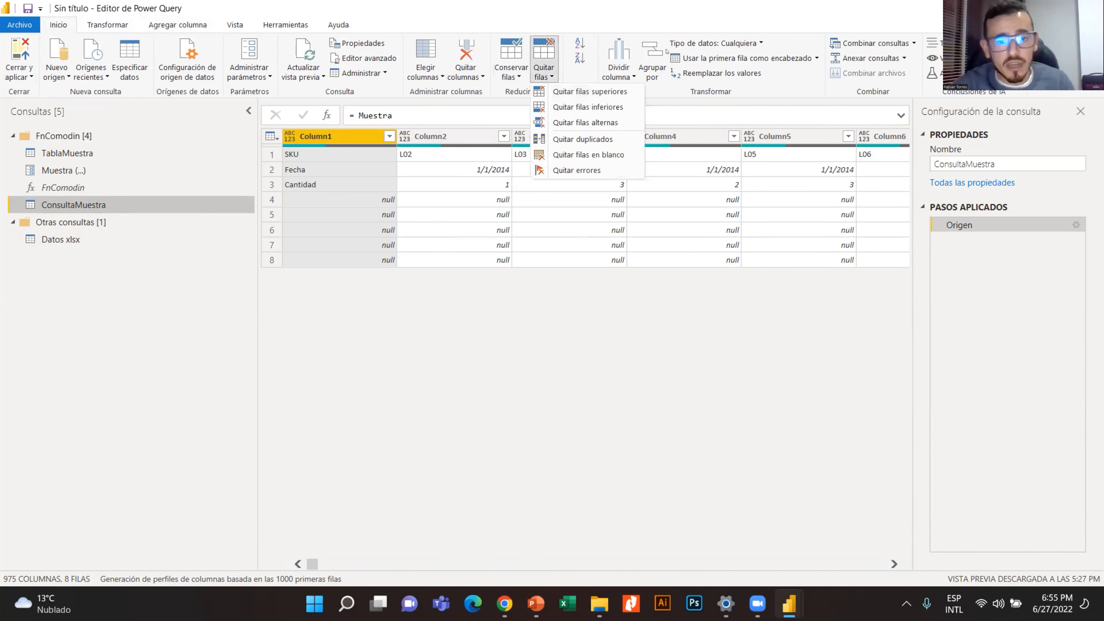
pyautogui.click(601, 160)
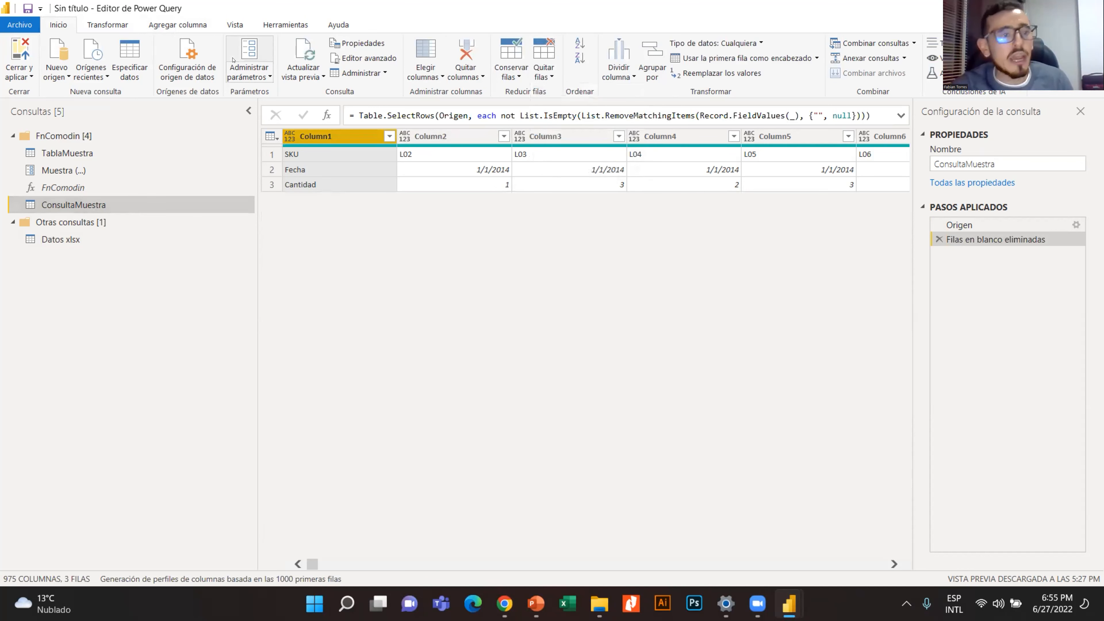
pyautogui.click(108, 24)
pyautogui.click(141, 48)
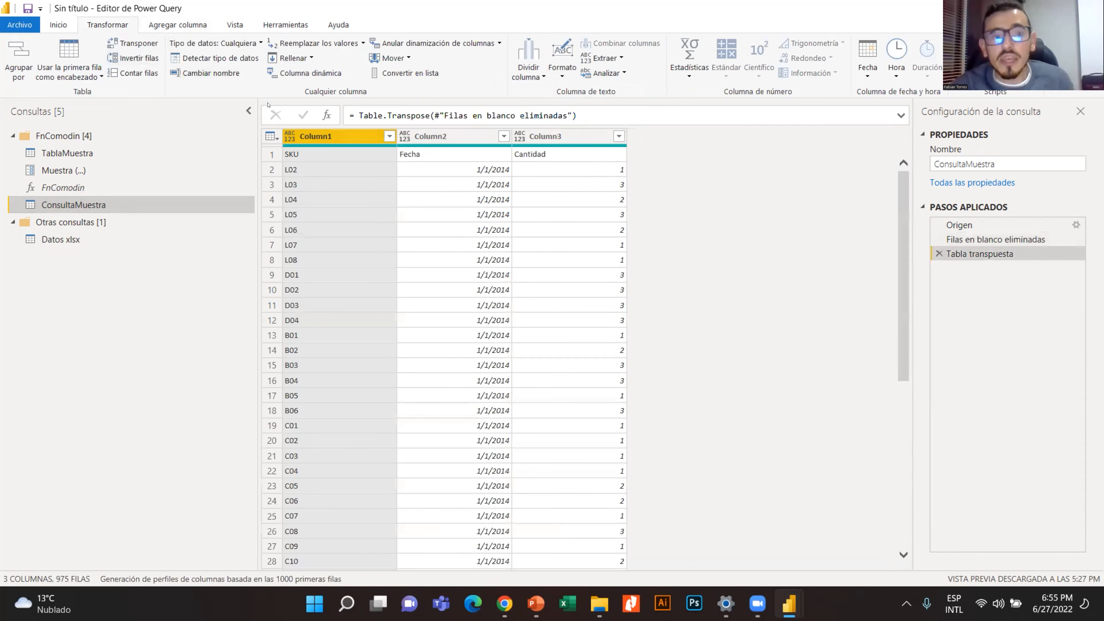
# Preview the nested FnComodin tables in Datos xlsx for Diciembre-2014, Noviembre-2014, Octubre-2014 and Julio-2014.
pyautogui.click(85, 234)
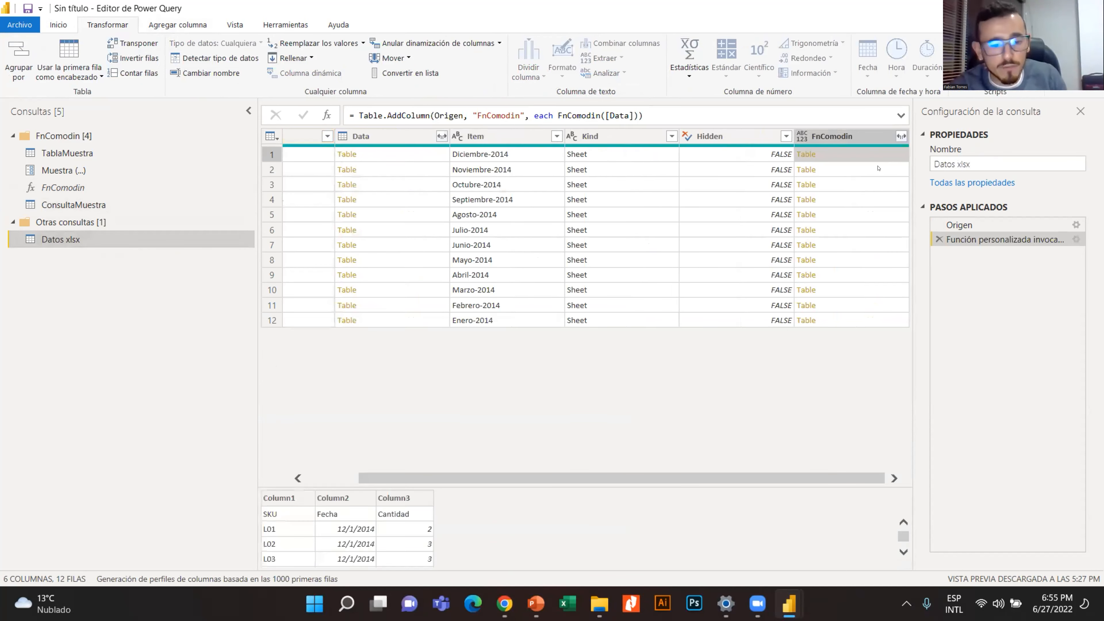
pyautogui.moveTo(903, 535); pyautogui.dragTo(902, 537)
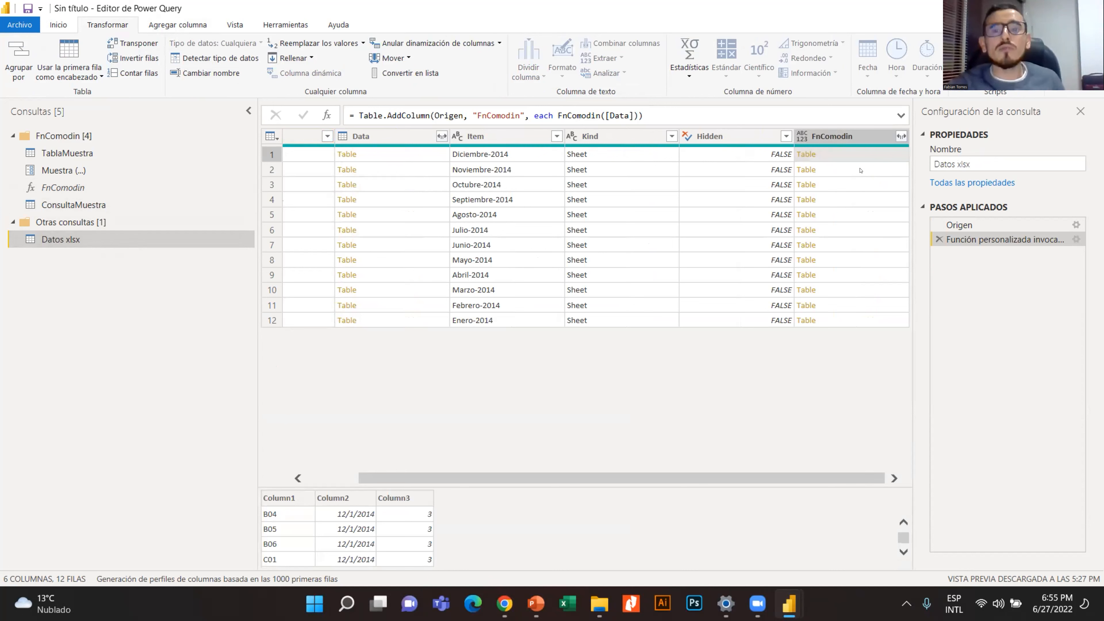
pyautogui.click(860, 170)
pyautogui.click(867, 186)
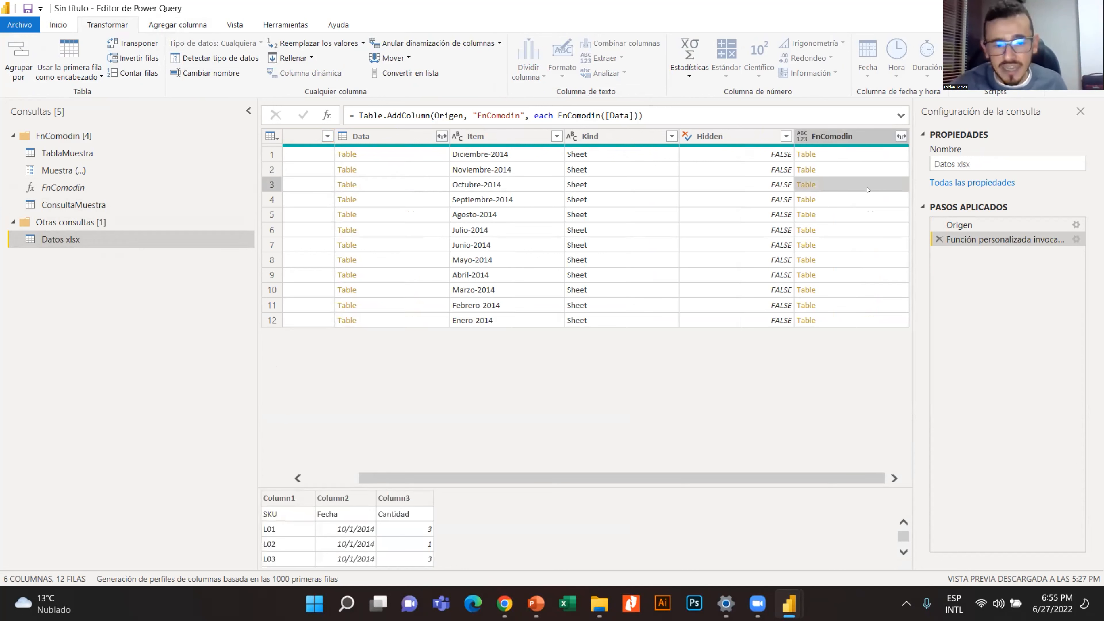
pyautogui.click(866, 233)
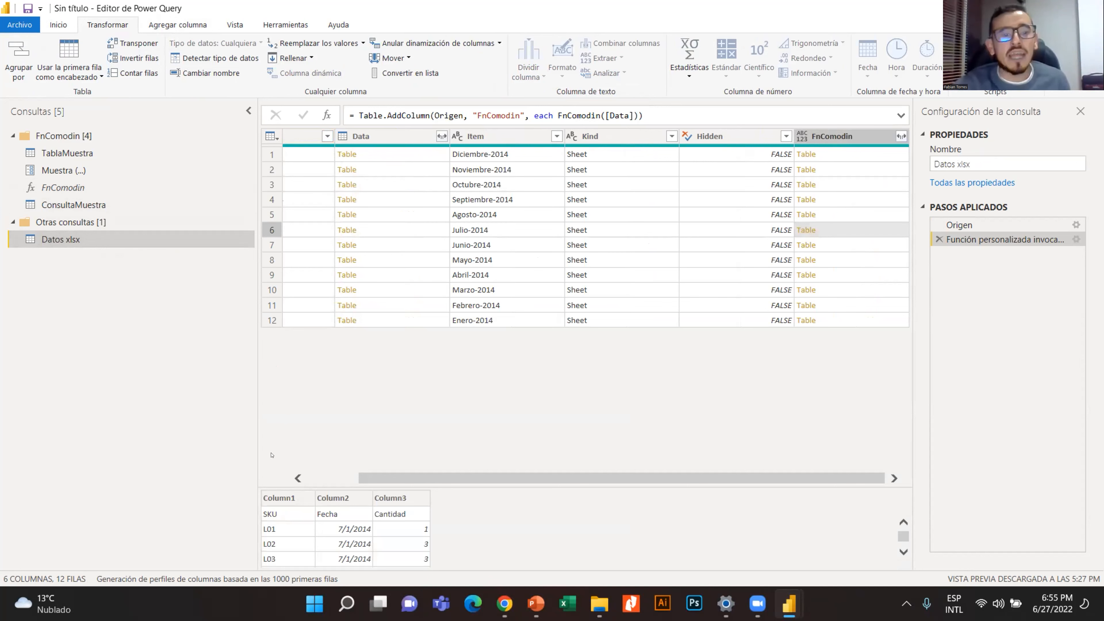
# Promote the first row of ConsultaMuestra to headers and preview the Julio-2014 FnComodin table in Datos xlsx.
pyautogui.click(104, 206)
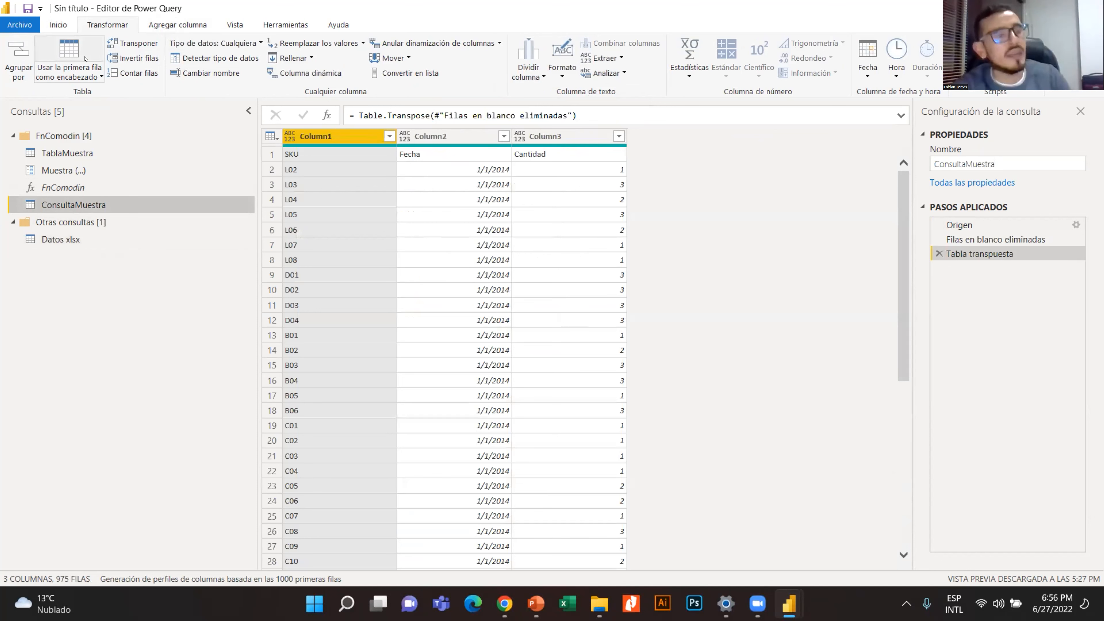
pyautogui.click(77, 49)
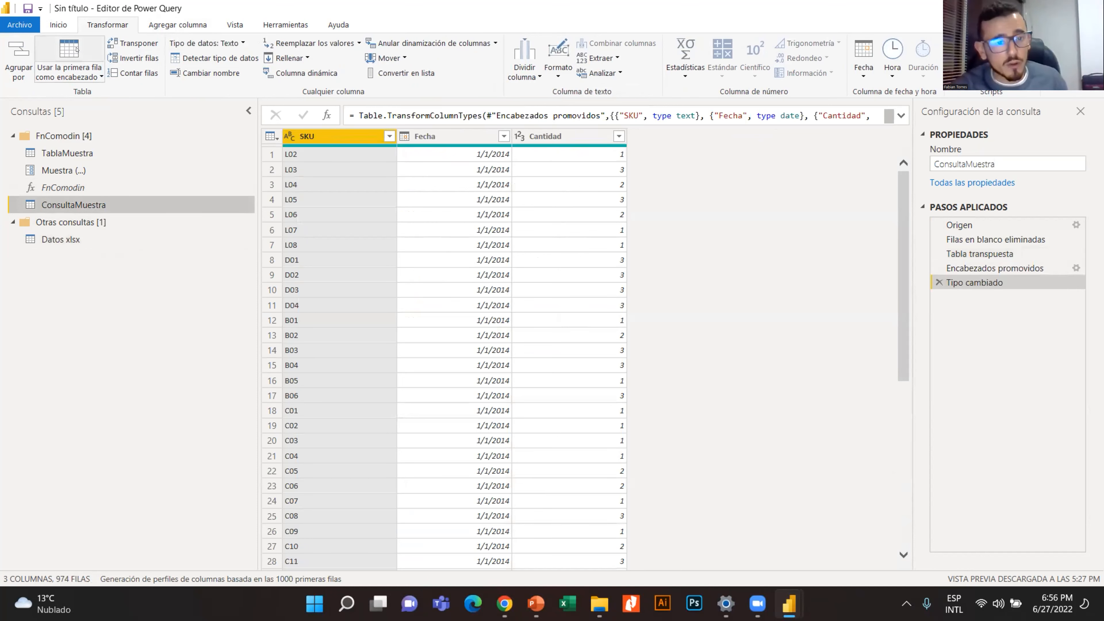
pyautogui.click(69, 239)
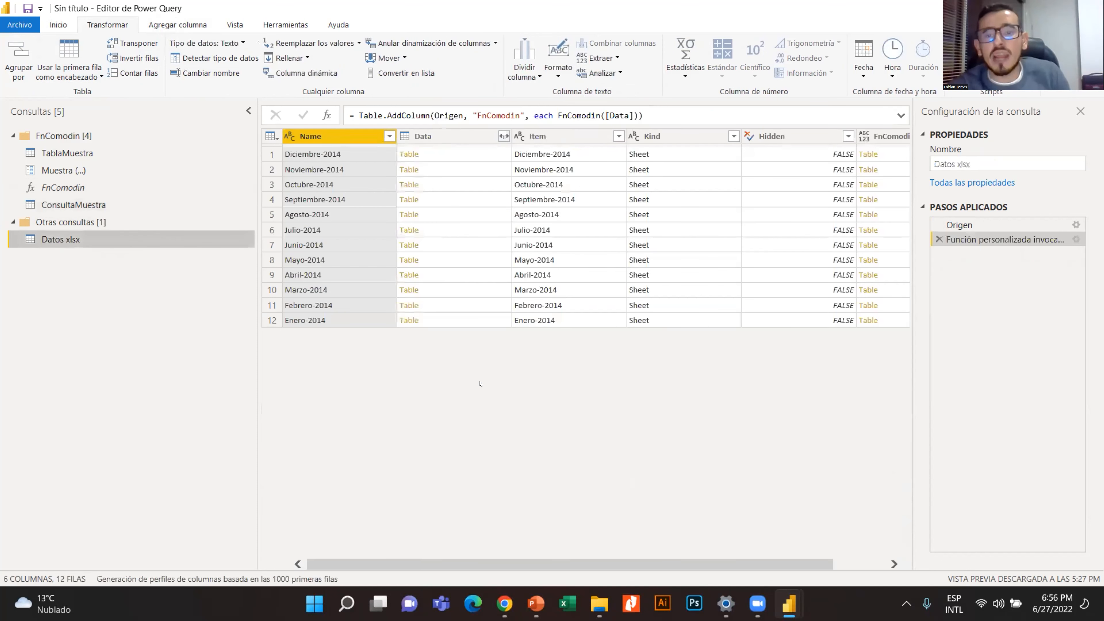
pyautogui.click(884, 230)
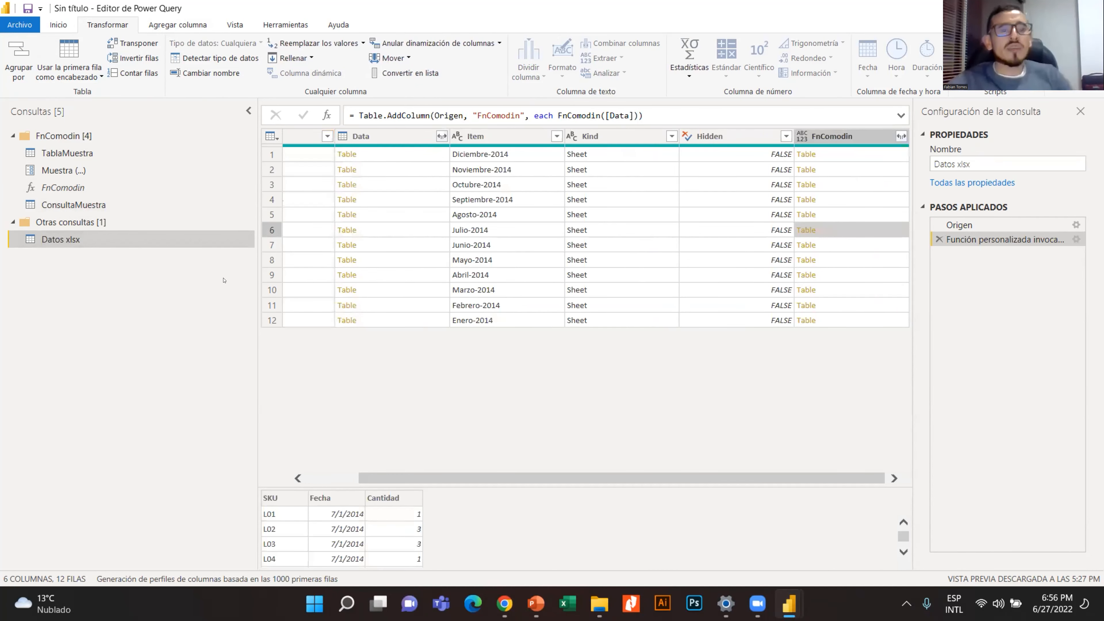
pyautogui.moveTo(388, 56)
pyautogui.mouseDown()
pyautogui.moveTo(298, 177)
pyautogui.moveTo(393, 183)
pyautogui.mouseUp()
pyautogui.moveTo(258, 92)
pyautogui.mouseDown()
pyautogui.moveTo(469, 356)
pyautogui.moveTo(506, 430)
pyautogui.mouseUp()
pyautogui.moveTo(191, 459); pyautogui.dragTo(463, 131)
pyautogui.press('Escape')
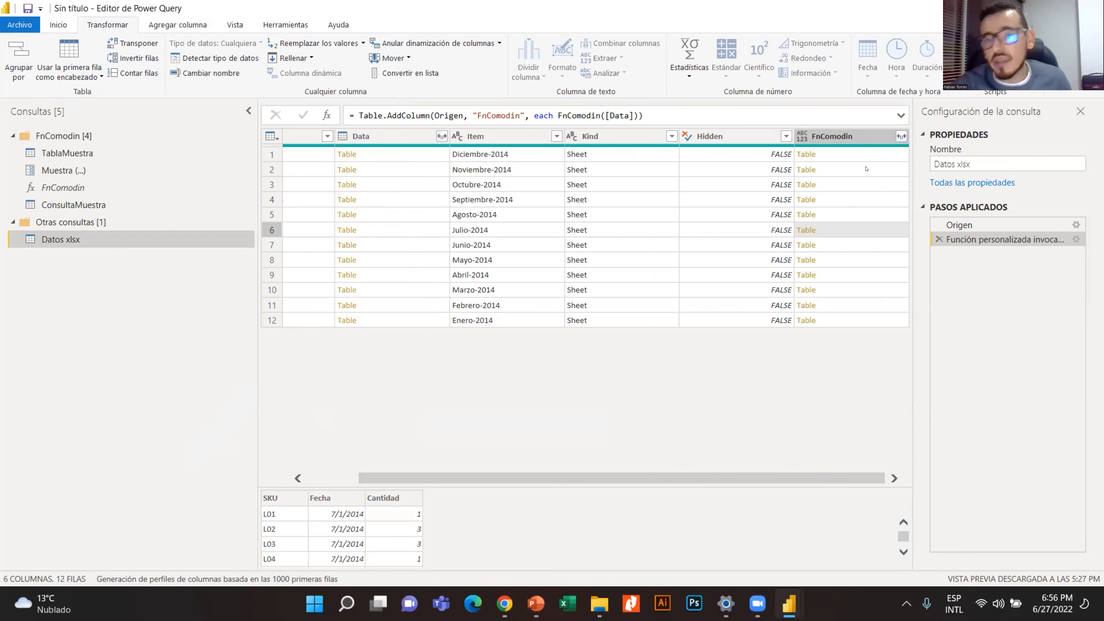
# Preview the Noviembre-2014 FnComodin table and remove every column of Datos xlsx except FnComodin.
pyautogui.click(857, 163)
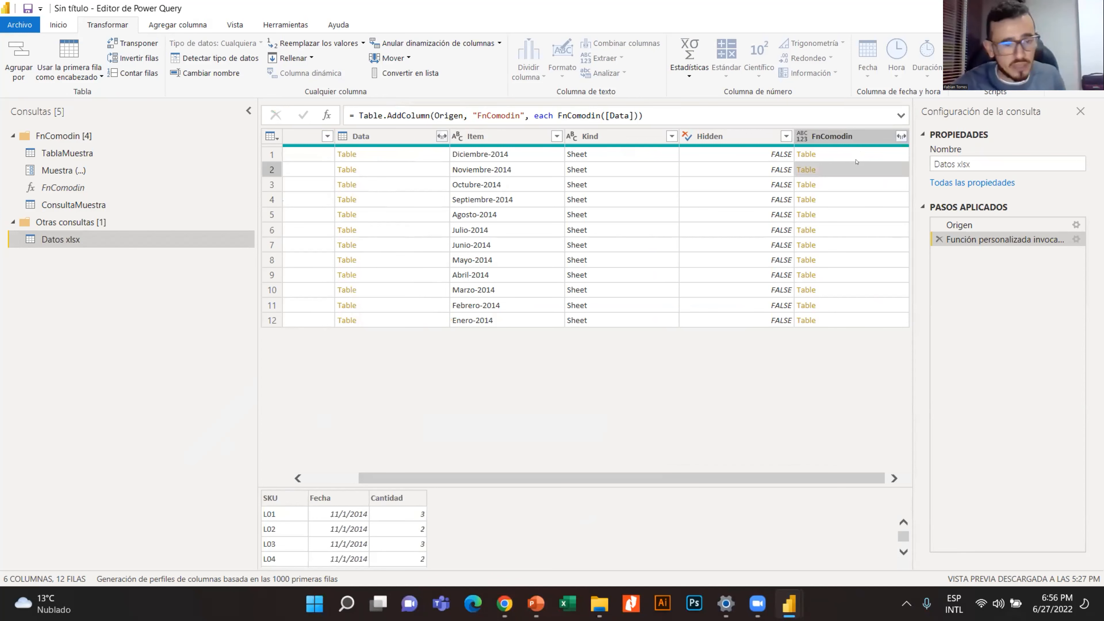
pyautogui.click(859, 135)
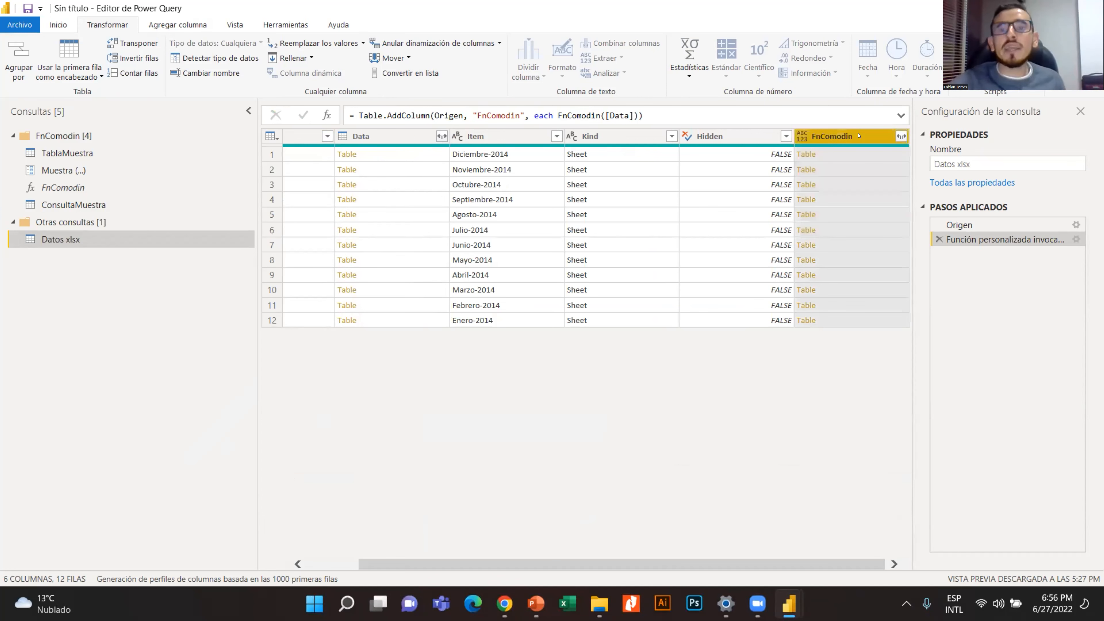
pyautogui.rightClick(859, 136)
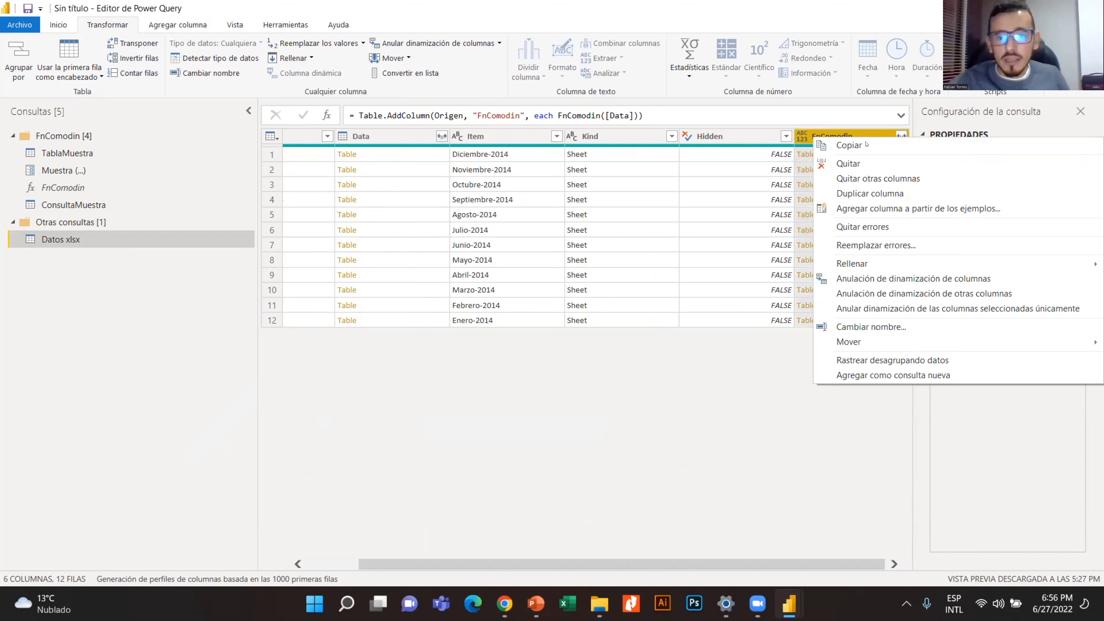
pyautogui.click(884, 176)
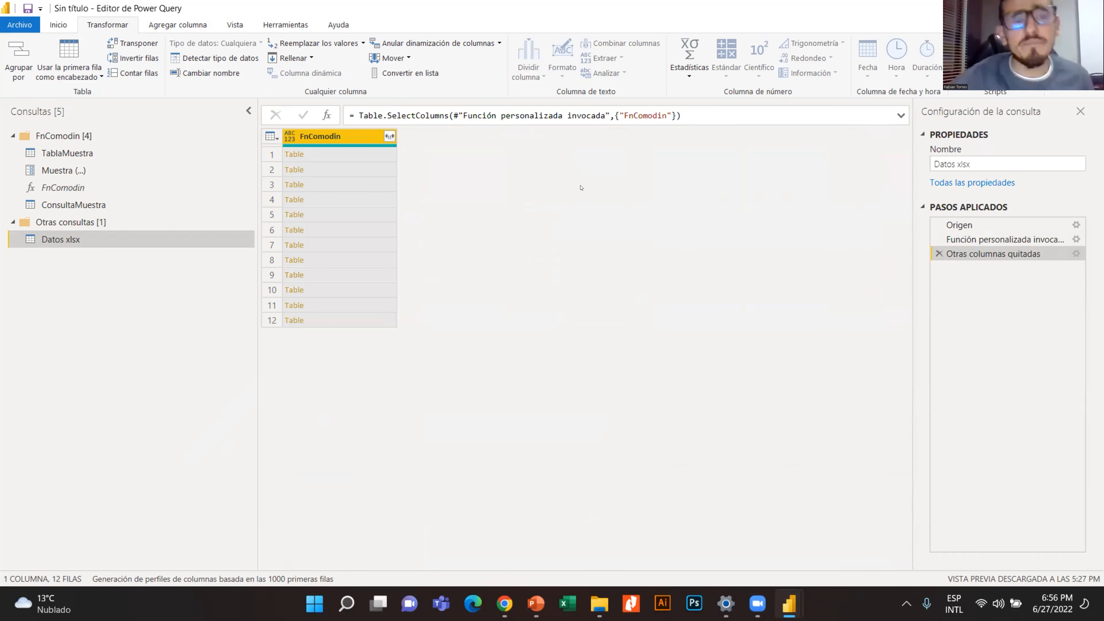
# Expand FnComodin into SKU, Fecha and Cantidad without the original column name as prefix, and look through the combined rows.
pyautogui.click(389, 136)
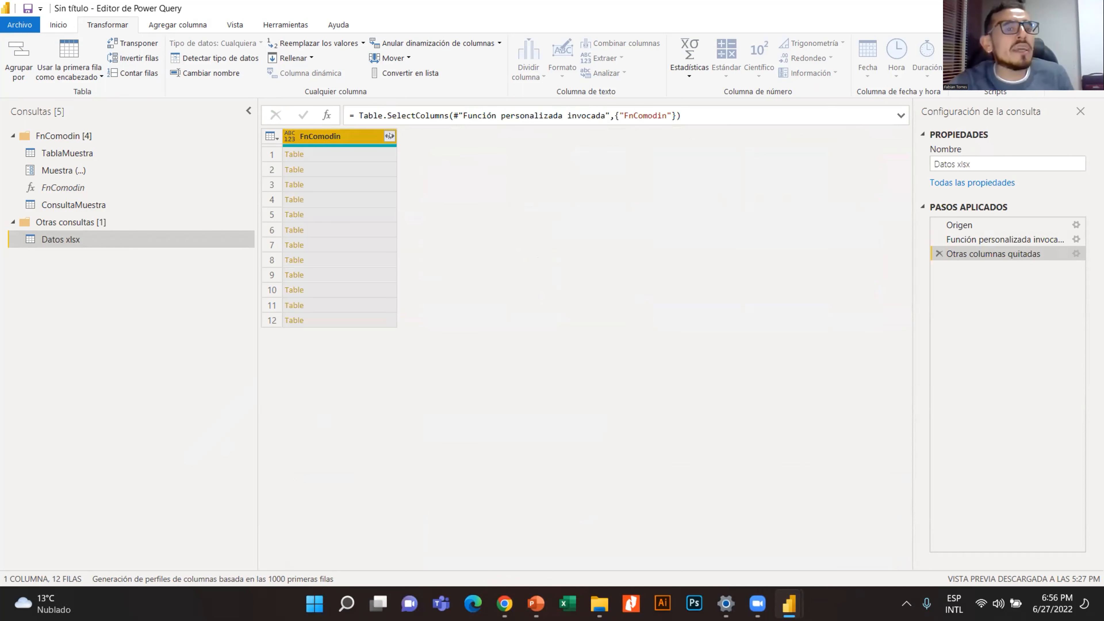
pyautogui.click(186, 270)
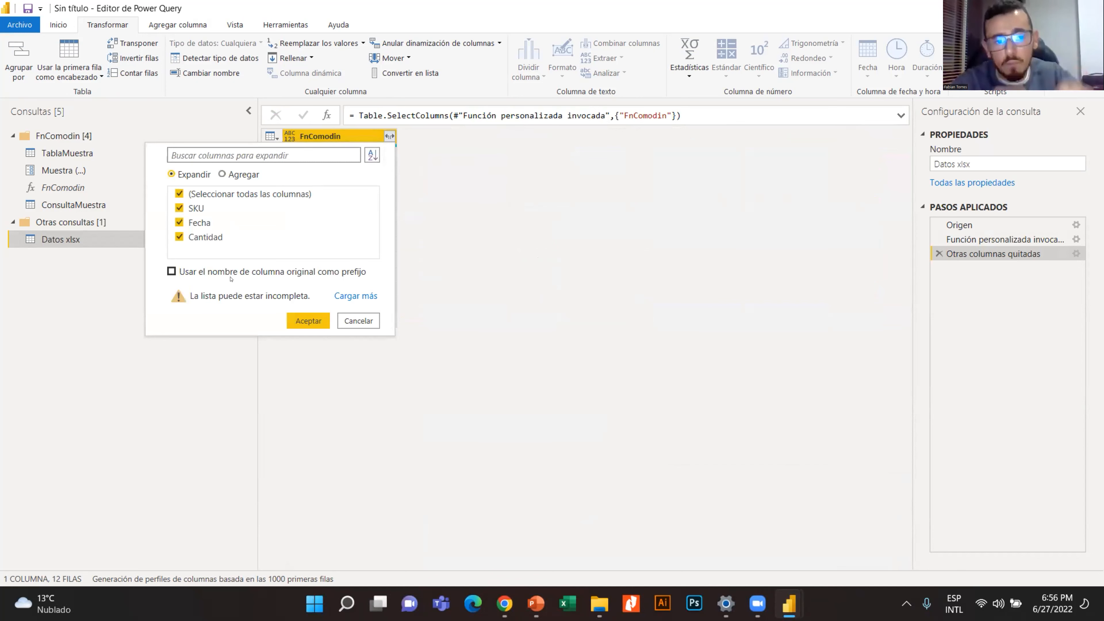
pyautogui.click(307, 319)
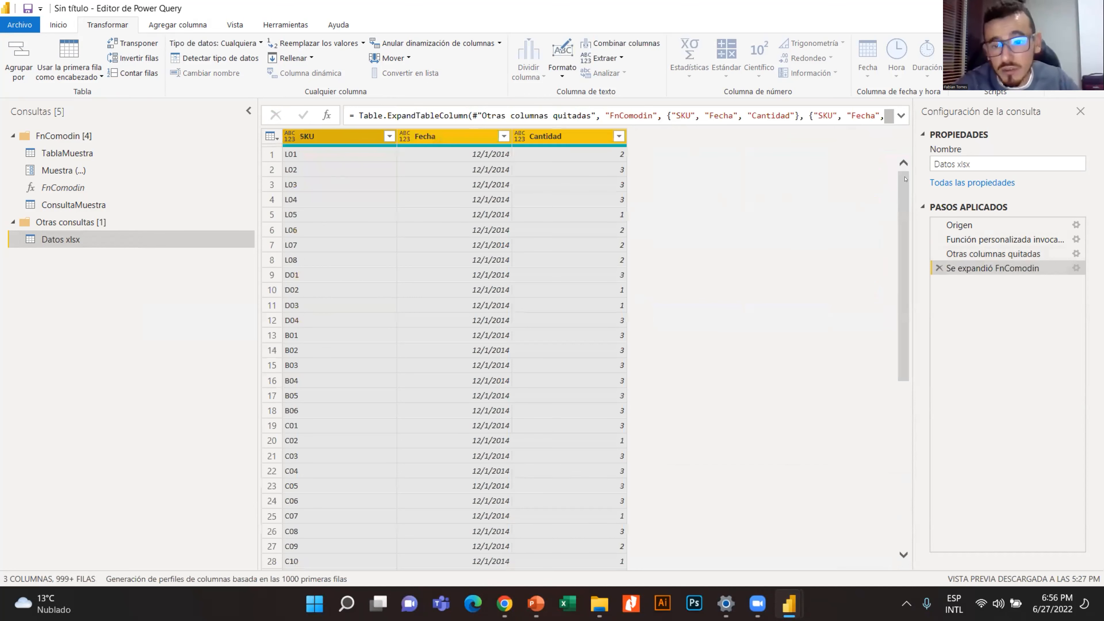
pyautogui.scroll(-10, 895, 180)
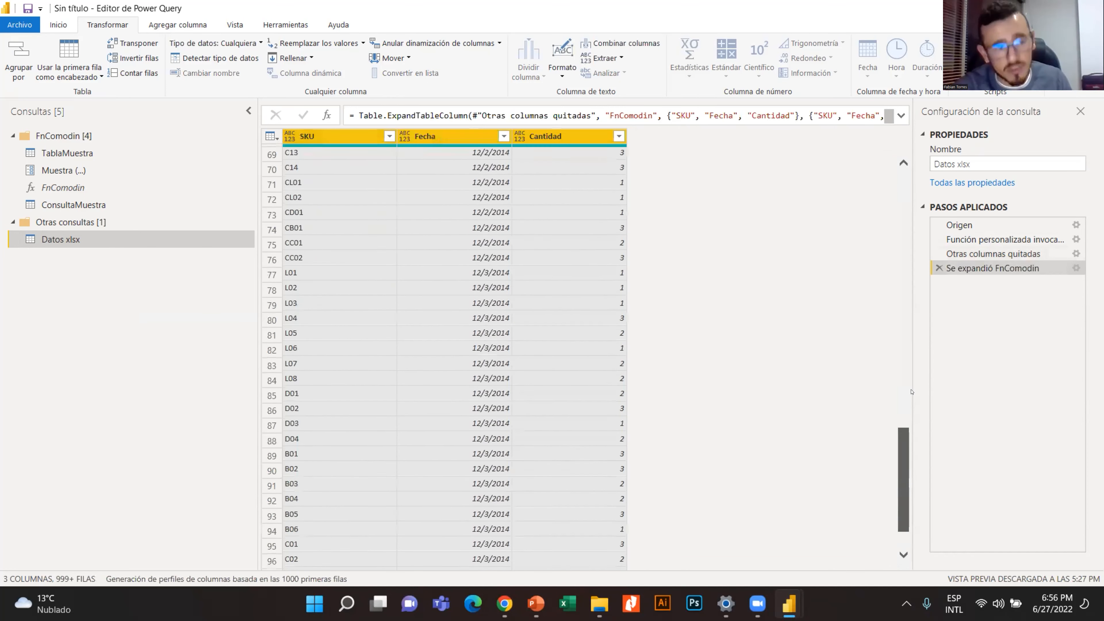
pyautogui.scroll(10, 875, 287)
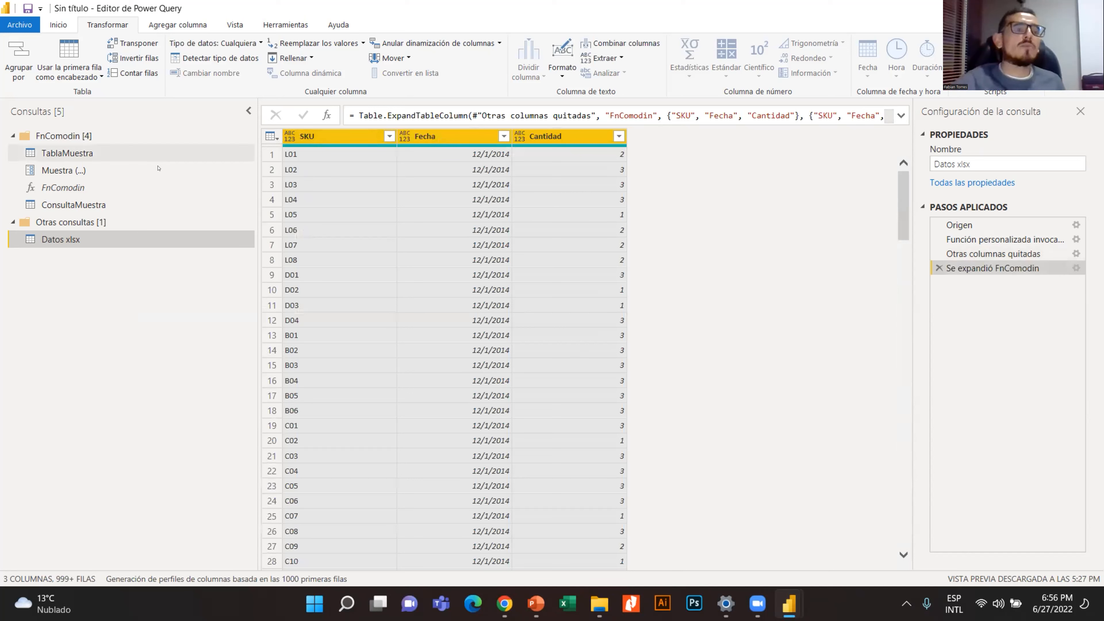
# View the result of the ConsultaMuestra query.
pyautogui.click(85, 200)
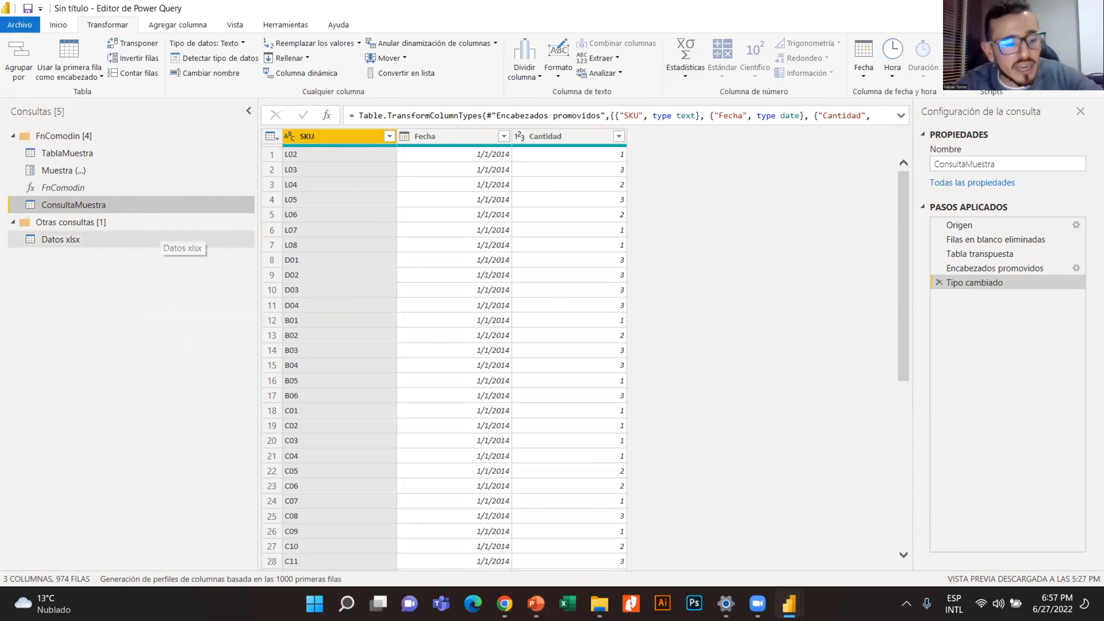
pyautogui.hotkey('ctrl', '2')
pyautogui.moveTo(98, 146)
pyautogui.mouseDown()
pyautogui.moveTo(186, 144)
pyautogui.moveTo(153, 228)
pyautogui.moveTo(5, 217)
pyautogui.mouseUp()
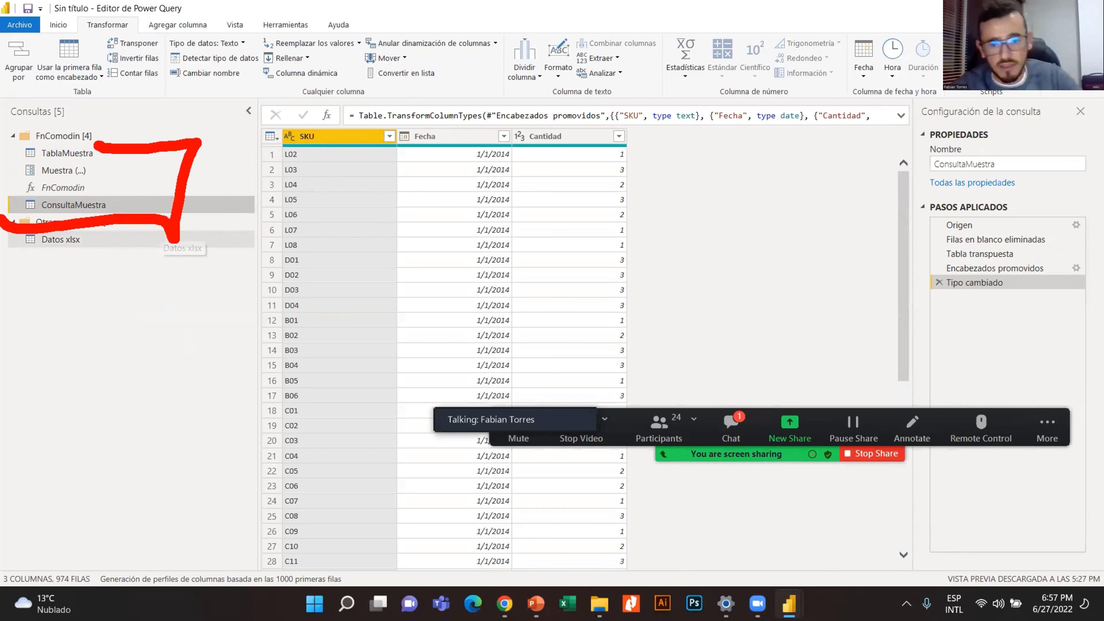
pyautogui.press('Escape')
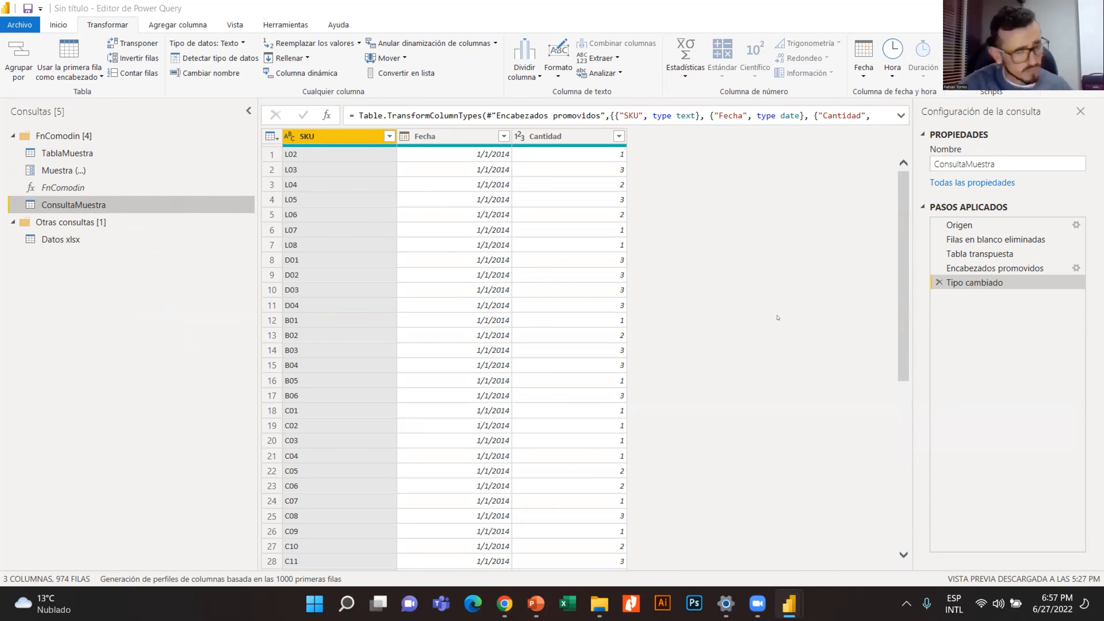
# Switch to File Explorer, look at the files in the ConsolidacionDeTablas folder, and return to the Power Query Editor.
pyautogui.click(599, 603)
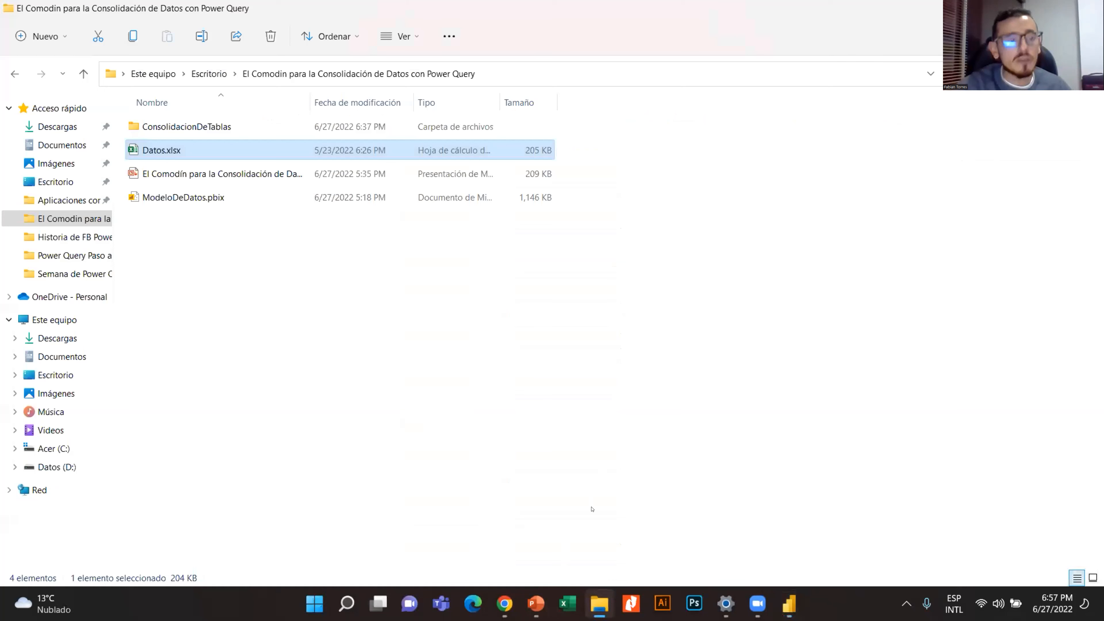
pyautogui.click(215, 124)
pyautogui.doubleClick(204, 125)
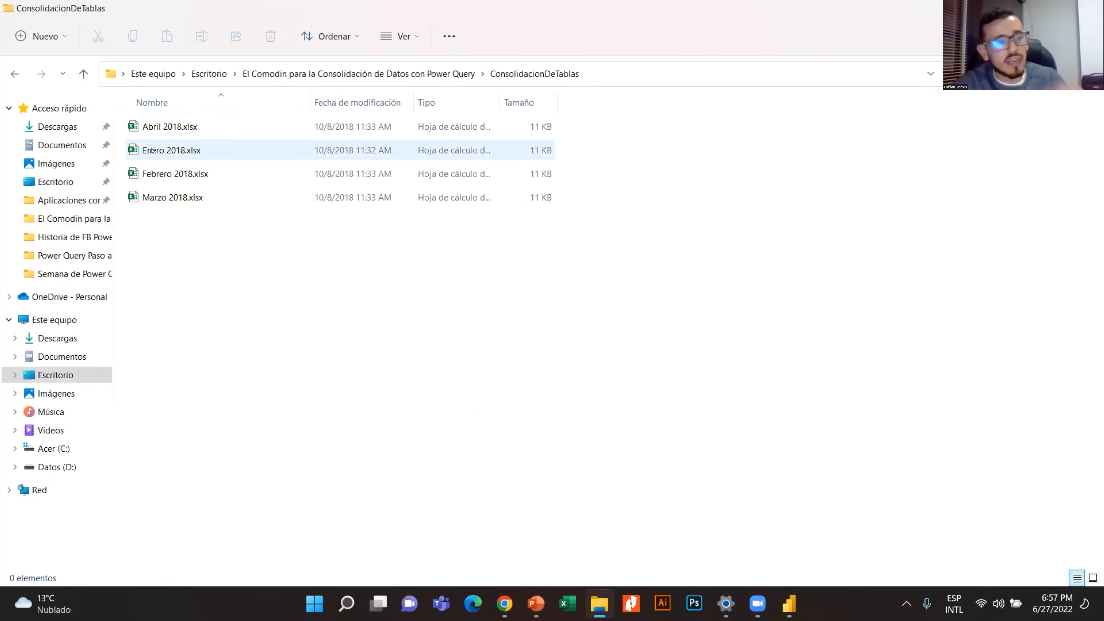
pyautogui.click(15, 73)
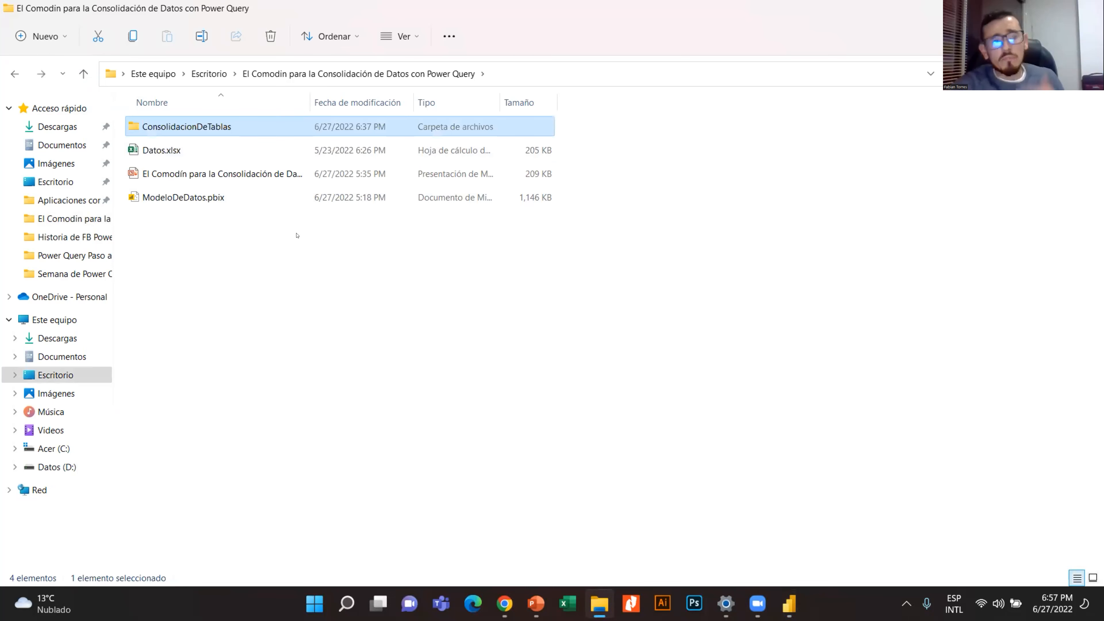
pyautogui.click(288, 279)
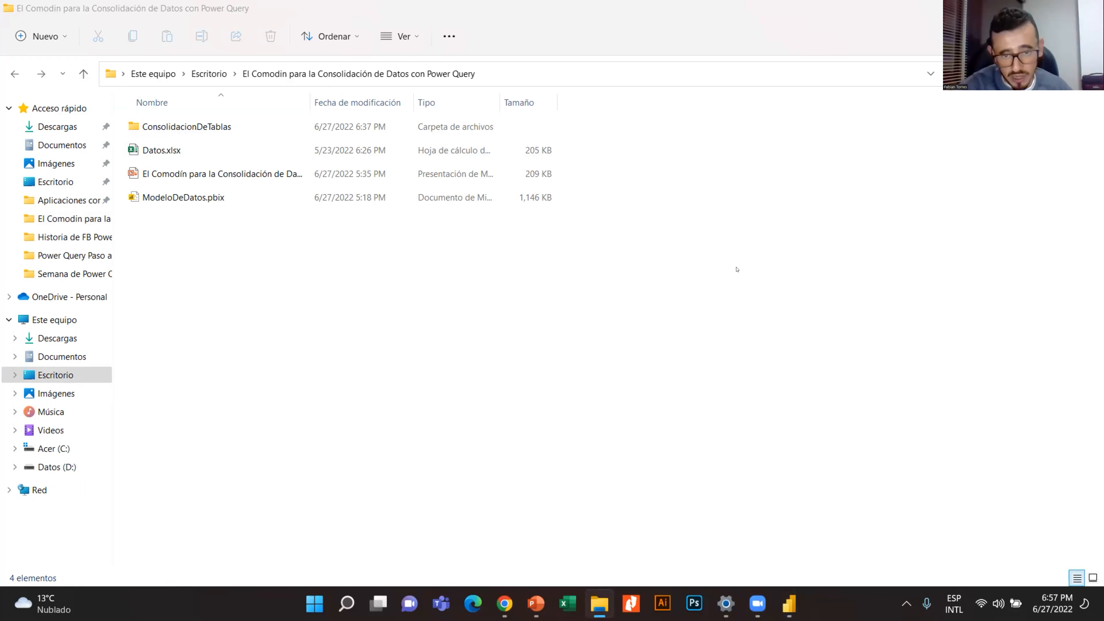
pyautogui.click(789, 605)
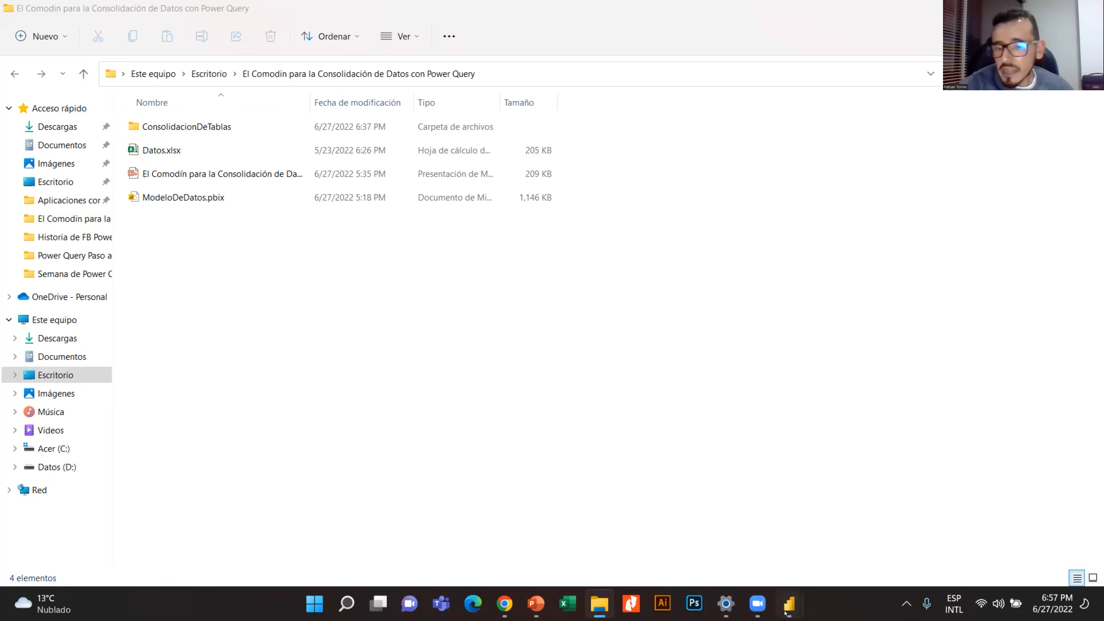
pyautogui.click(821, 541)
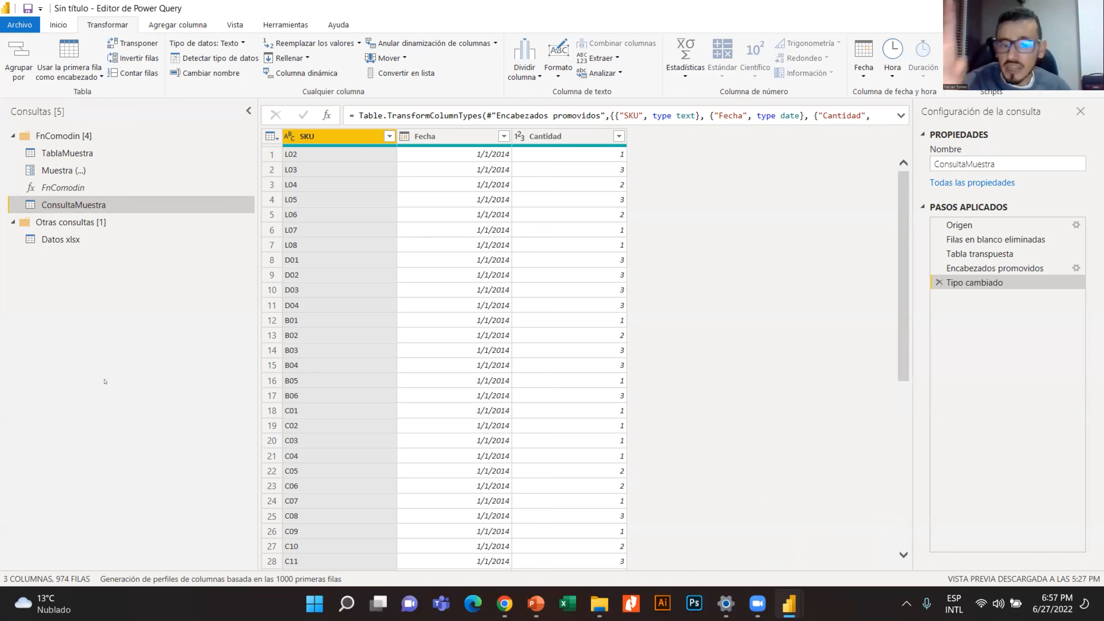
pyautogui.hotkey('alt', 'Tab')
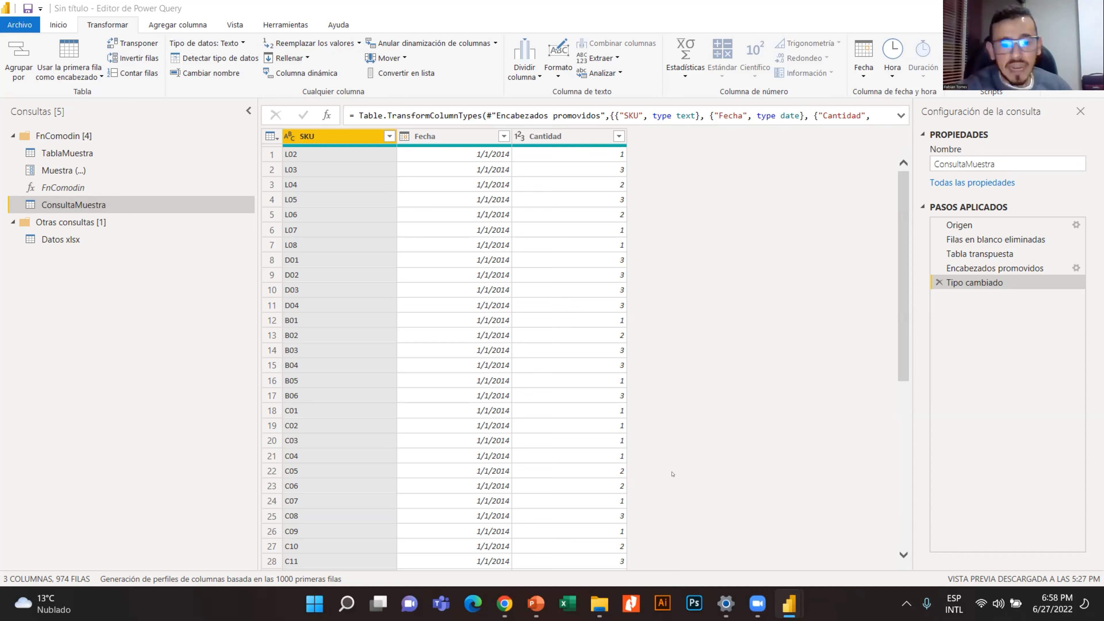
# Switch to File Explorer, check the ConsolidacionDeTablas folder again and go back to its parent folder.
pyautogui.click(599, 603)
pyautogui.doubleClick(187, 126)
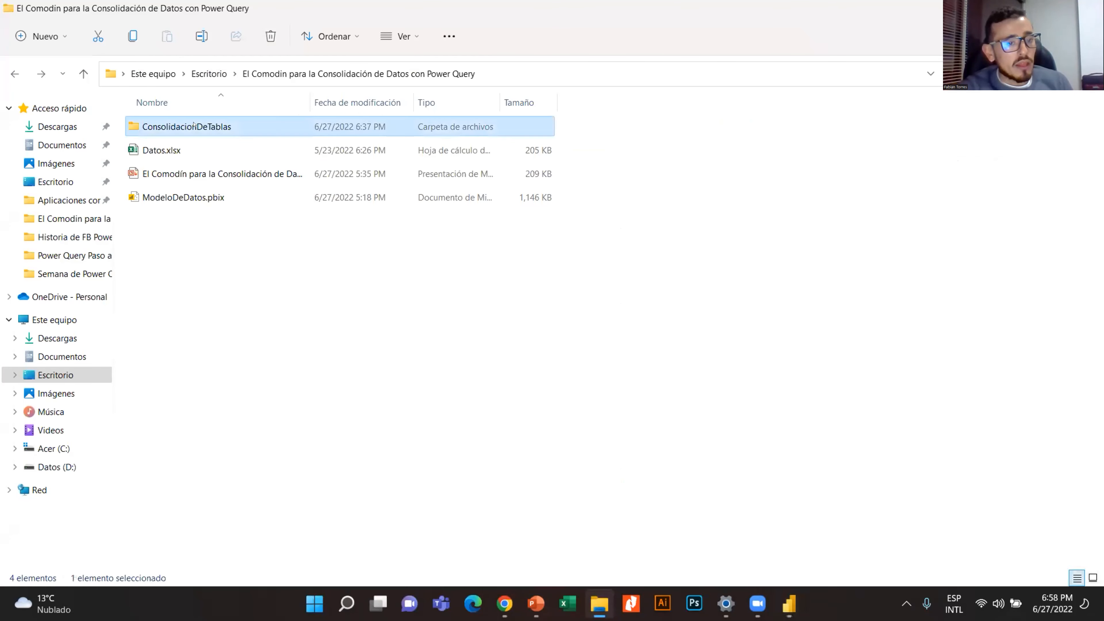
pyautogui.click(17, 71)
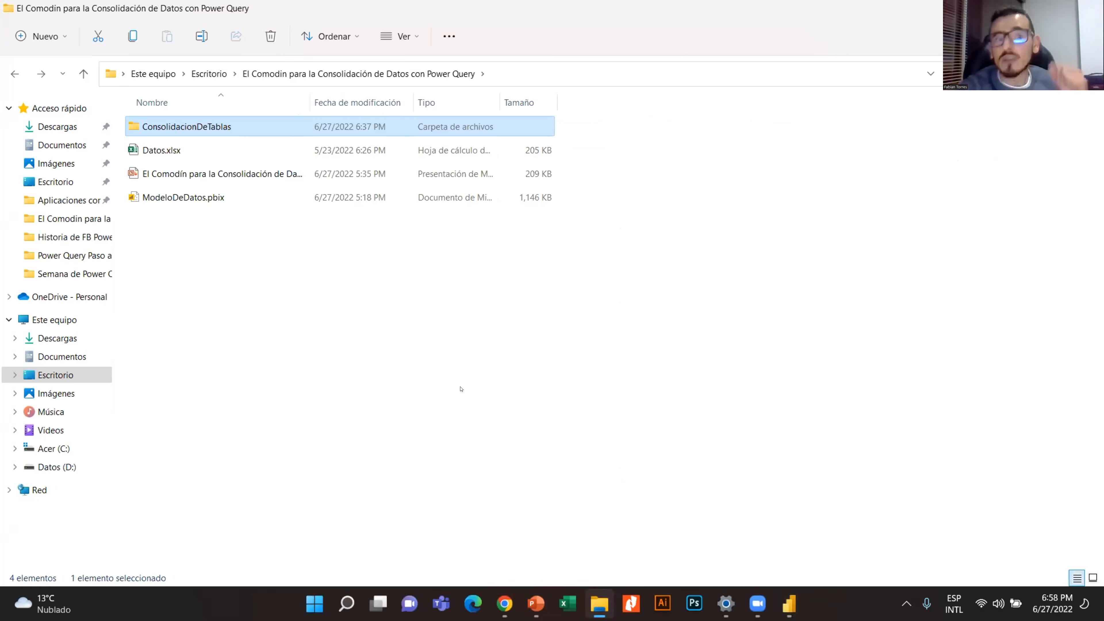
# Return to the Power Query Editor and look at the available new data source types without choosing one.
pyautogui.click(598, 602)
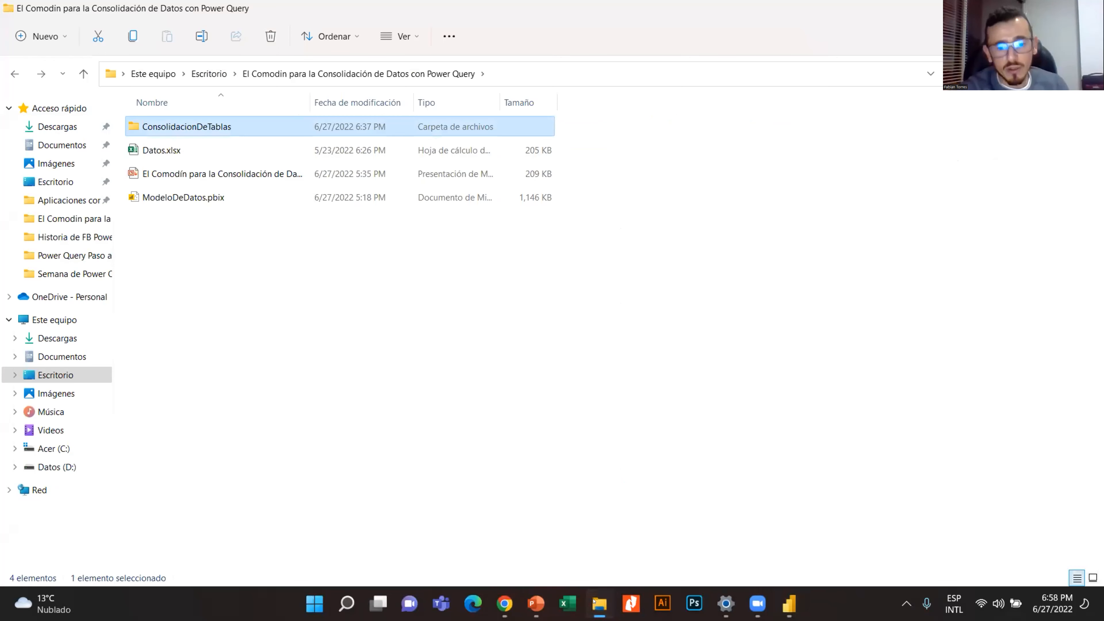
pyautogui.click(59, 25)
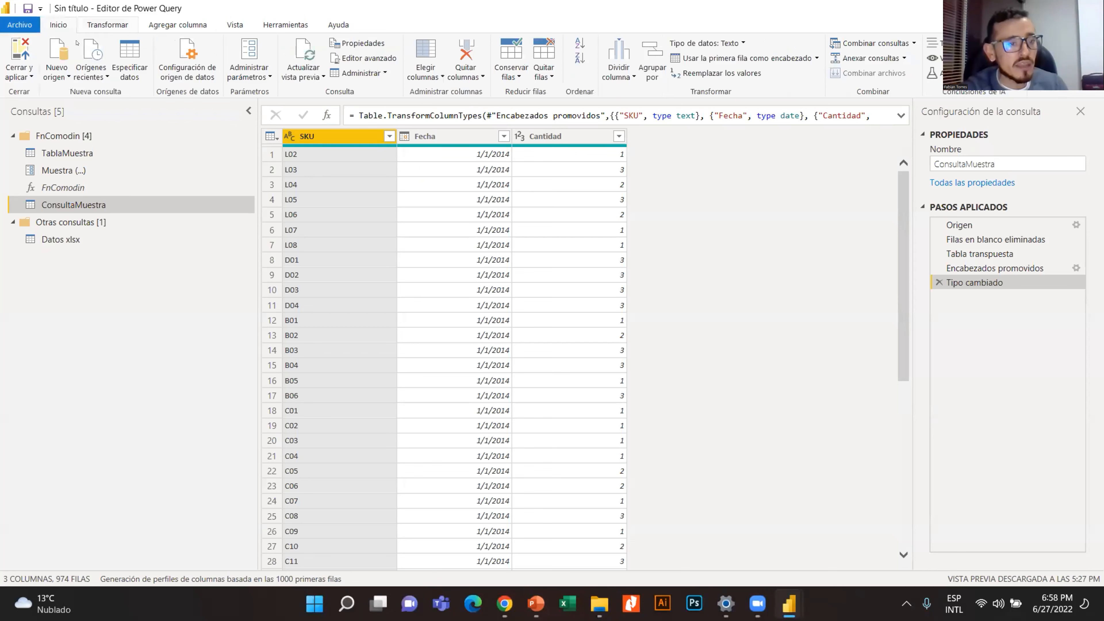
pyautogui.click(57, 70)
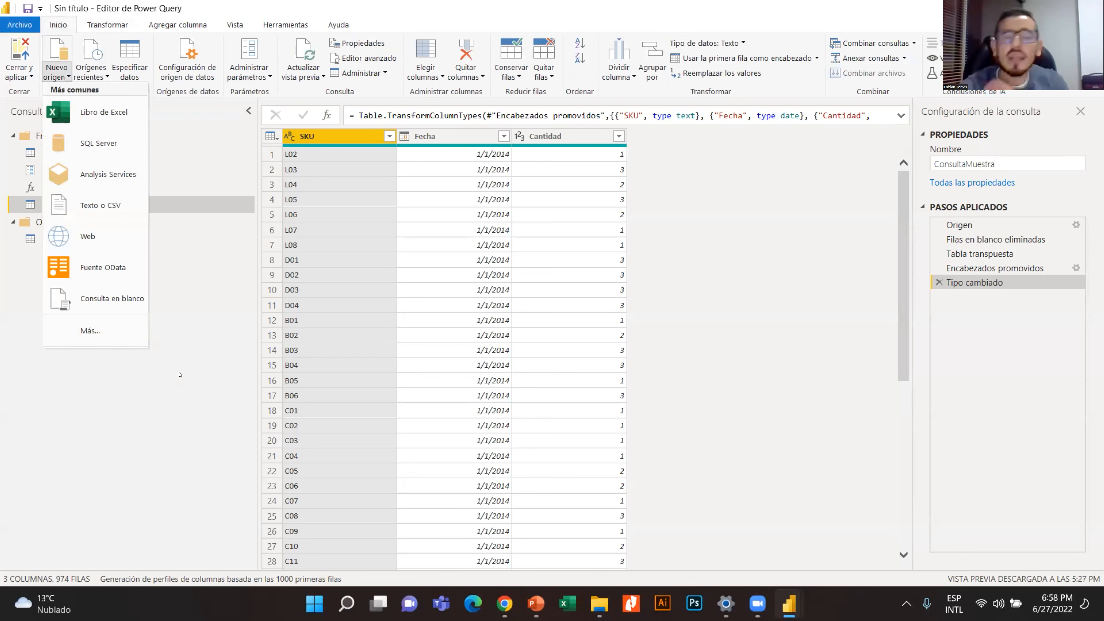
pyautogui.click(233, 354)
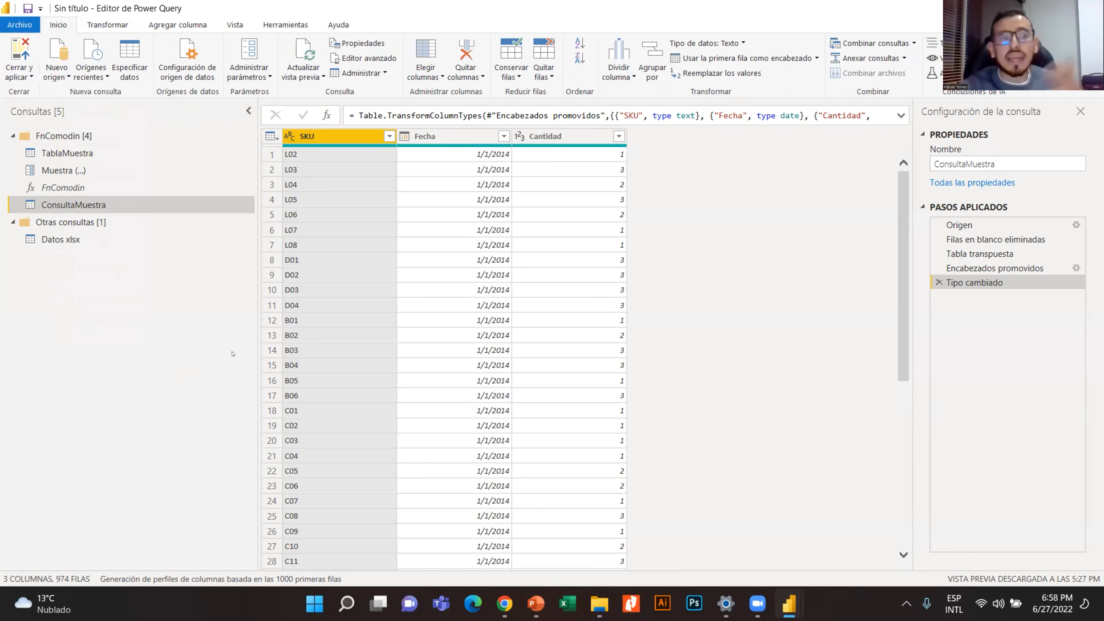
# Open Datos.xlsx from File Explorer to check its monthly sheets, close the workbook and return to the Power Query Editor.
pyautogui.click(601, 603)
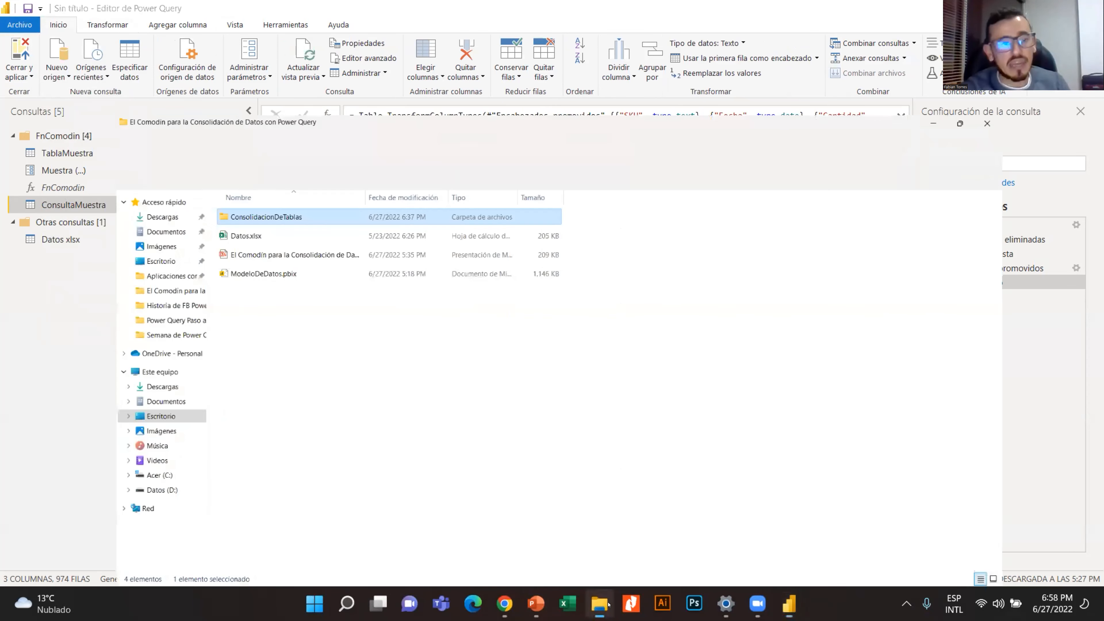
pyautogui.doubleClick(222, 152)
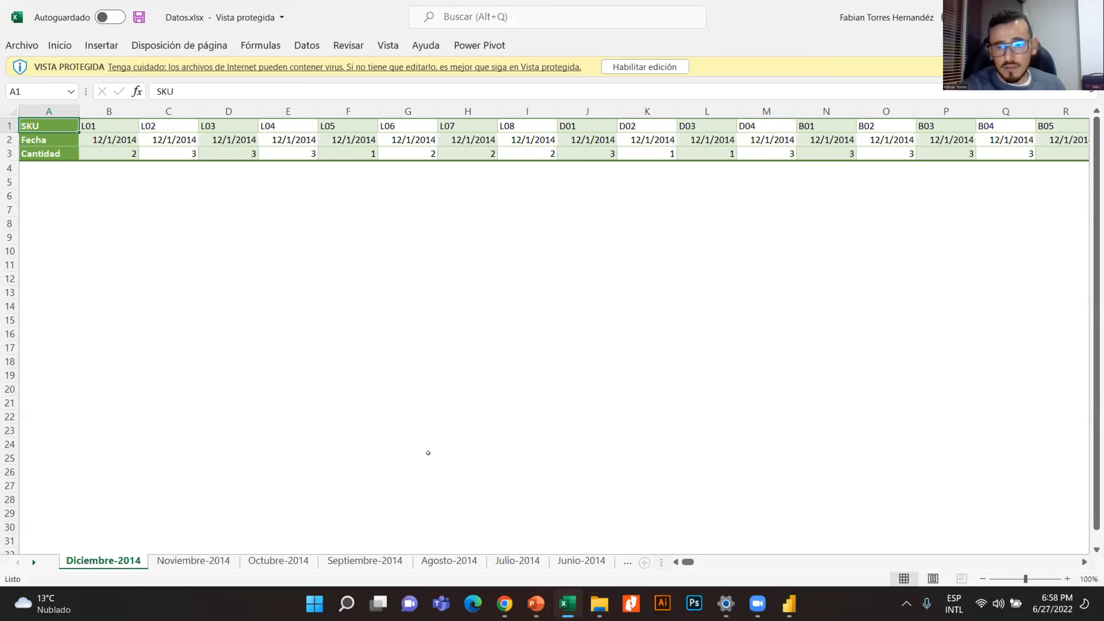
pyautogui.click(1086, 17)
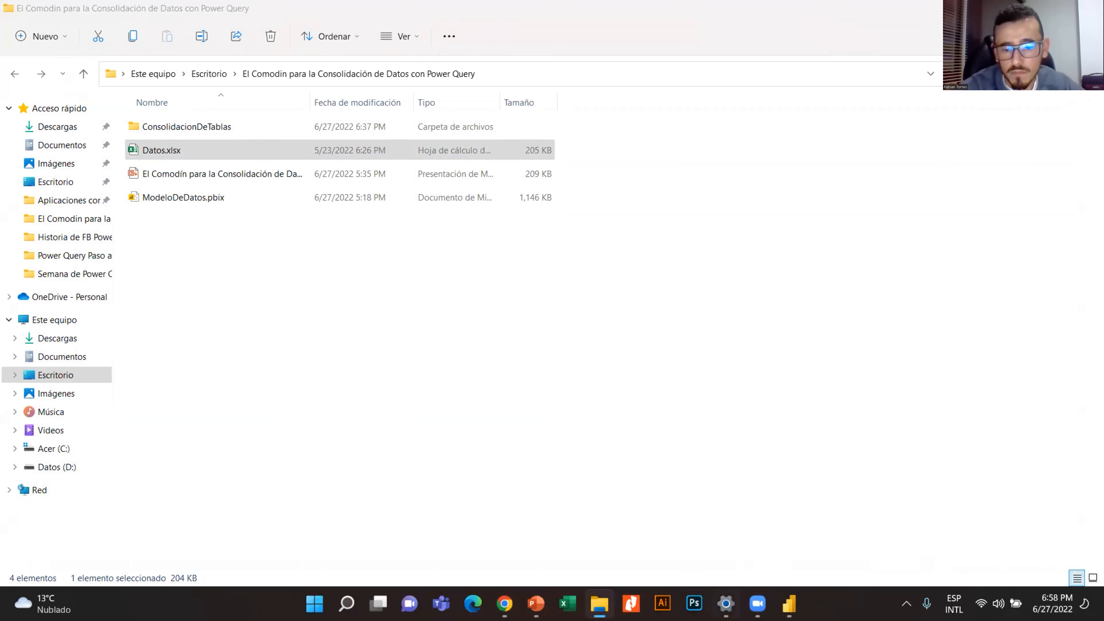
pyautogui.moveTo(789, 604)
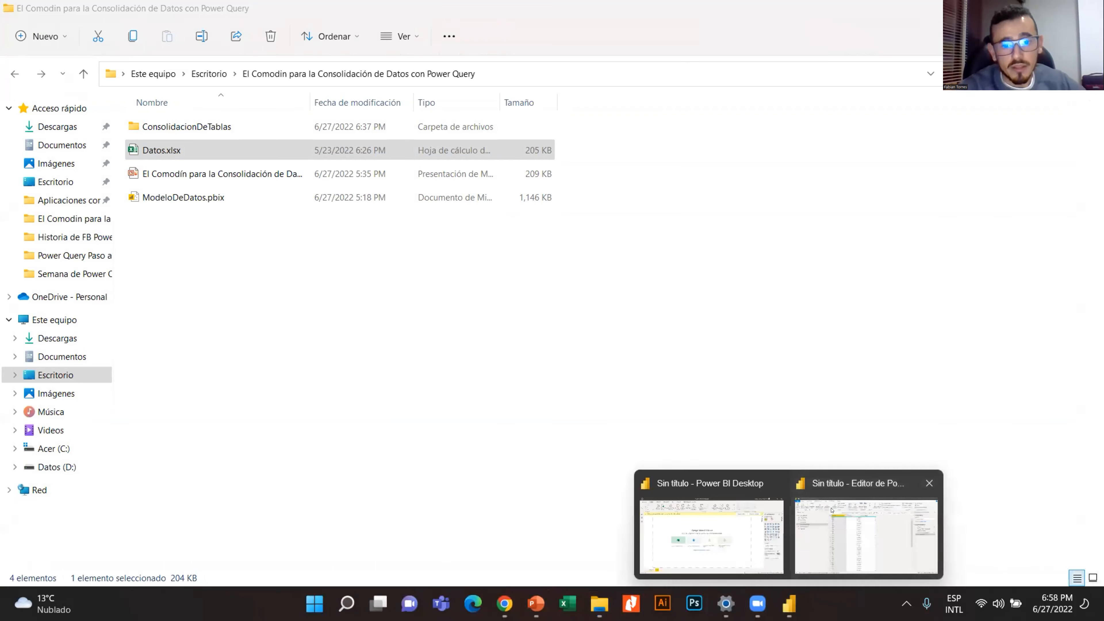
pyautogui.click(832, 509)
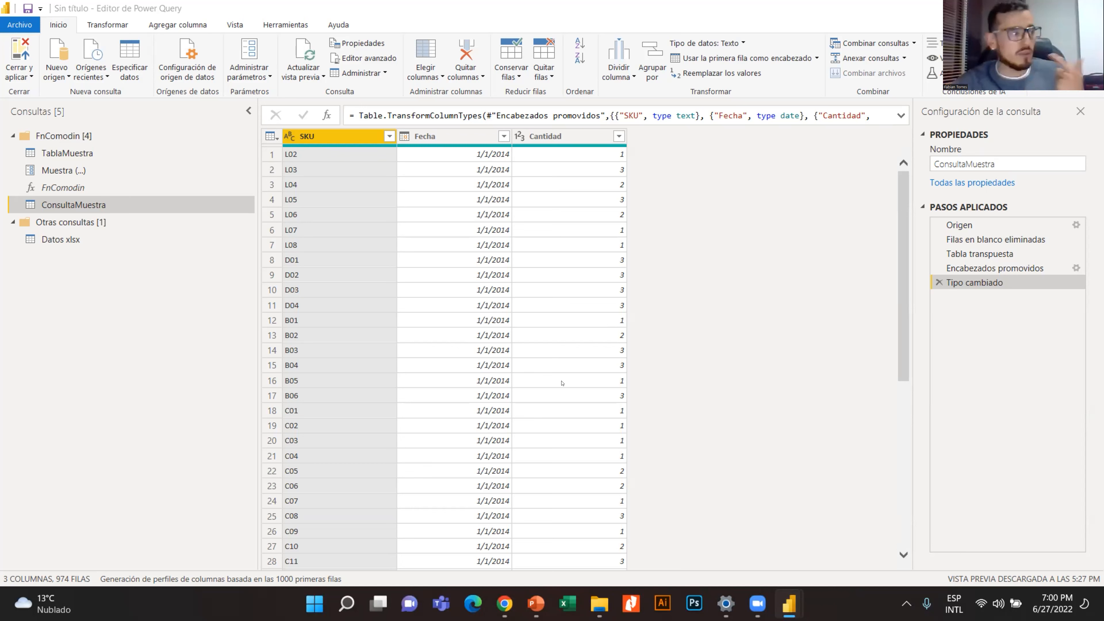
# Close the Power Query Editor and apply the pending query changes, loading the queries into the Power BI Desktop model.
pyautogui.moveTo(529, 610)
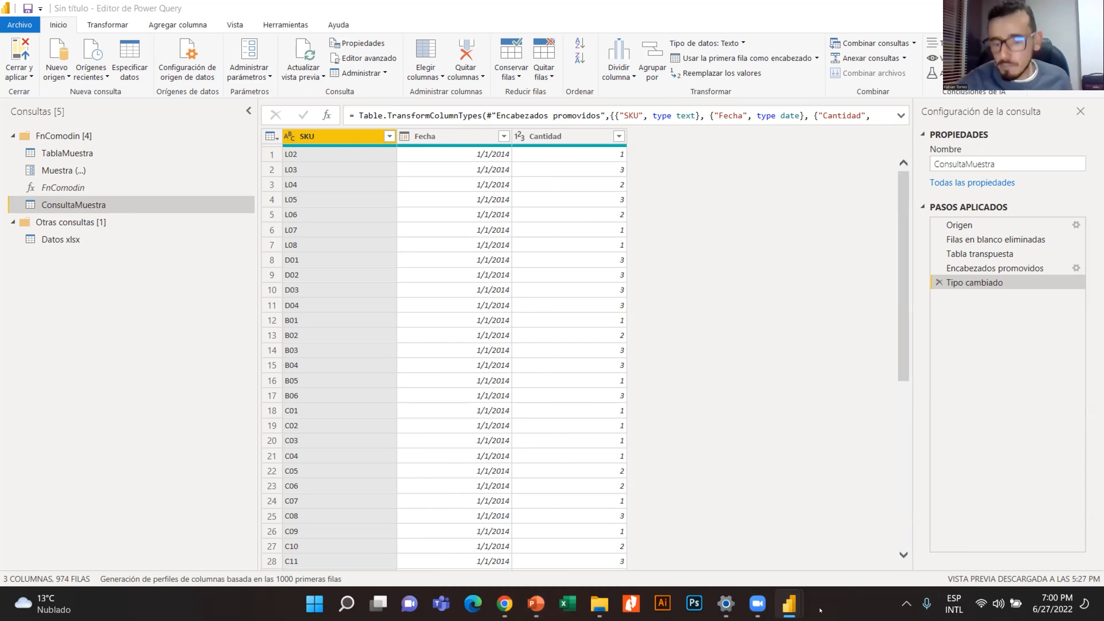
pyautogui.moveTo(788, 604)
pyautogui.click(822, 530)
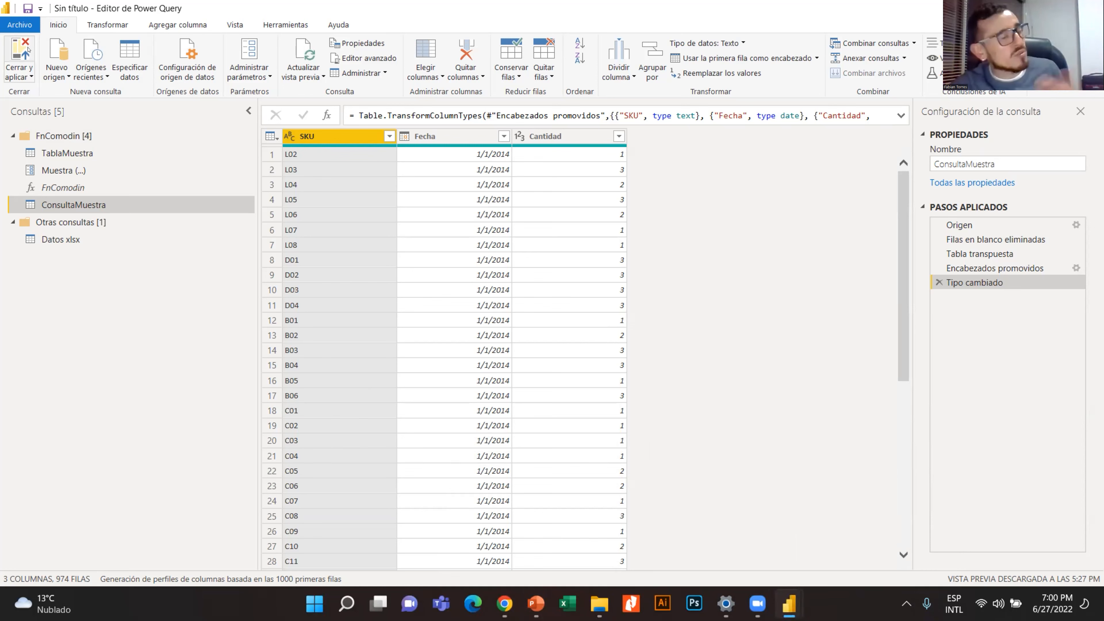
pyautogui.click(599, 603)
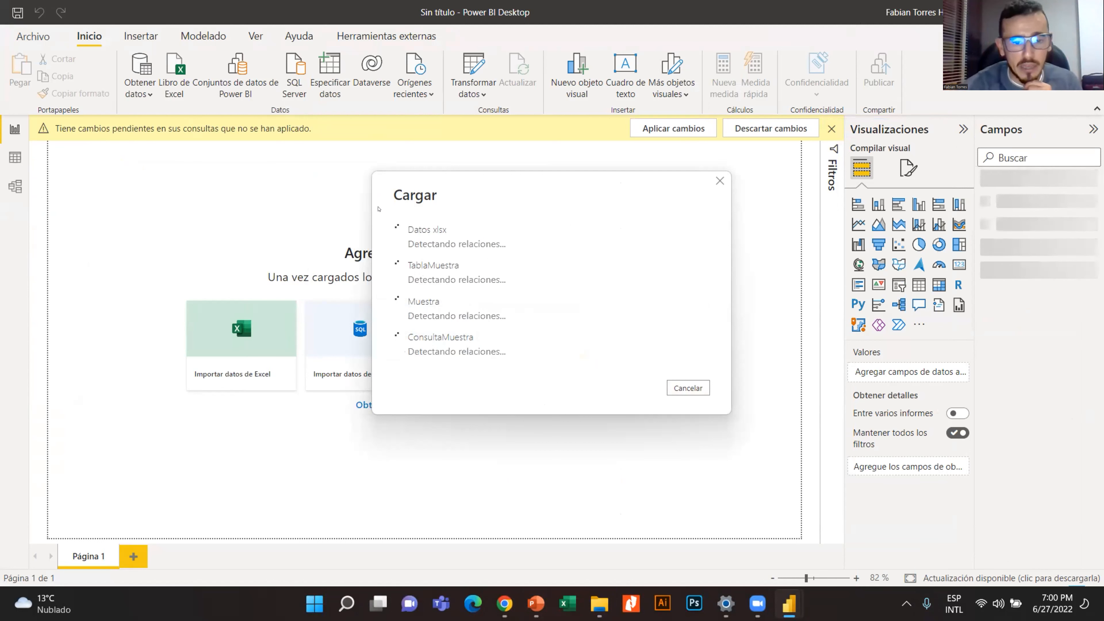
pyautogui.click(719, 181)
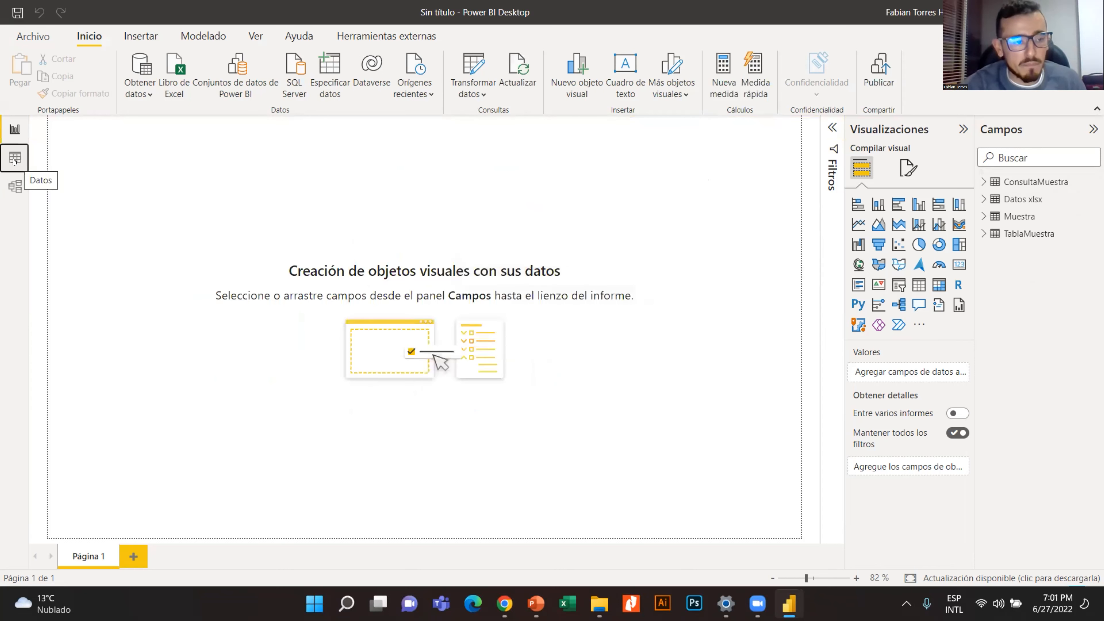
# View the loaded rows of the Datos xlsx table in the Data view.
pyautogui.click(15, 160)
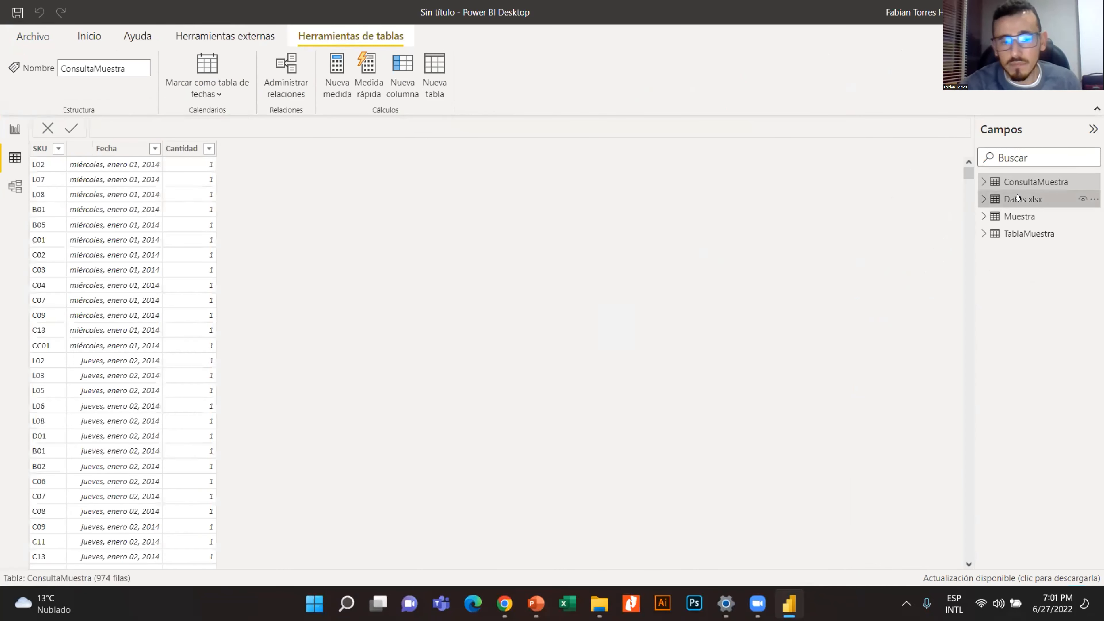
pyautogui.click(1019, 198)
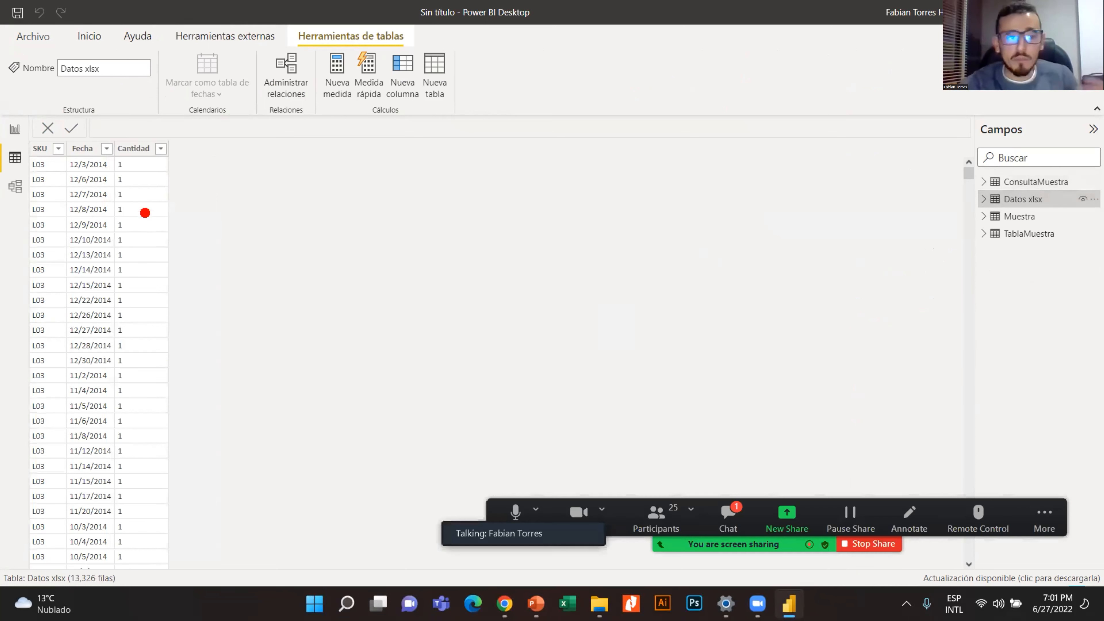
pyautogui.moveTo(114, 146)
pyautogui.mouseDown()
pyautogui.moveTo(139, 185)
pyautogui.moveTo(192, 451)
pyautogui.moveTo(166, 571)
pyautogui.mouseUp()
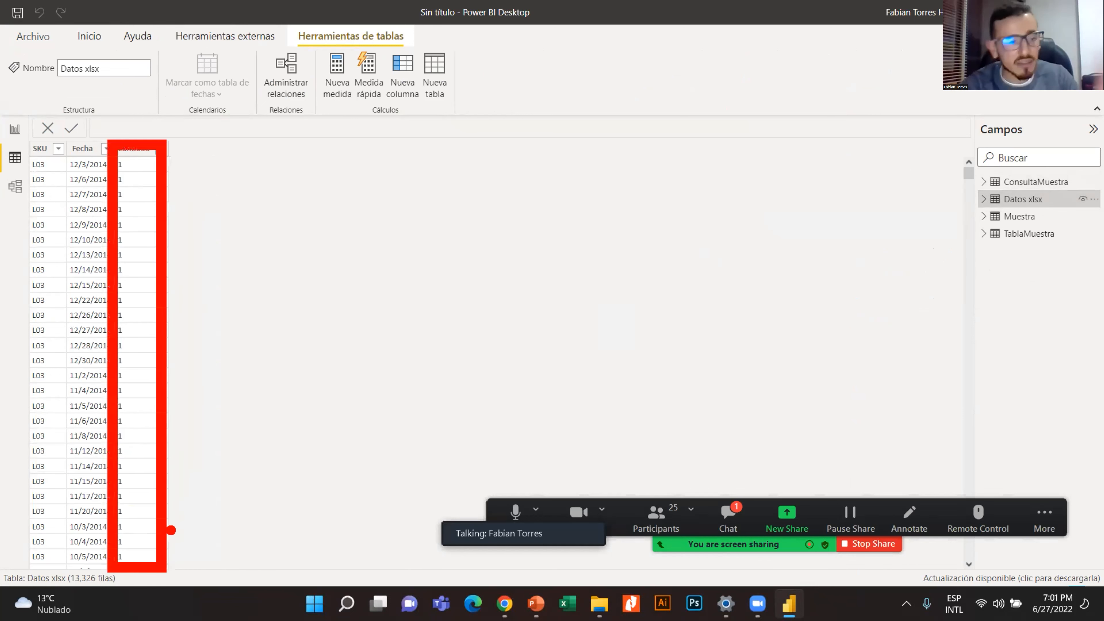
pyautogui.press('Escape')
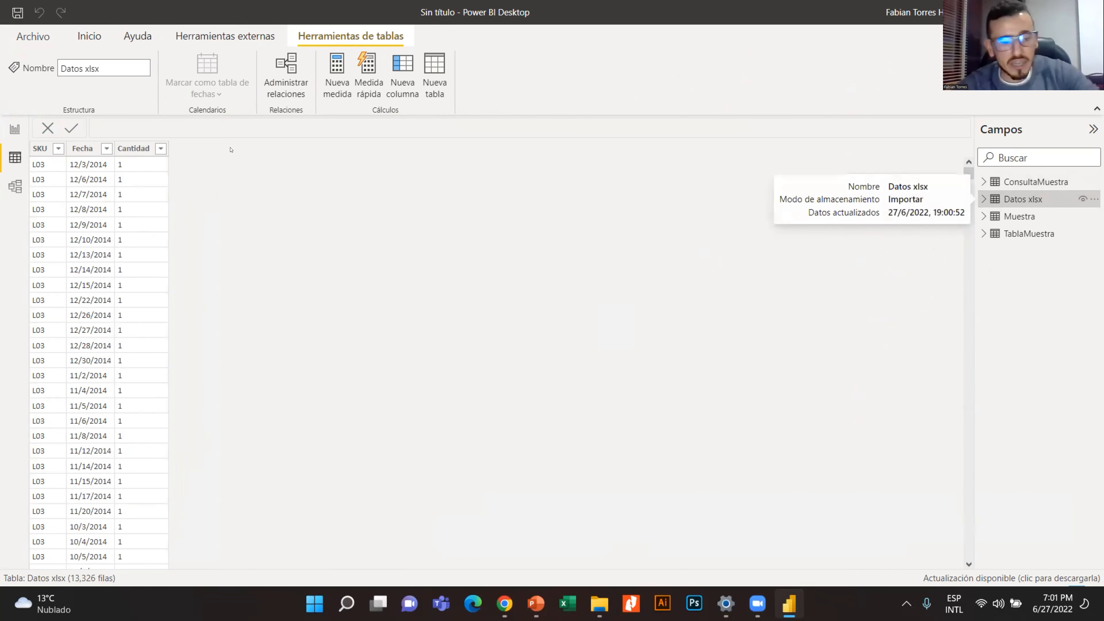
pyautogui.moveTo(232, 132); pyautogui.dragTo(359, 151)
pyautogui.moveTo(229, 183); pyautogui.dragTo(335, 189)
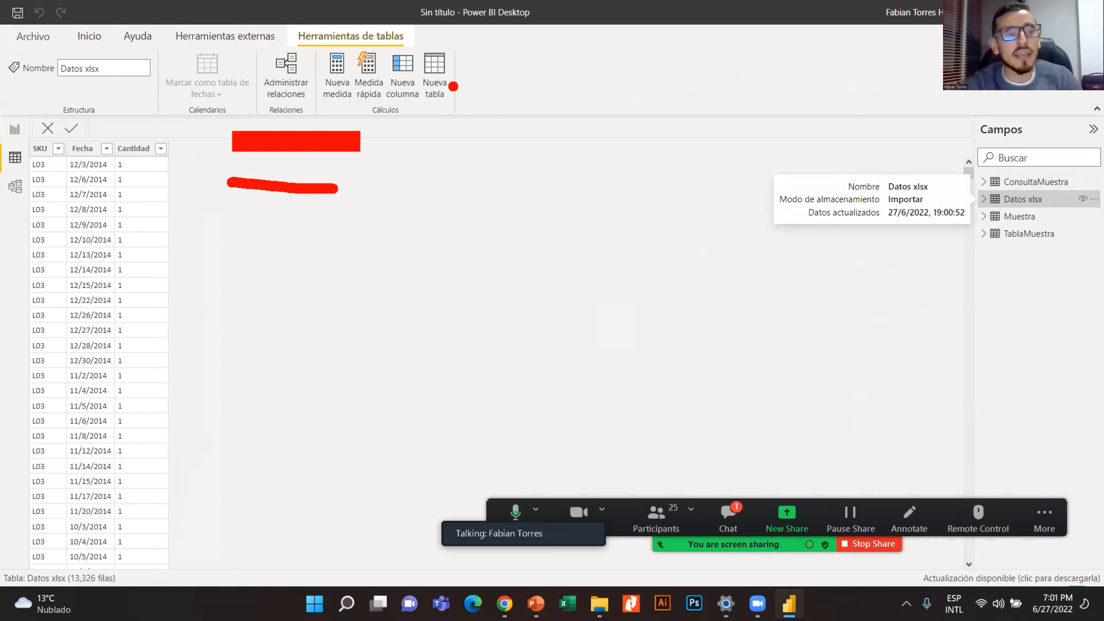
pyautogui.moveTo(455, 86); pyautogui.dragTo(408, 252)
pyautogui.moveTo(489, 155)
pyautogui.mouseDown()
pyautogui.moveTo(563, 289)
pyautogui.moveTo(584, 162)
pyautogui.mouseUp()
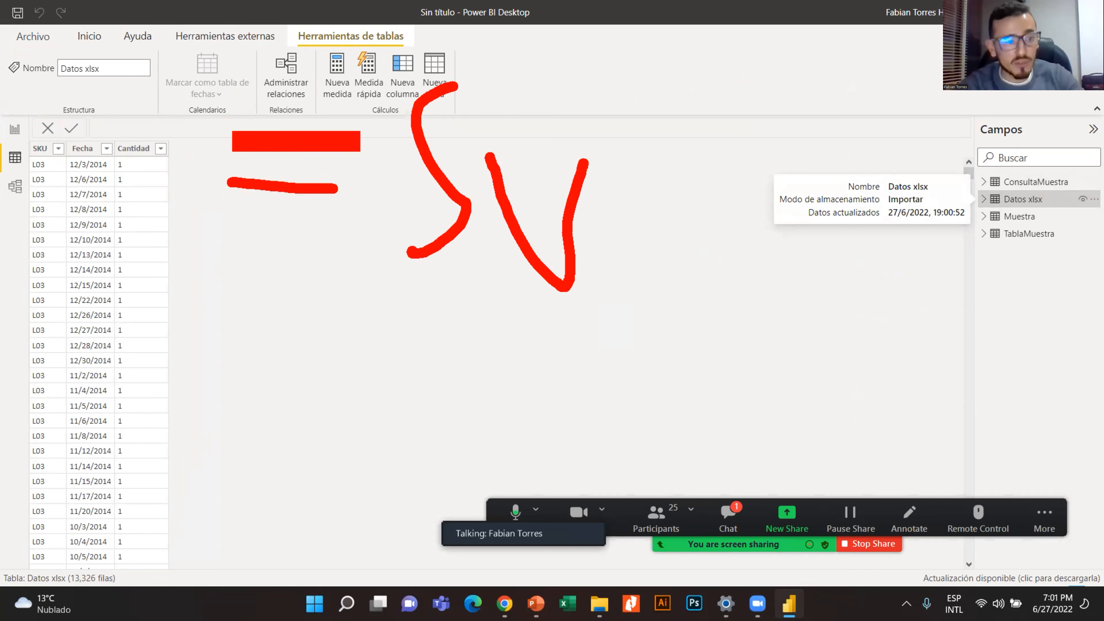
# Examine the ConsultaMuestra, Datos xlsx and Muestra tables in the Model view.
pyautogui.click(15, 186)
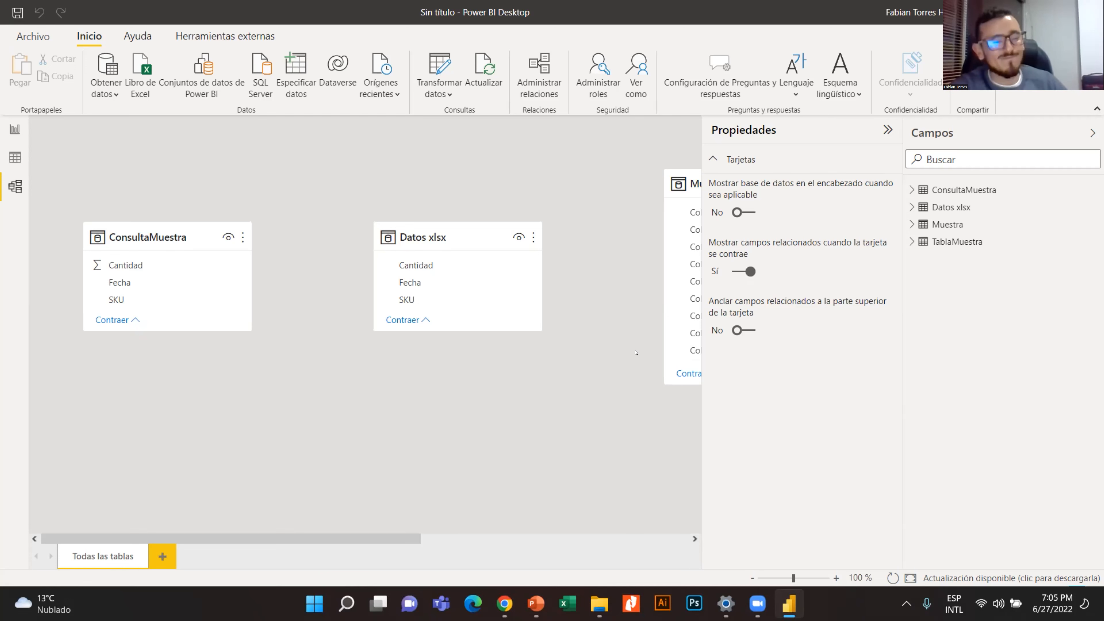
pyautogui.hscroll(2, 635, 352)
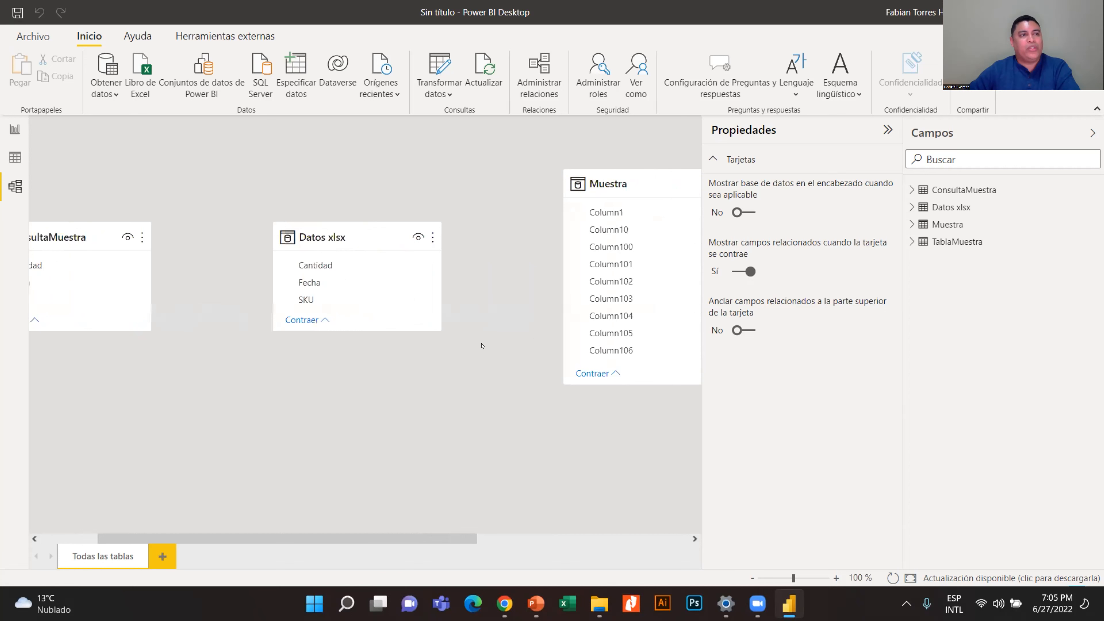